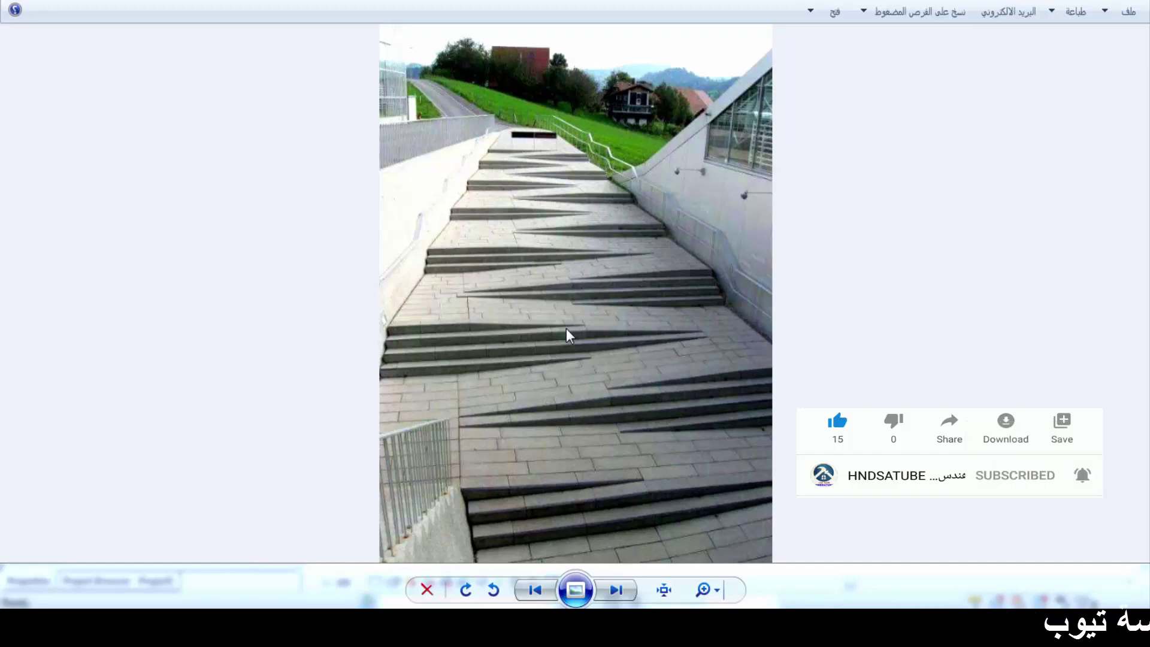
- Browse the next two zigzag ramp and stepped staircase reference photos in Photo Viewer
click(616, 588)
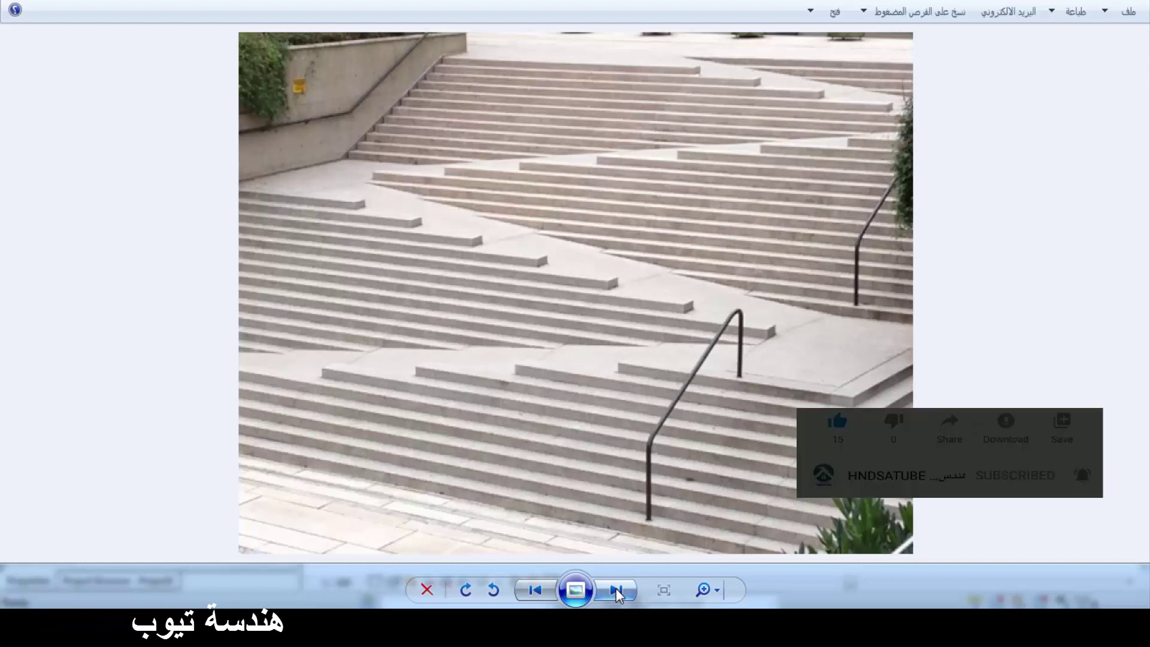
click(616, 589)
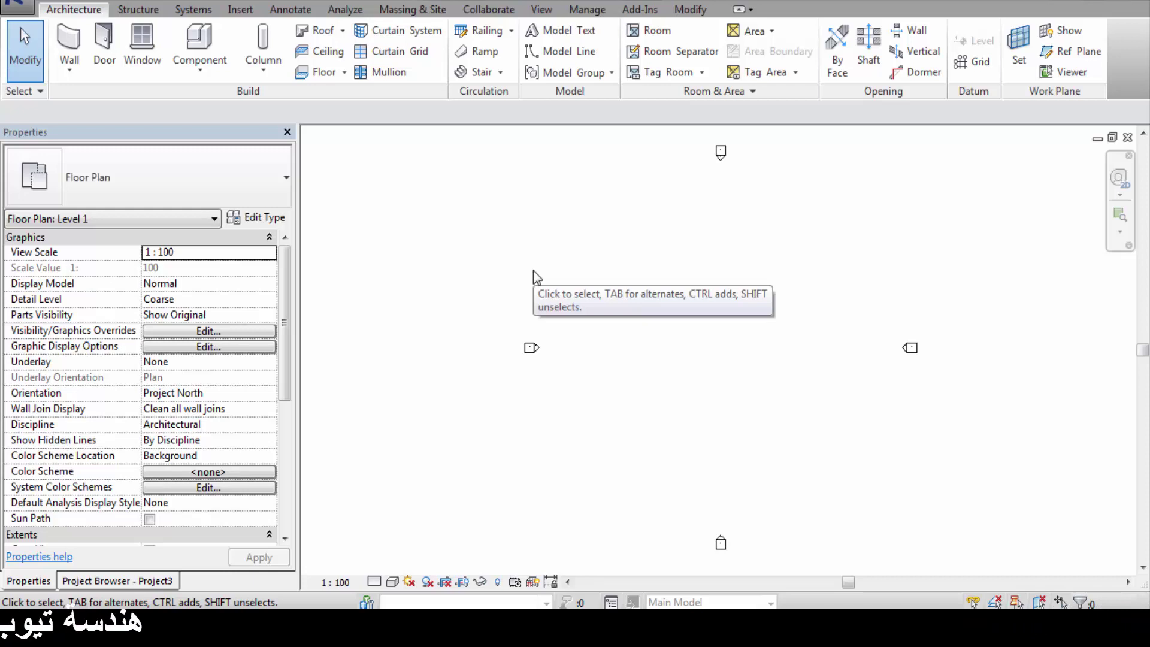
- In Project Units (UN), set the Length format to Meters, rounded to 2 decimal places
key(u)
key(n)
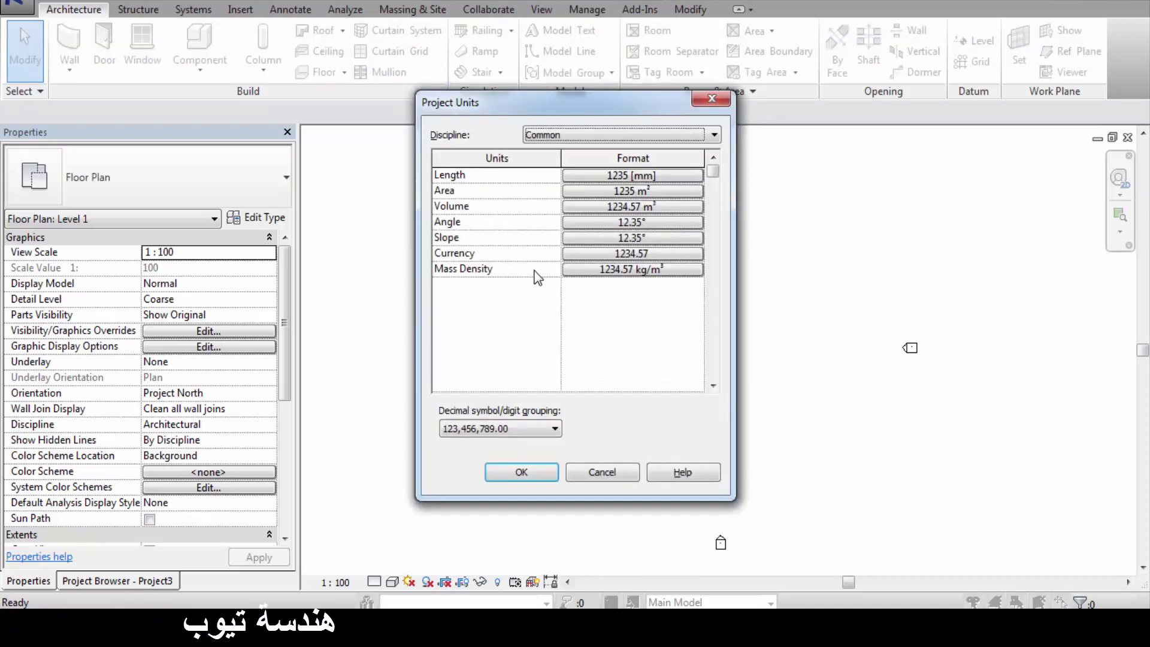
click(614, 180)
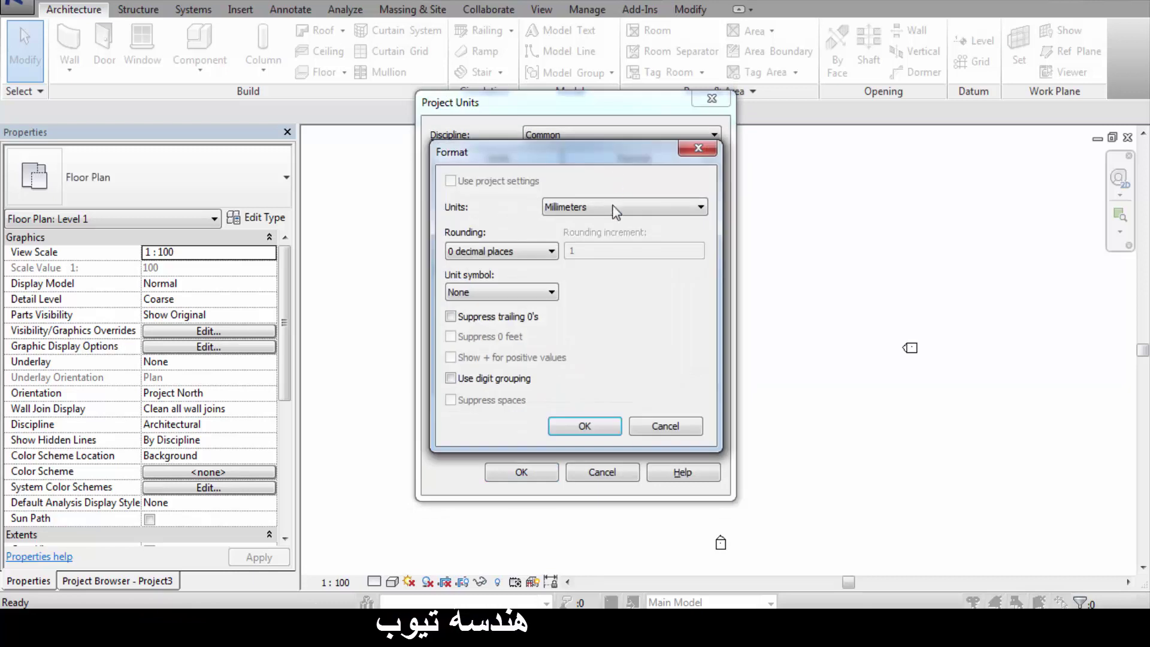
click(575, 210)
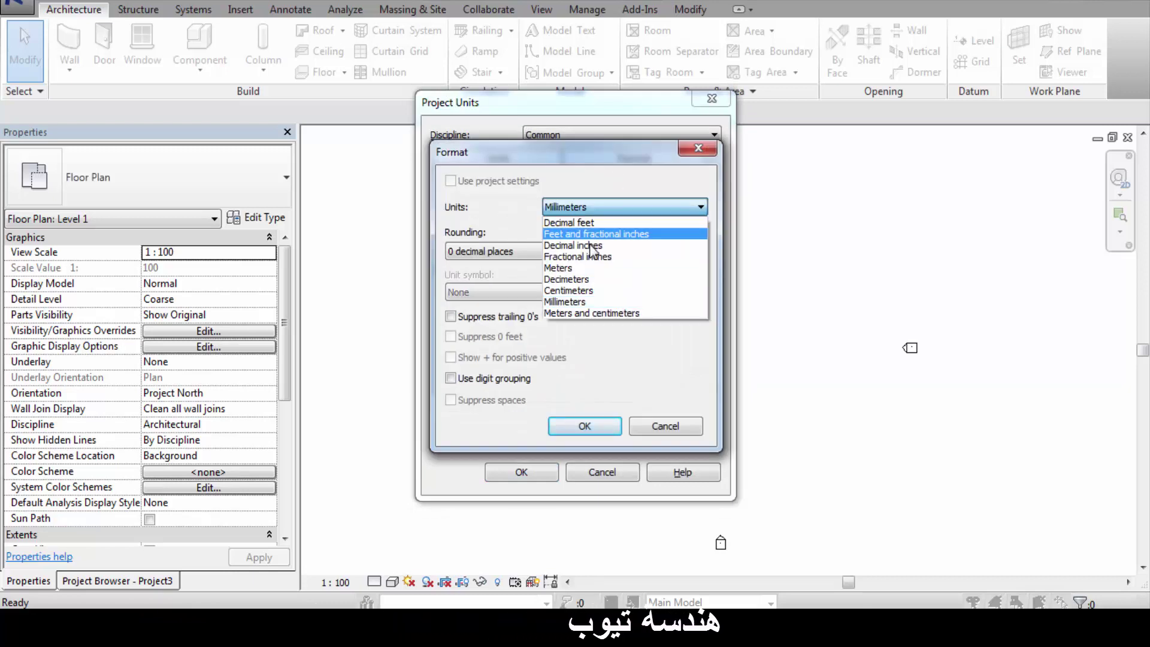
click(564, 270)
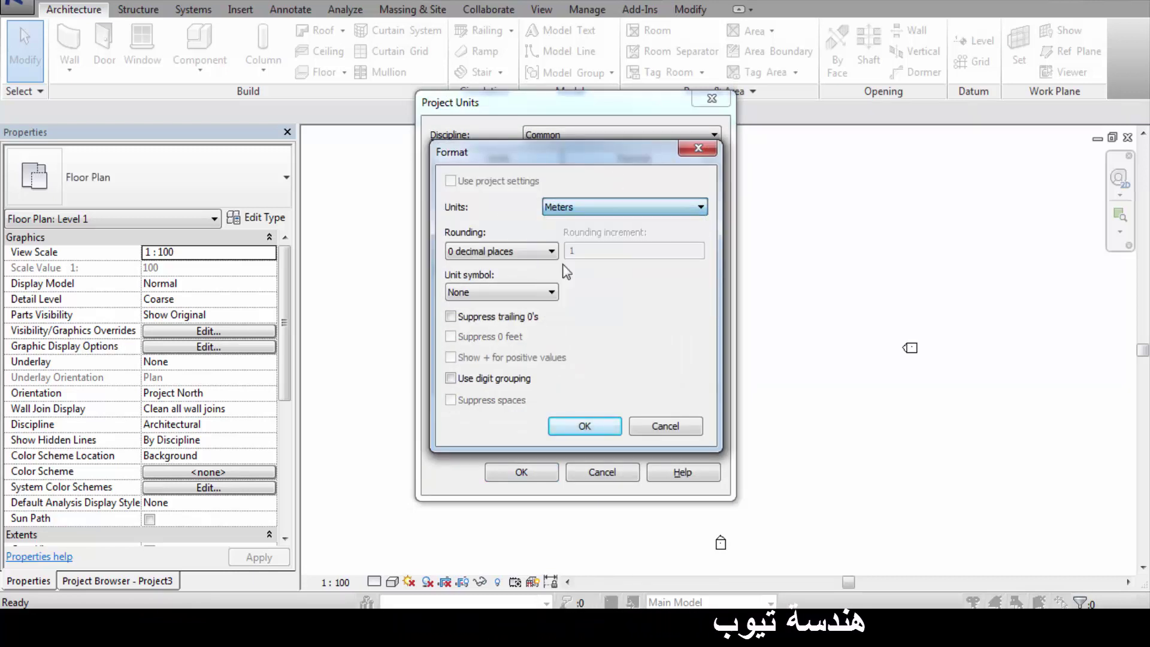
click(517, 258)
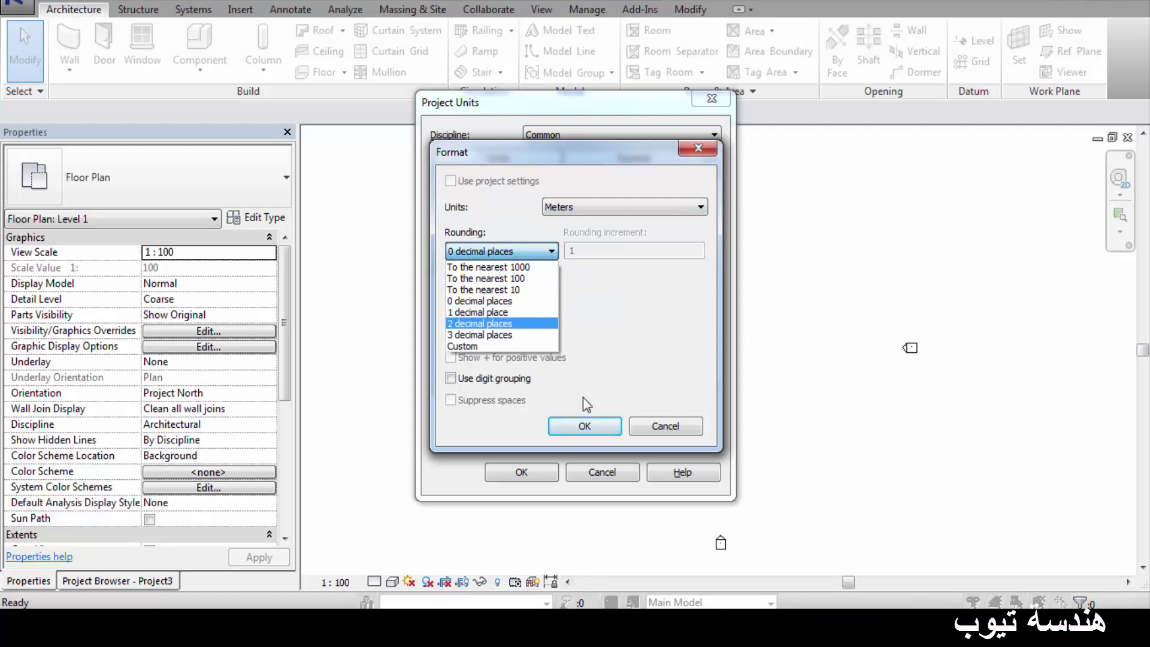
click(584, 422)
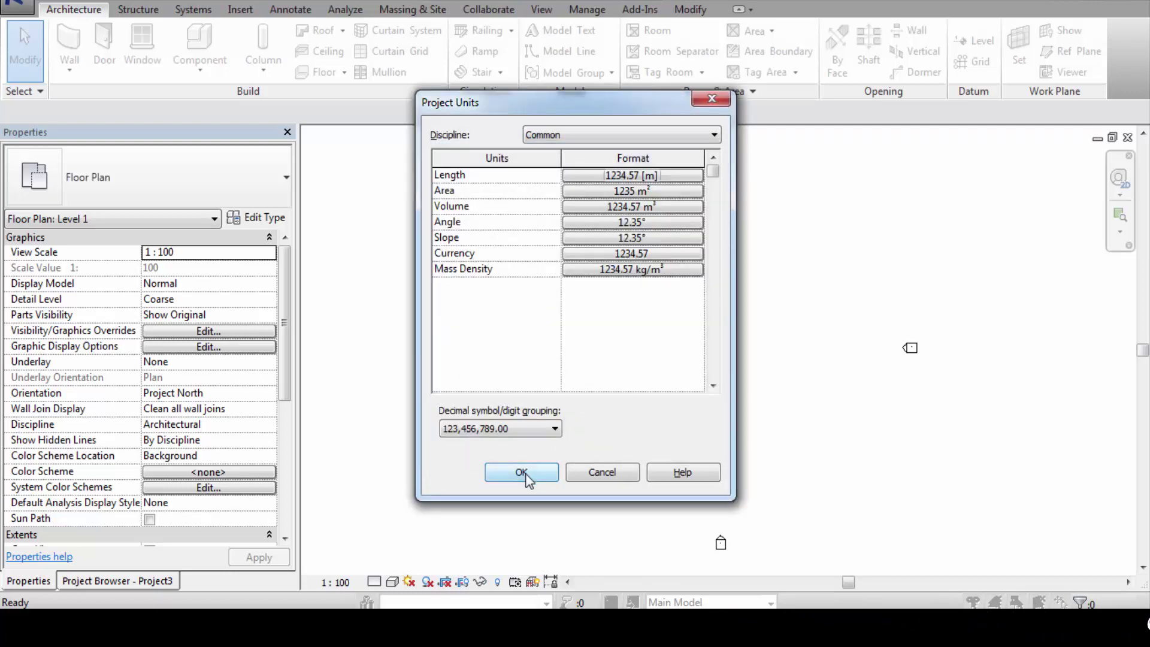
click(521, 472)
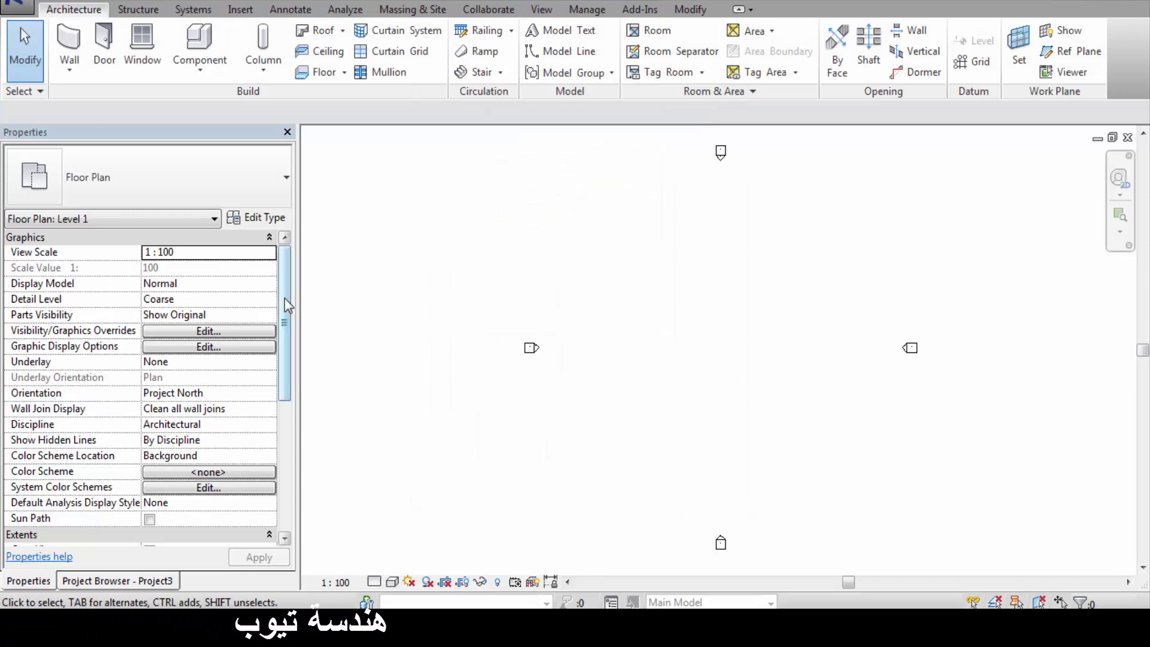
- Open the Level 1 floor plan from the Project Browser
drag(285, 305, 282, 371)
click(114, 580)
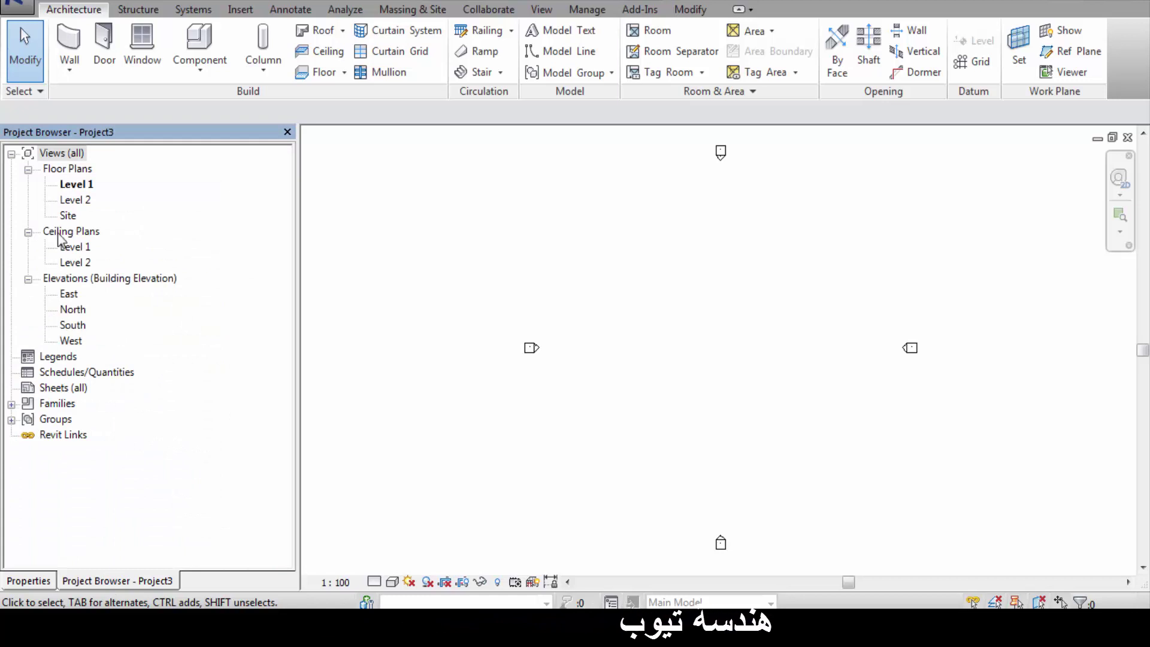
double_click(76, 185)
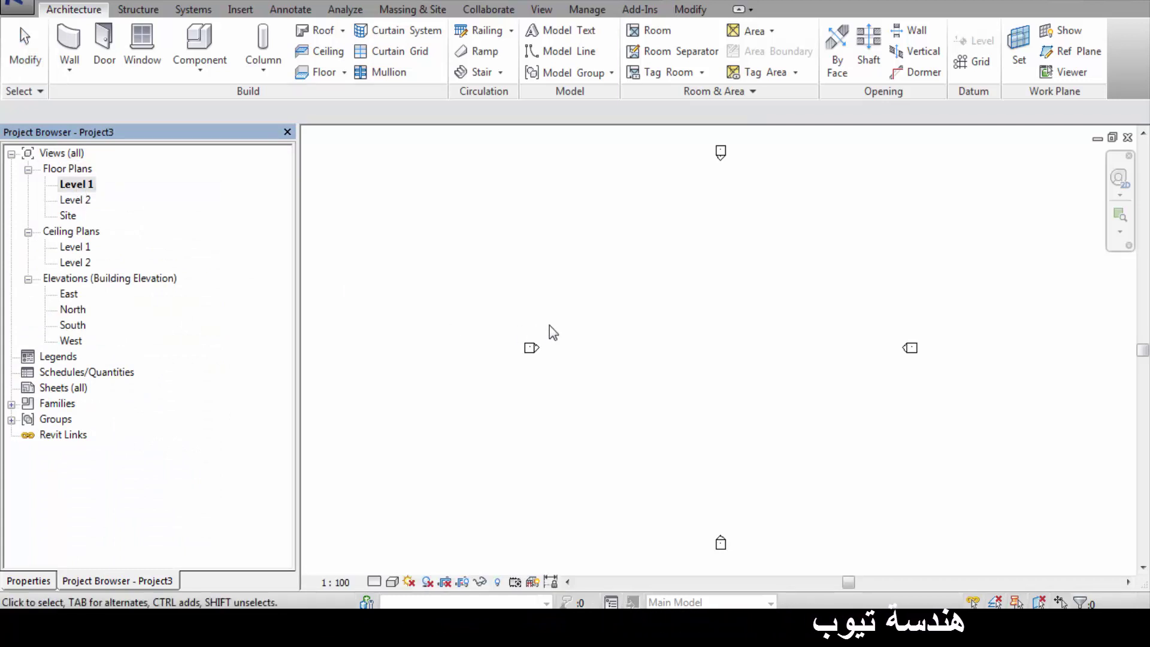
- Draw a 20 x 16 wall rectangle and delete its bottom wall
click(69, 48)
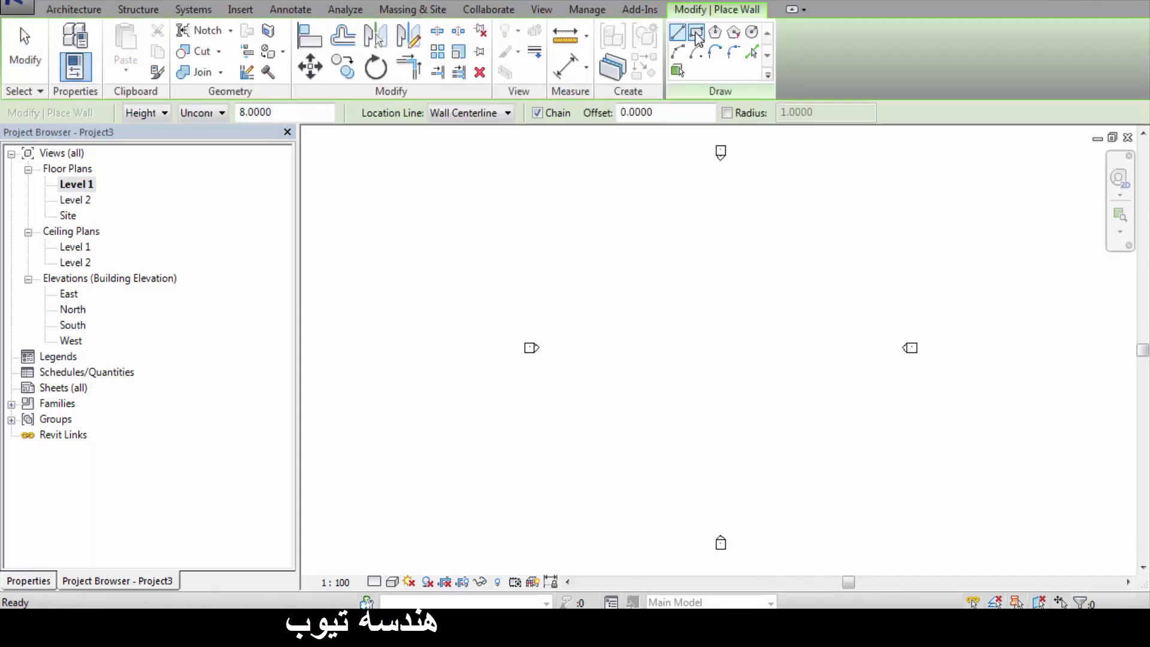
click(697, 32)
click(579, 216)
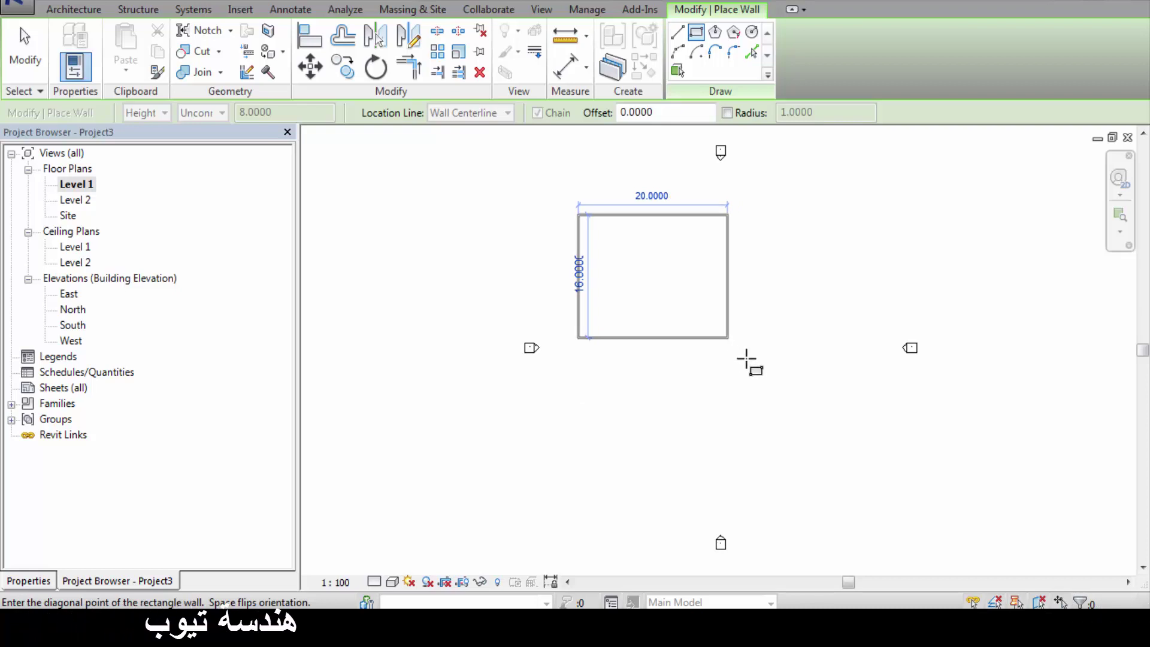
click(746, 362)
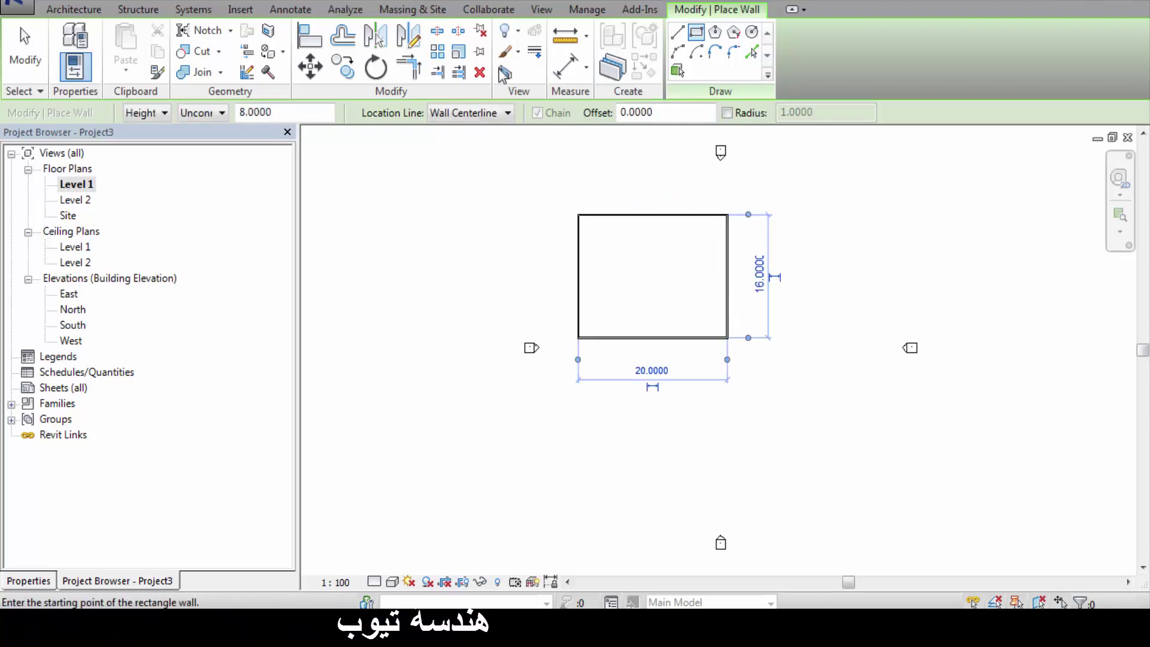
key(Escape)
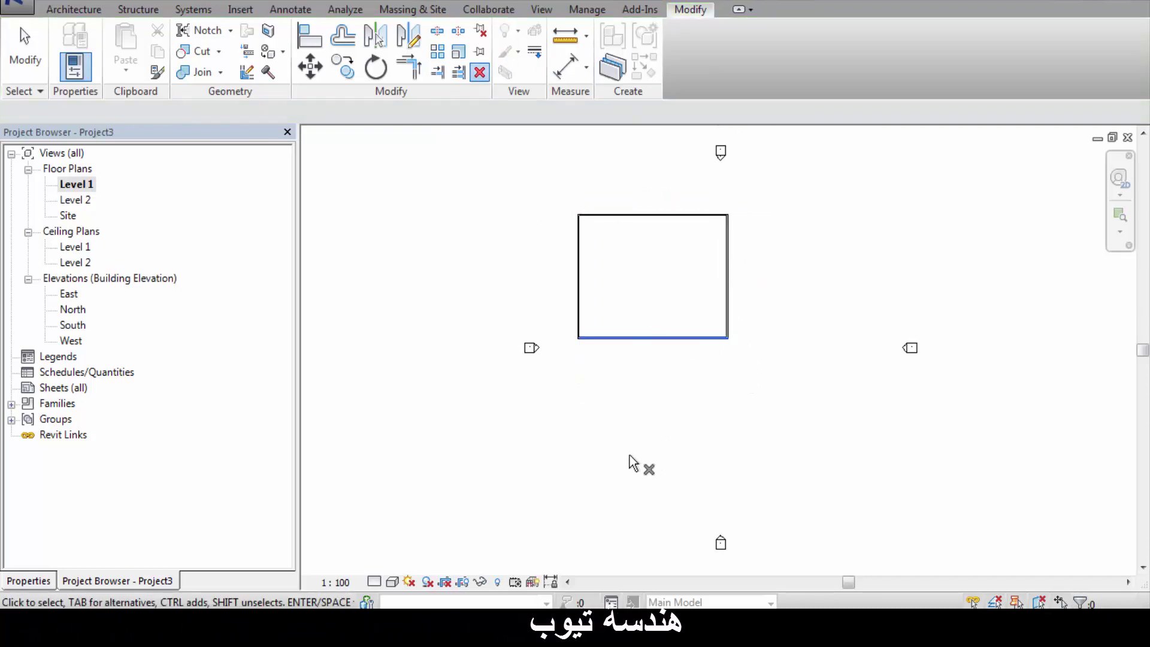
key(Return)
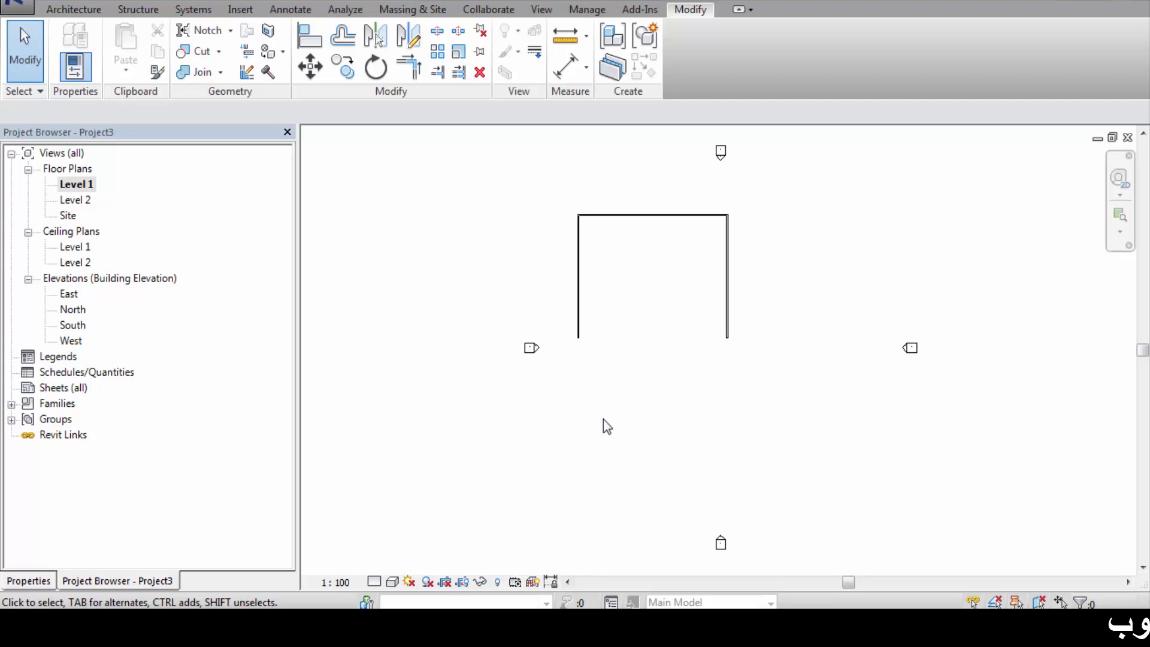
double_click(74, 326)
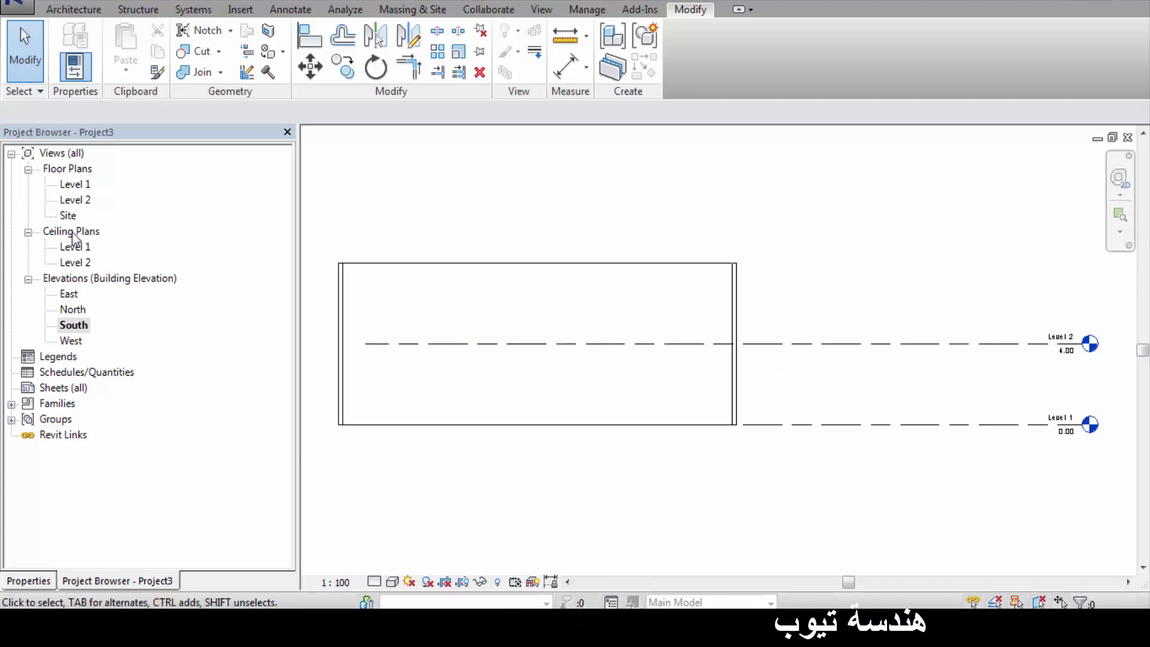
double_click(75, 184)
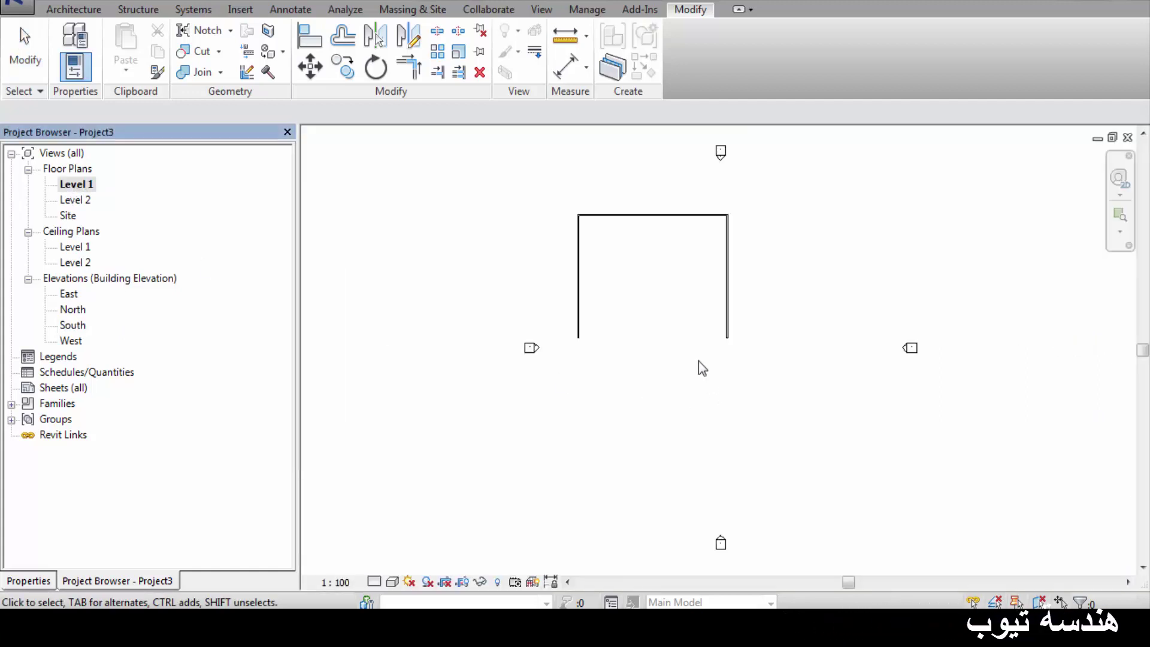
middle_drag(624, 272, 603, 323)
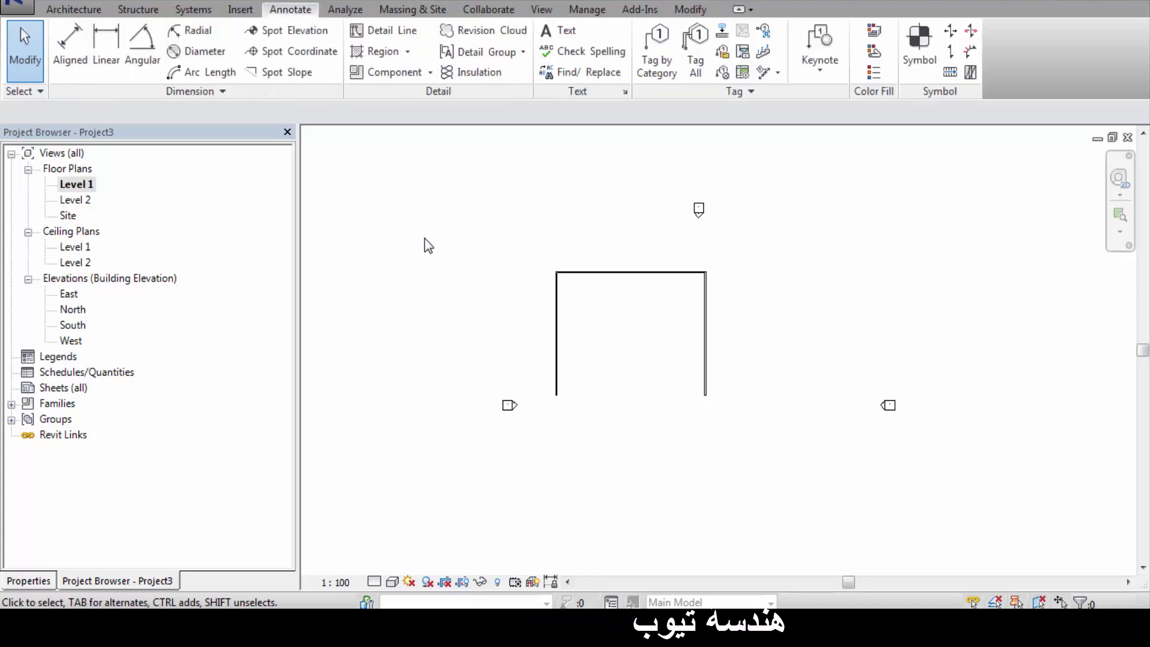
- Draw a horizontal detail line across the room from the left wall to the right wall
click(394, 35)
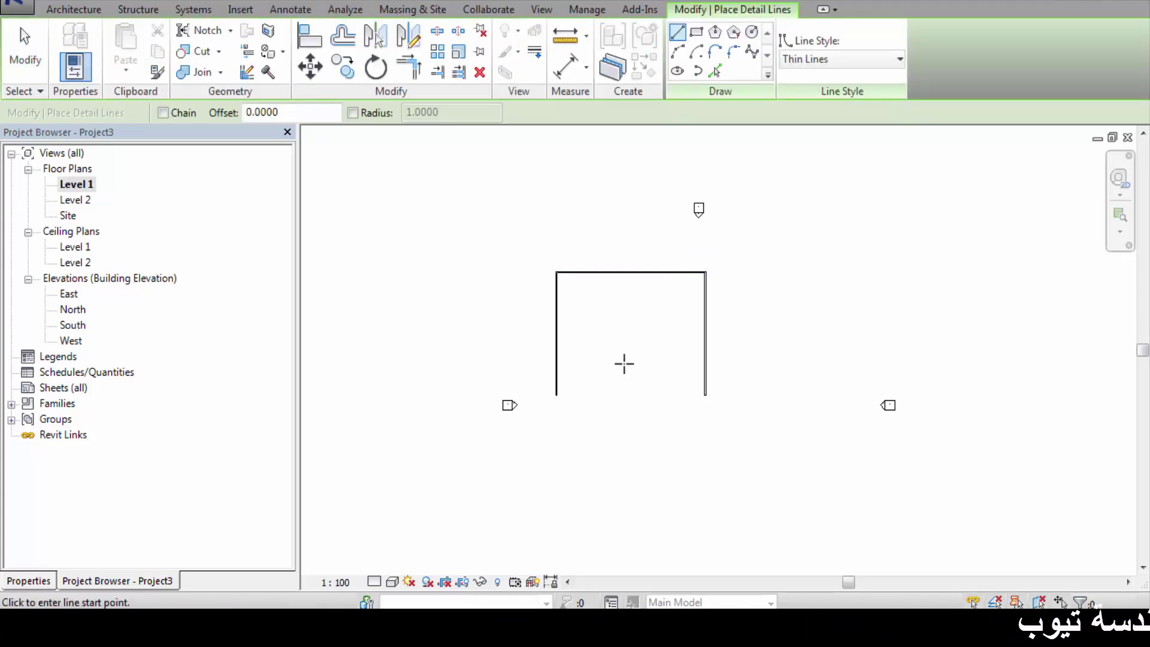
scroll(623, 363, up, 1)
click(546, 356)
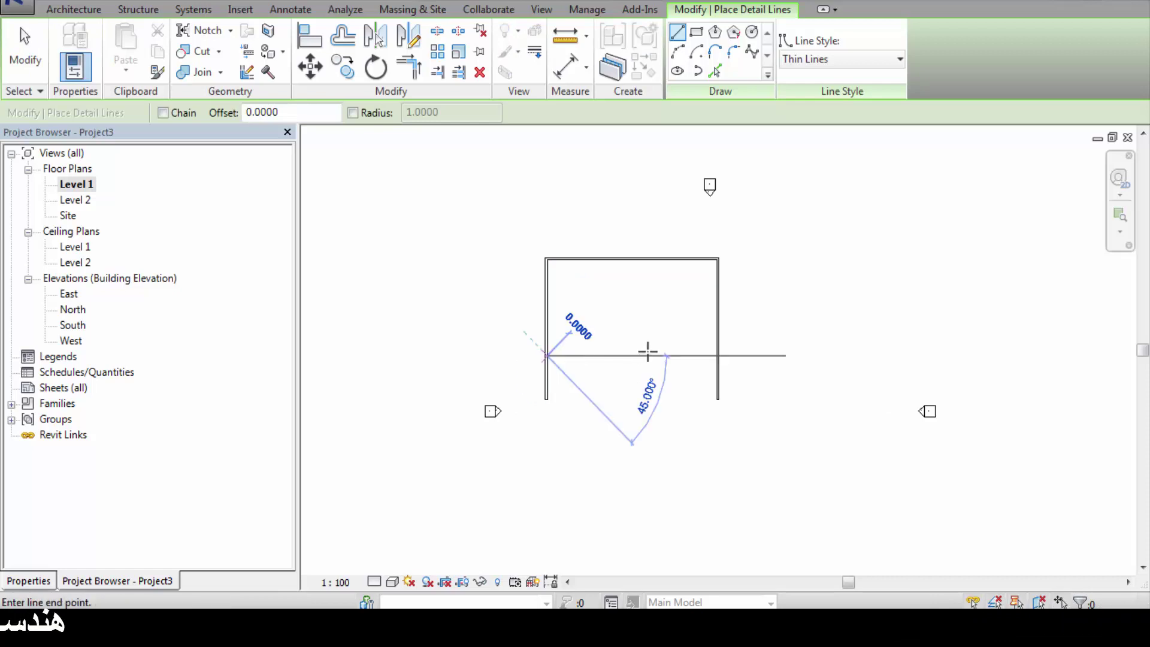
click(716, 356)
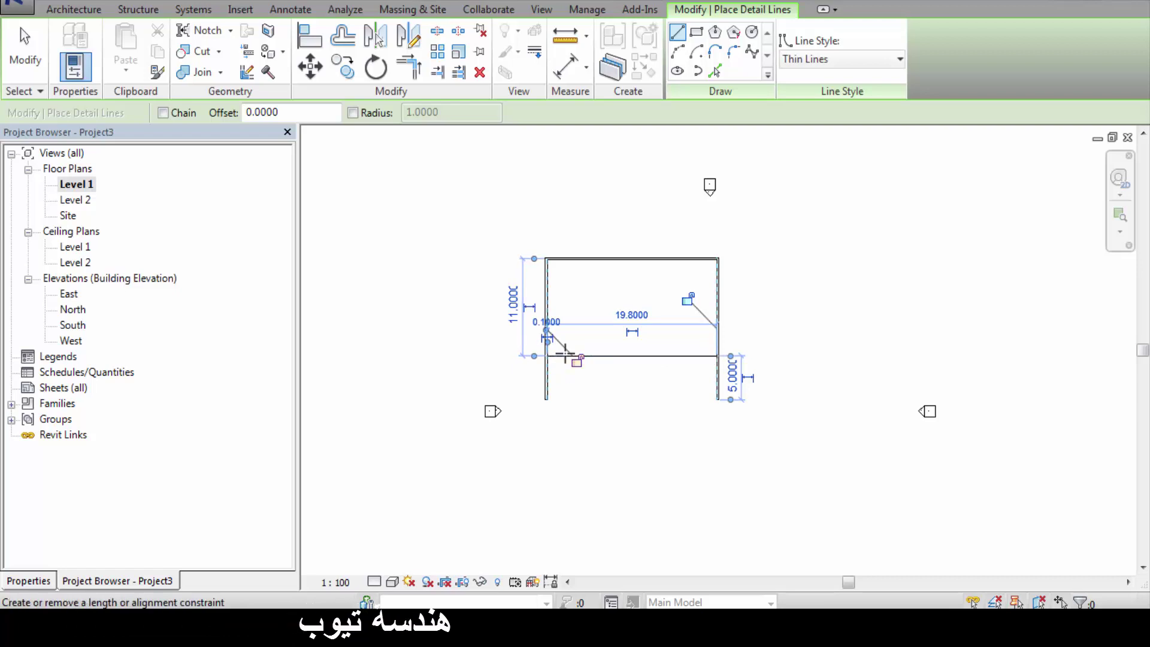
scroll(578, 288, up, 2)
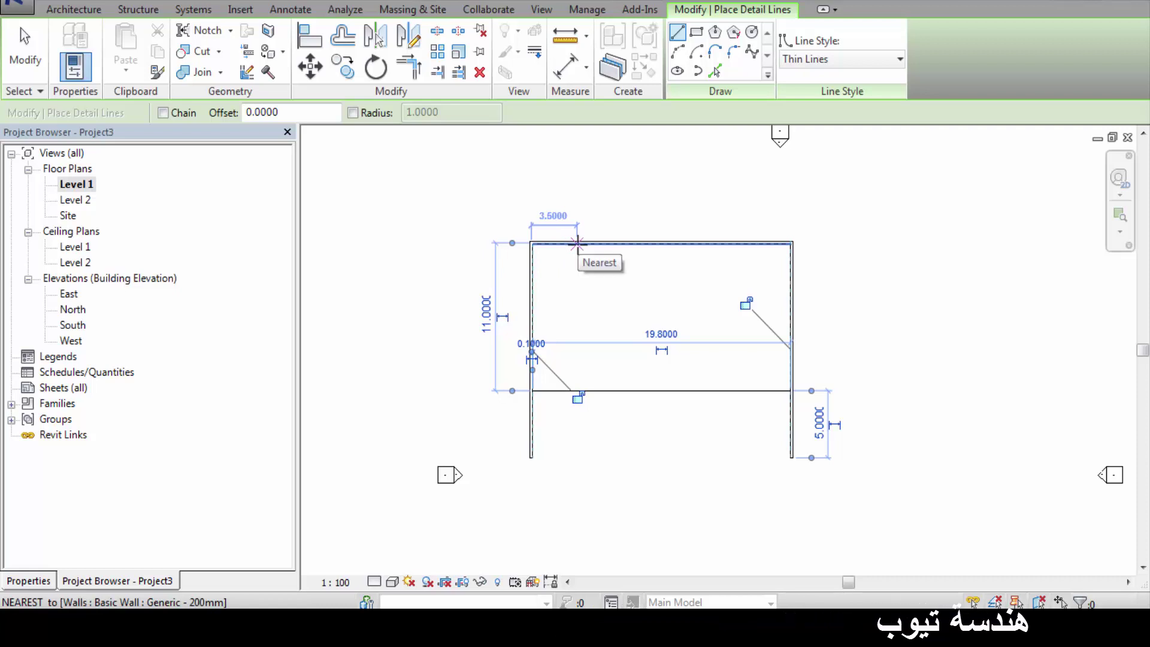
text(5)
key(Escape)
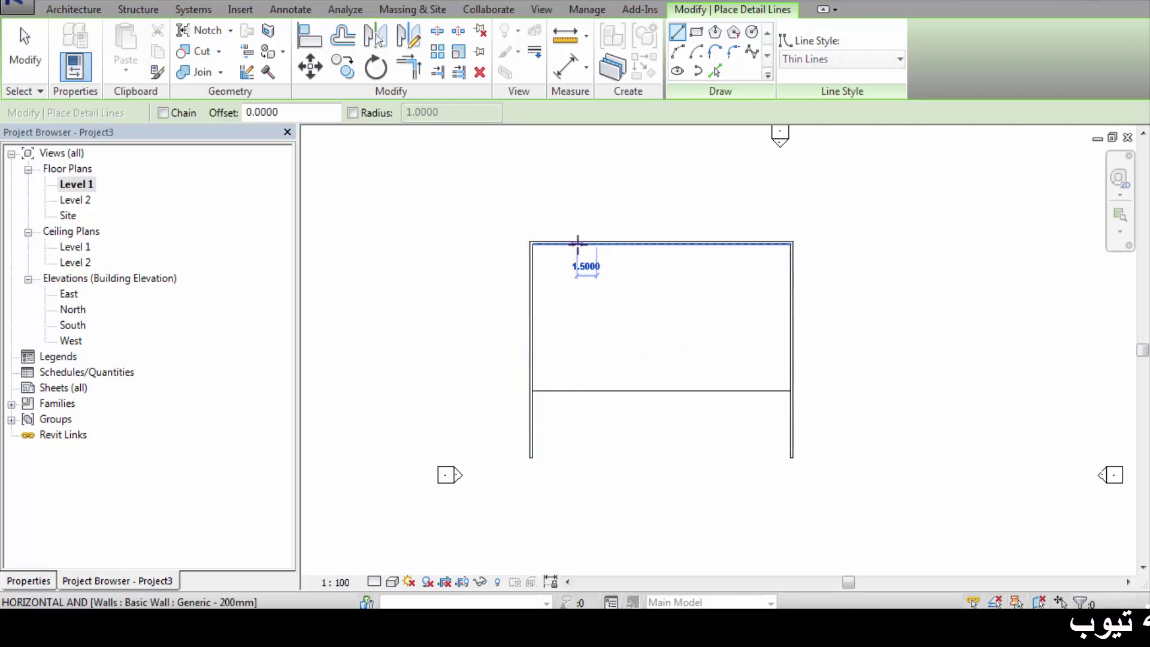
- Draw a vertical detail line from the horizontal line up to the top wall, spaced 5 units
click(577, 243)
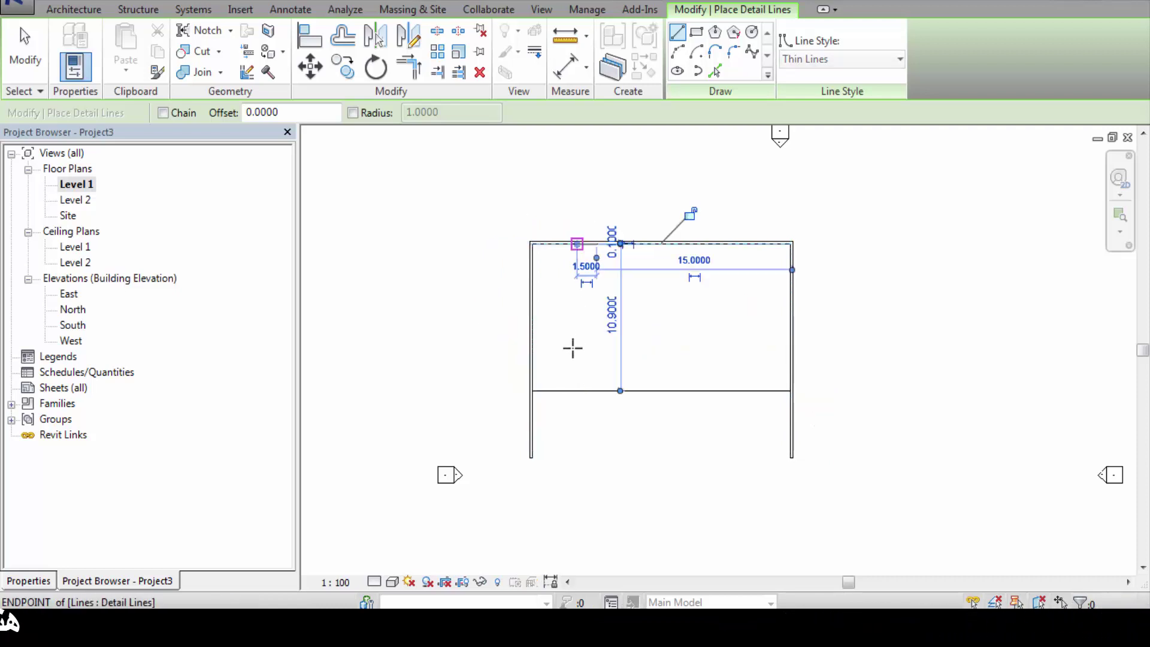
click(576, 391)
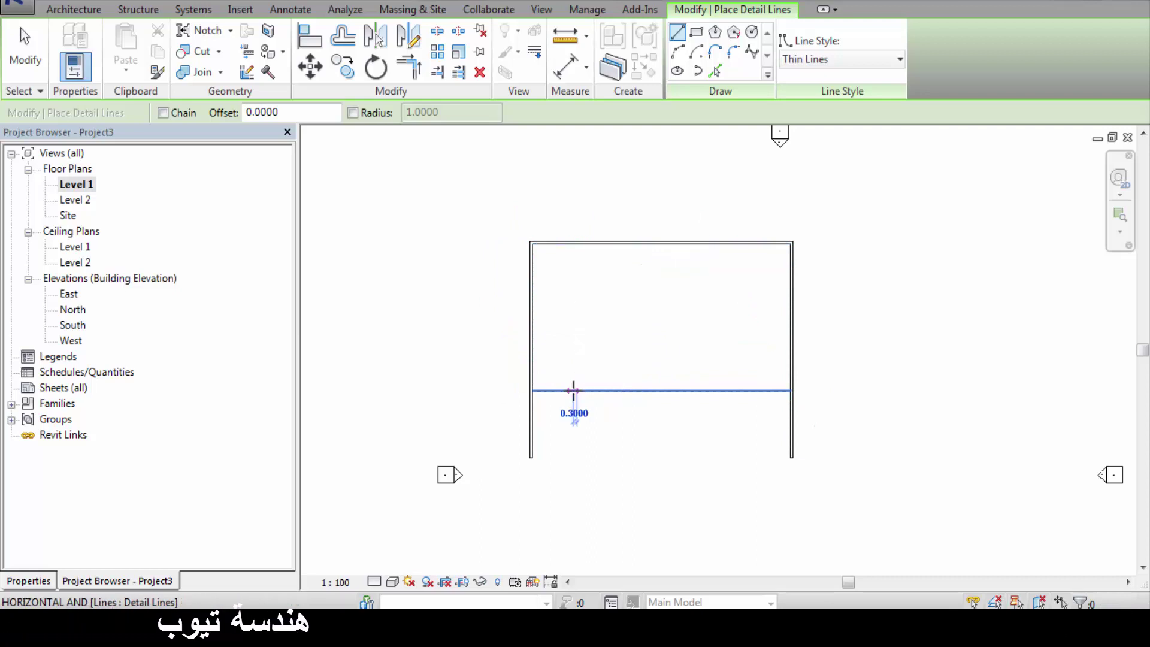
click(580, 244)
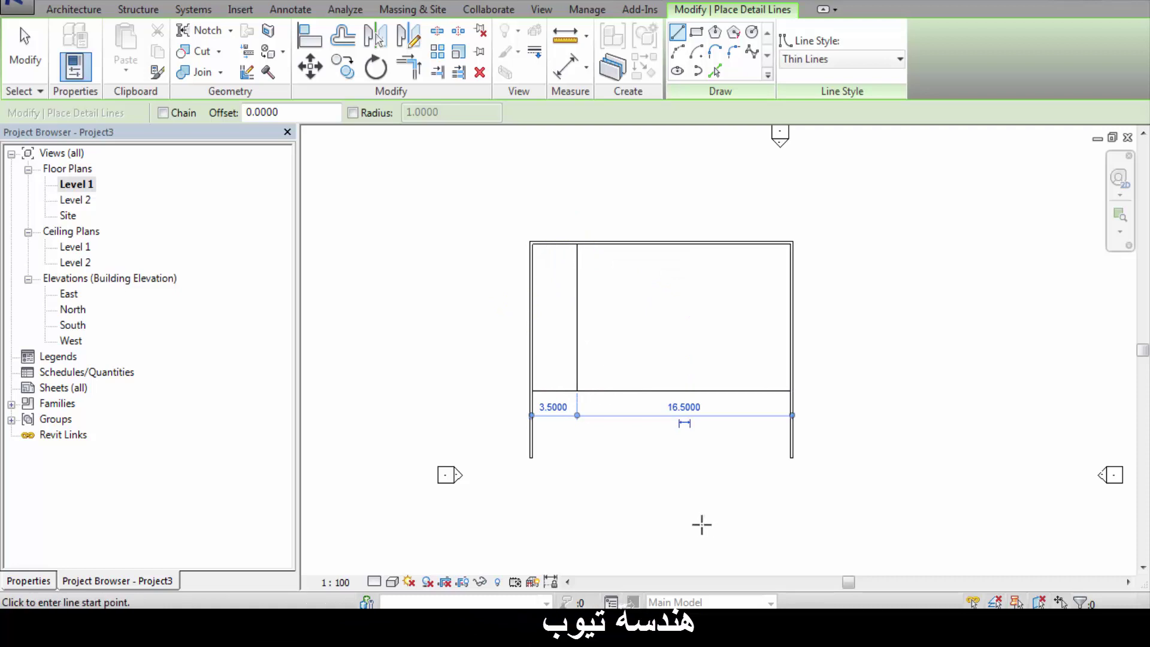
click(553, 407)
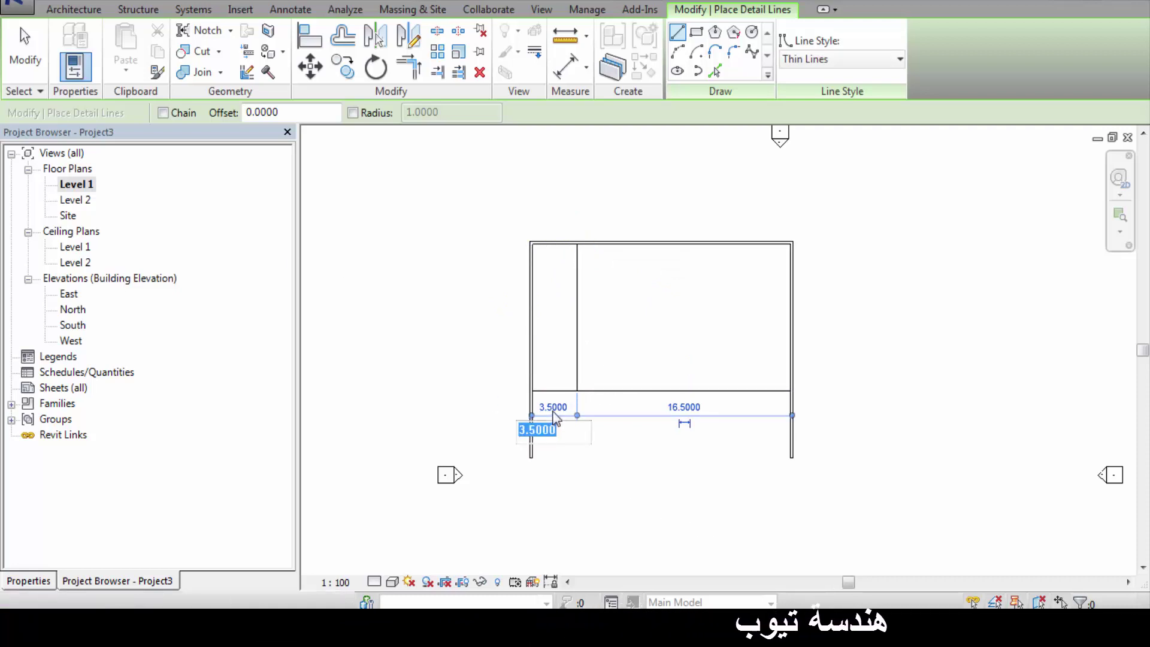
text(5)
key(Return)
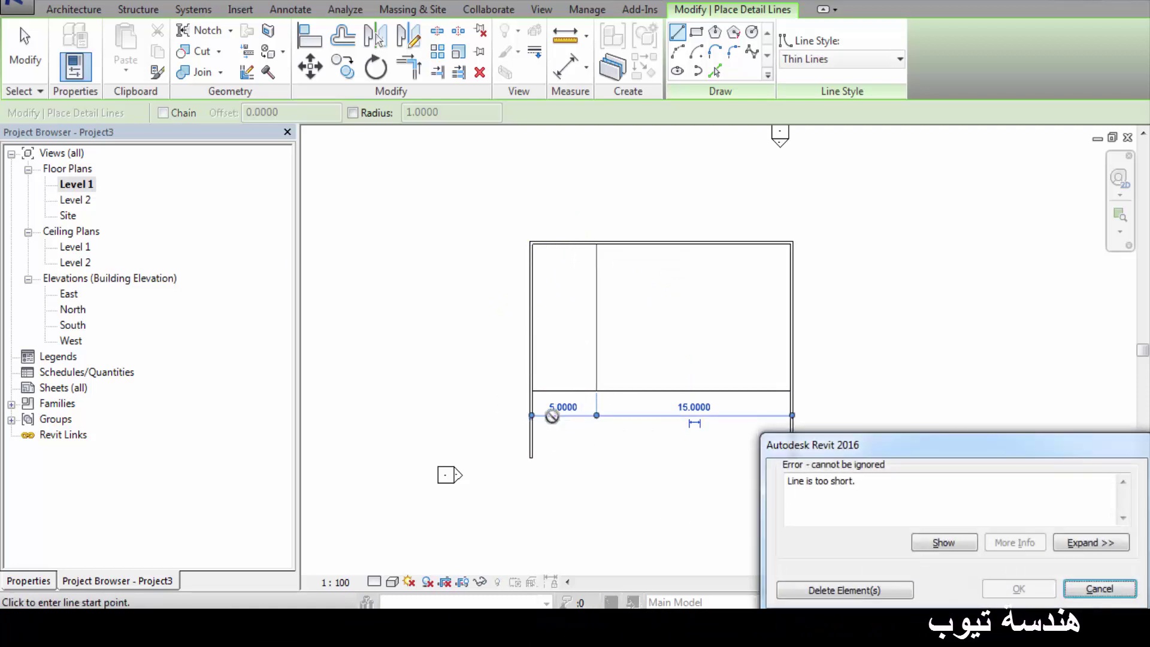
click(857, 590)
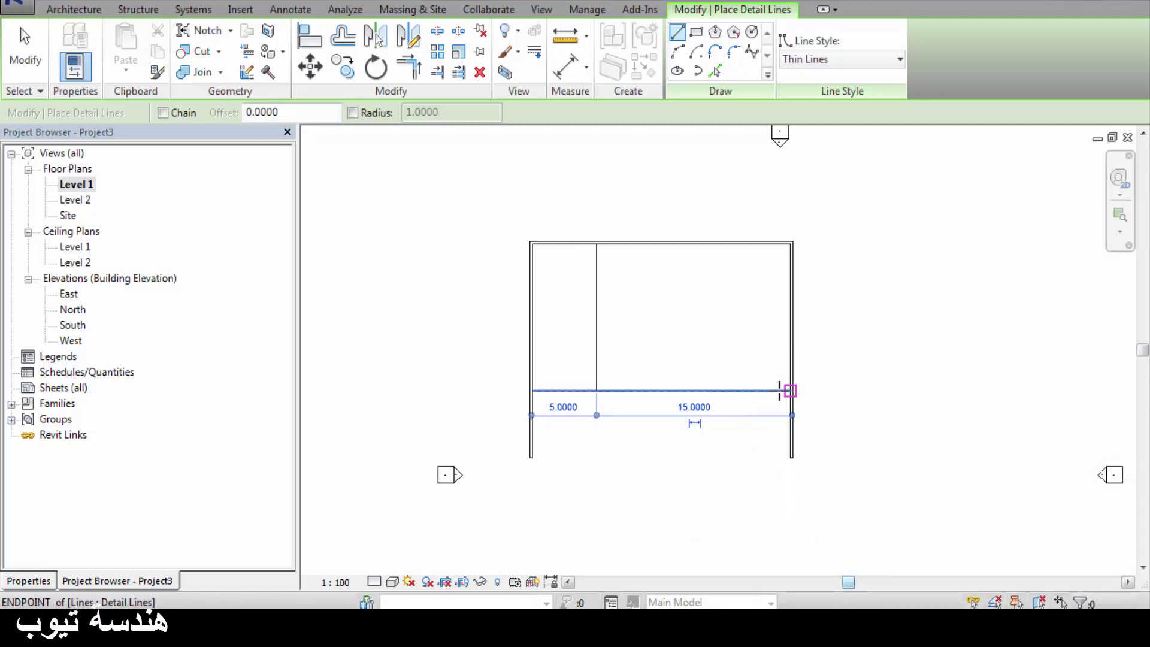
- Draw the second vertical guide line 5 units along, ending at the top wall
text(5)
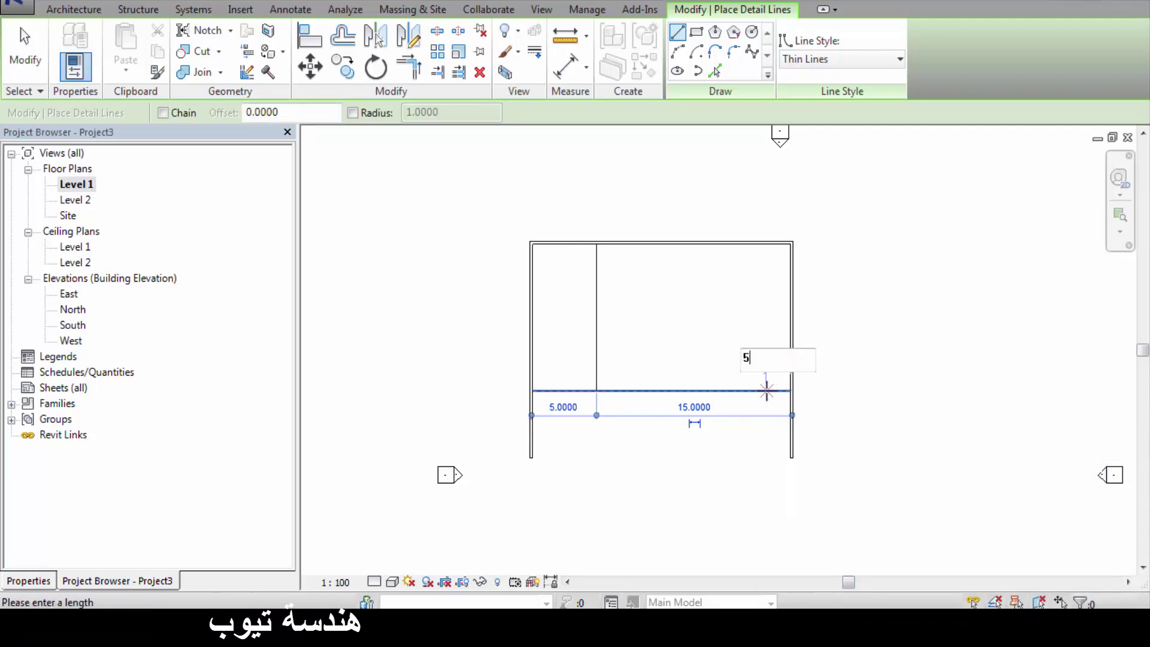
key(Return)
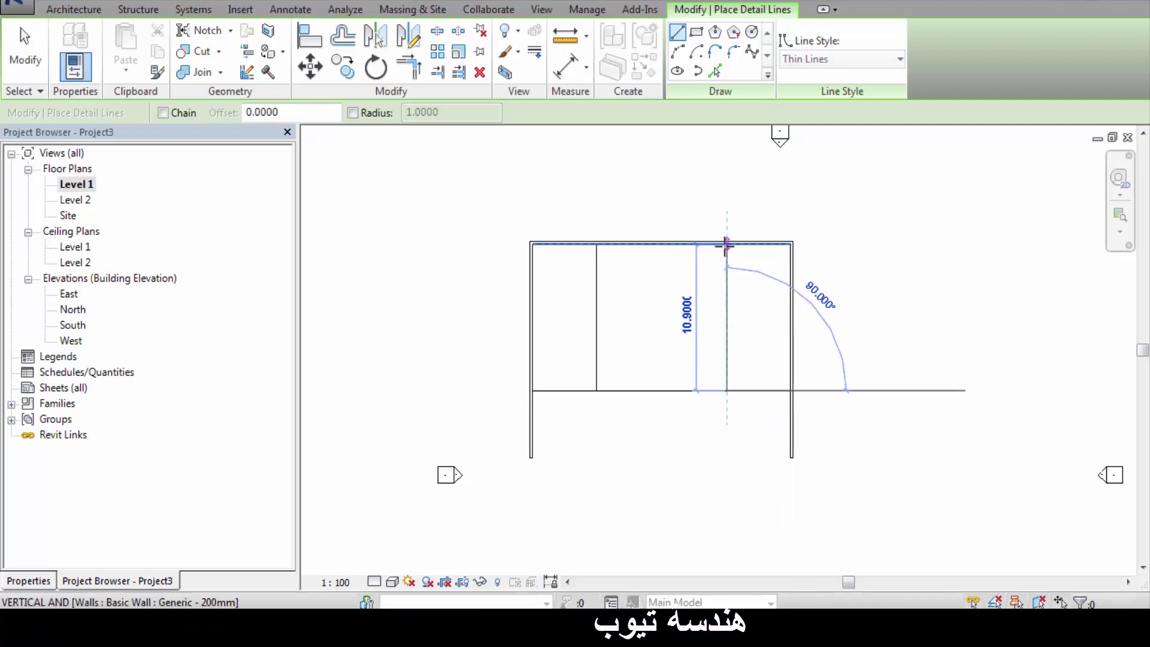
click(726, 244)
key(Escape)
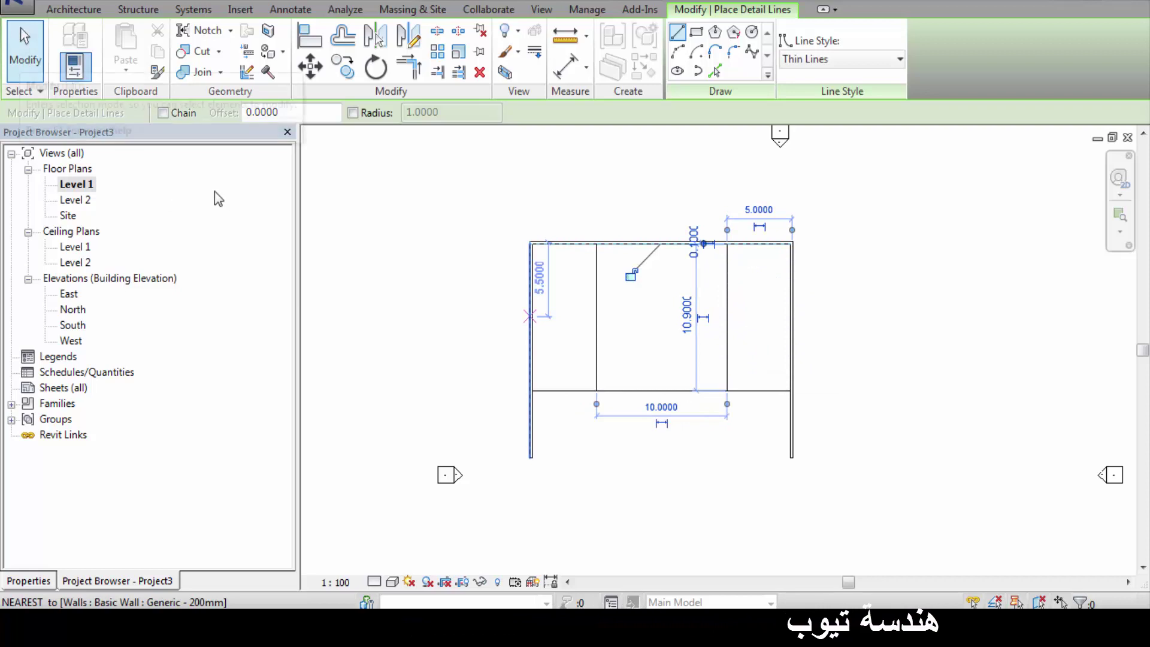
key(Escape)
scroll(678, 389, up, 2)
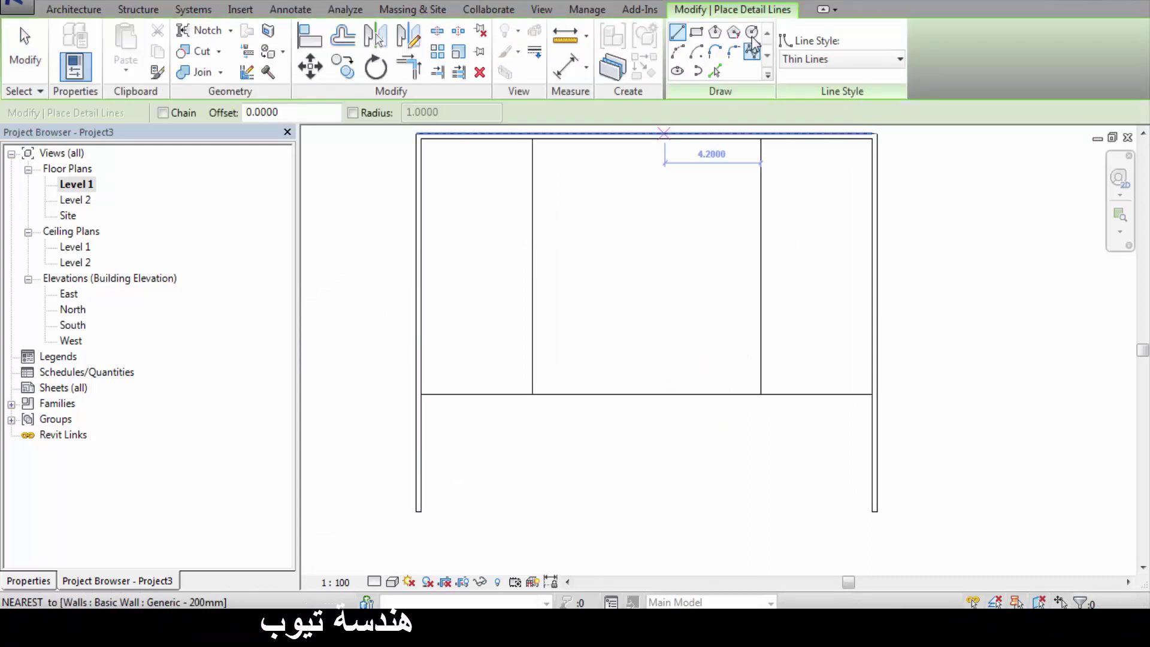
- Add parallel detail lines offset 0.3 from the horizontal guide: three above and one below
double_click(283, 112)
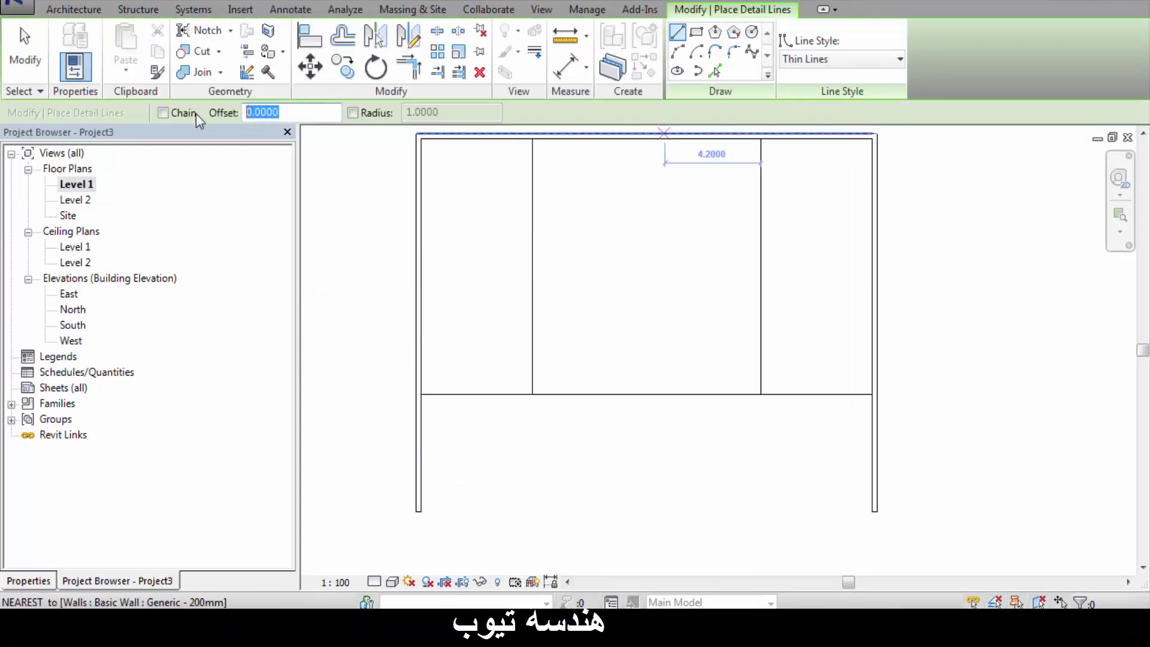
text(.3)
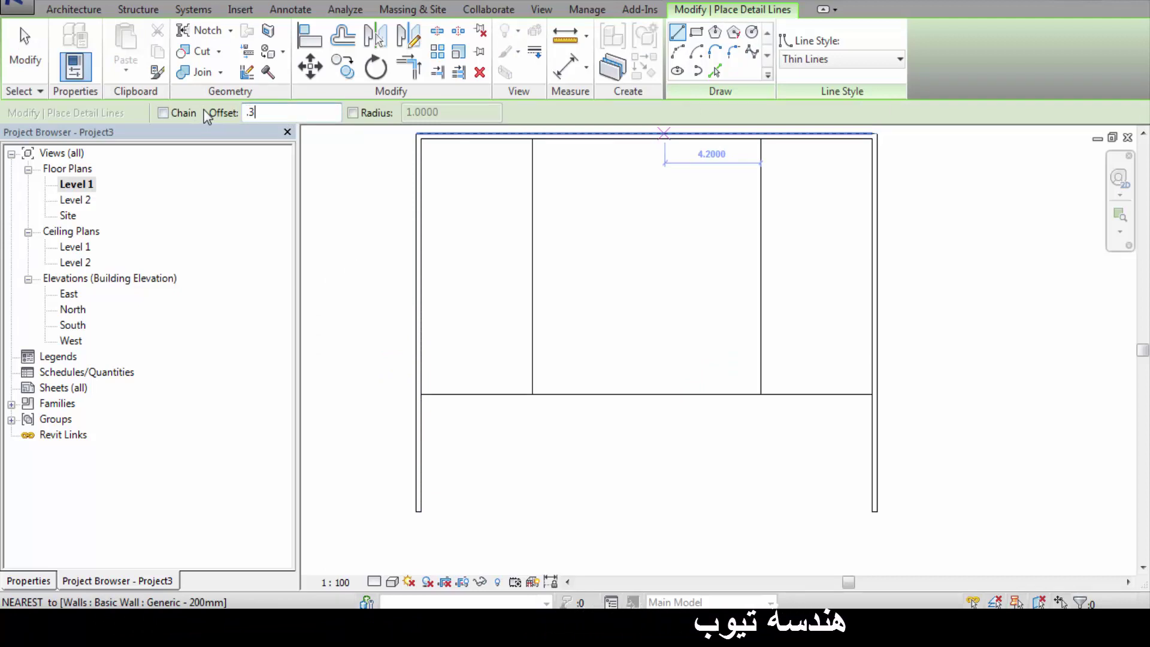
key(Return)
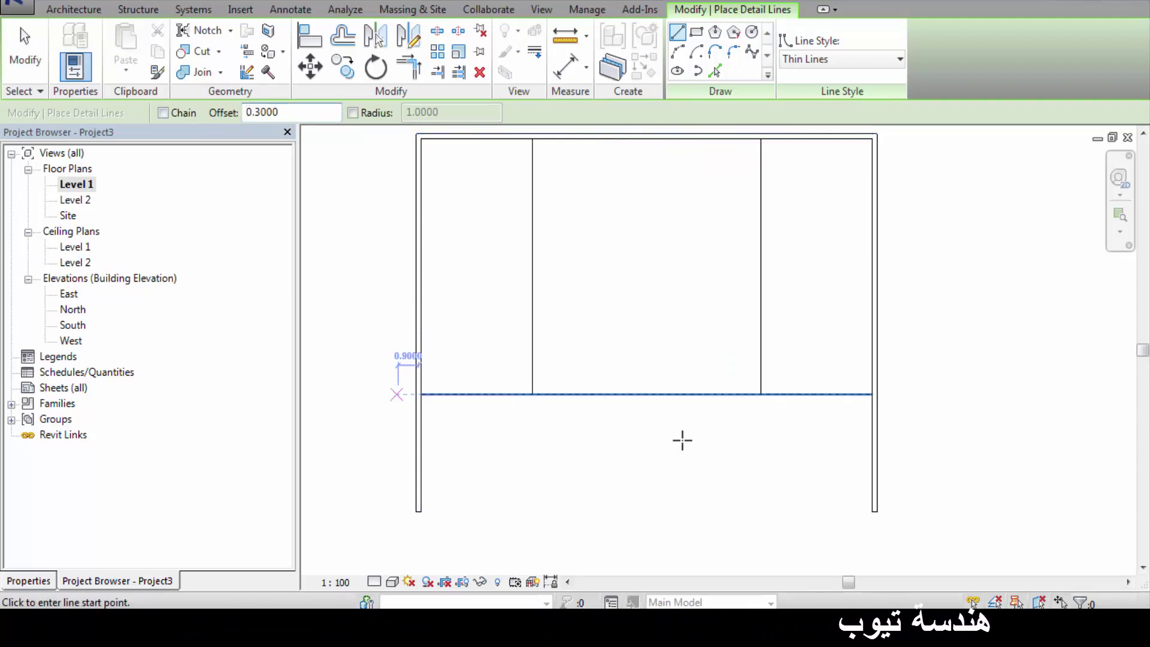
click(715, 72)
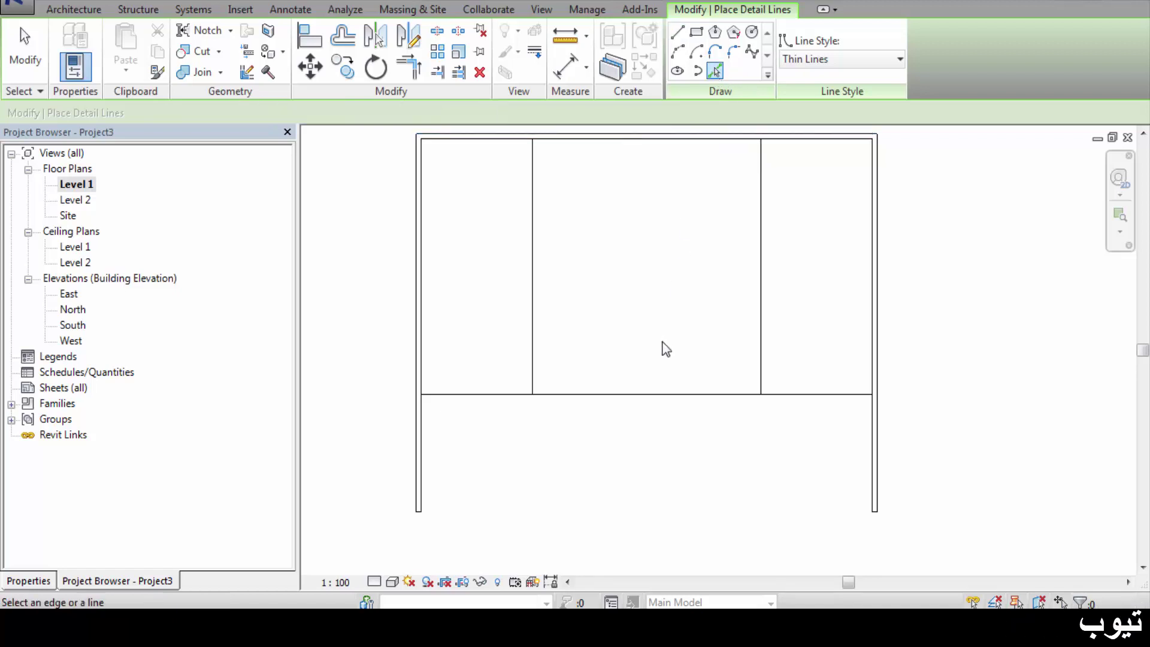
click(651, 392)
click(650, 389)
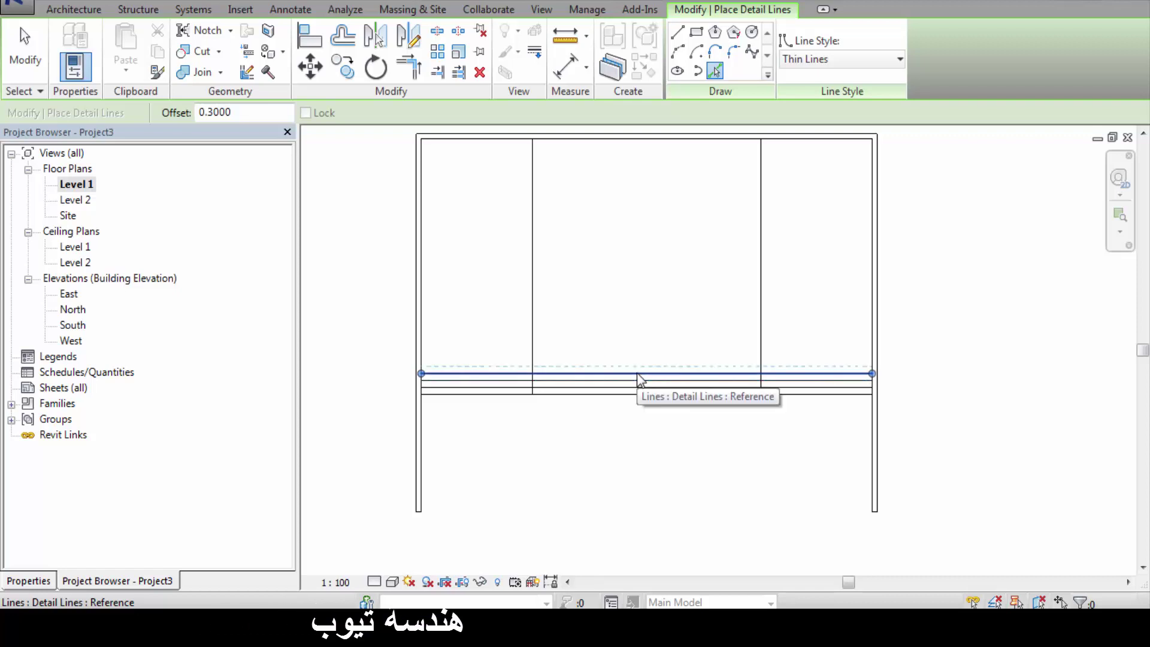
click(640, 381)
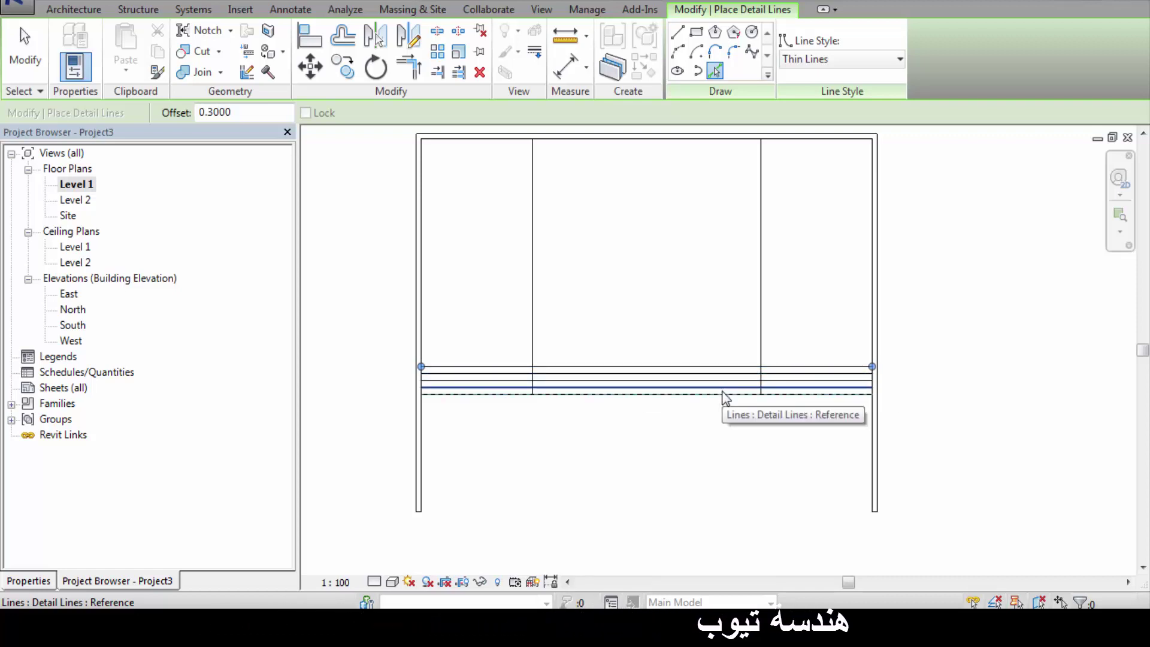
click(723, 396)
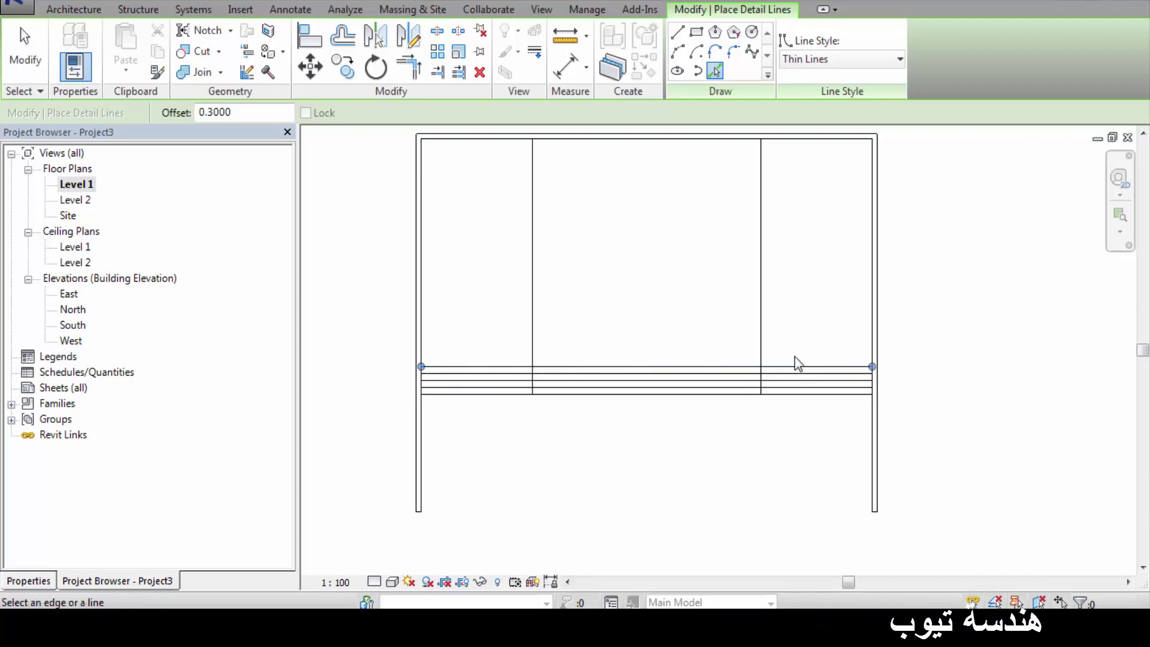
click(677, 34)
scroll(516, 420, up, 2)
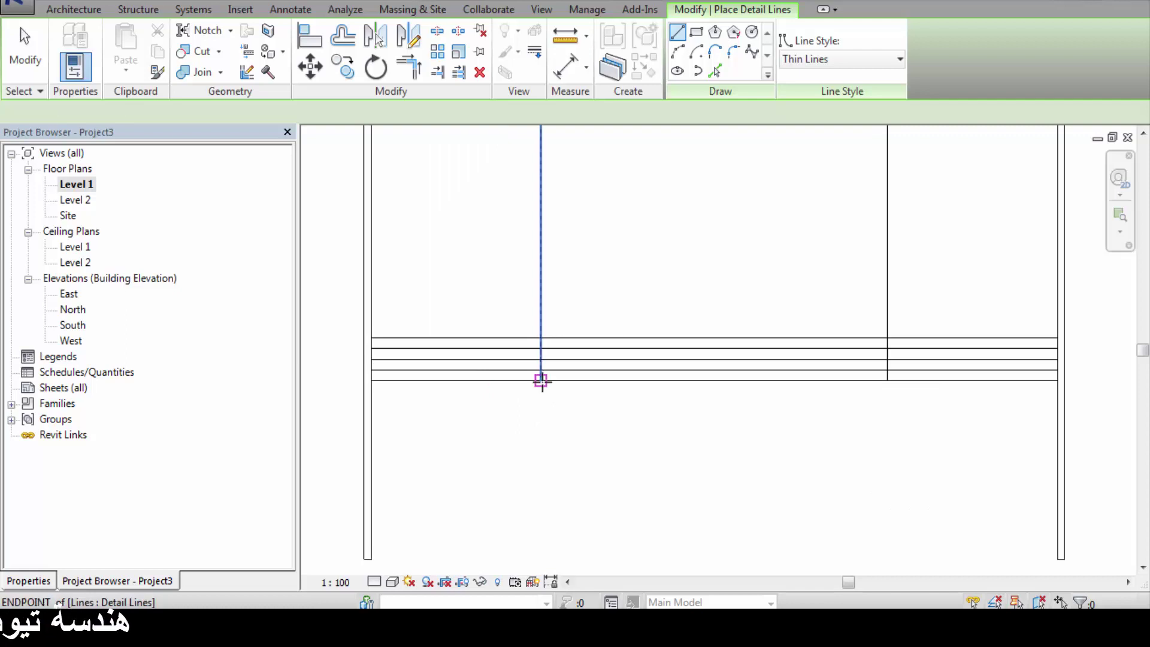
- Draw a sloped detail line from the strip's lower-left corner to its upper-right intersection
click(541, 380)
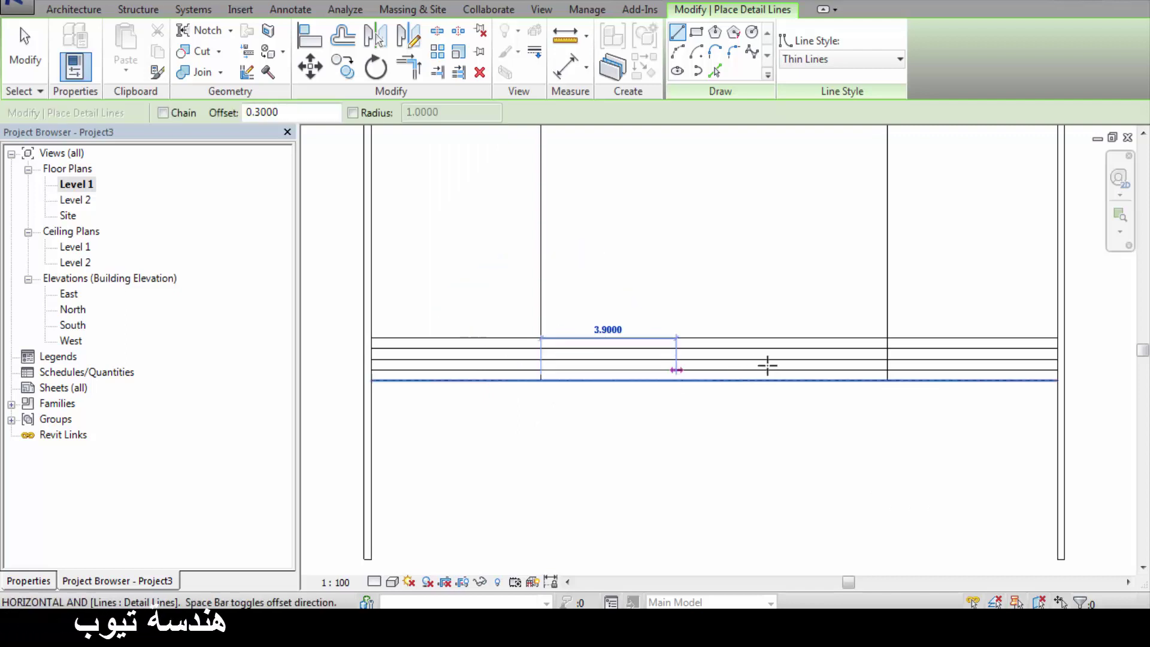
click(888, 338)
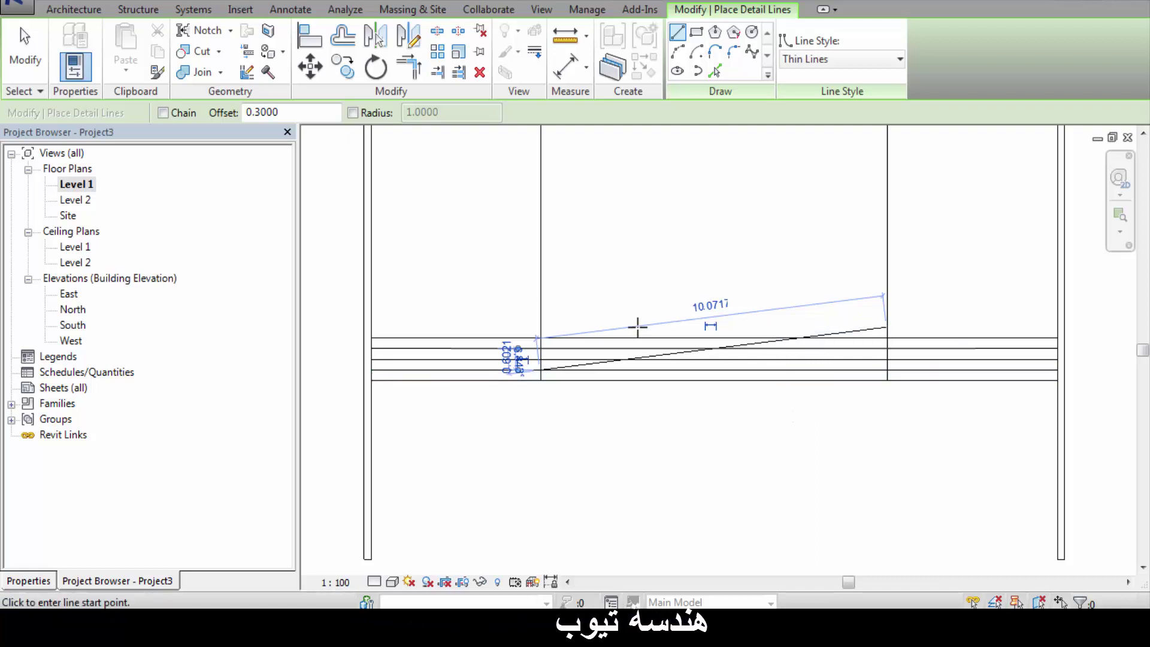
key(ctrl+z)
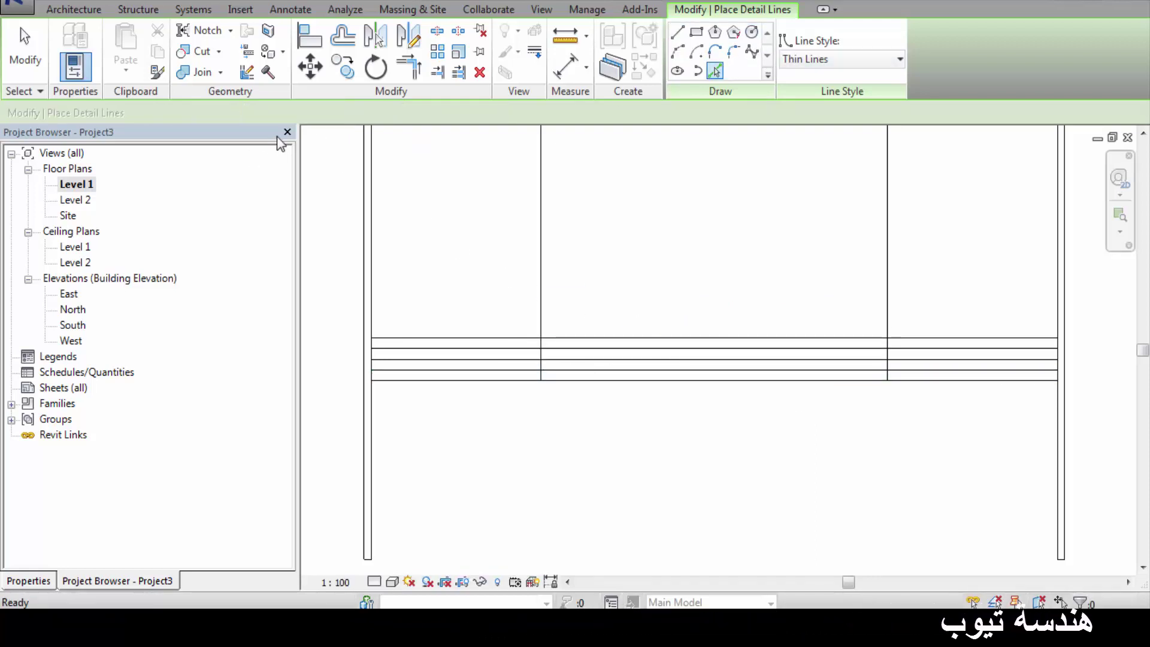
drag(258, 112, 161, 113)
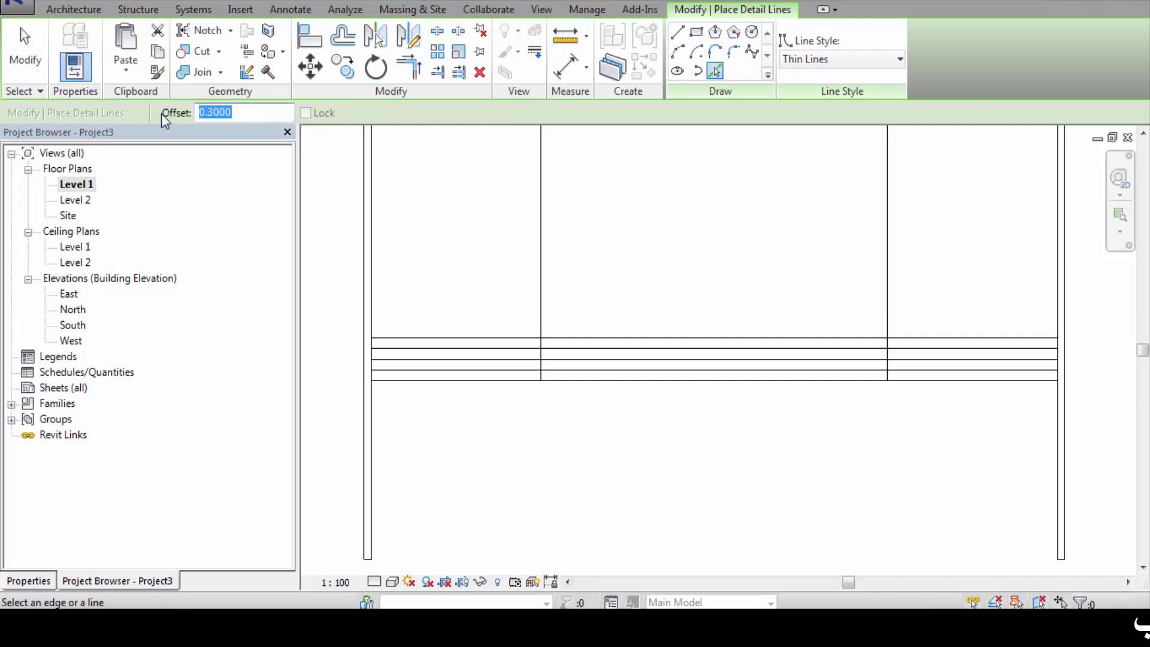
text(0)
click(681, 33)
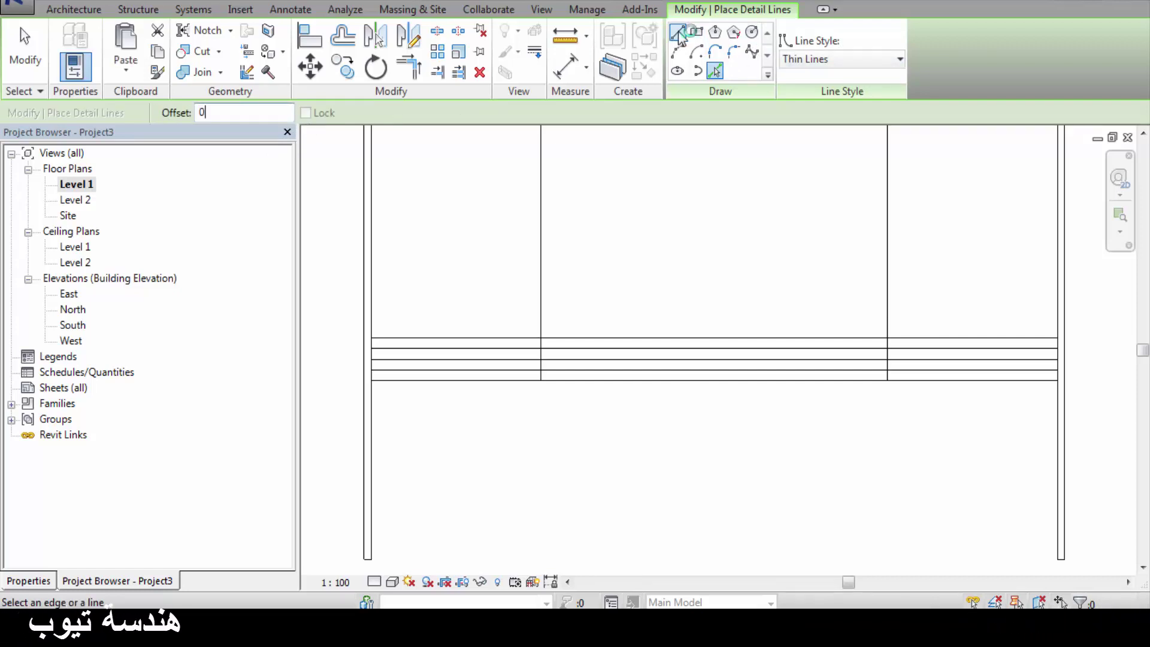
click(540, 381)
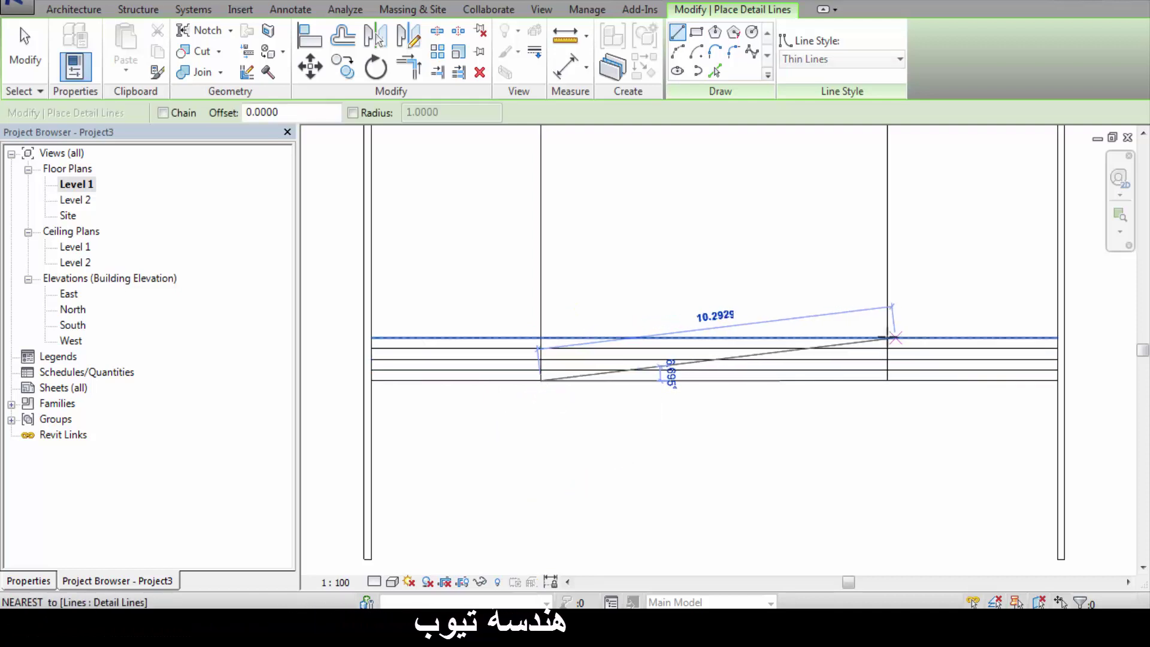
click(886, 338)
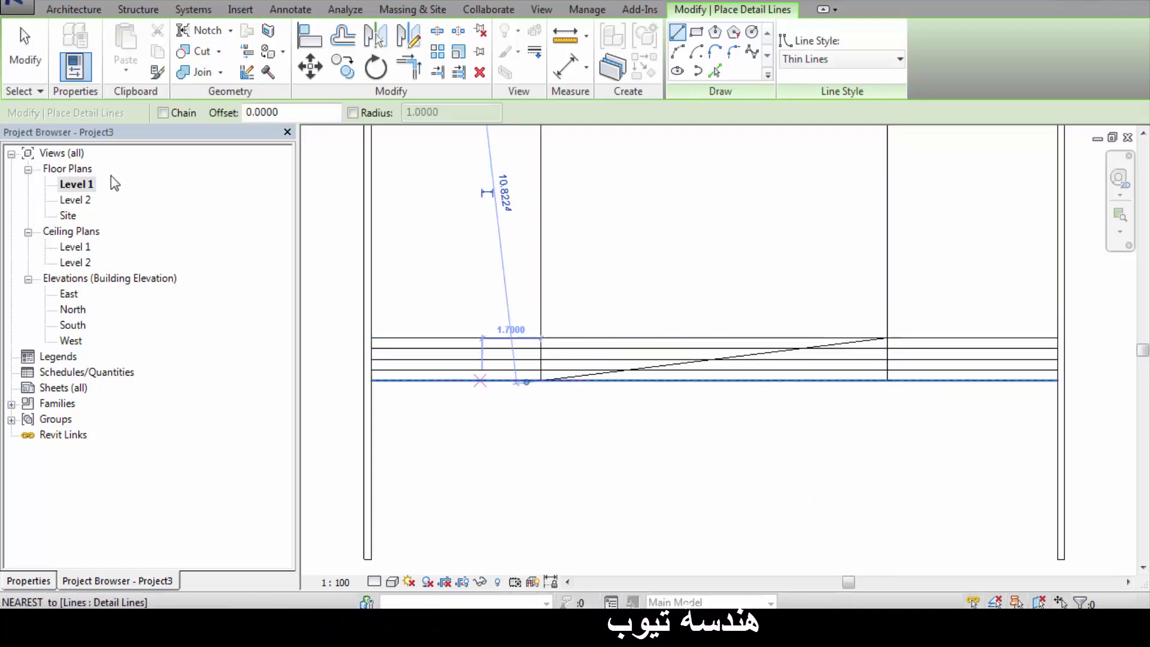
key(Escape)
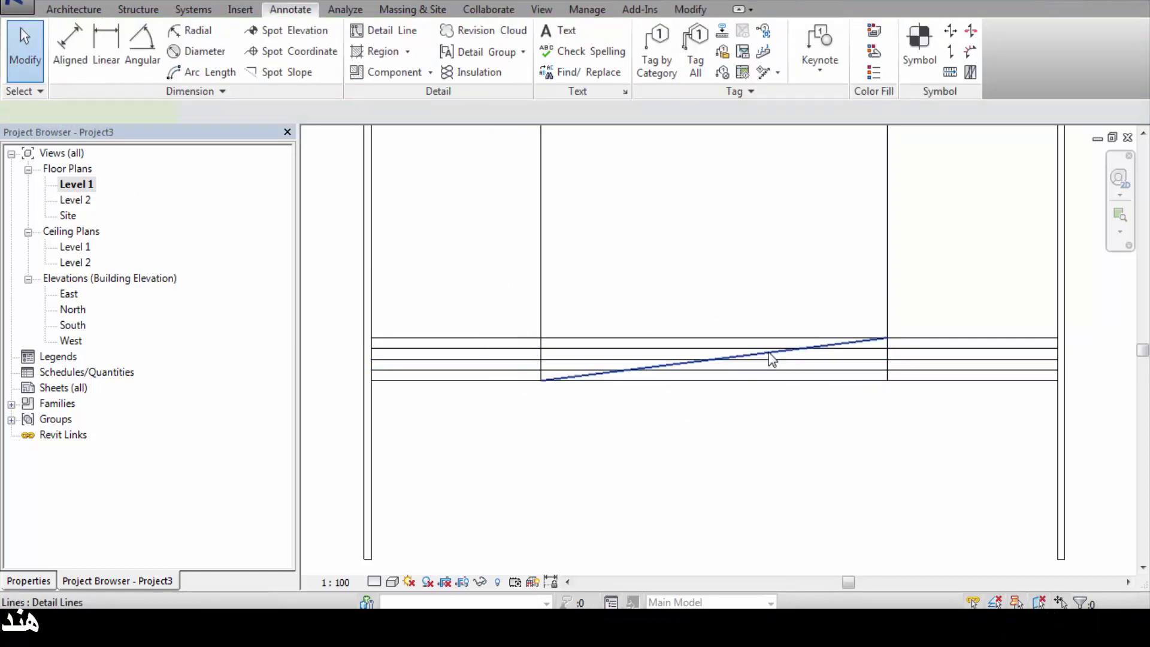
- Copy the sloped line 1.2 units higher
click(343, 65)
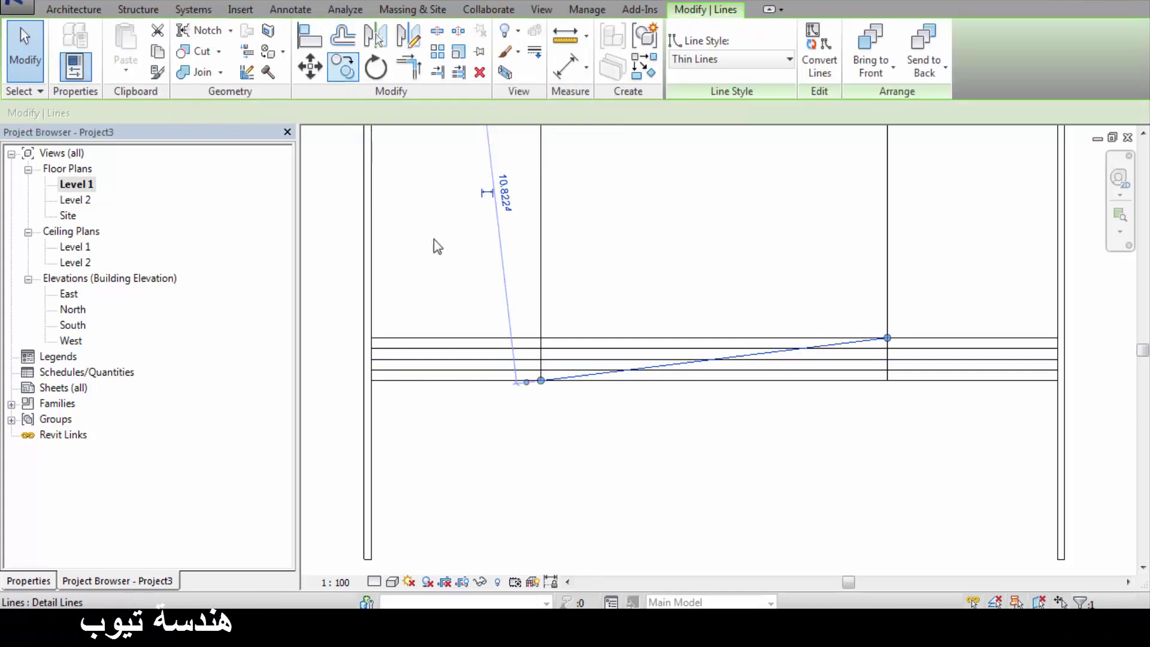
click(541, 380)
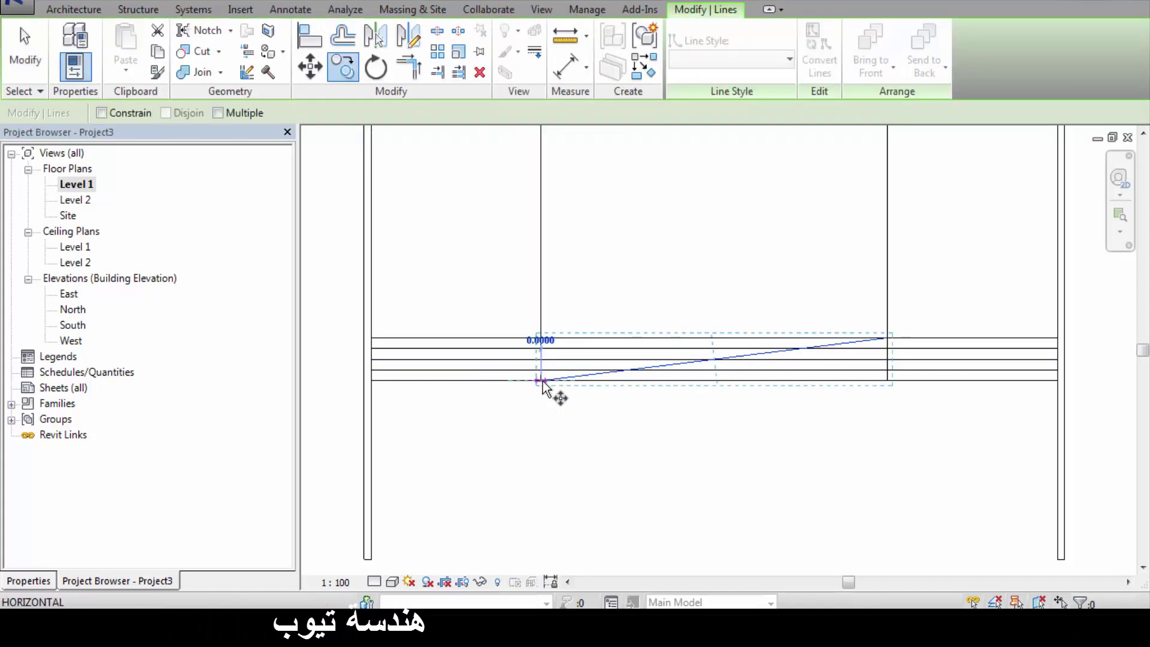
click(541, 337)
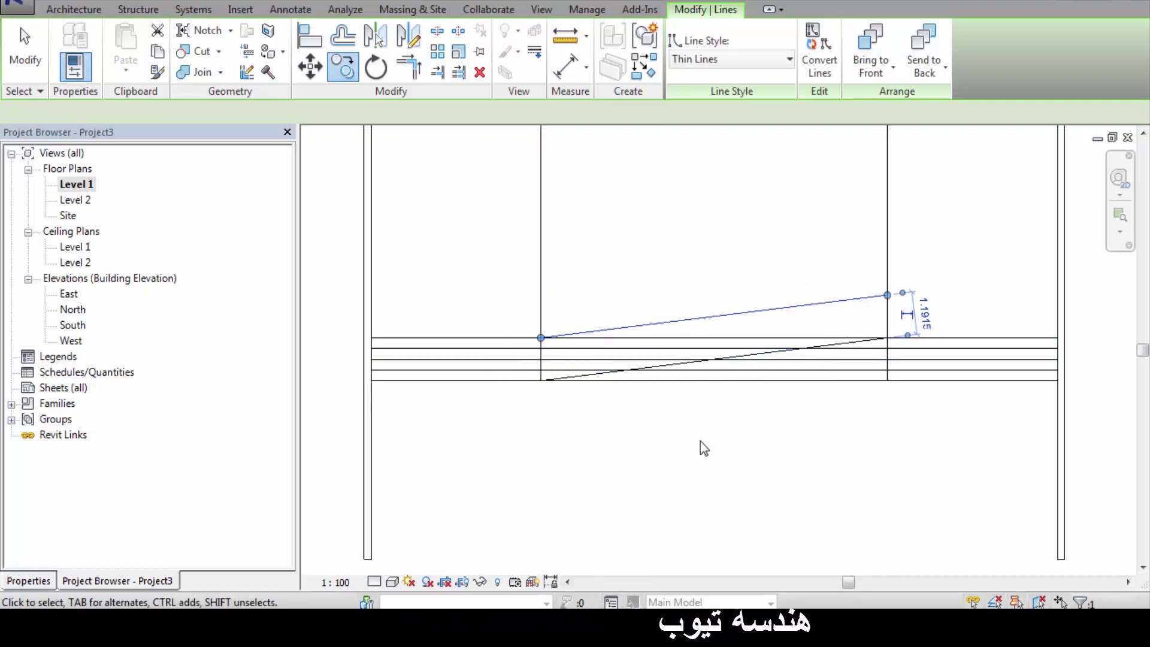
key(Escape)
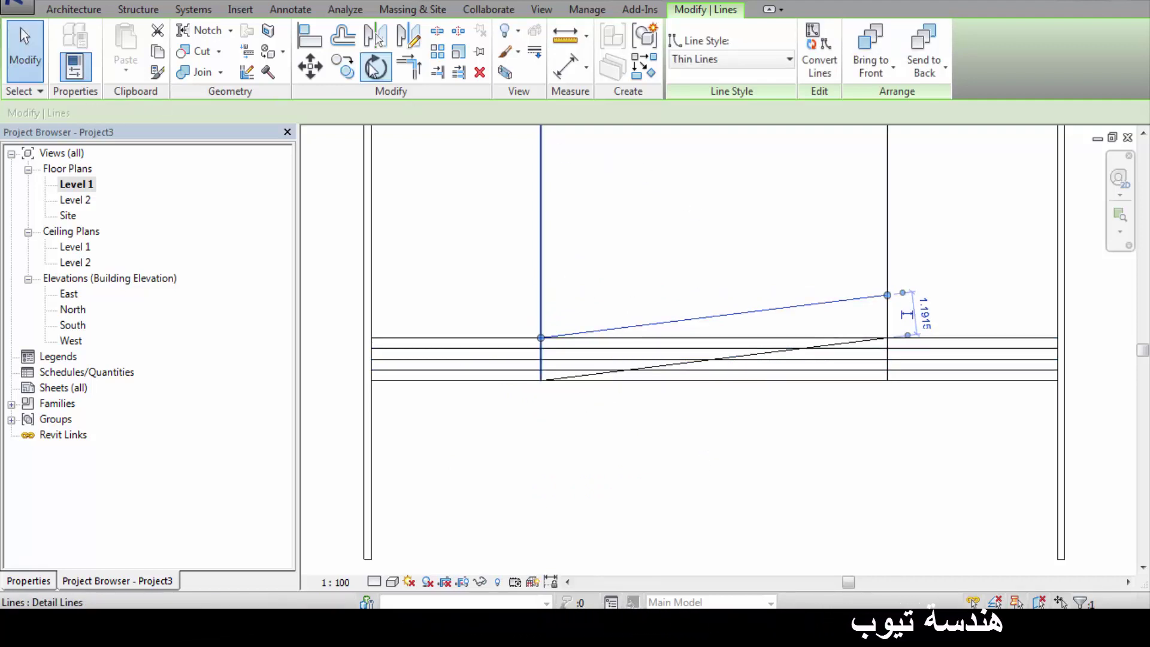
click(291, 9)
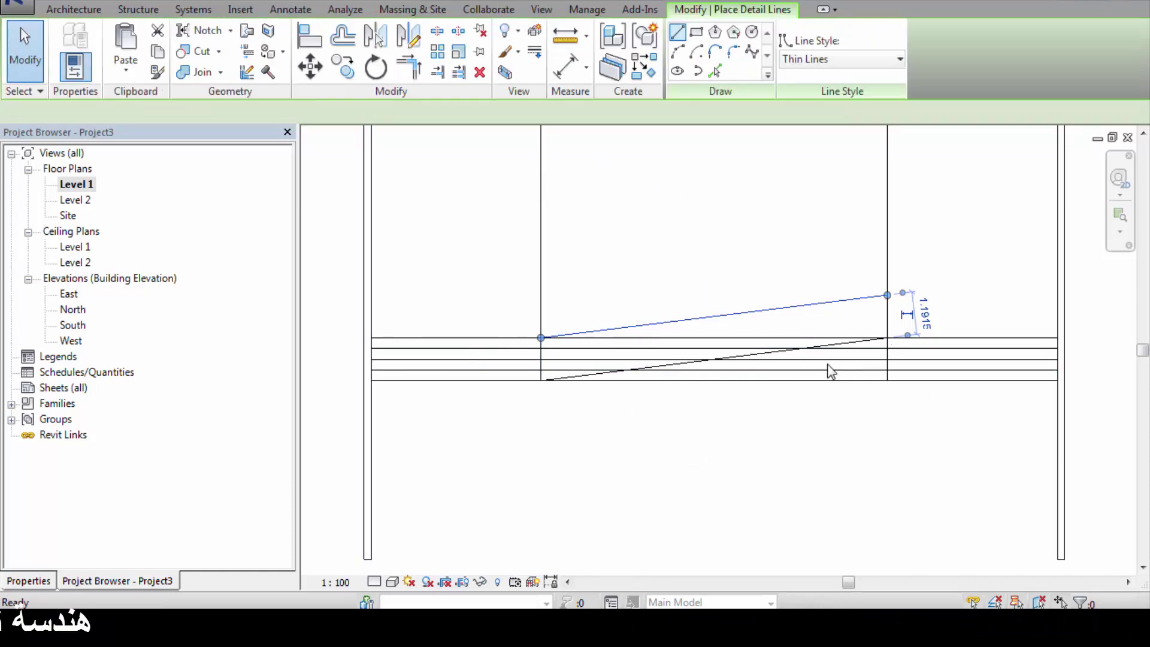
- Draw short vertical riser lines from each sloped-line intersection down to the next horizontal line
scroll(887, 347, up, 2)
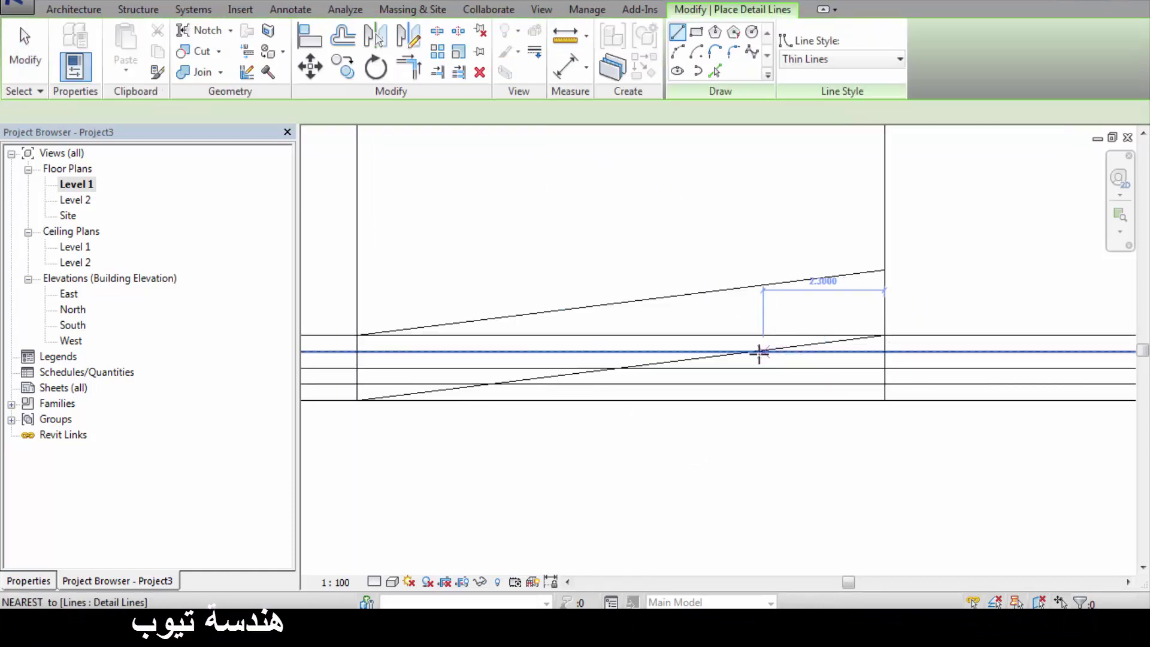
click(885, 336)
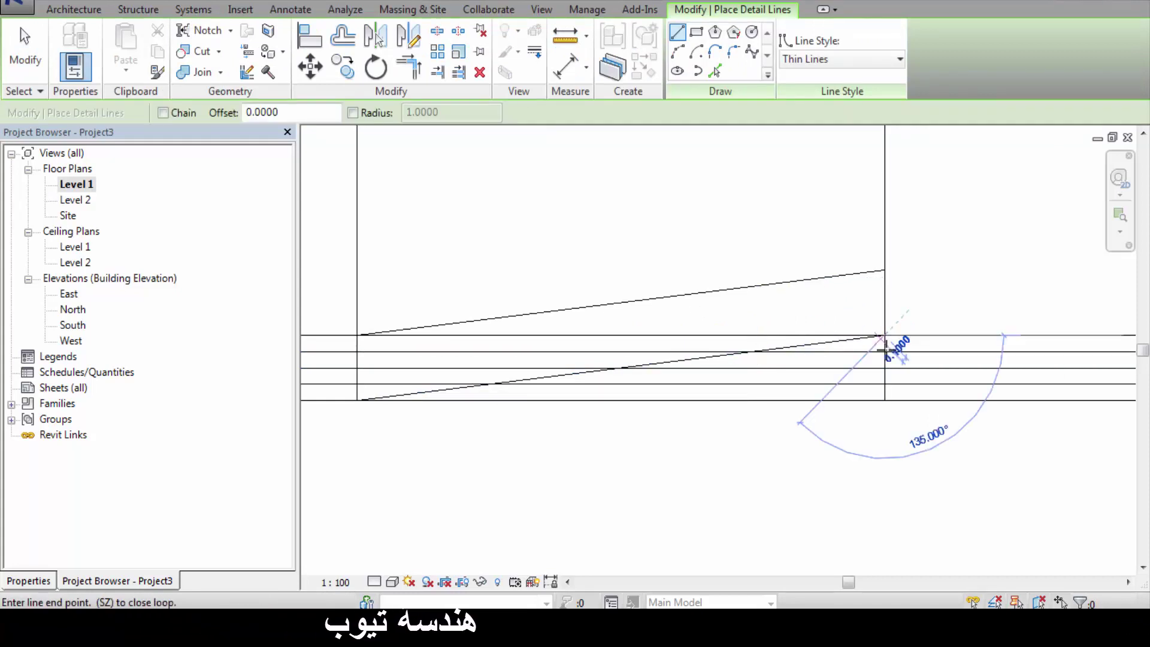
click(885, 352)
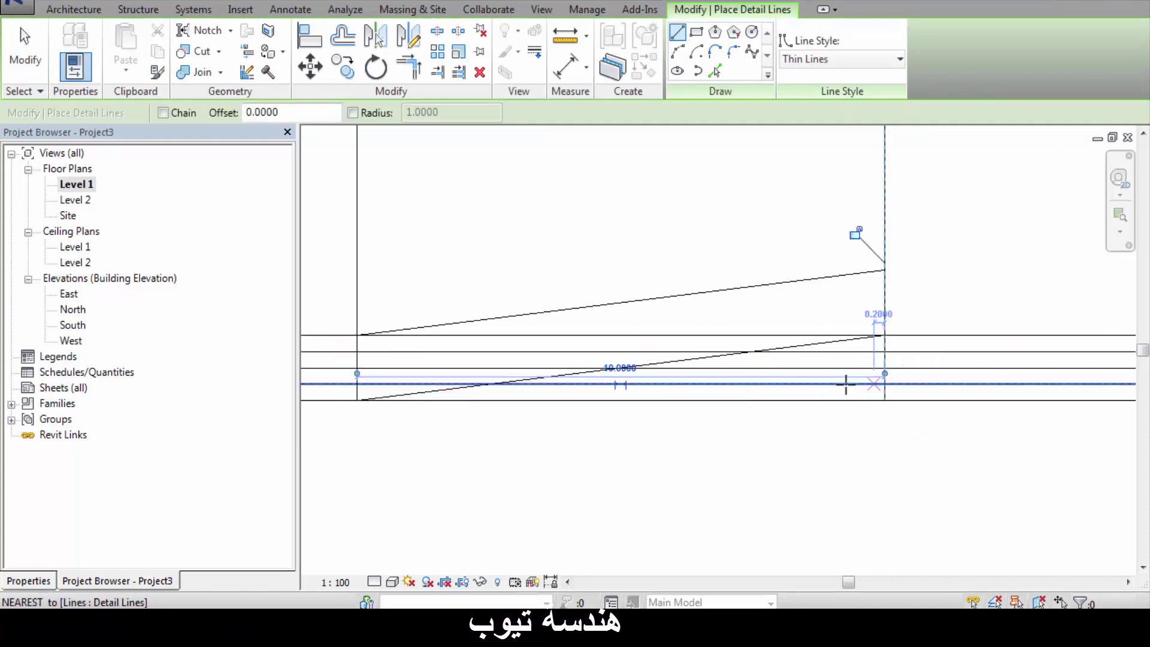
click(754, 353)
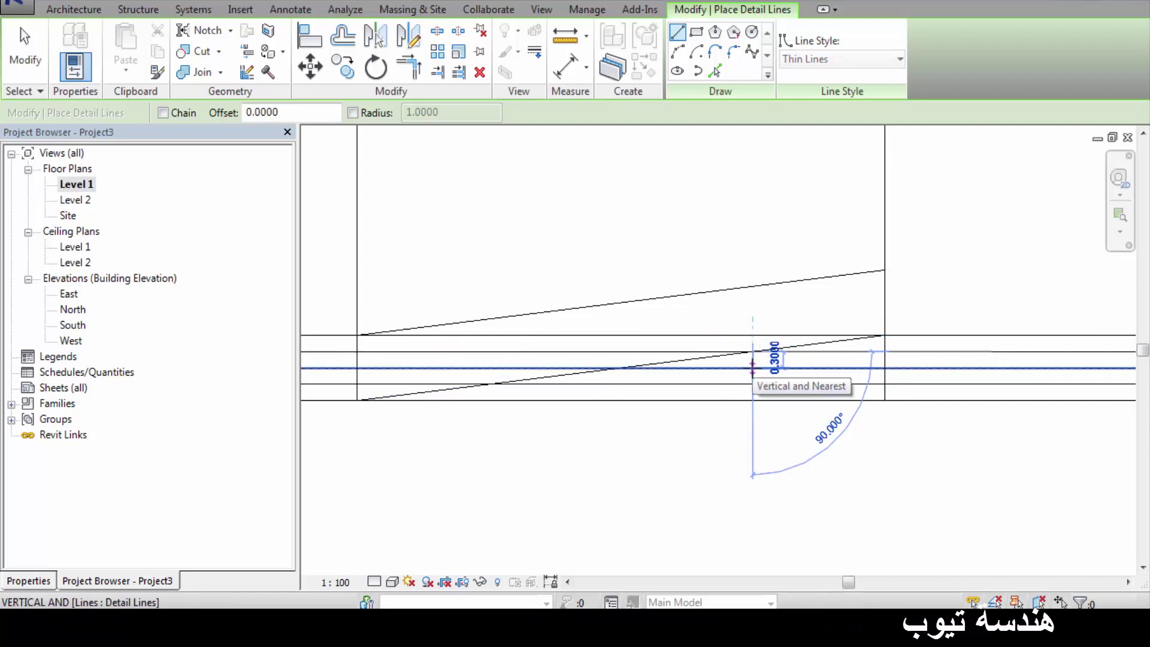
click(753, 368)
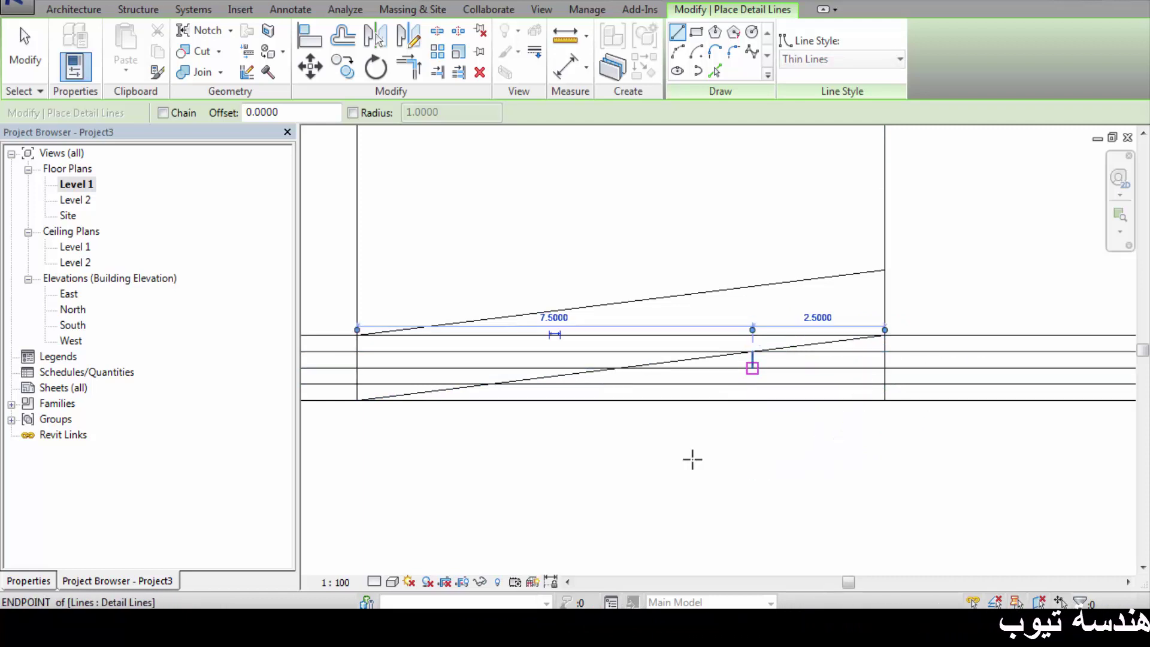
click(621, 368)
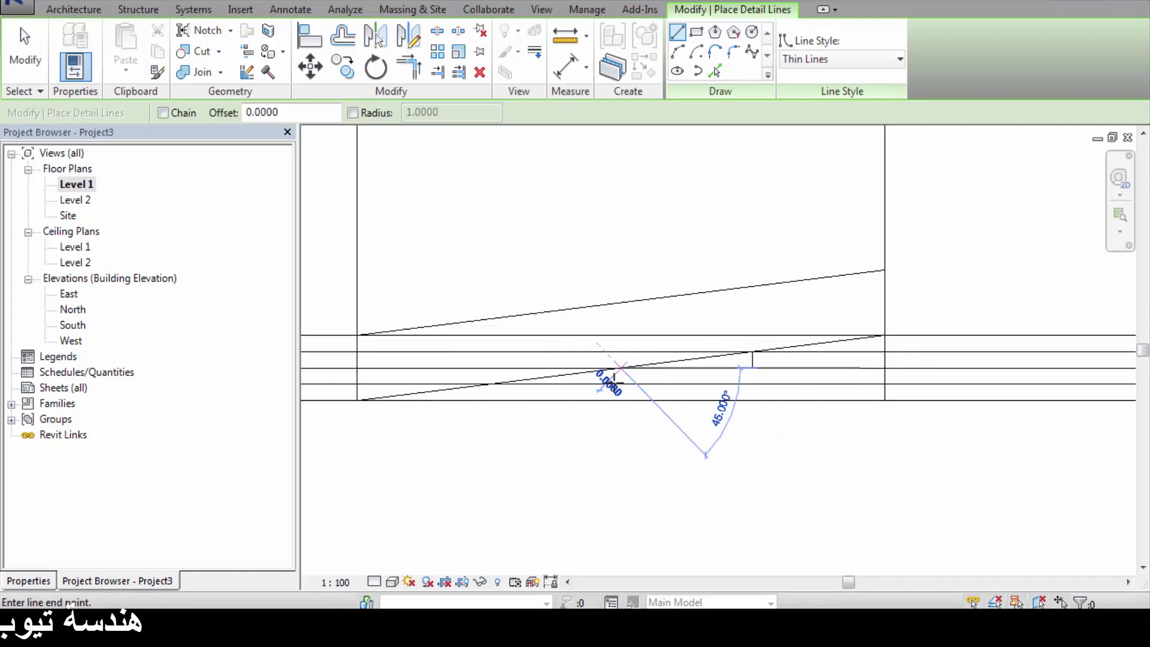
click(621, 383)
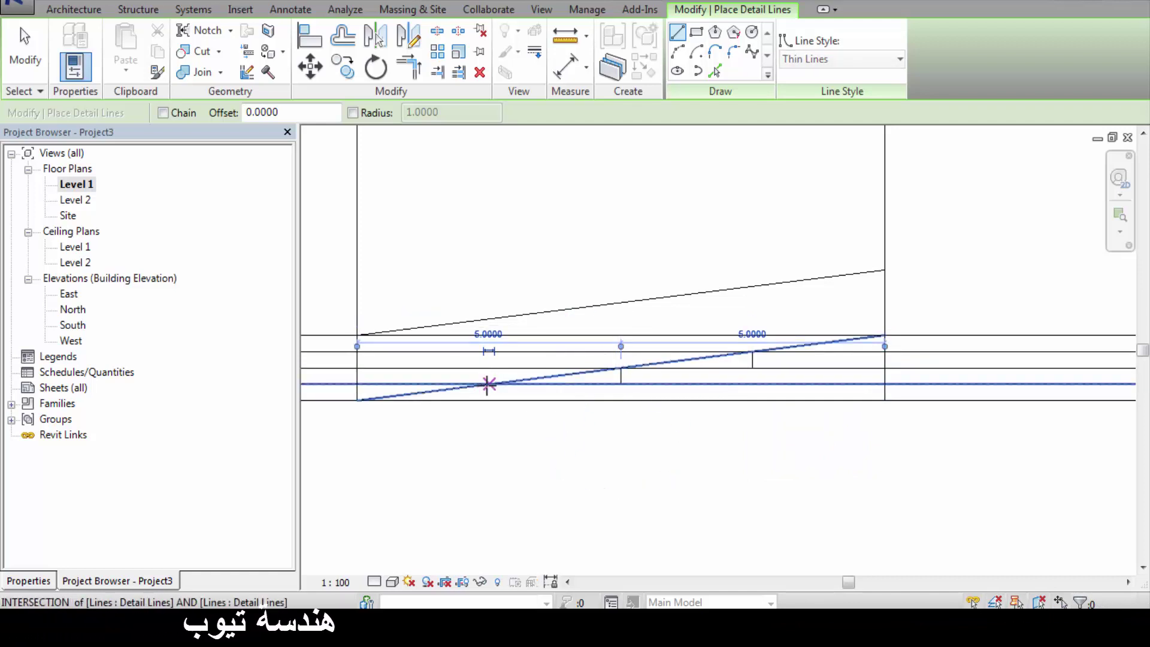
click(488, 384)
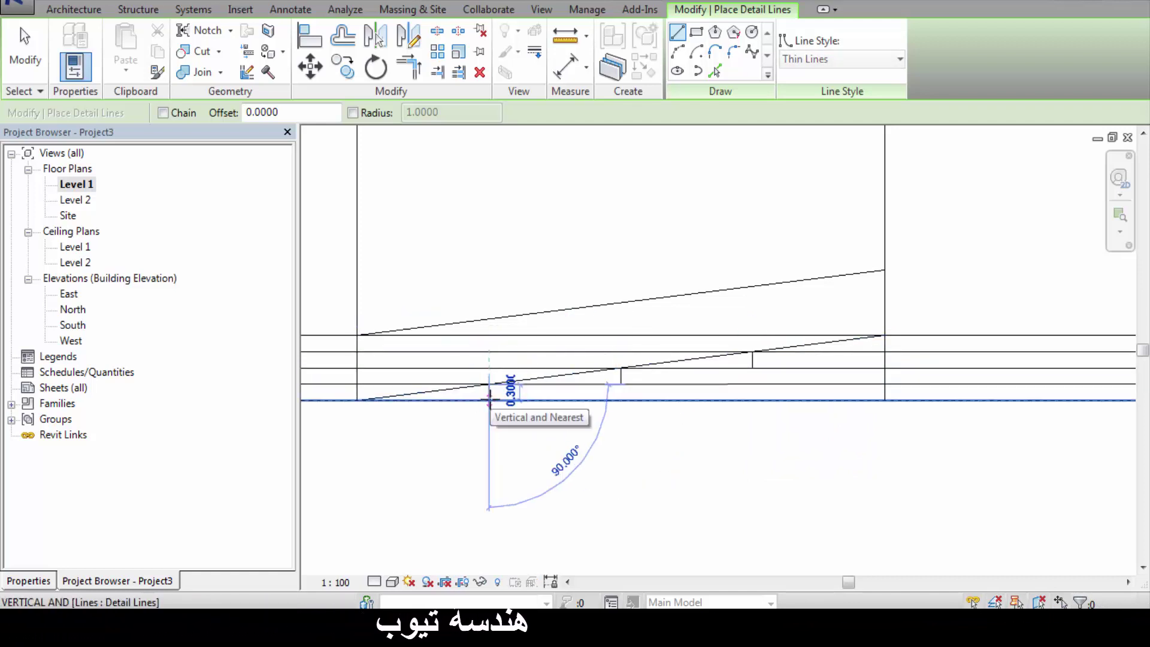
click(488, 400)
click(16, 60)
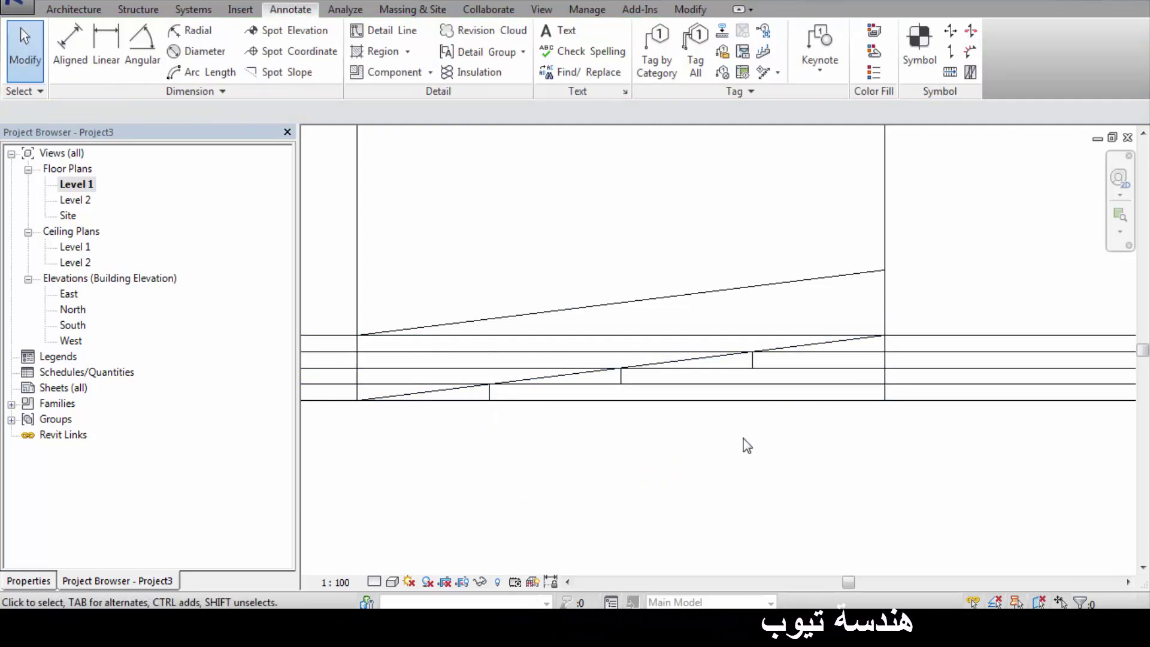
- Split the top horizontal line and remove its split-off piece
click(691, 9)
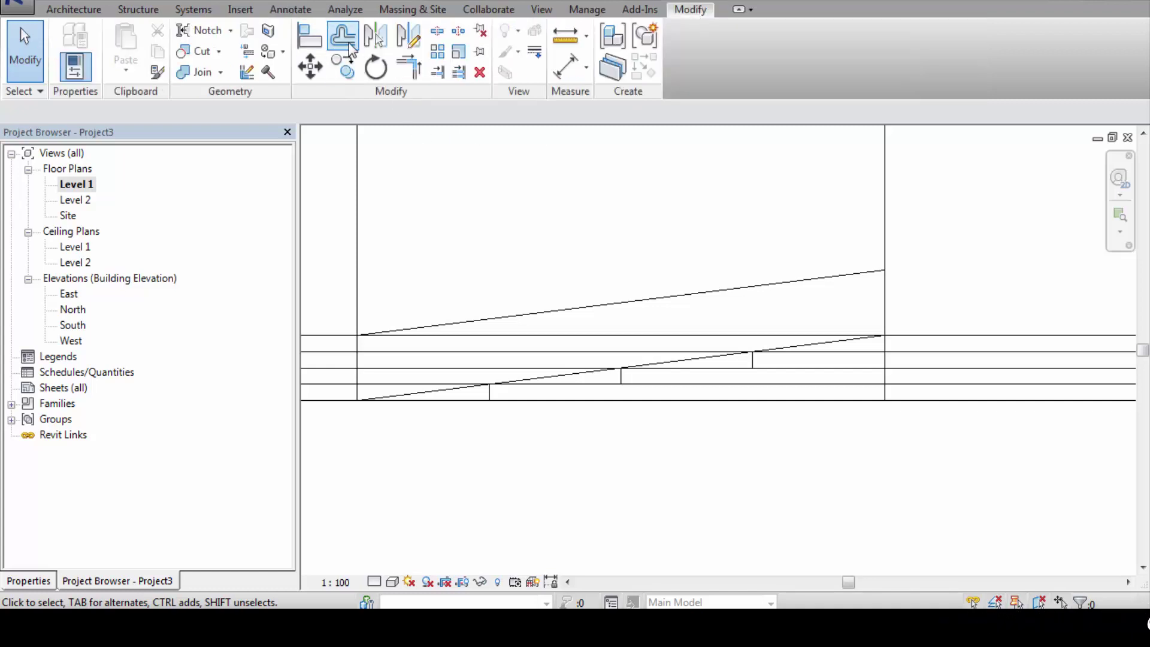
click(409, 67)
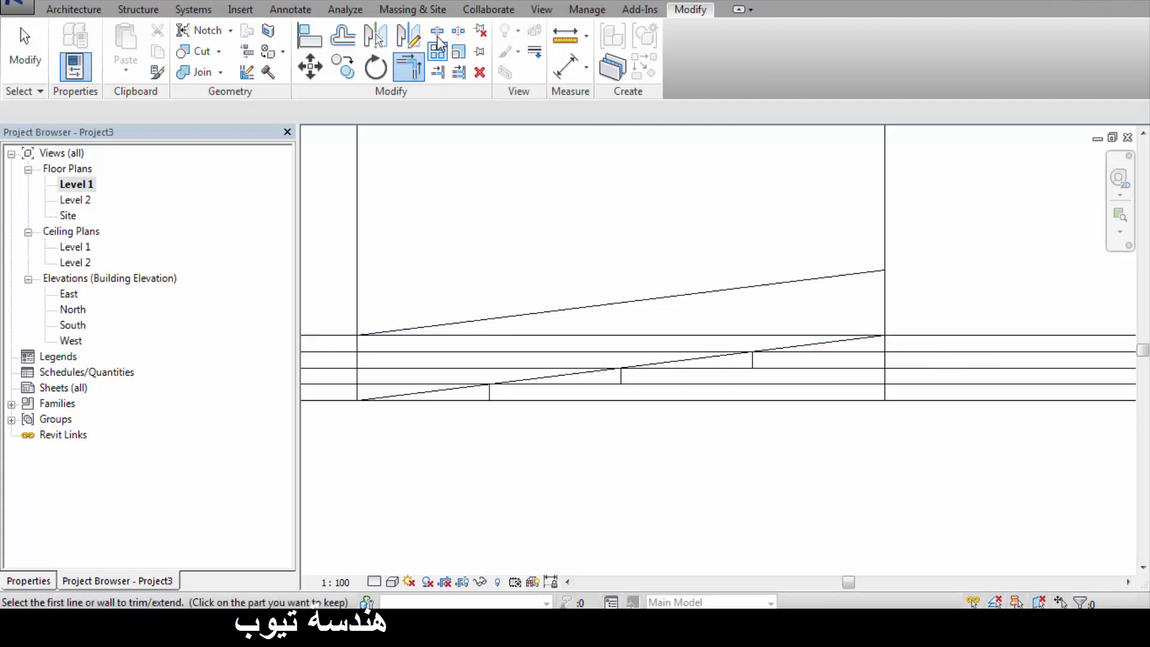
click(742, 334)
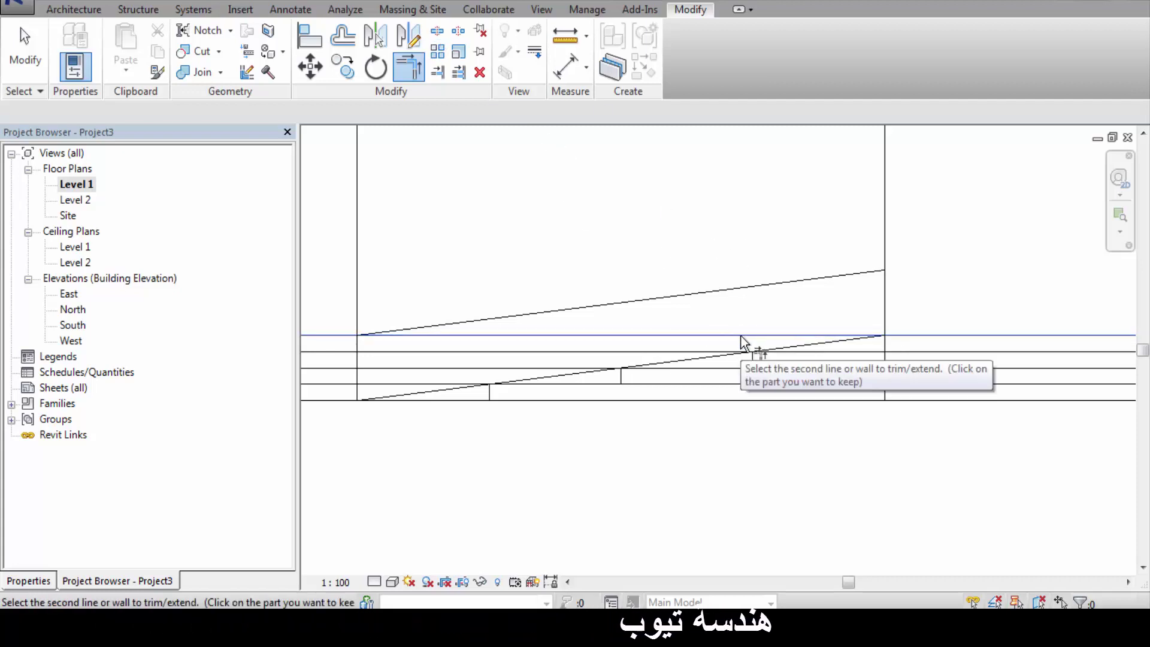
click(437, 30)
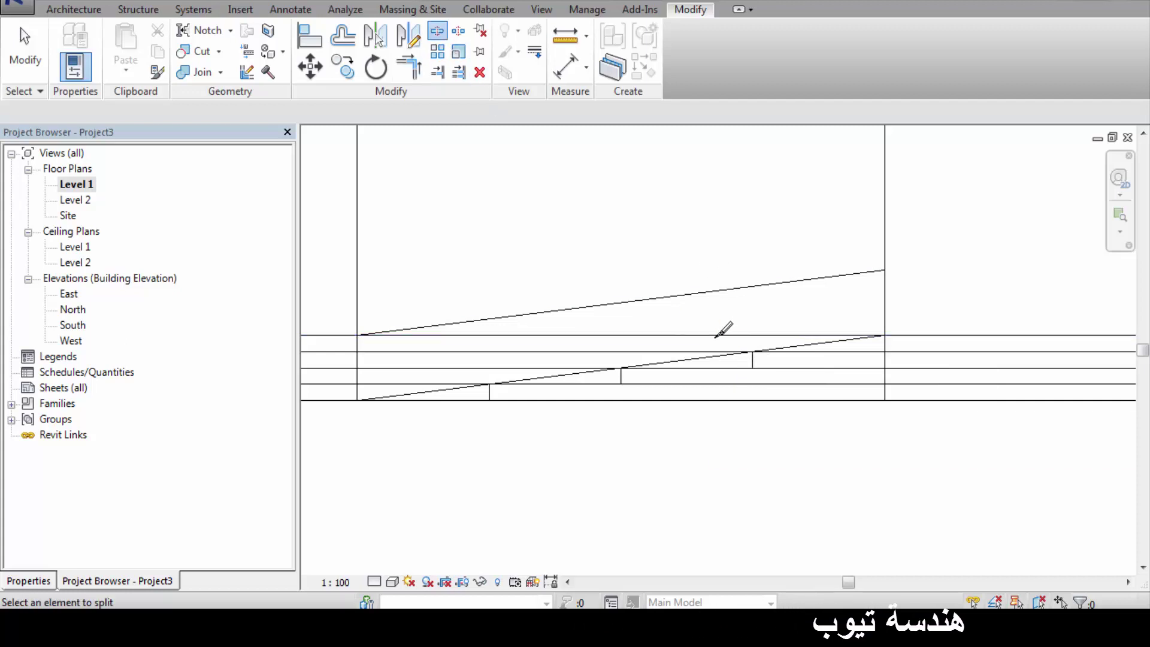
click(716, 335)
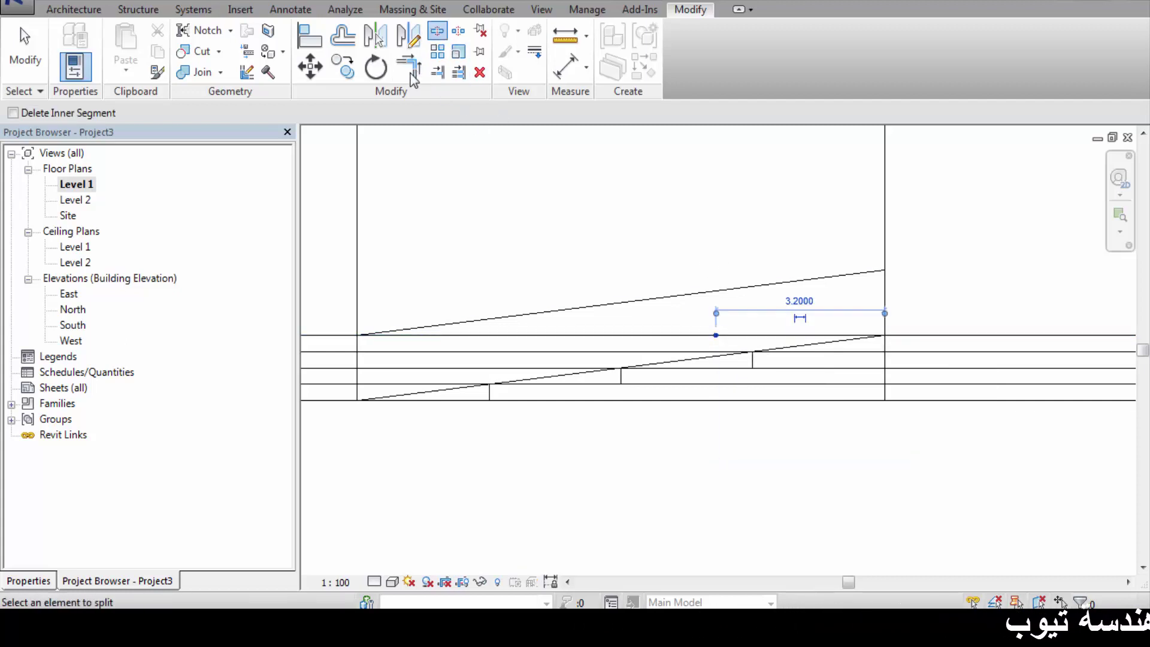
key(t)
key(r)
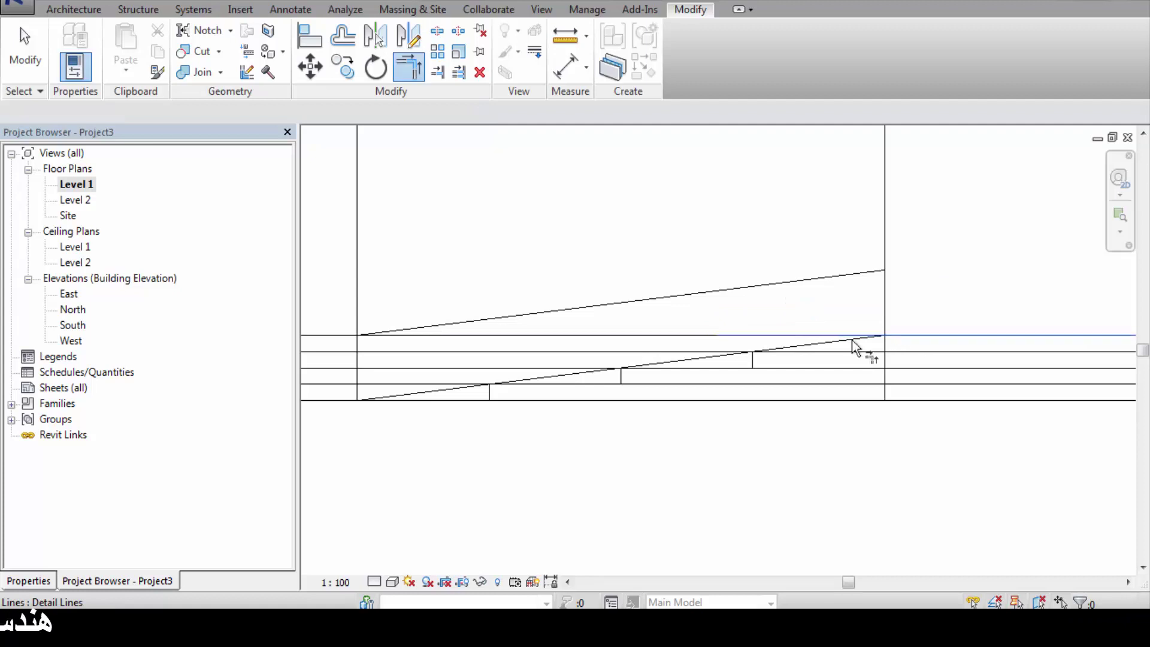
- Trim the remaining horizontal lines to corners at their risers and the sloped line
click(784, 355)
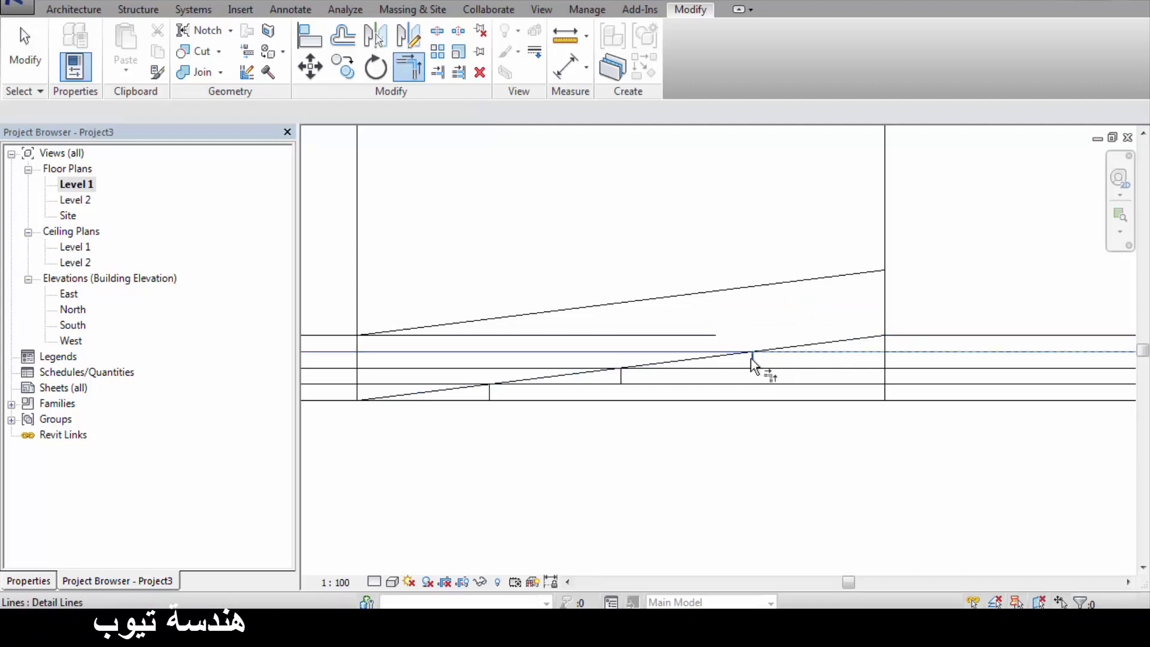
click(675, 369)
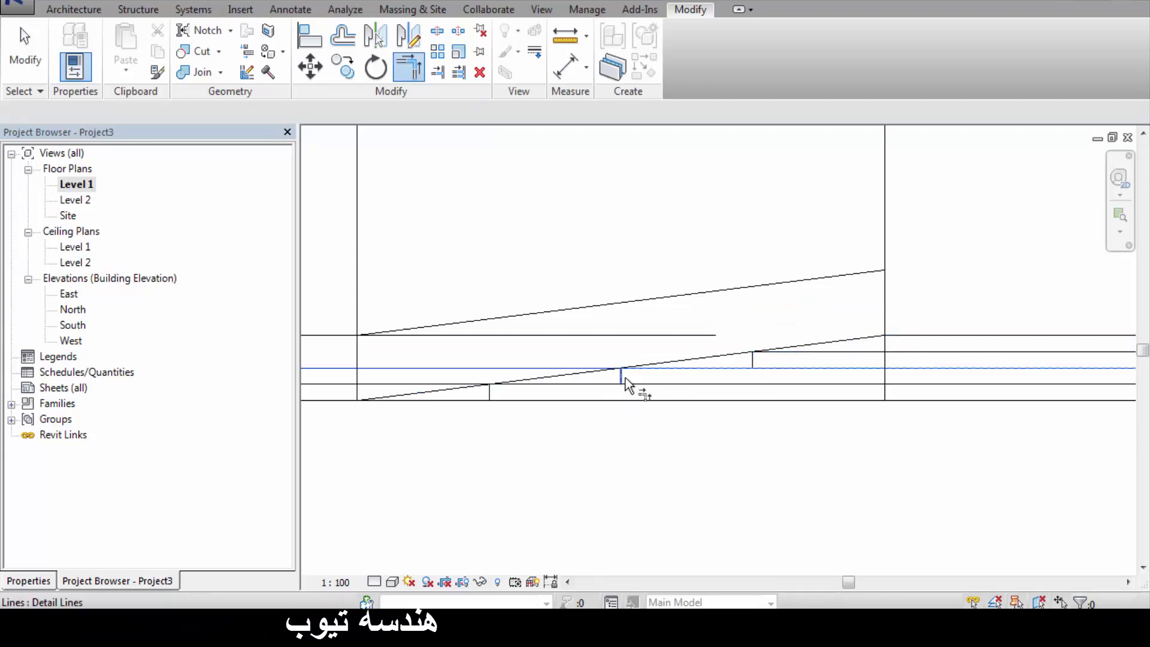
click(557, 387)
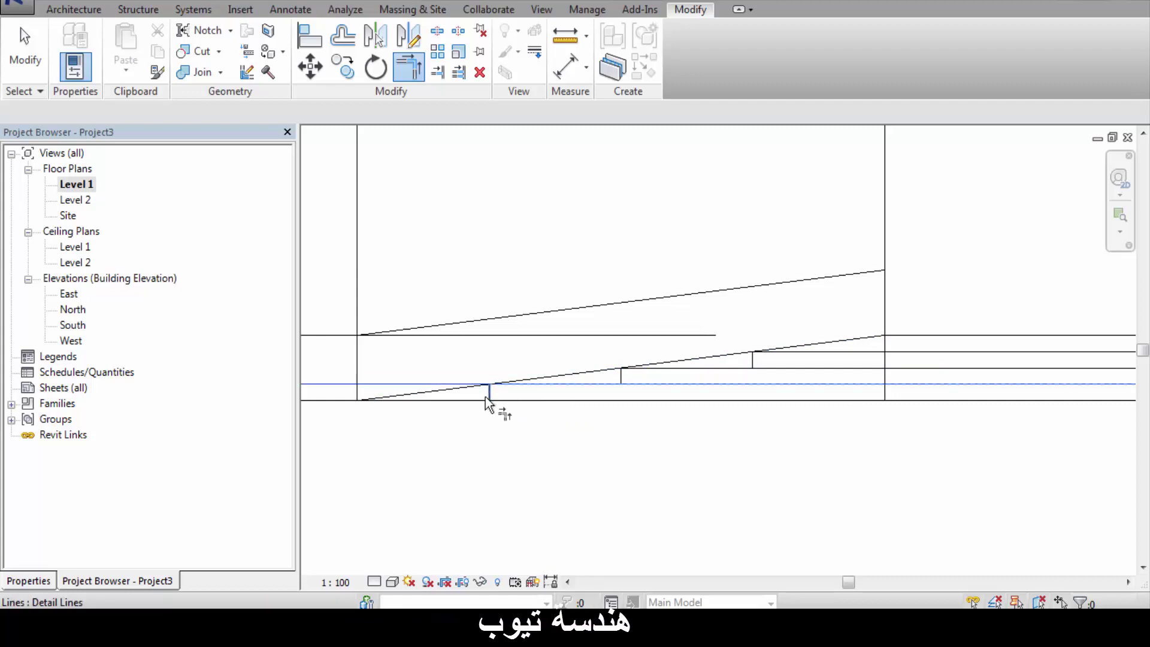
click(489, 398)
scroll(533, 423, down, 2)
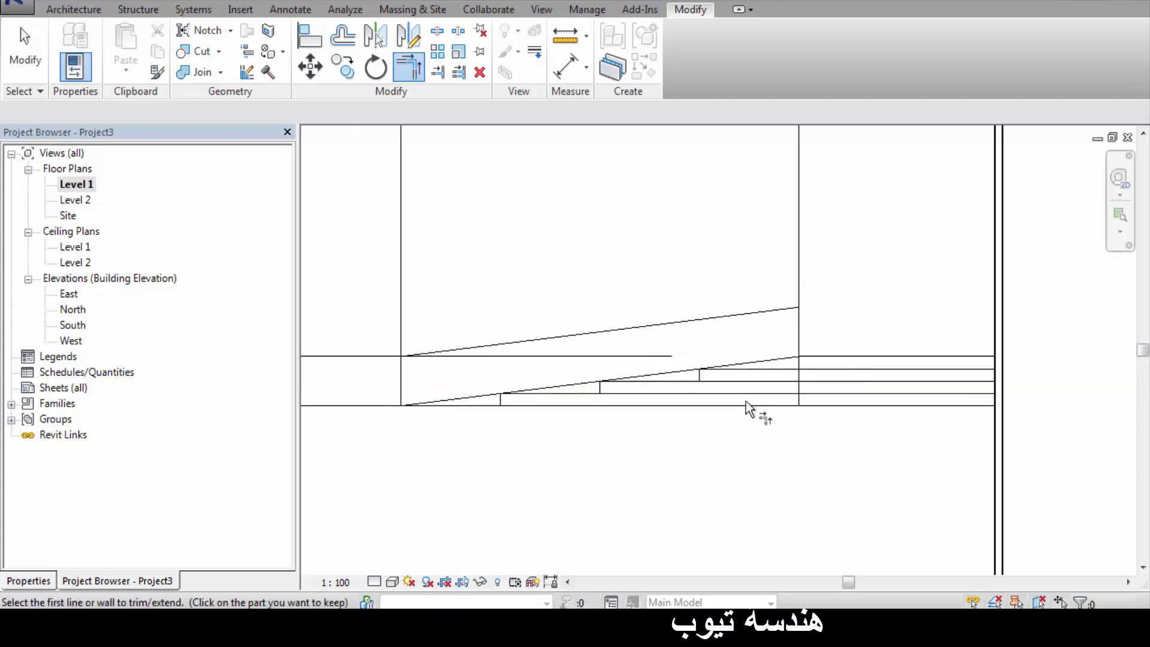
click(24, 57)
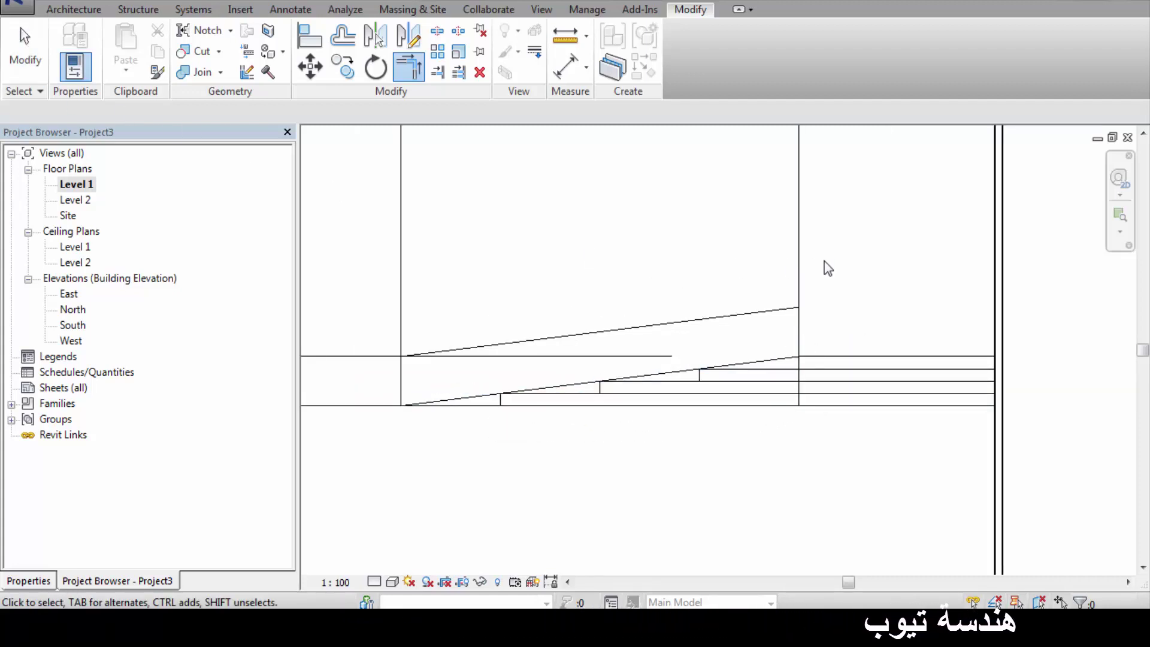
- Add four detail lines stacked 0.3 apart above the short upper horizontal line
click(759, 422)
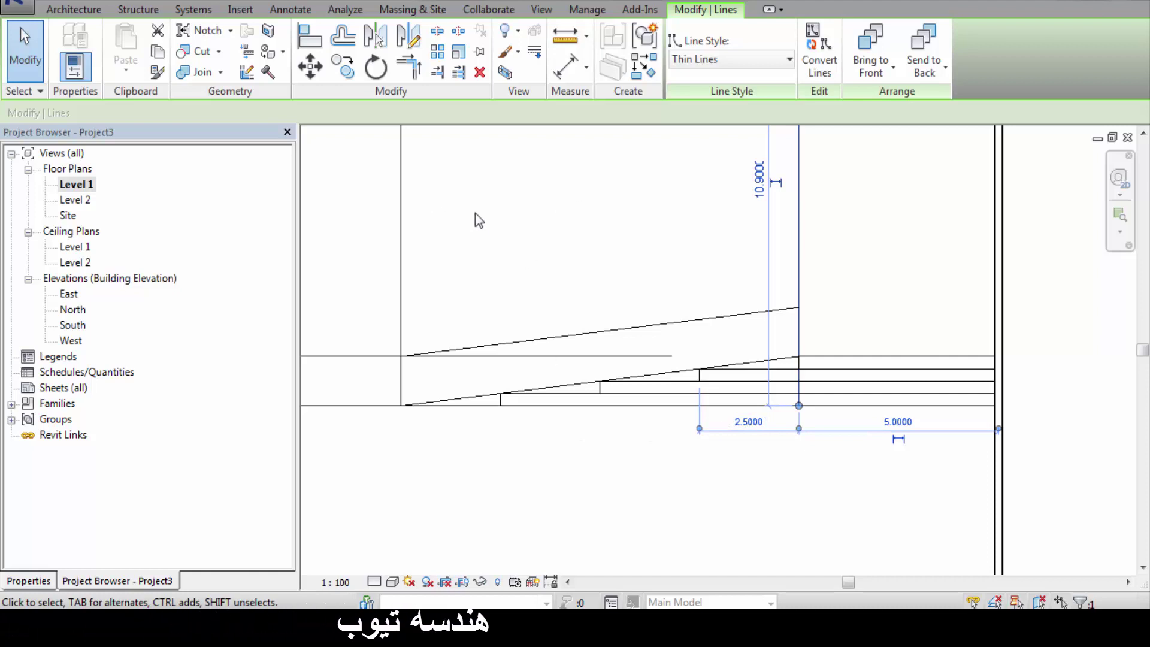
click(523, 237)
click(290, 9)
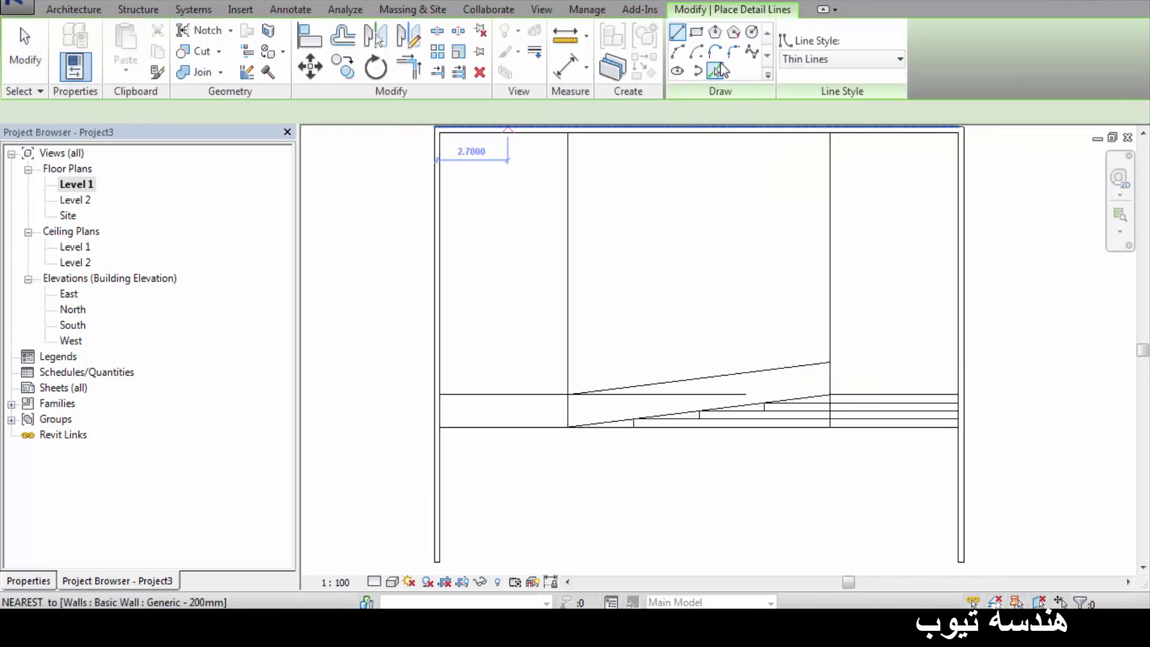
click(718, 71)
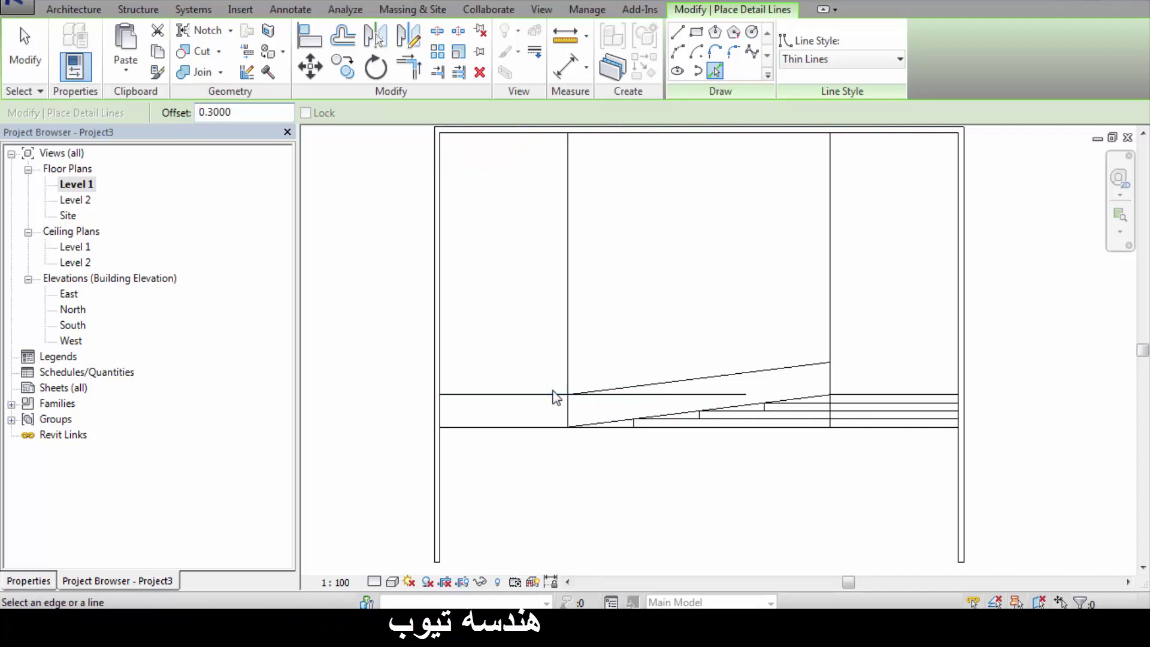
click(551, 393)
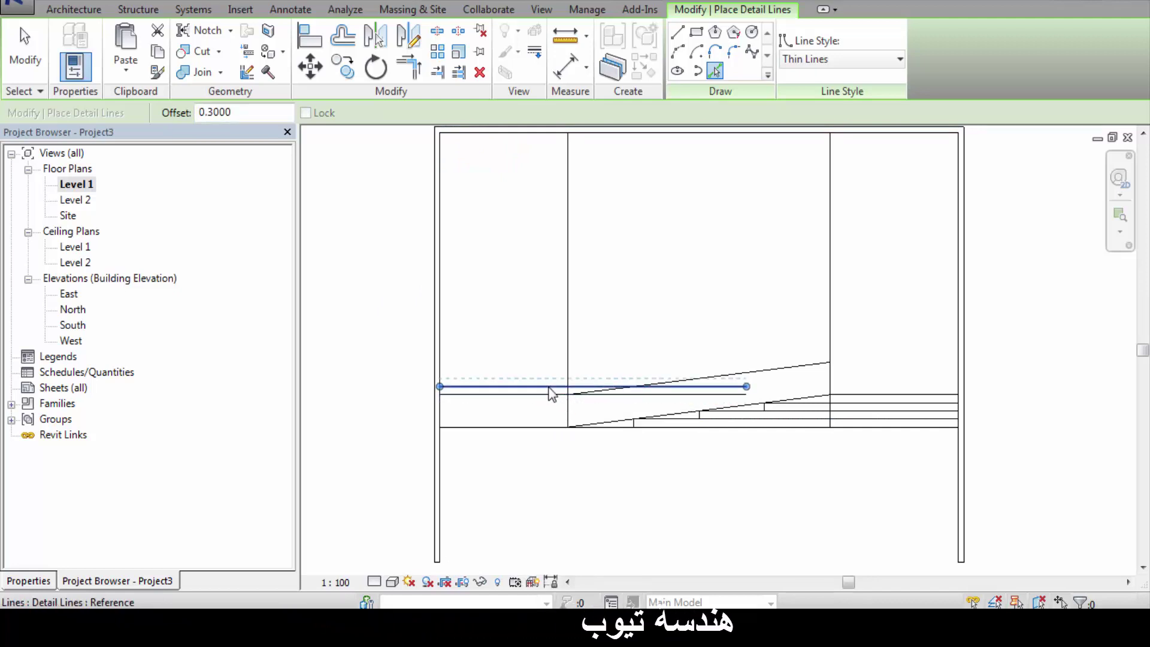
click(553, 387)
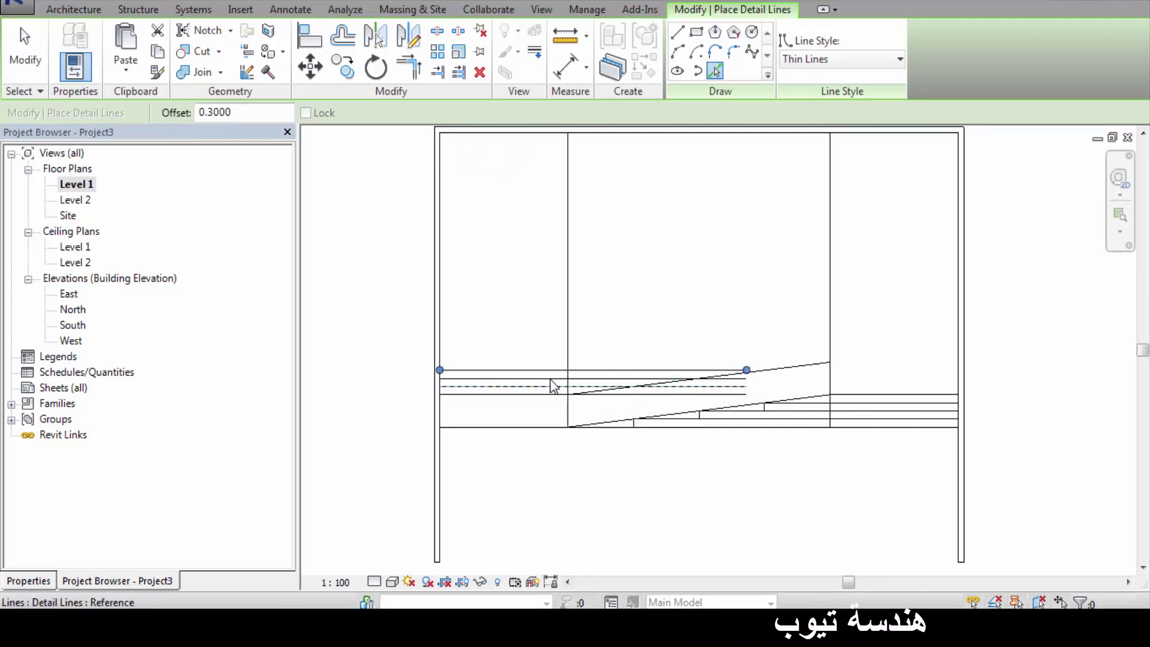
click(550, 371)
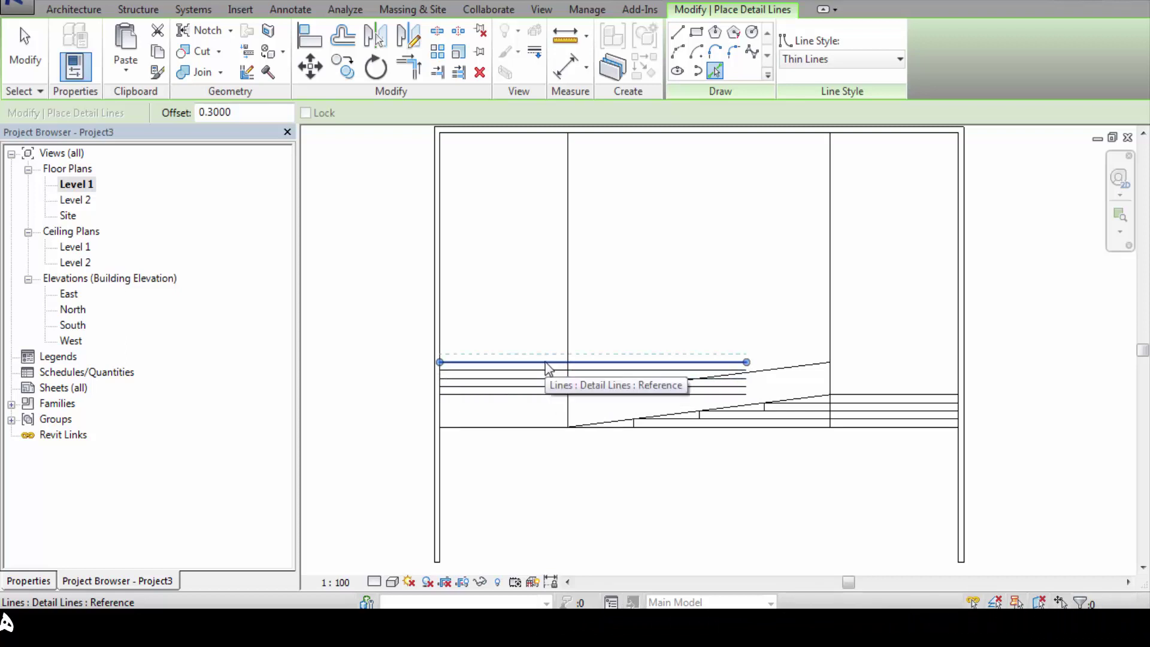
click(547, 367)
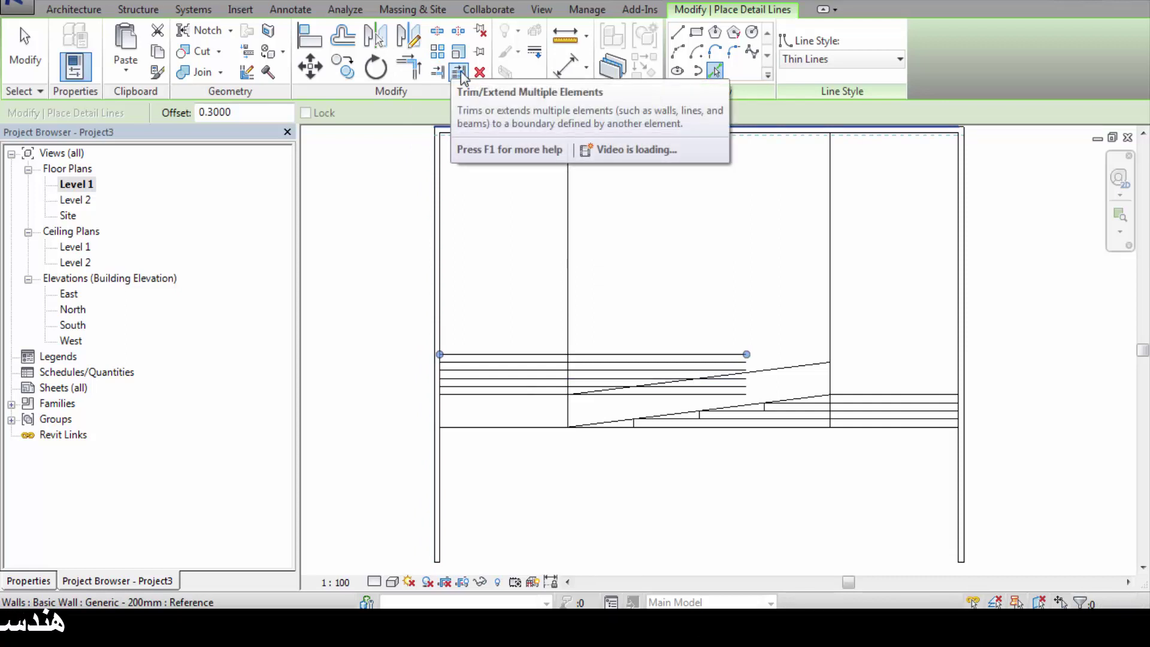
- Extend or trim each stacked line to the upper sloped line as the boundary
click(460, 75)
click(757, 362)
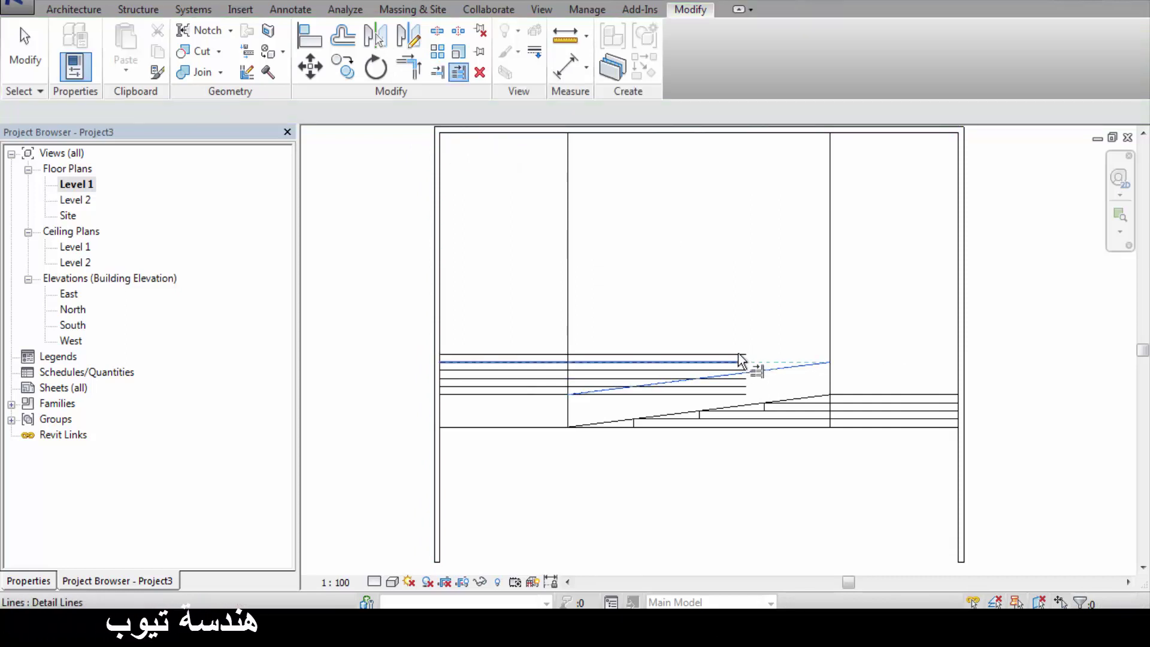
click(733, 355)
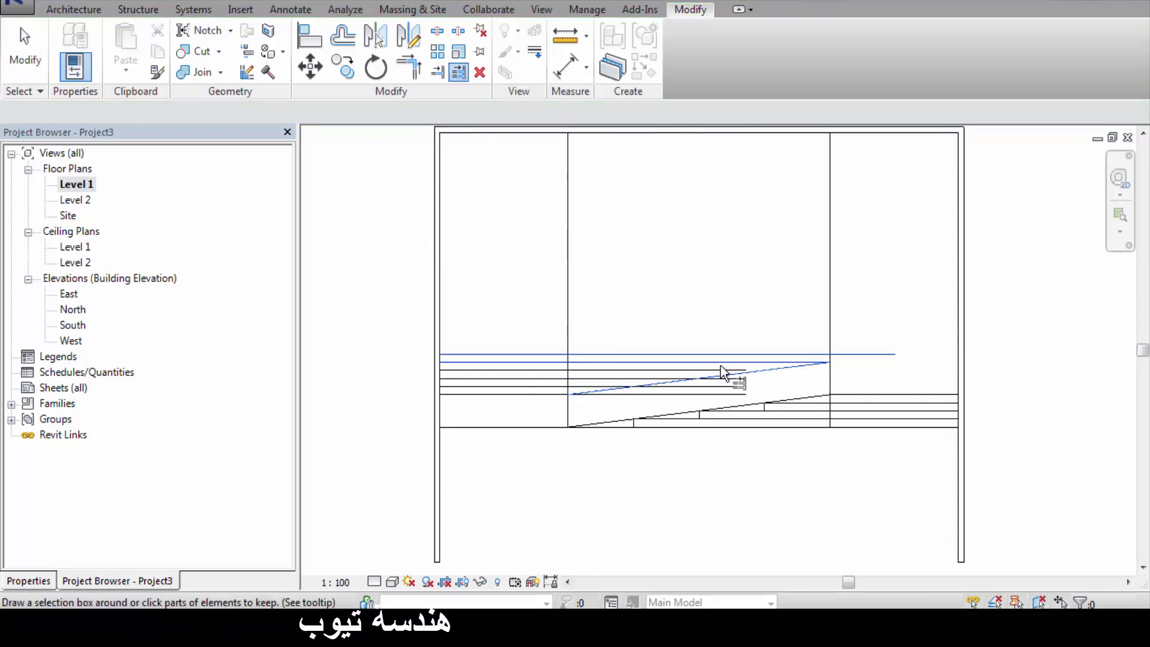
click(708, 370)
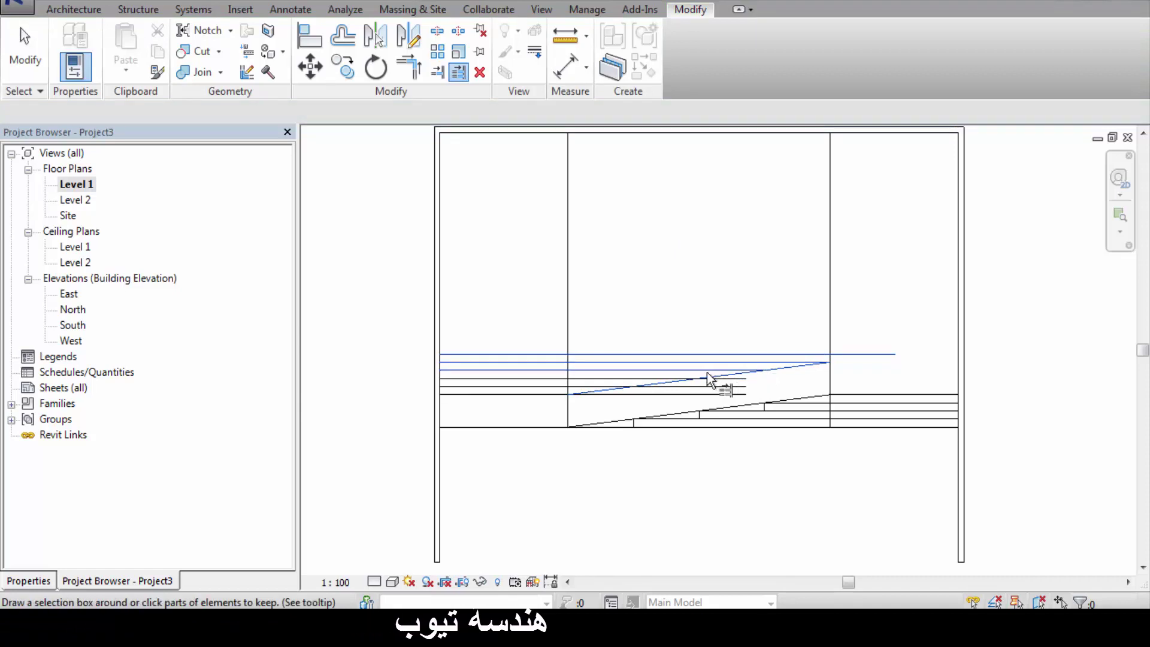
click(598, 387)
click(547, 395)
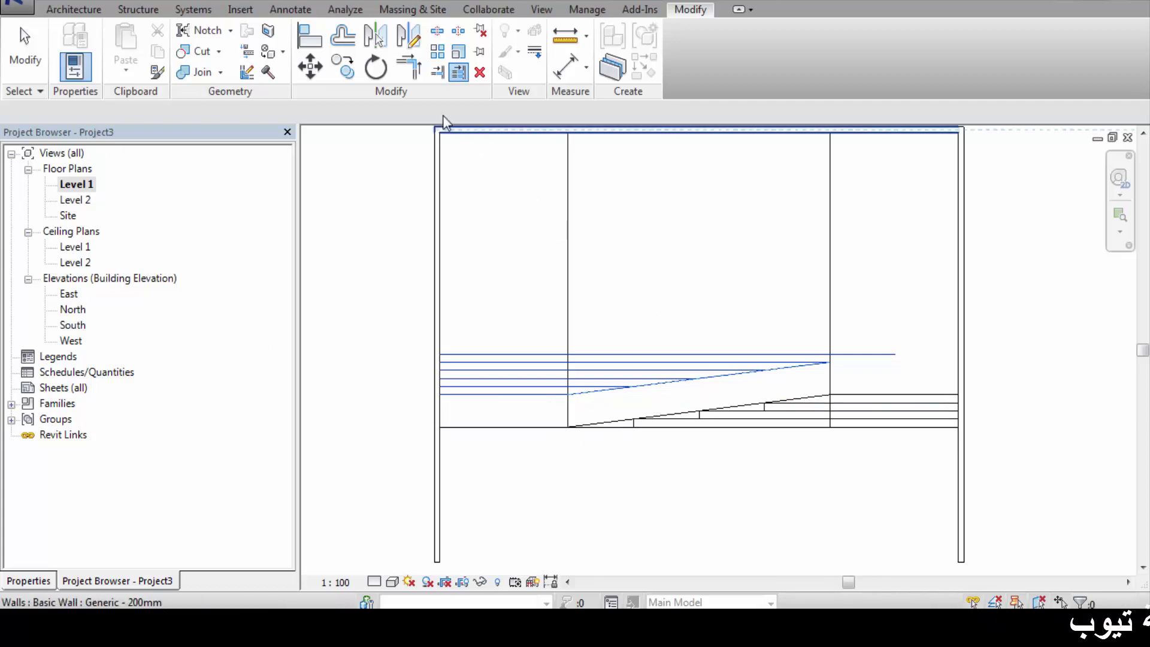
click(287, 12)
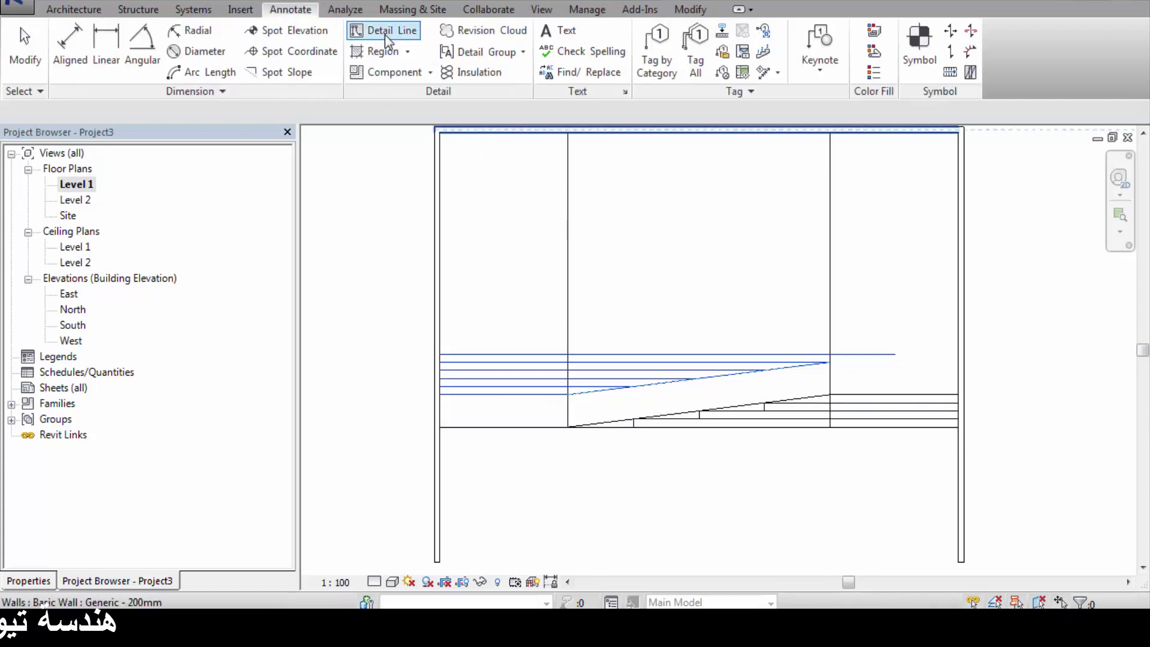
- Draw short vertical riser lines and a 7.6 horizontal tread line on the upper run
scroll(821, 375, up, 2)
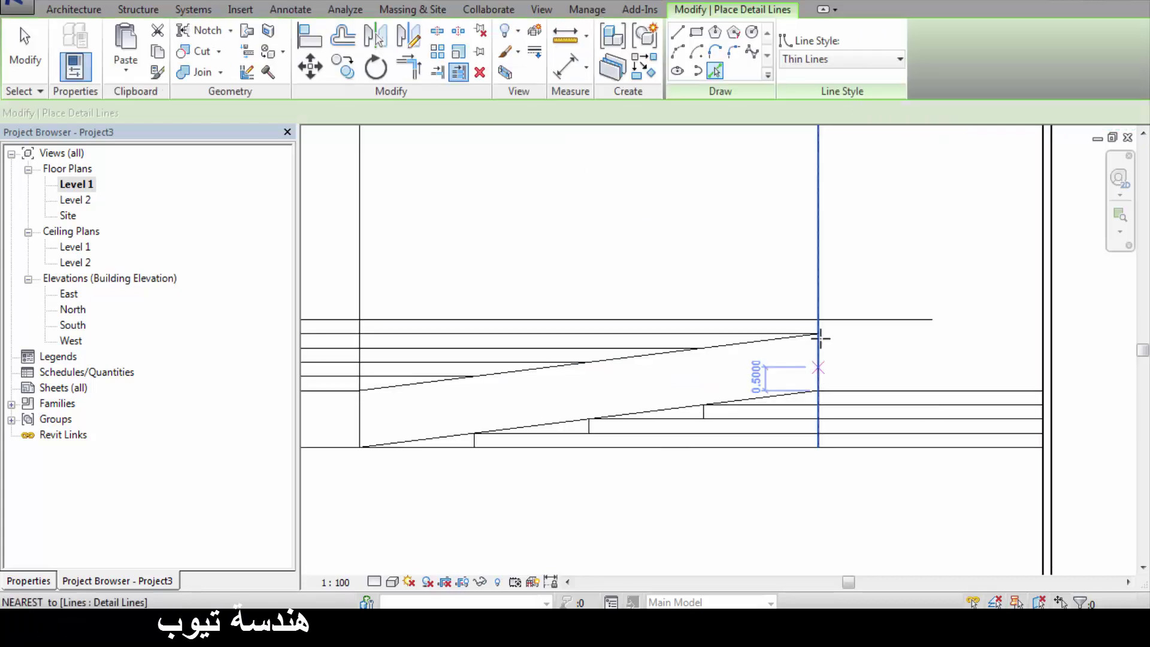
scroll(817, 336, up, 2)
click(817, 313)
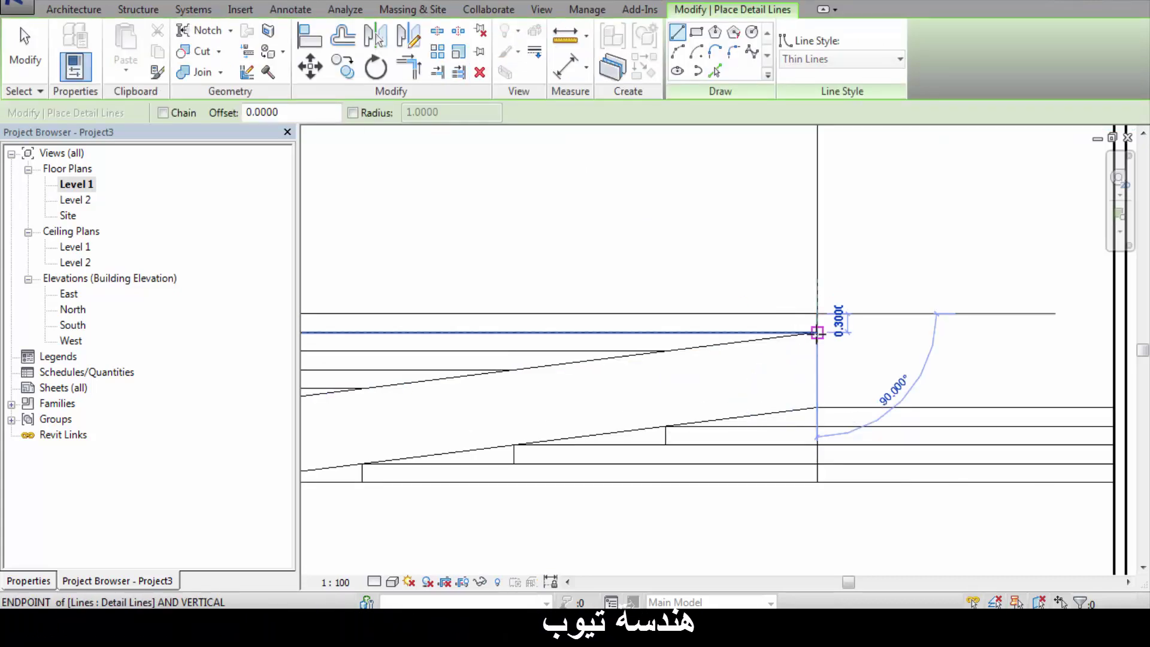
click(817, 333)
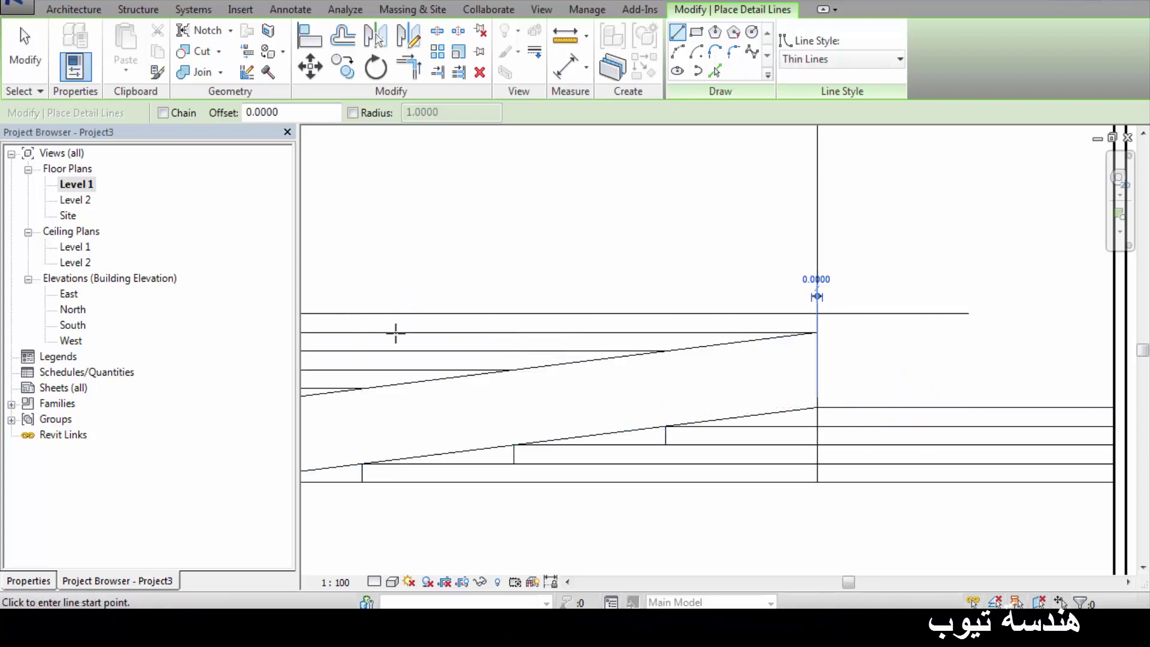
click(660, 350)
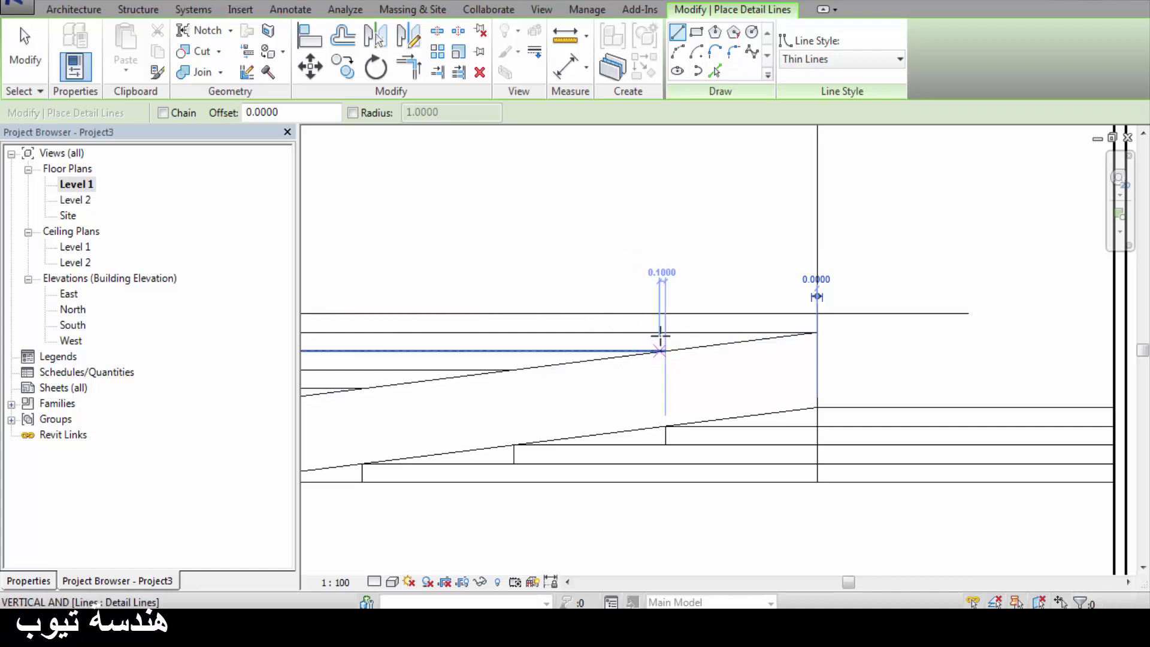
click(660, 333)
scroll(777, 390, down, 1)
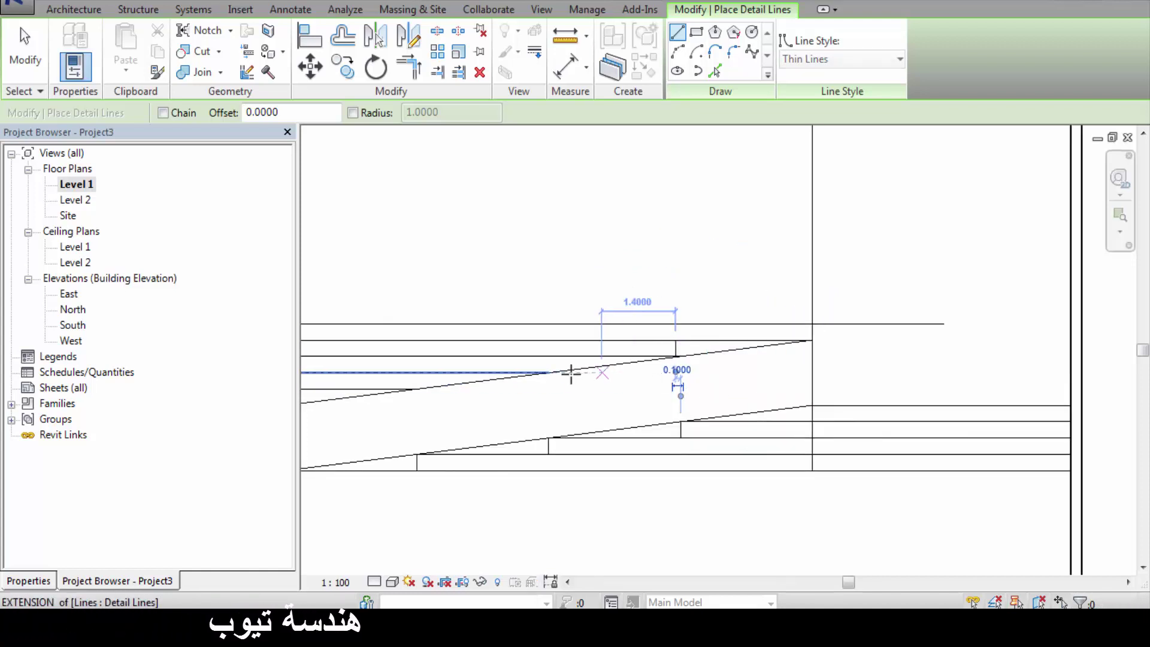
click(548, 373)
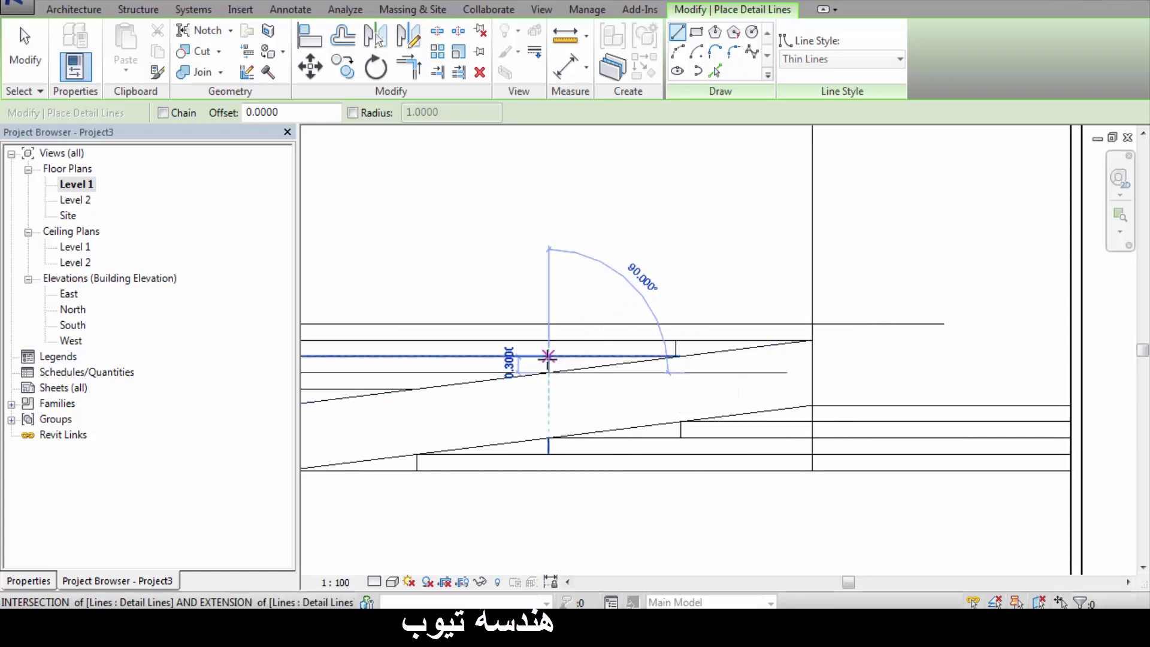
scroll(719, 377, down, 1)
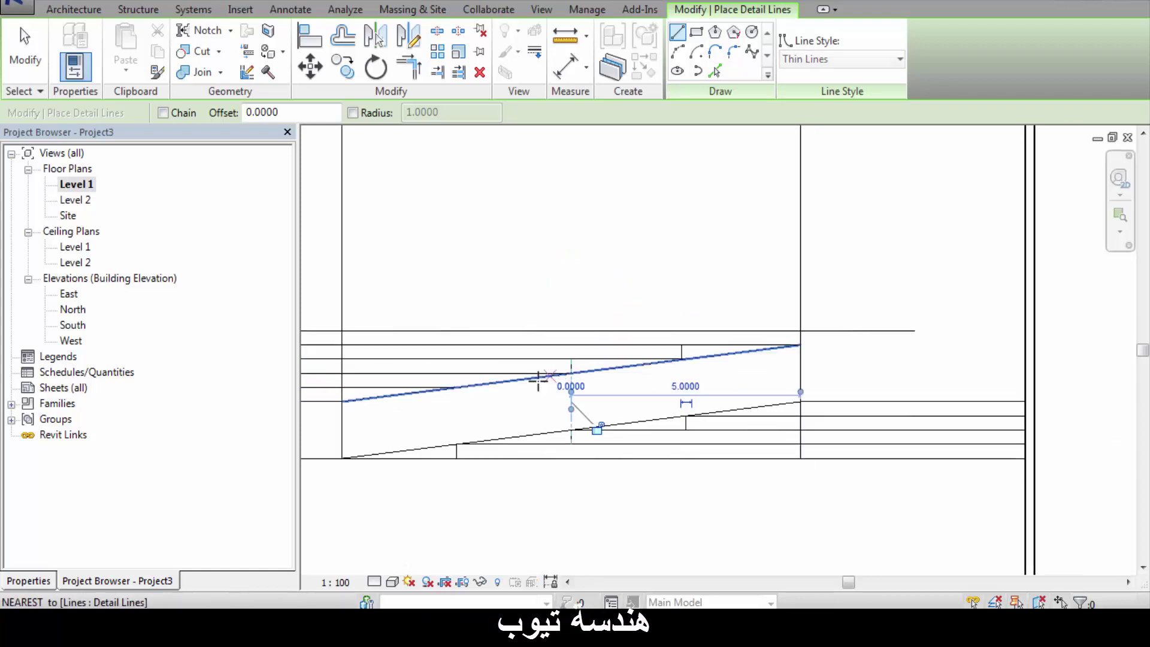
click(450, 384)
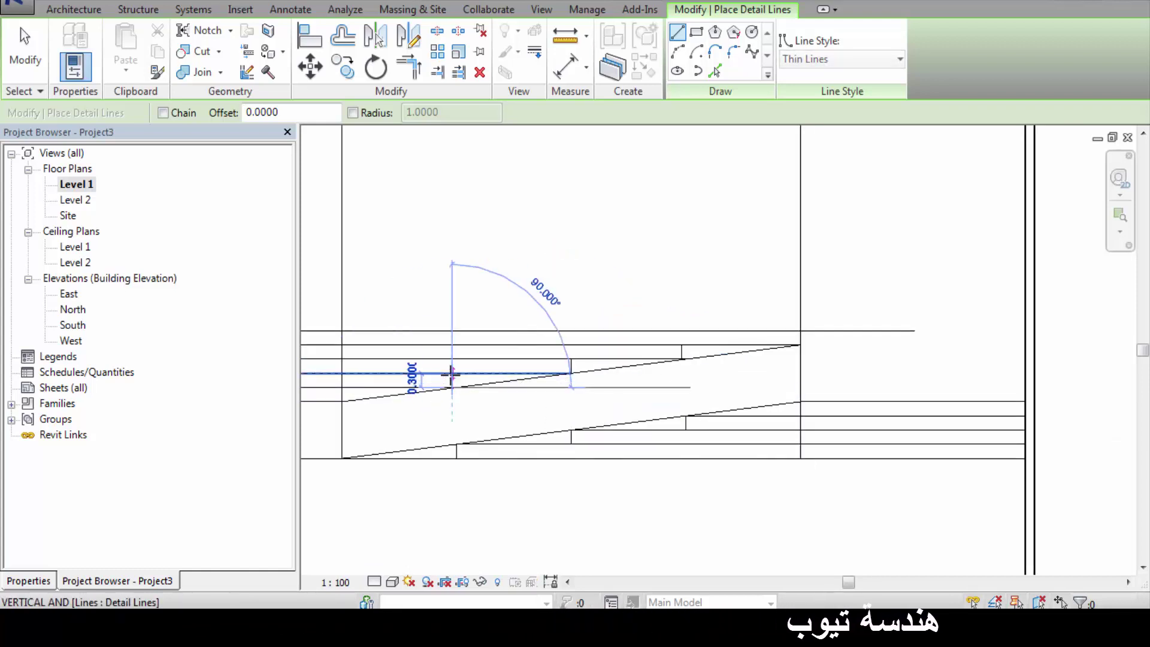
text(7.6)
key(Return)
- Delete the extra vertical guide line at the right end of the stair outline
scroll(664, 391, down, 1)
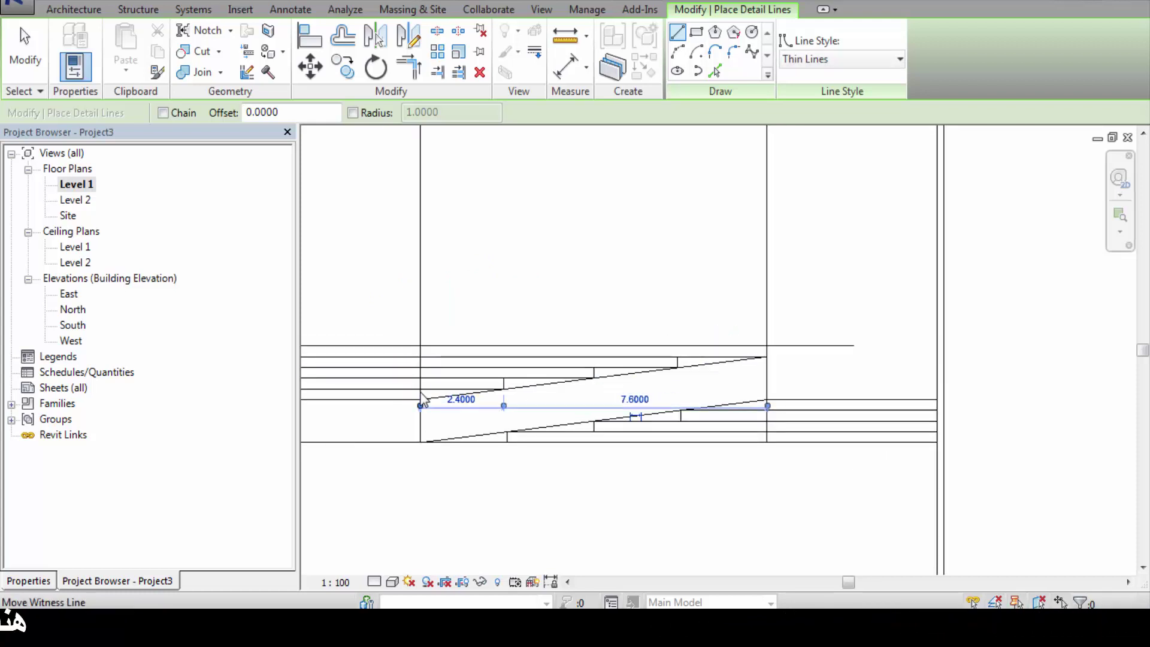
click(421, 388)
click(26, 58)
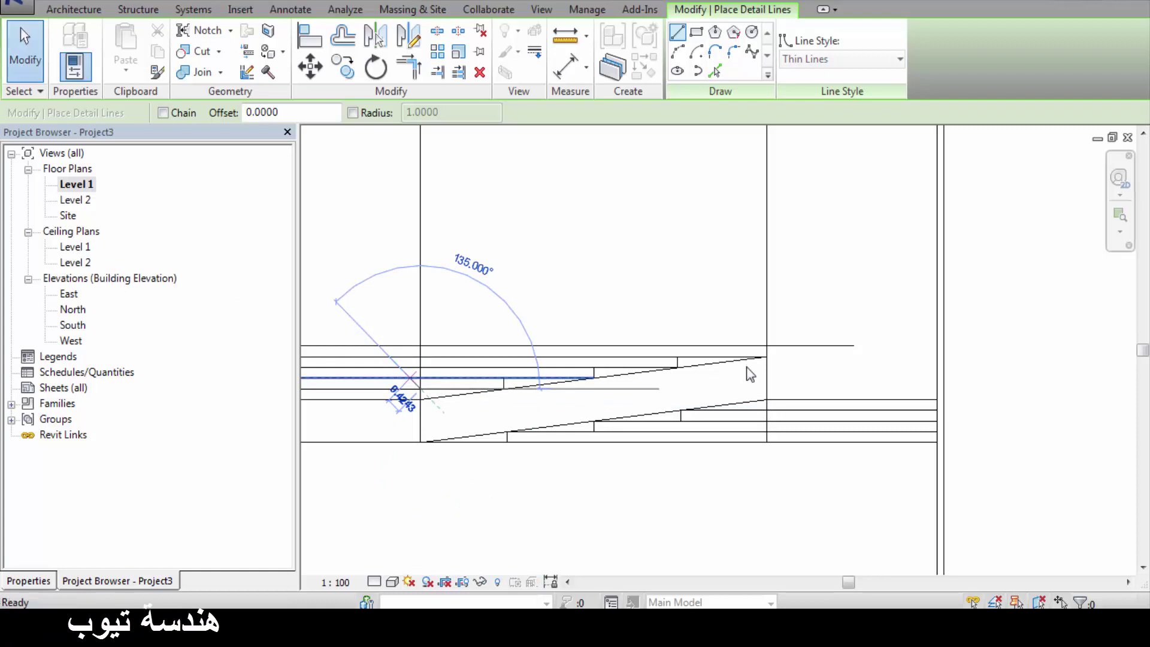
click(768, 422)
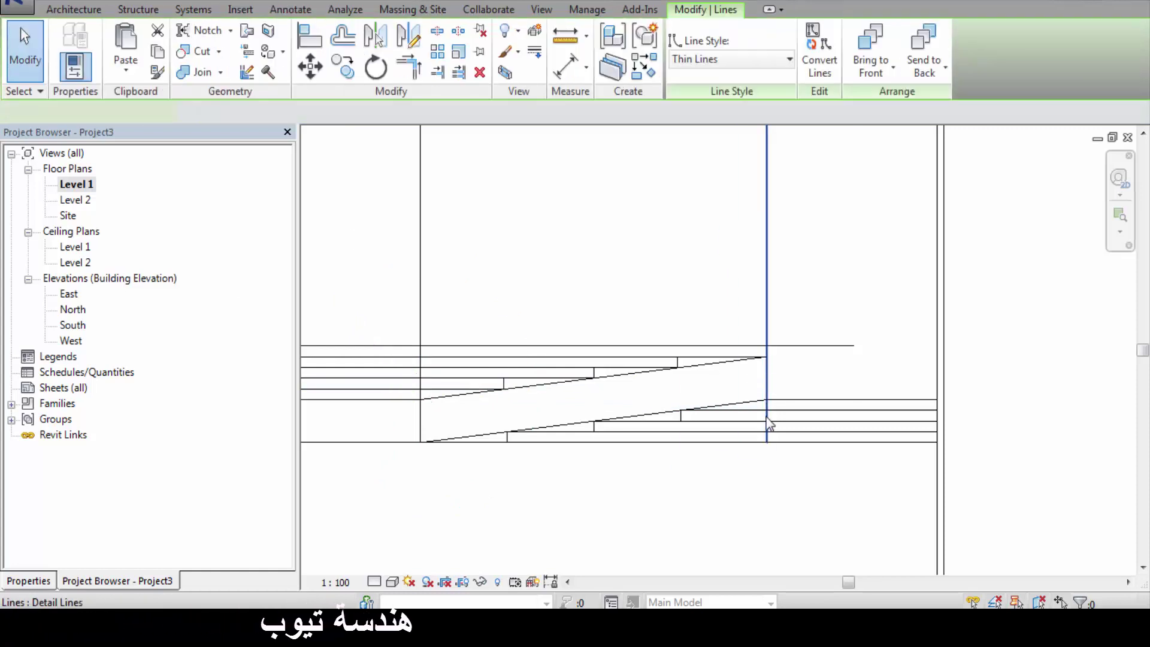
key(Delete)
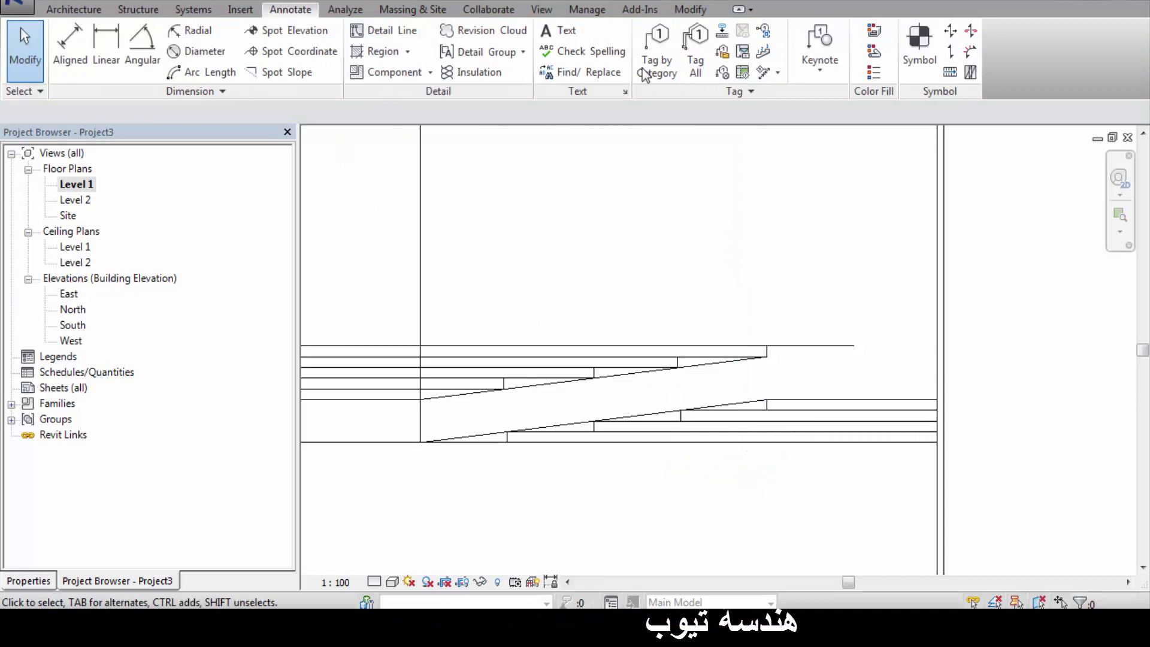
- Trim the top horizontal line to the sloped line's tip with Trim/Extend to Corner
click(689, 10)
click(420, 135)
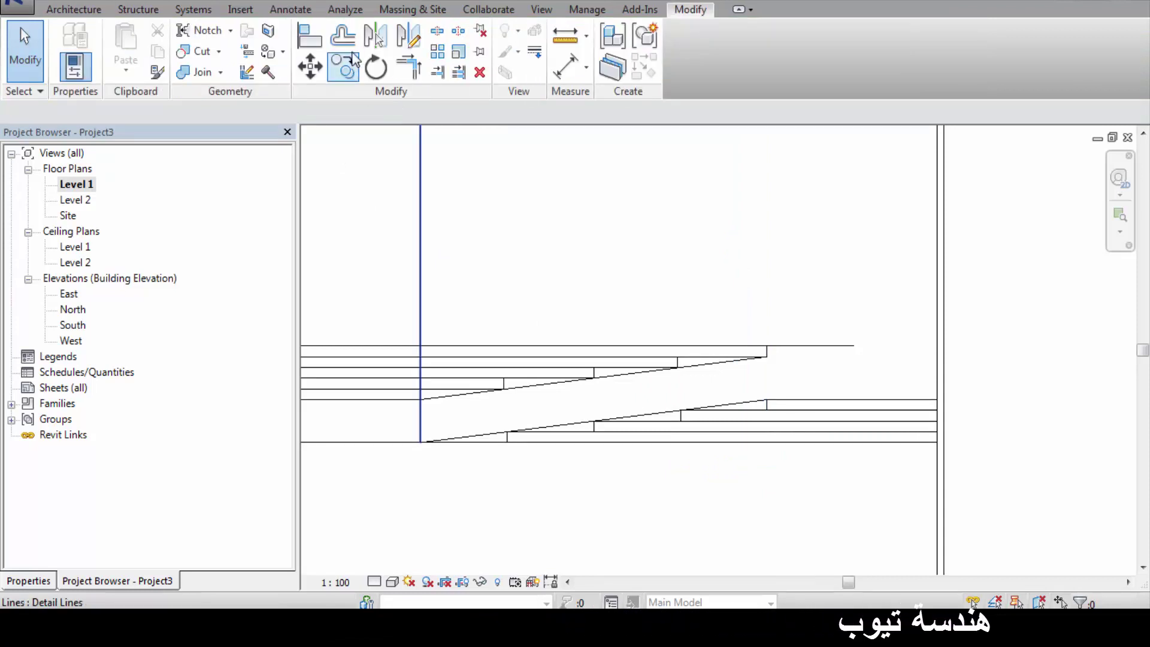
click(413, 75)
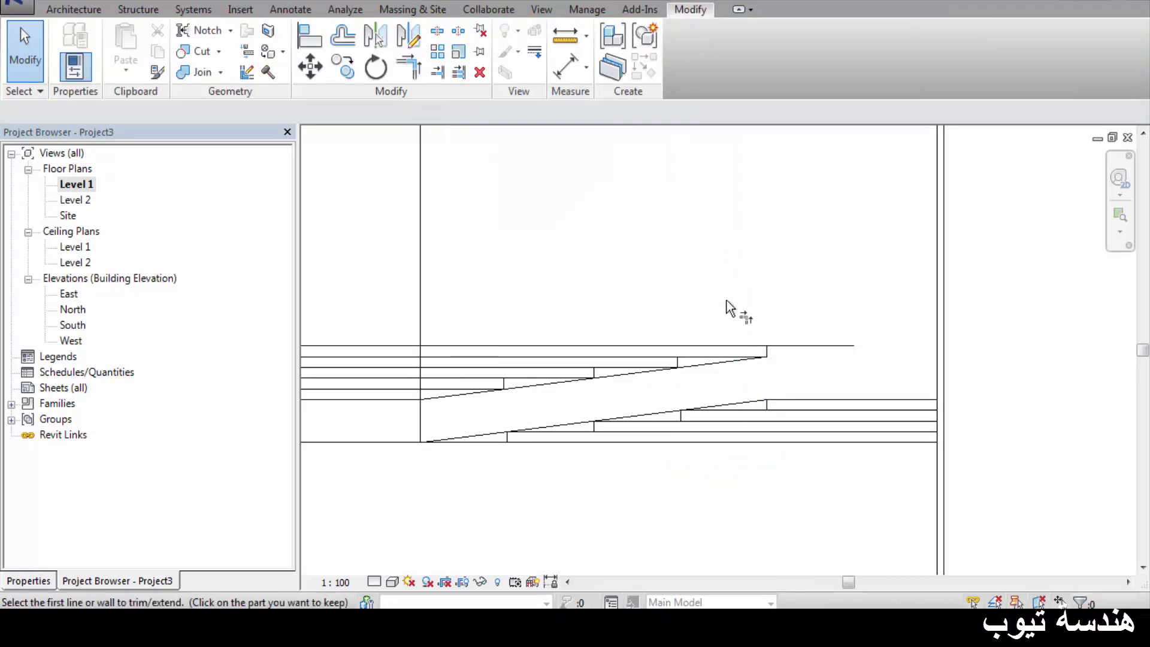
click(760, 353)
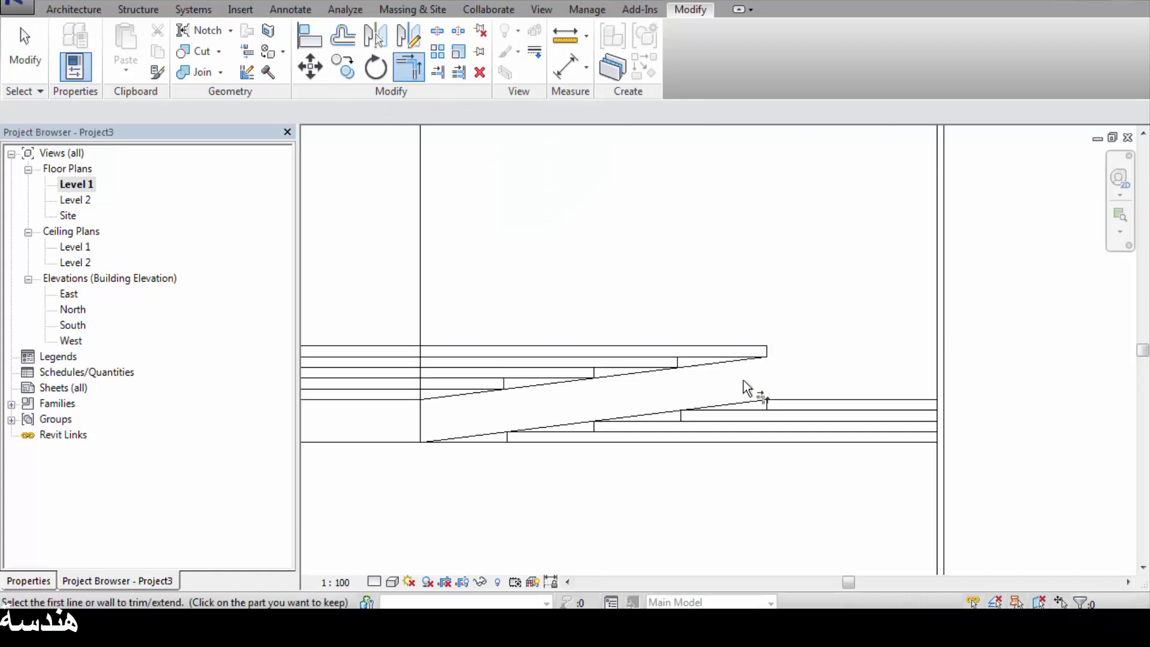
scroll(742, 382, down, 2)
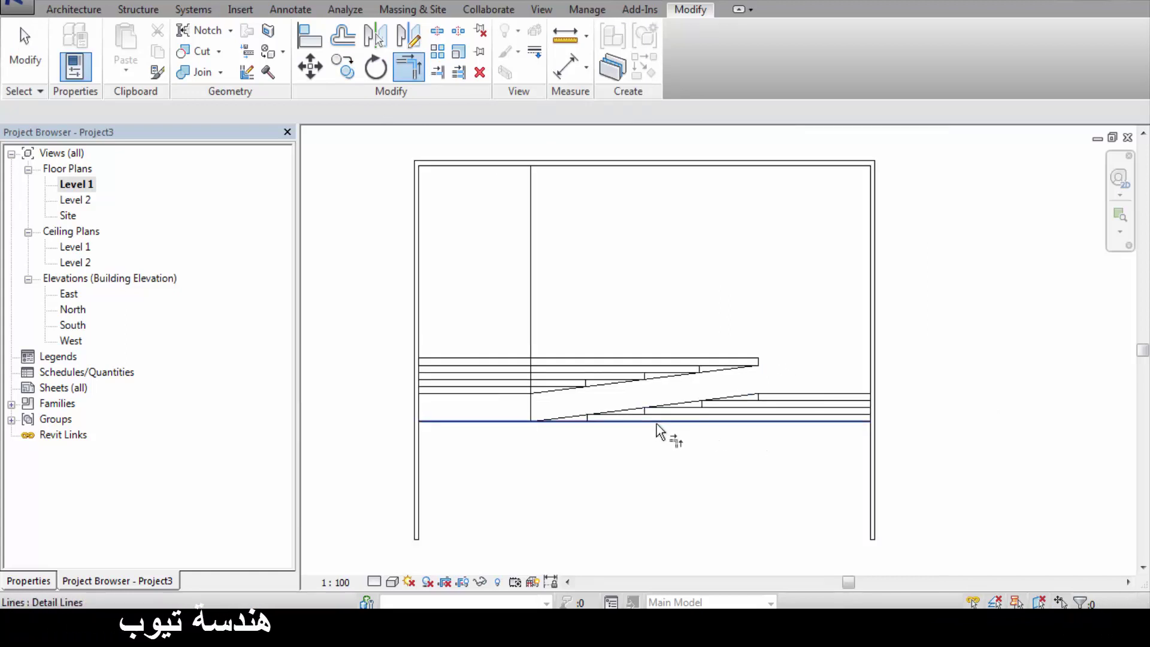
- Crossing-select all the detail lines of both stepped flights
click(33, 48)
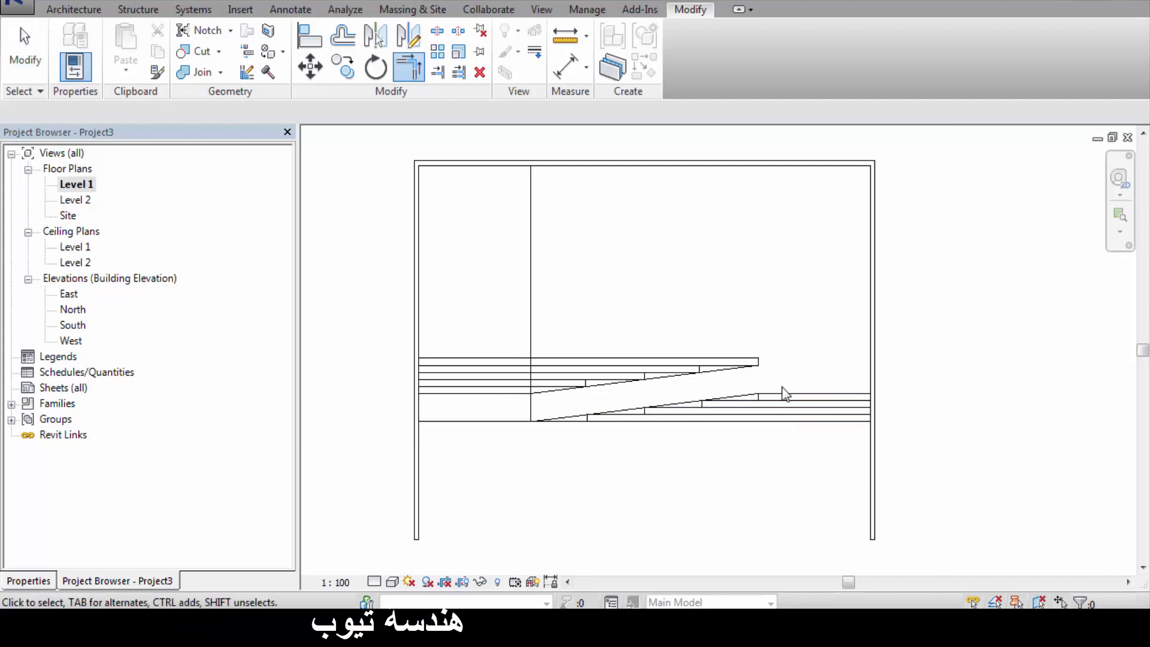
mouse_move(803, 379)
mouse_down()
mouse_move(725, 458)
mouse_move(766, 497)
mouse_up()
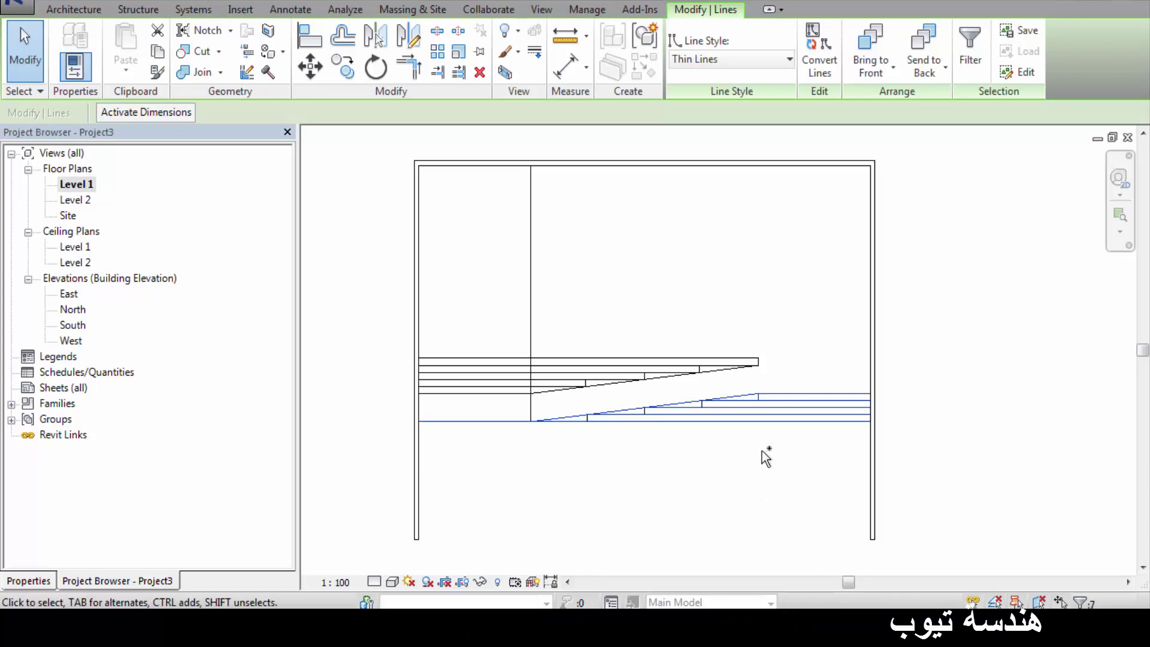
mouse_move(761, 451)
mouse_down()
mouse_move(613, 391)
mouse_move(583, 399)
mouse_up()
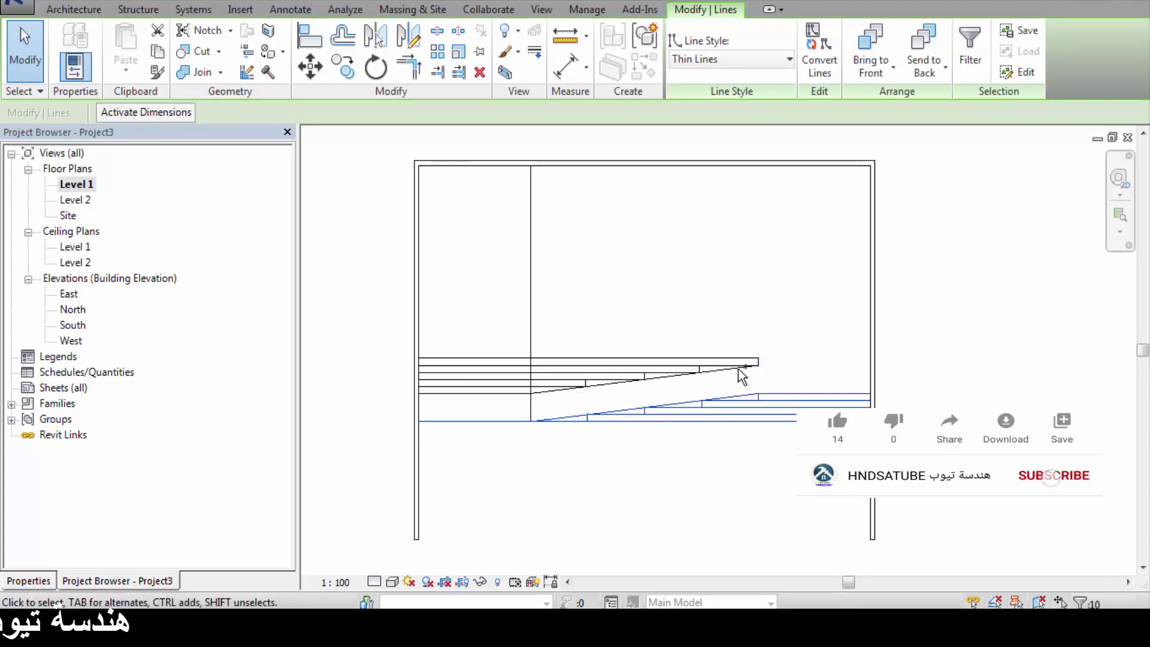
mouse_move(751, 361)
mouse_down()
mouse_move(565, 469)
mouse_move(512, 475)
mouse_move(457, 375)
mouse_up()
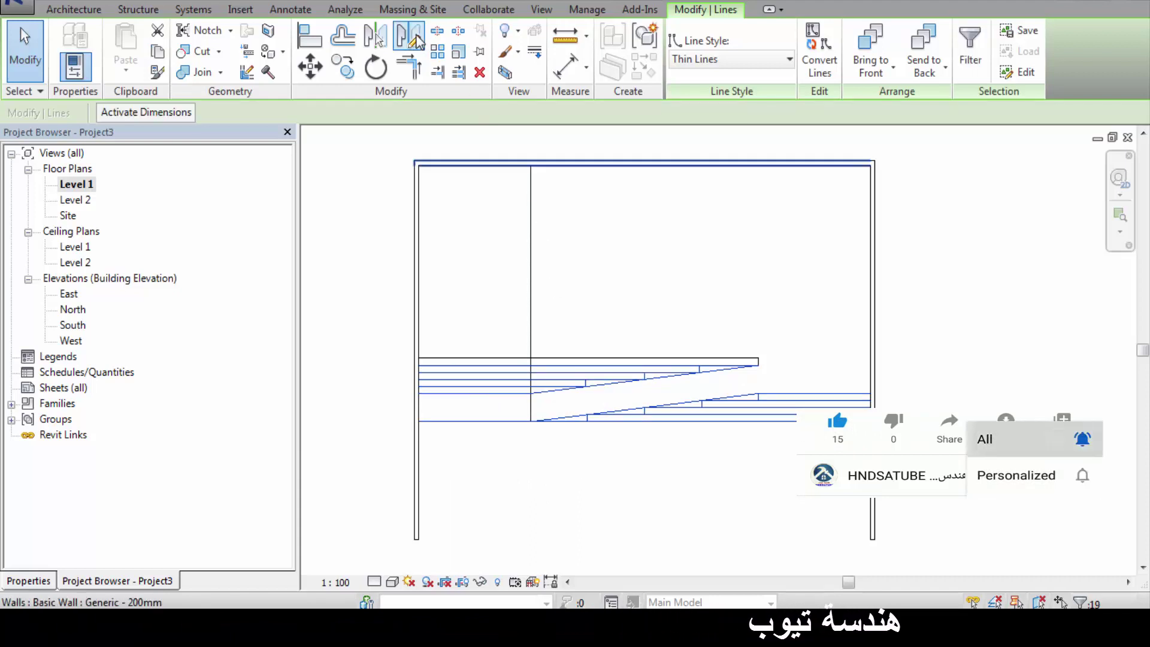
- Mirror-copy the selected stair lines about a horizontal axis drawn from the sloped line's tip
key(t)
key(r)
scroll(750, 369, up, 3)
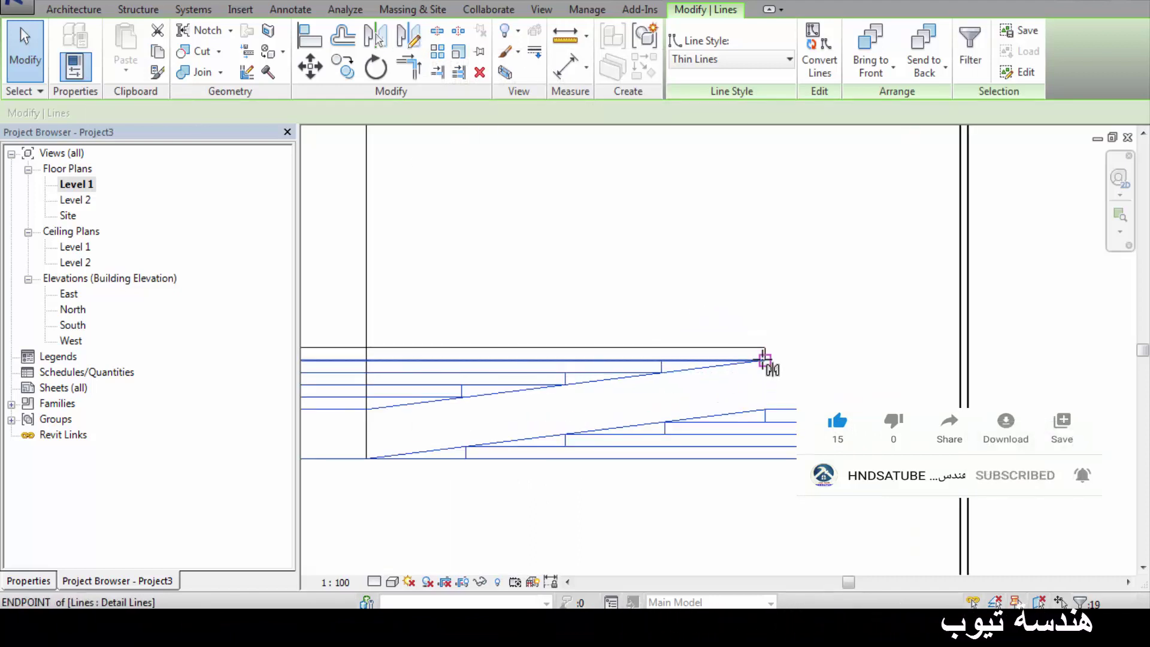
key(d)
key(m)
scroll(764, 356, up, 1)
click(764, 353)
scroll(764, 354, down, 1)
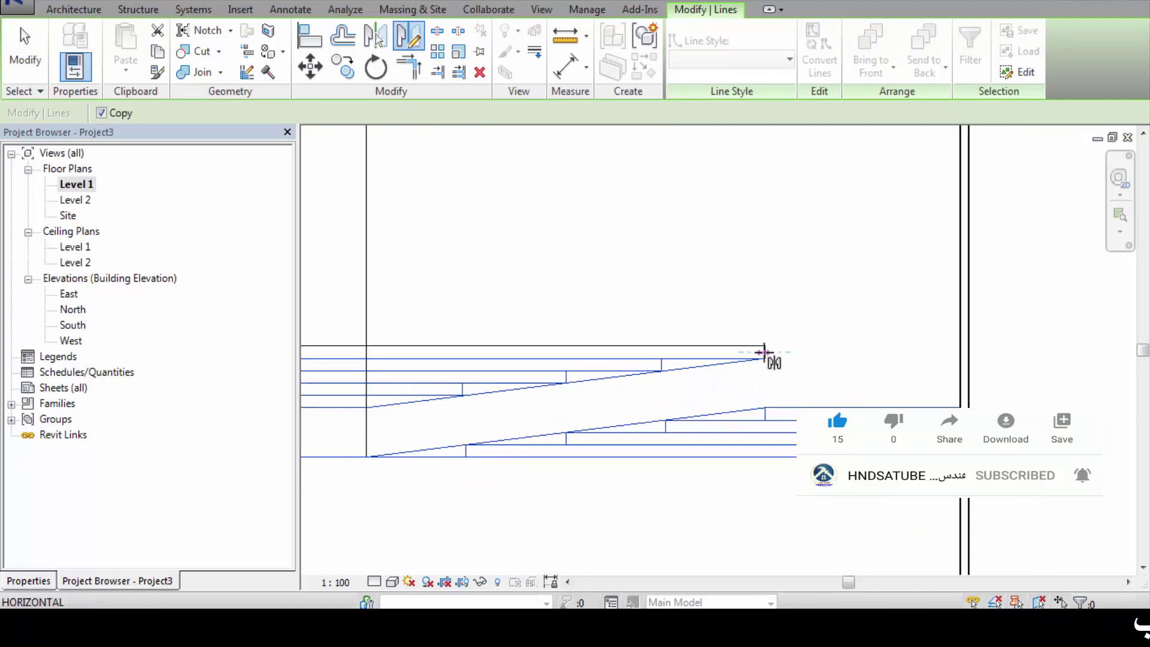
click(367, 353)
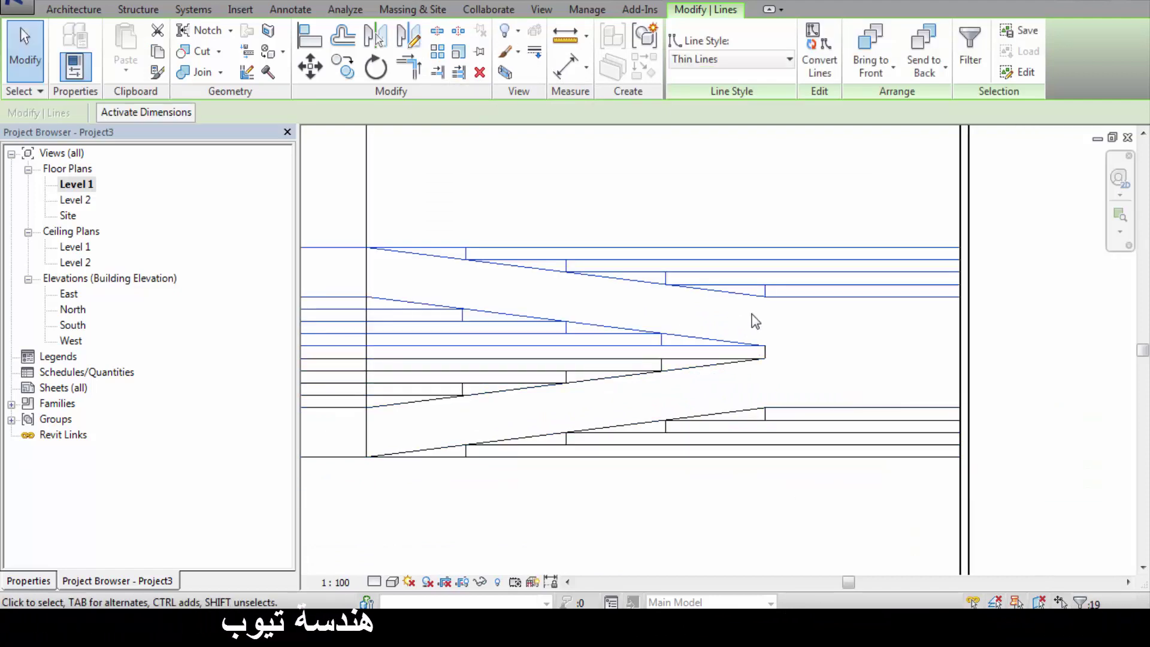
scroll(753, 320, down, 1)
scroll(754, 322, down, 1)
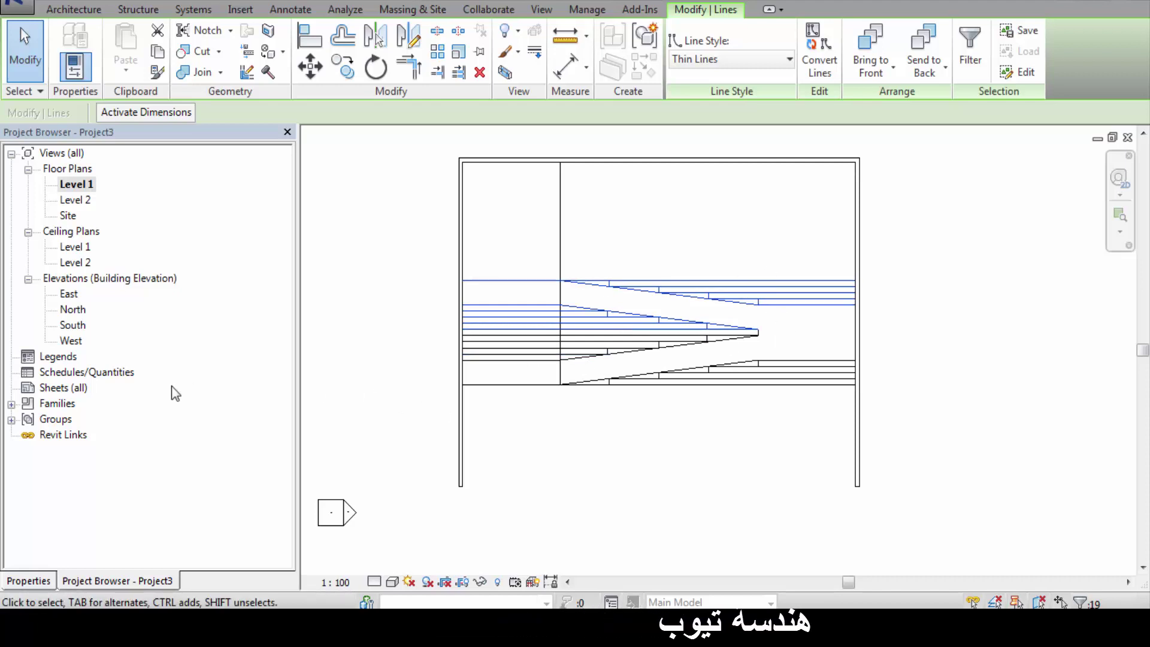
- In the South elevation, unlock Level 2 and set it 0.6 above Level 1
double_click(72, 327)
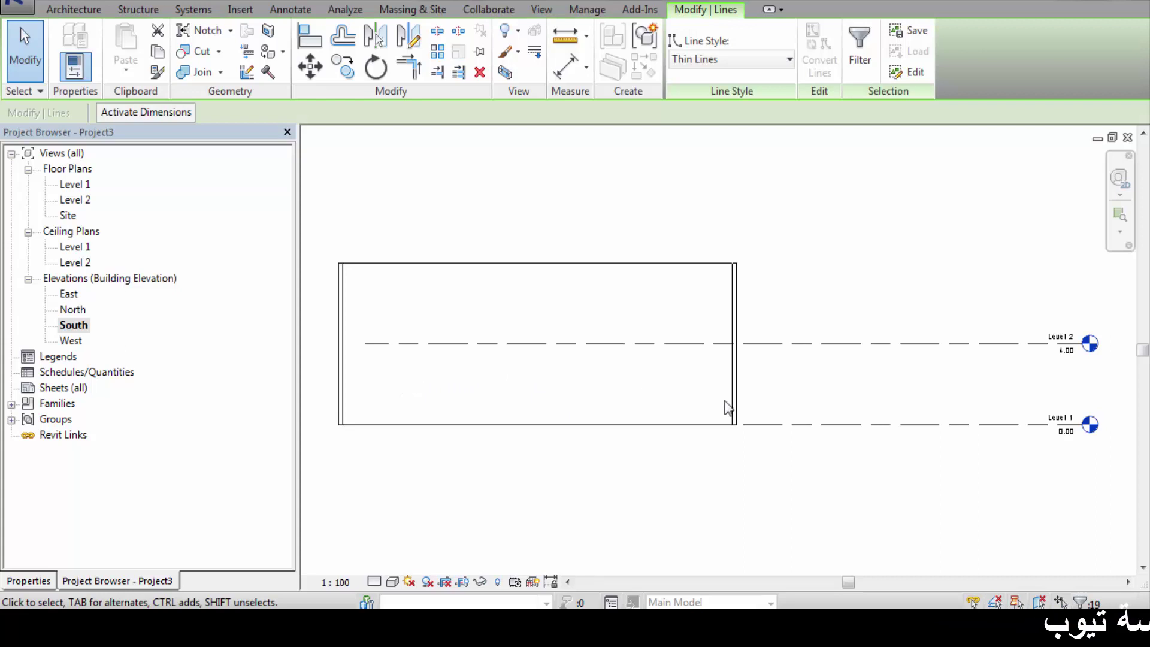
mouse_move(867, 388)
middle_down()
mouse_move(811, 400)
mouse_move(804, 389)
middle_up()
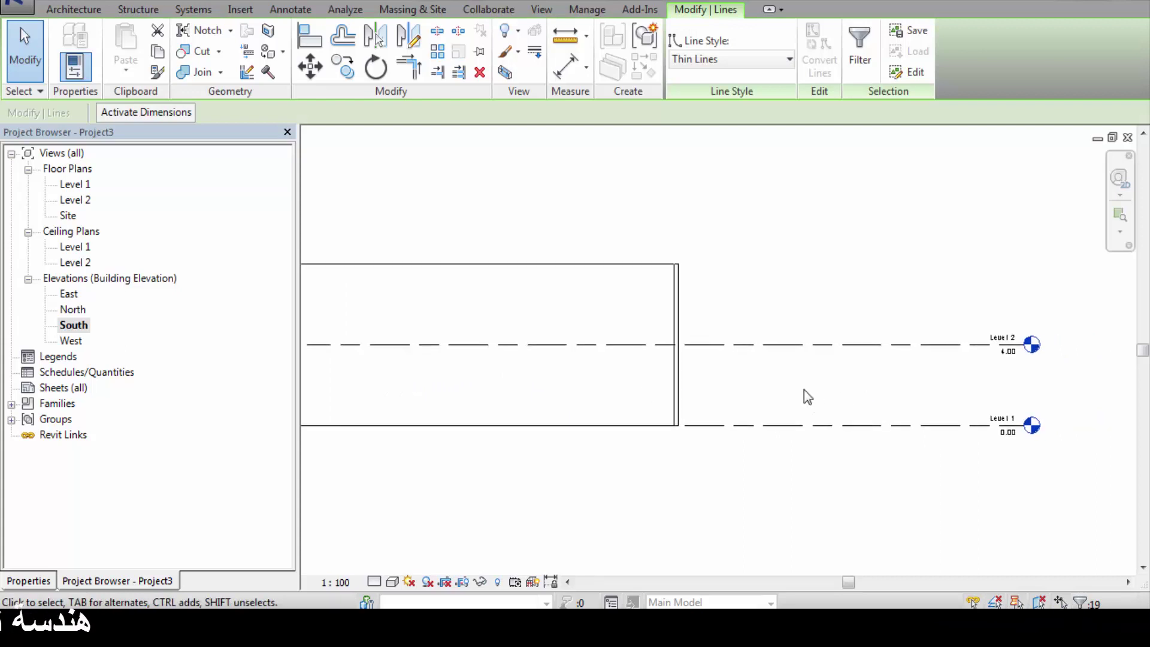
click(994, 346)
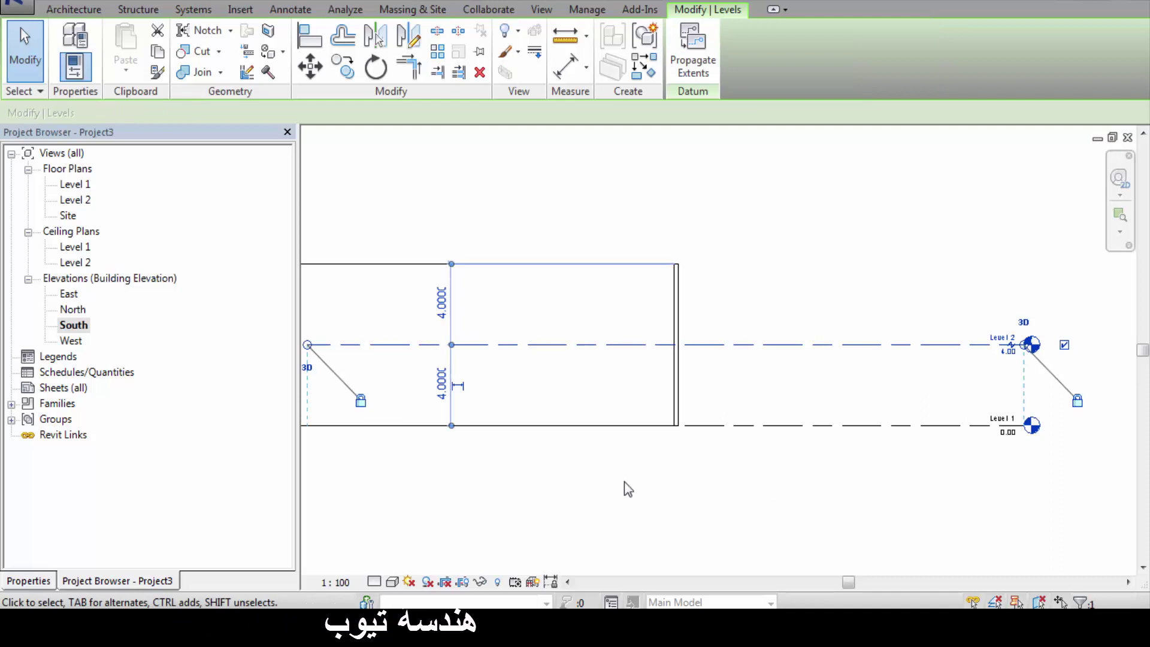
click(361, 400)
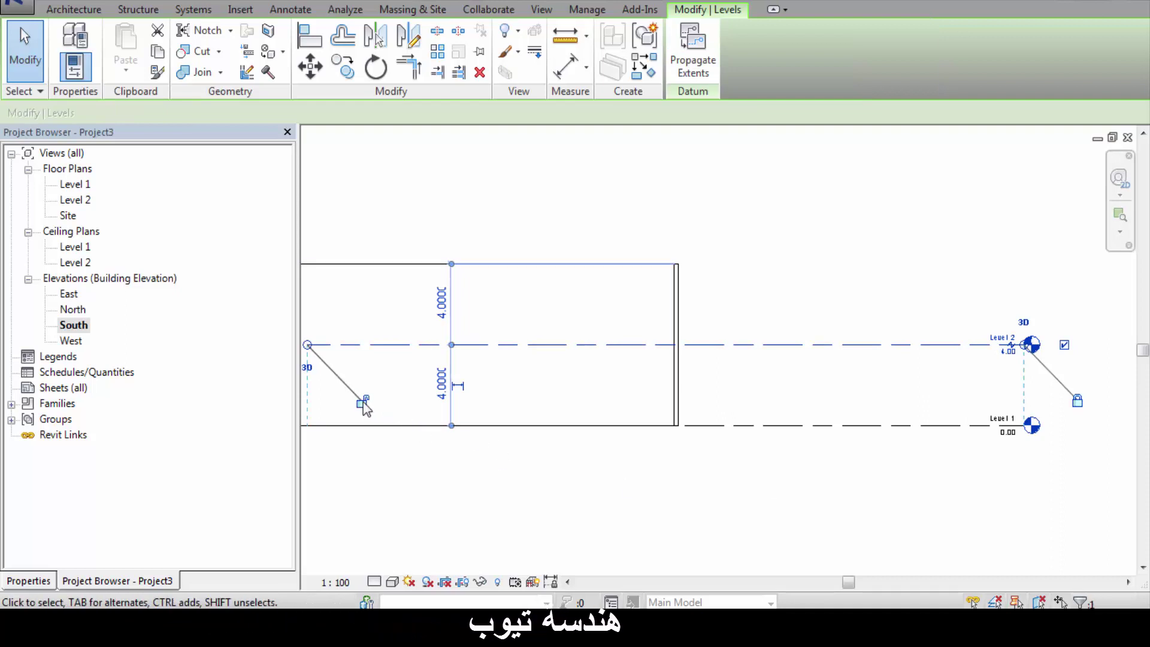
click(441, 387)
key(BackSpace)
text(.6)
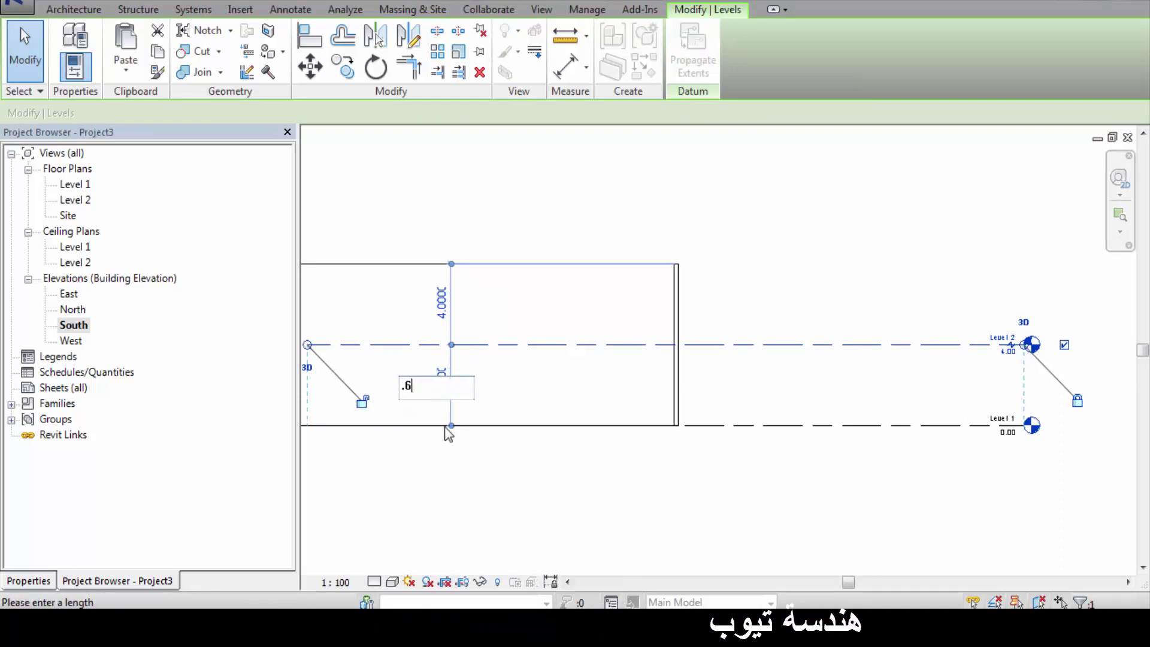
key(Return)
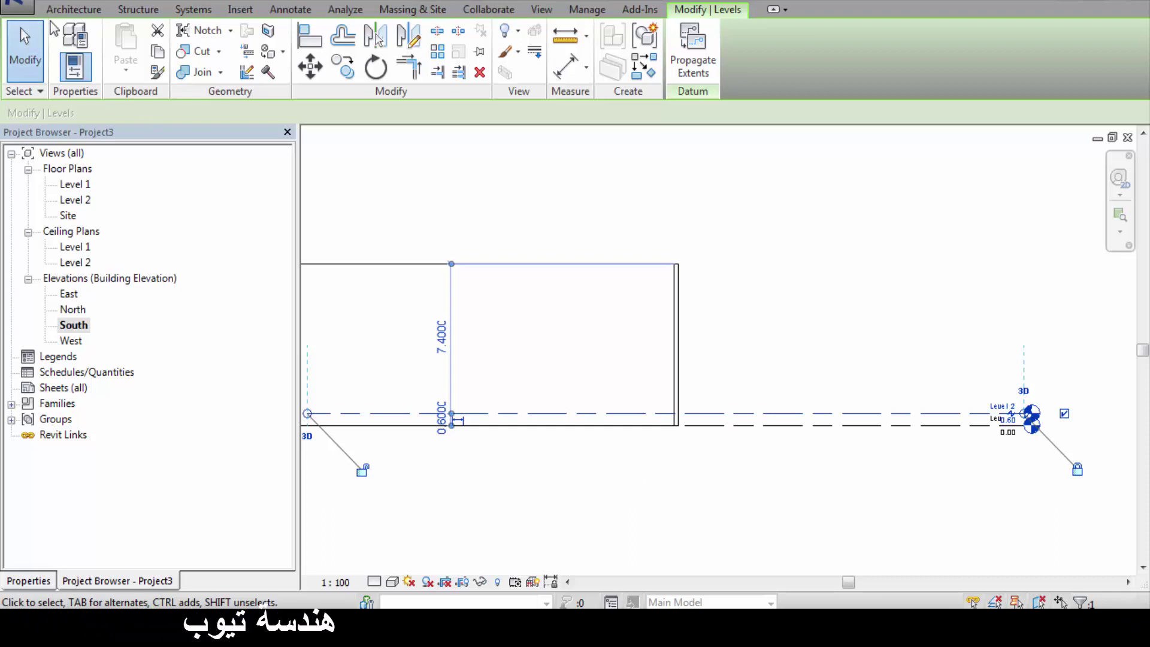
click(72, 9)
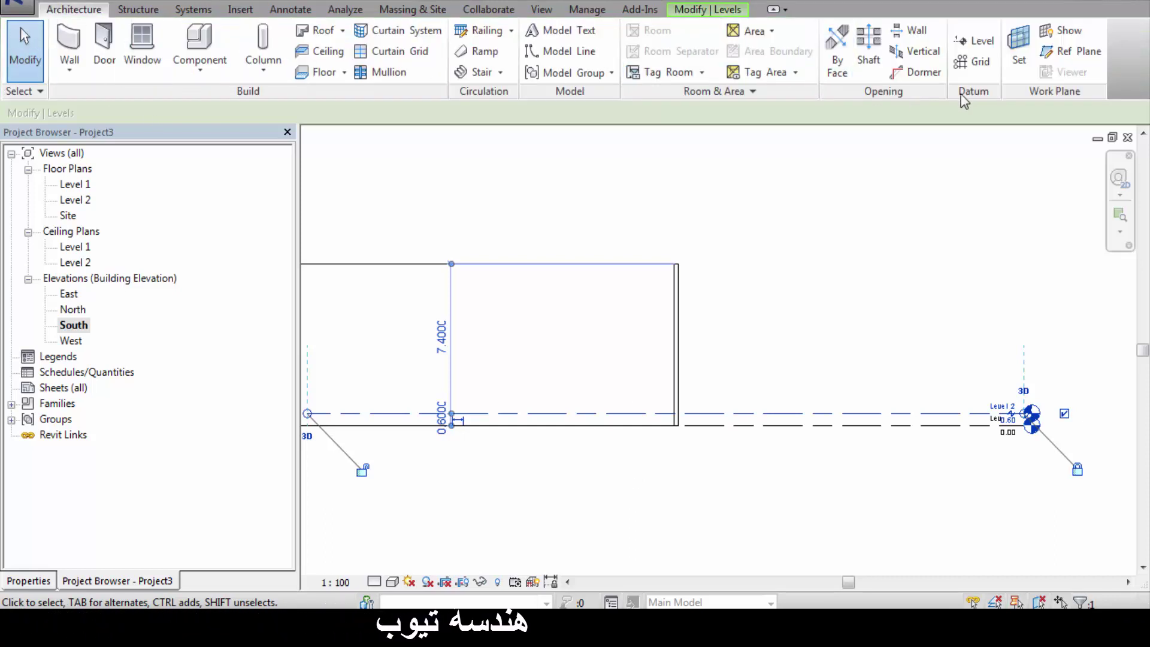
- Add Level 3 by picking Level 2 with a 0.75 offset
click(975, 40)
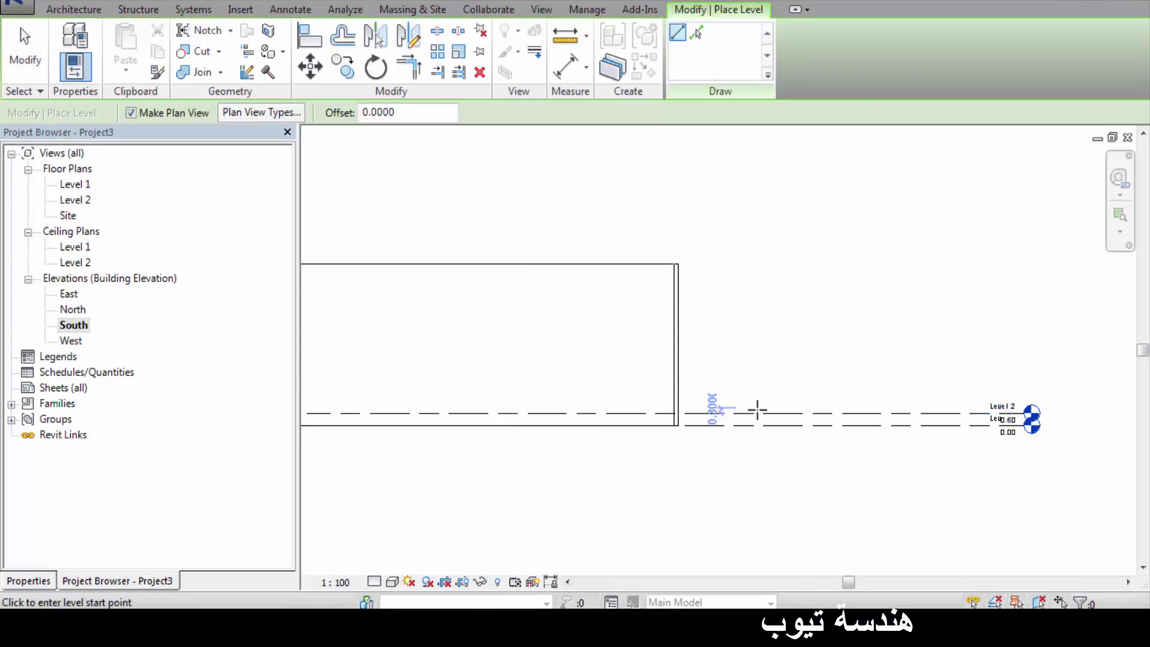
scroll(758, 410, down, 1)
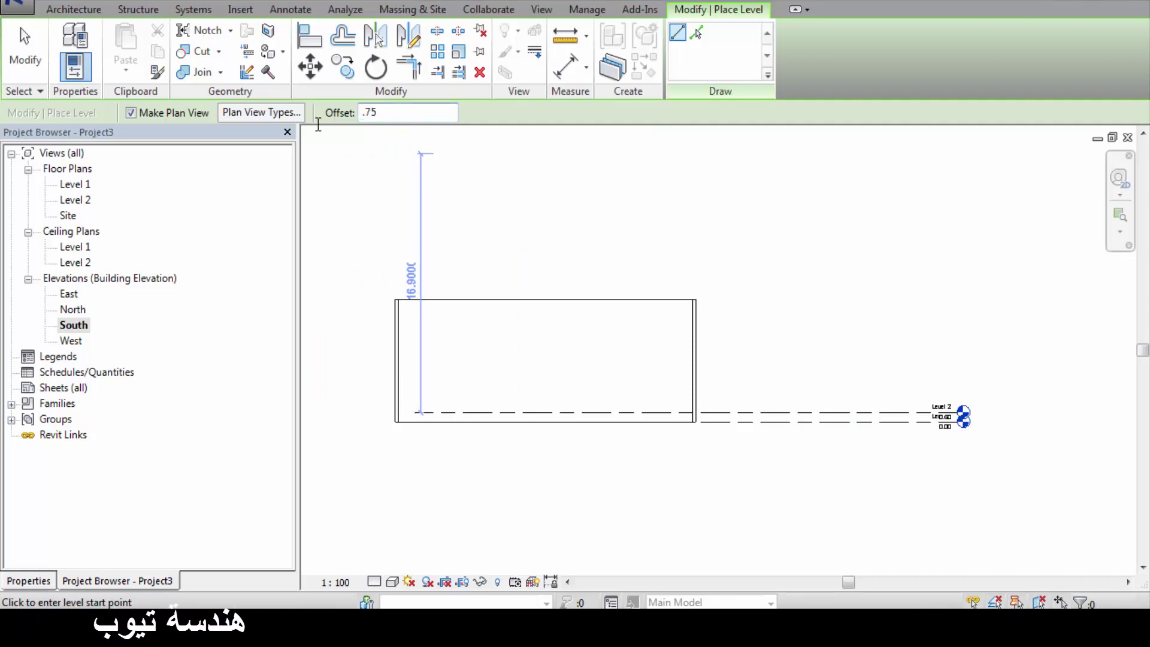
click(696, 32)
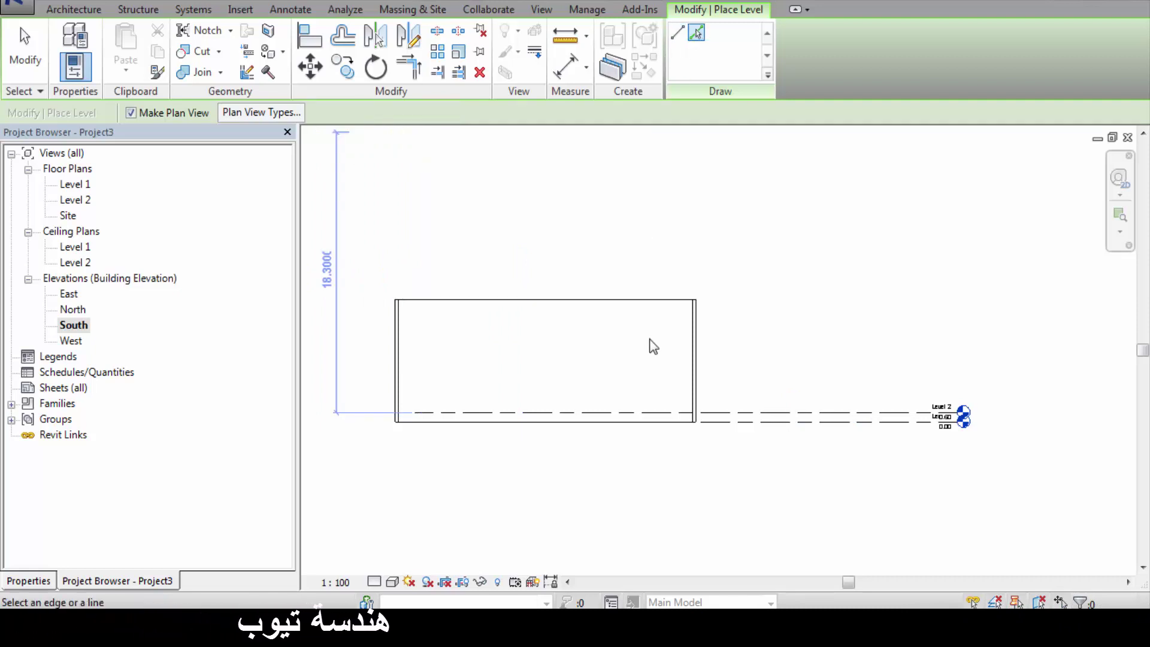
click(625, 412)
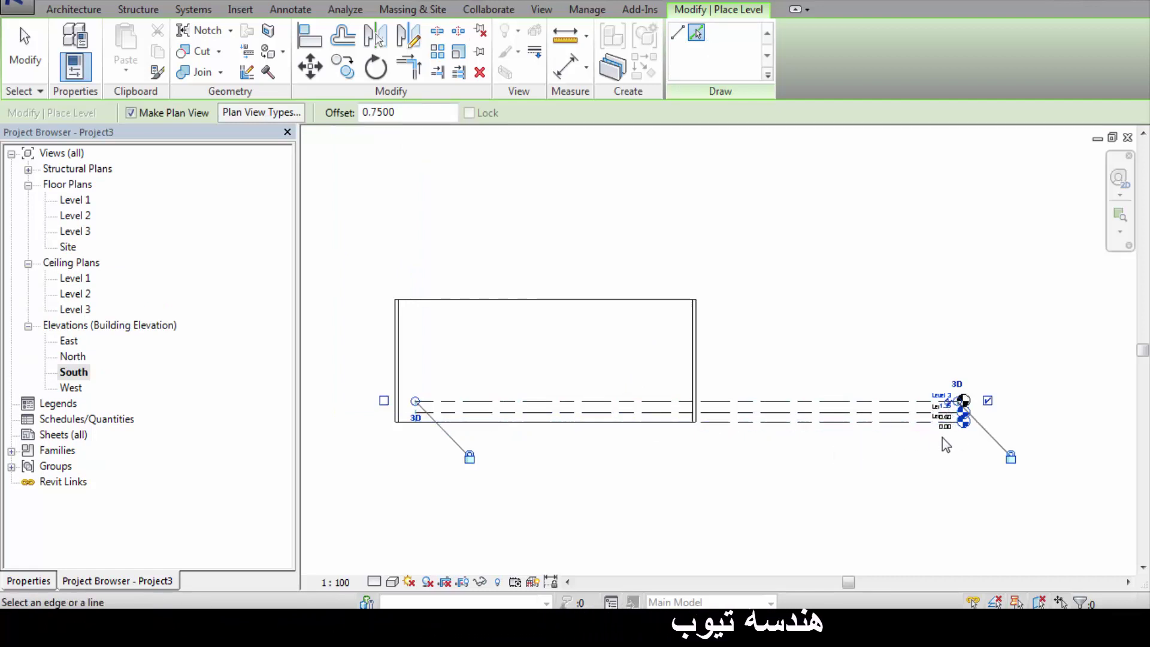
- Add Level 4 by picking Level 3 with a 0.6 offset
scroll(957, 435, up, 1)
scroll(957, 435, up, 1)
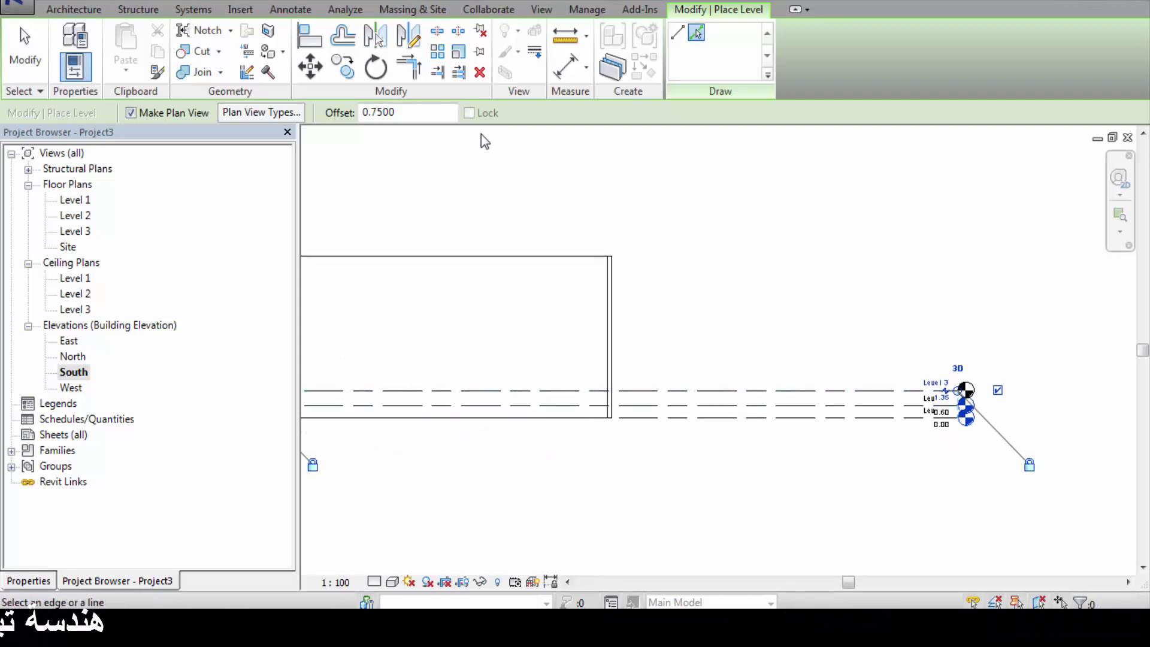
click(406, 112)
drag(407, 113, 332, 114)
text(.6)
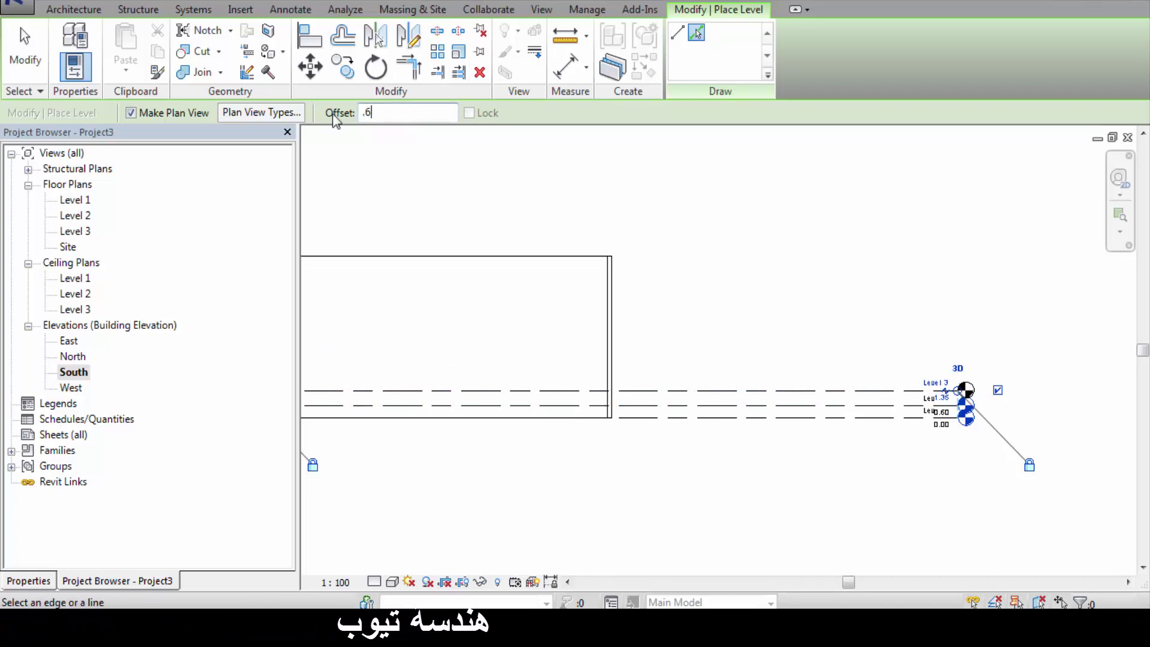
key(Return)
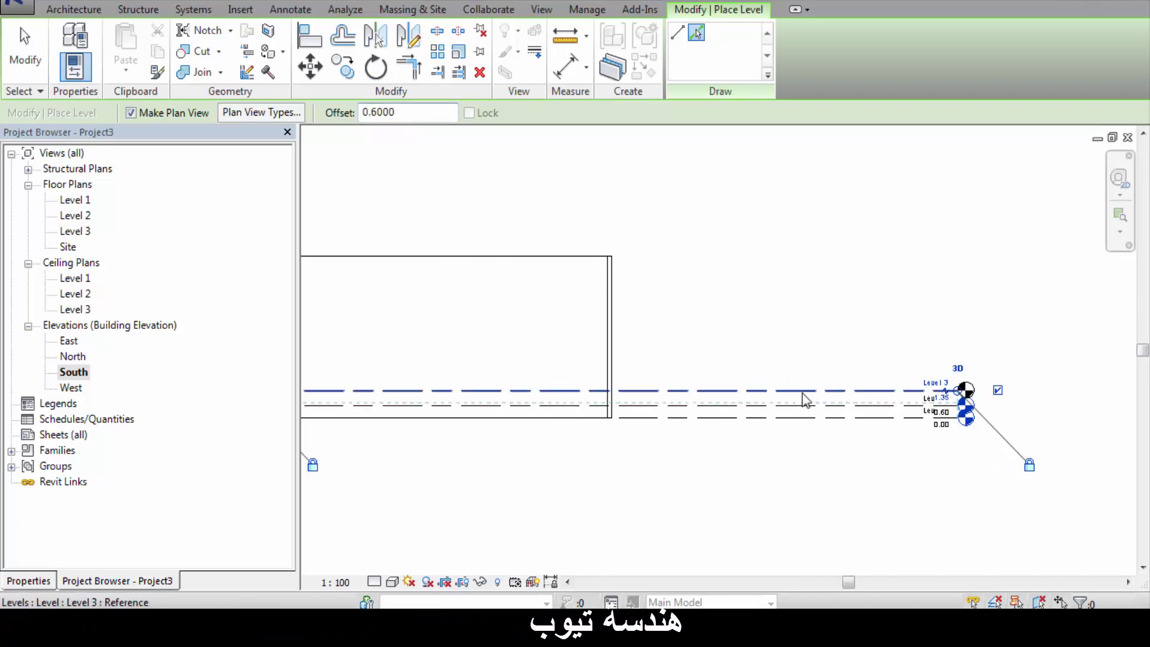
click(799, 391)
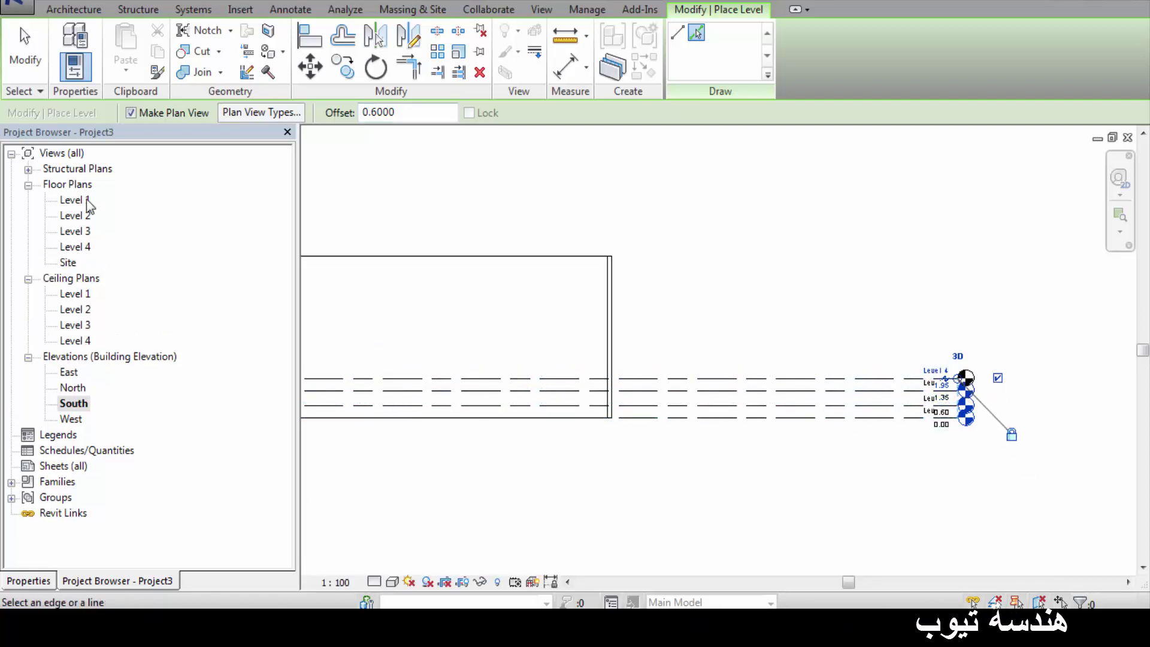
- On the Level 1 plan, start a stair using the Cast-In-Place: Monolithic Stair type
double_click(81, 201)
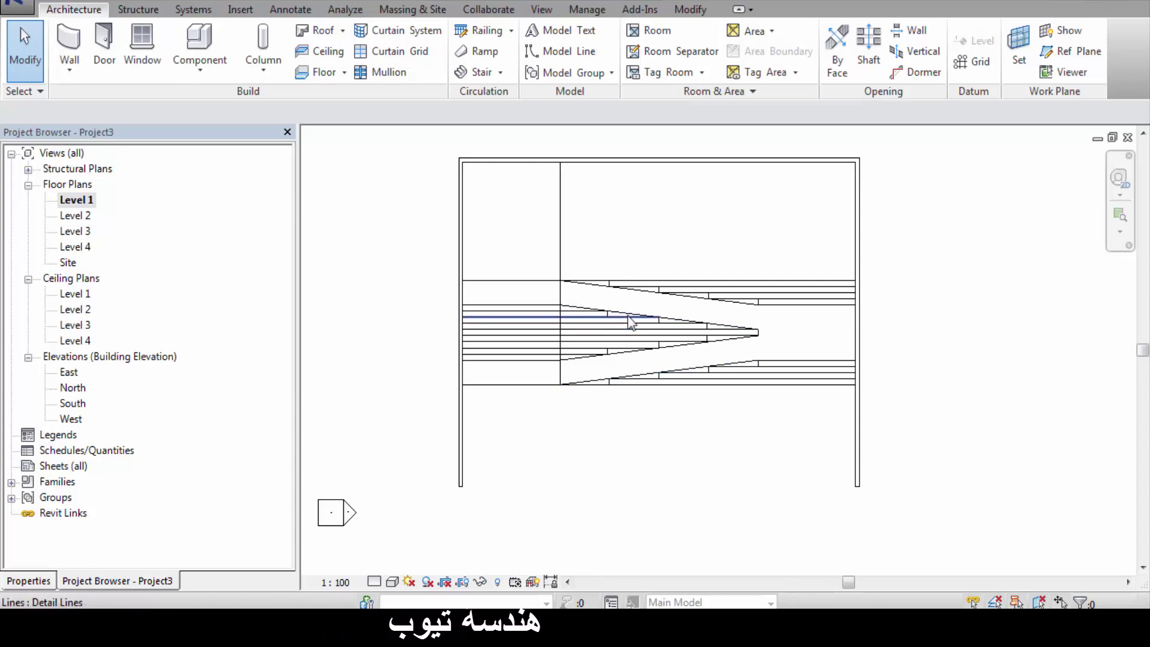
click(477, 72)
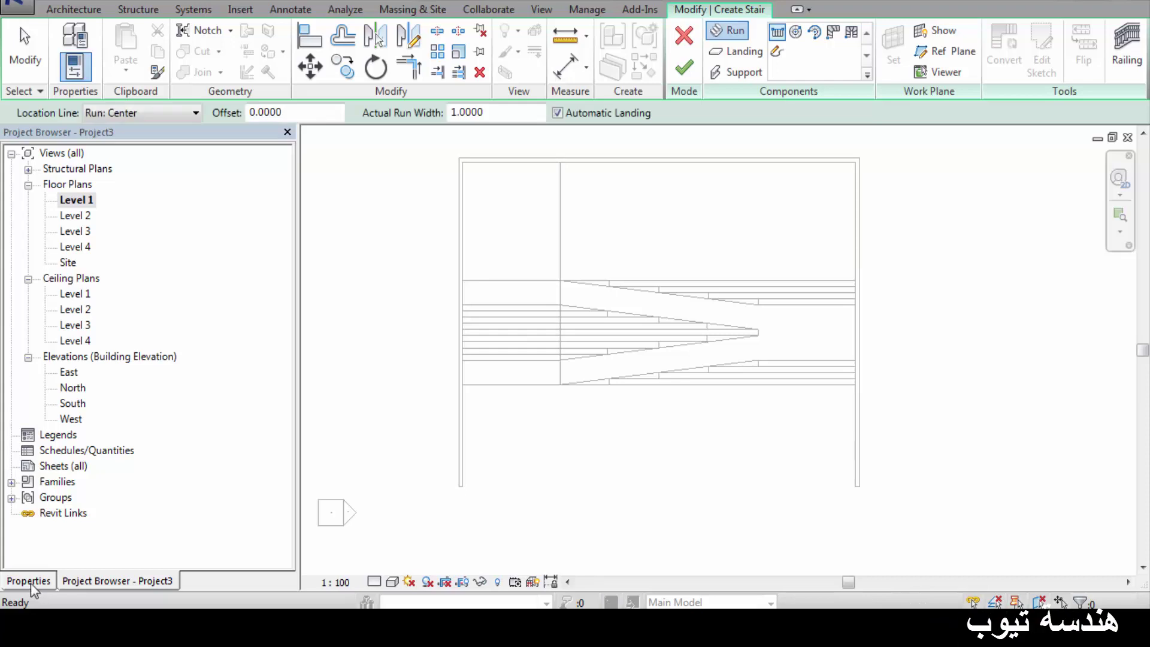
click(30, 584)
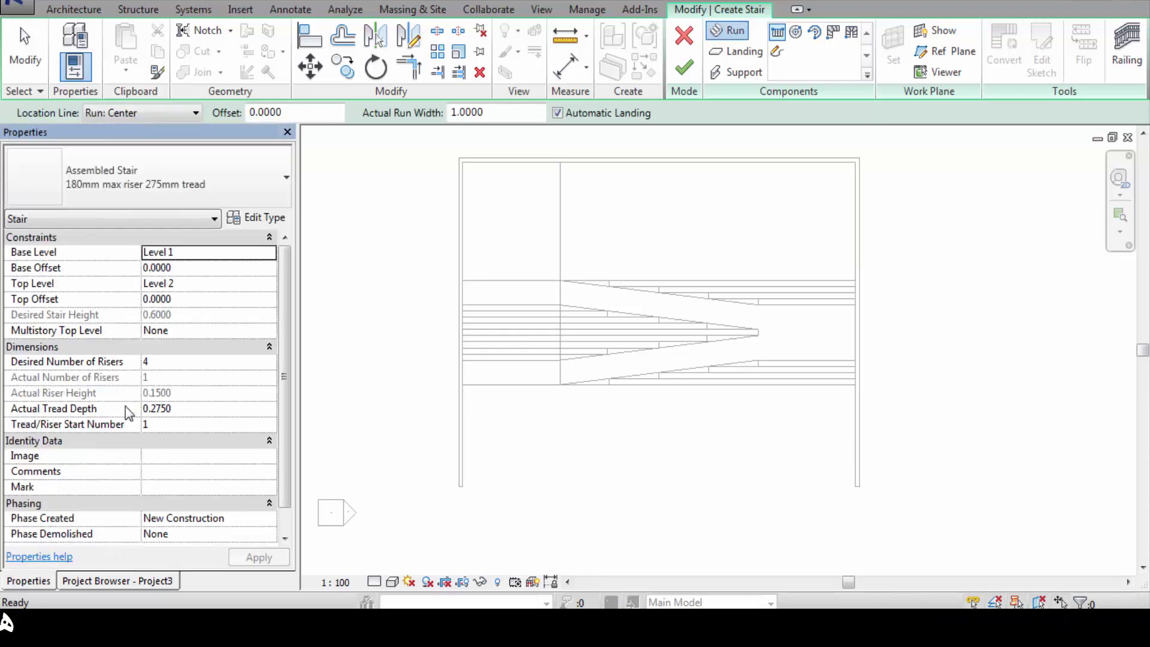
click(132, 191)
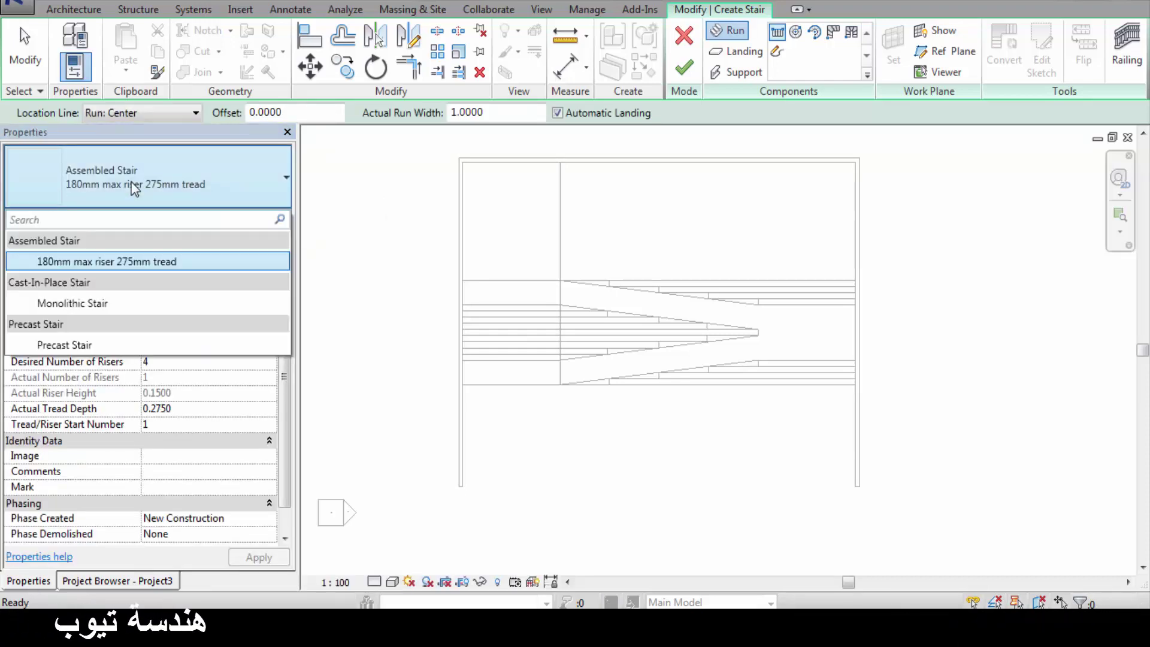
click(63, 306)
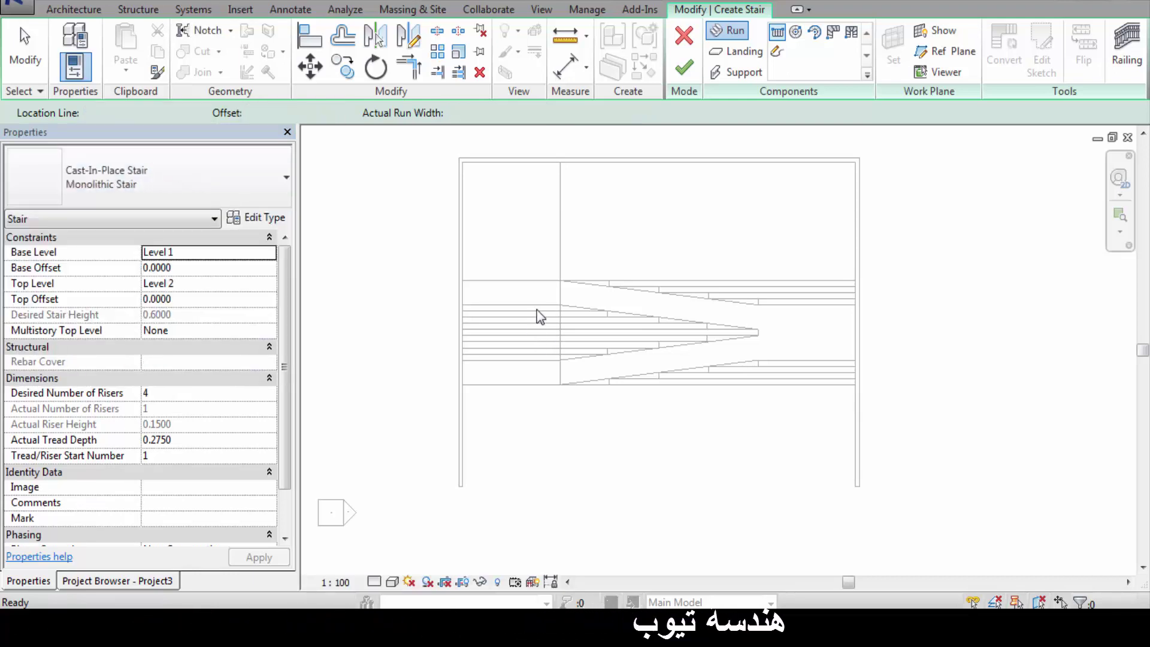
- Start a custom sketched stair run, drawing boundary lines in Chain mode
click(777, 52)
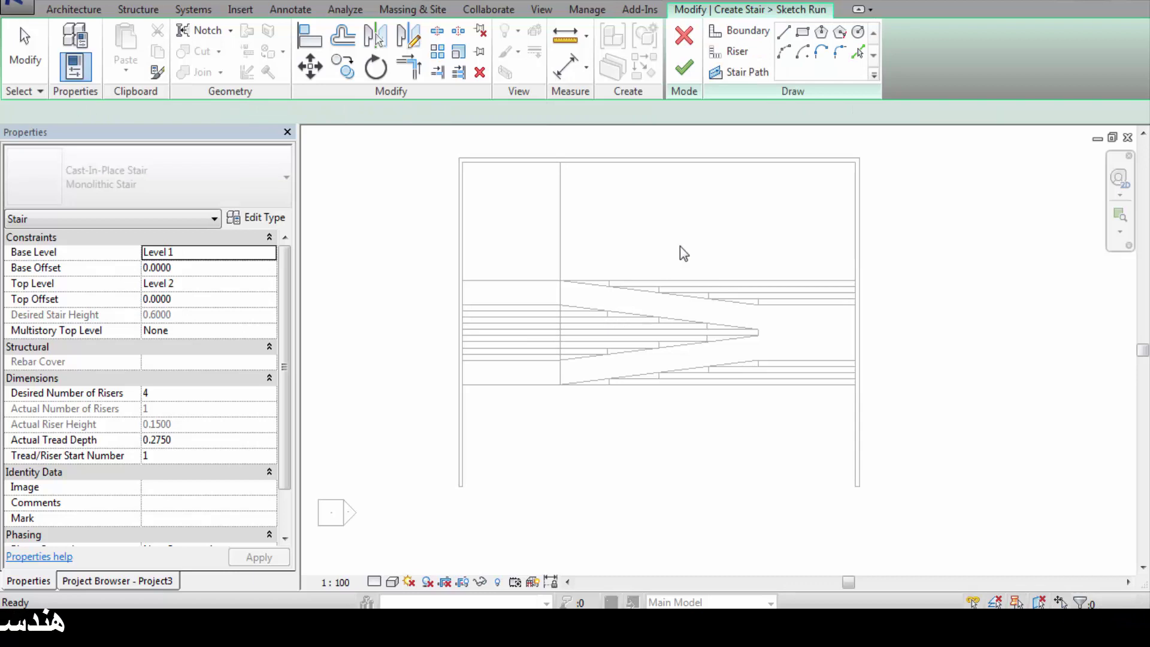
click(743, 33)
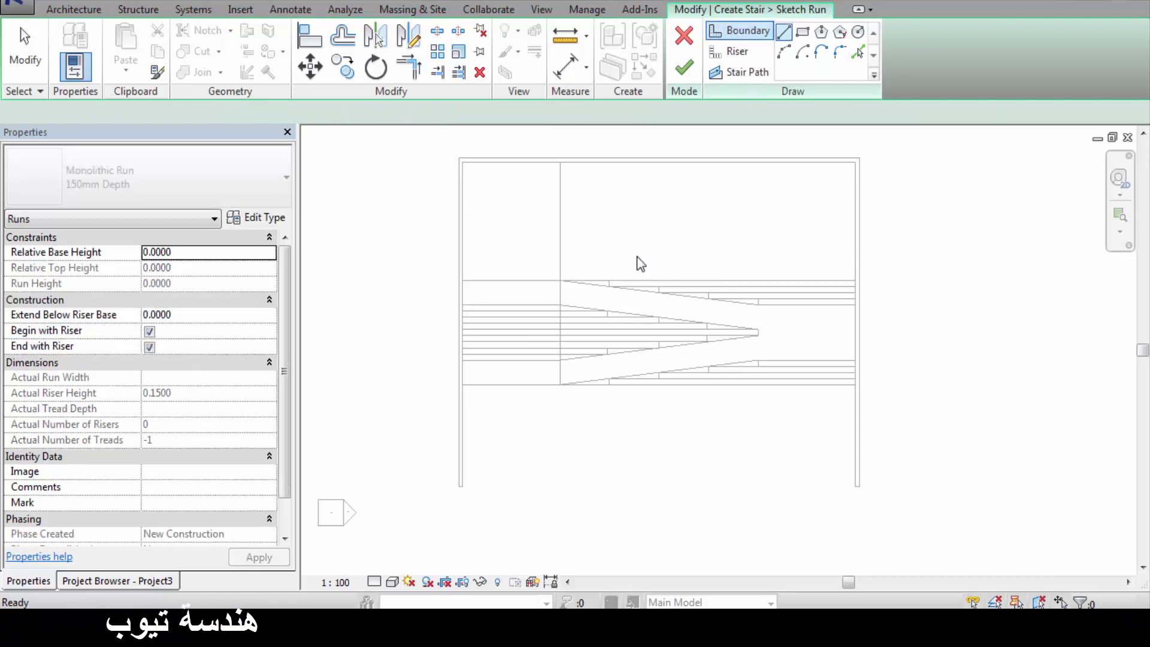
scroll(568, 427, up, 3)
scroll(616, 364, up, 1)
scroll(616, 354, up, 1)
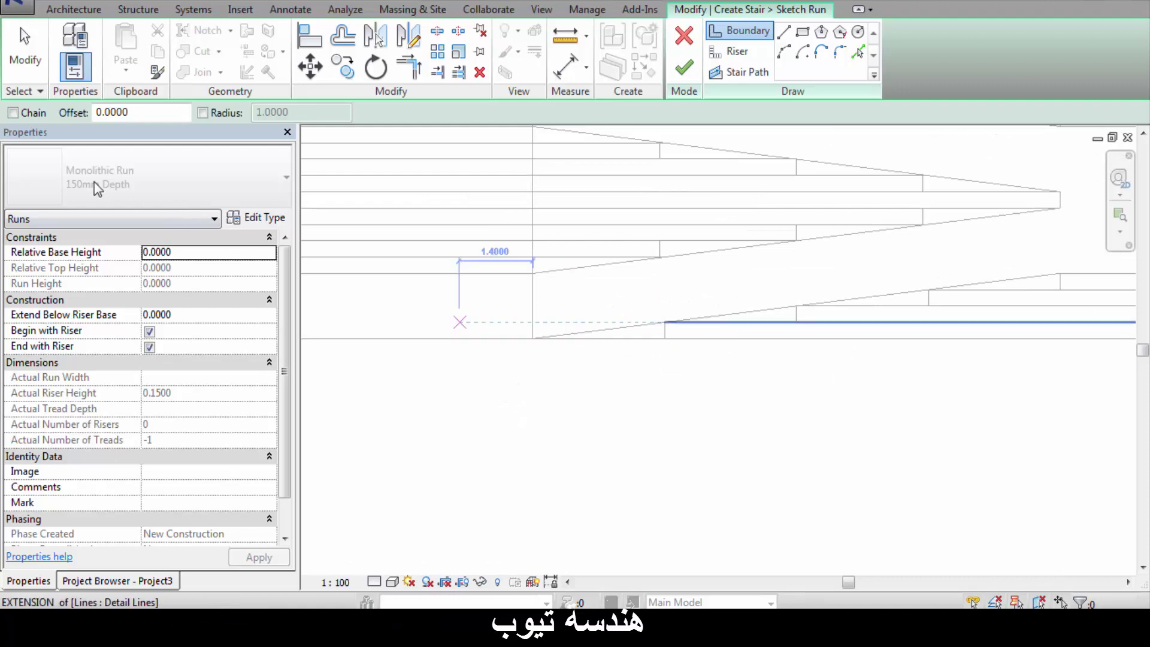
click(13, 113)
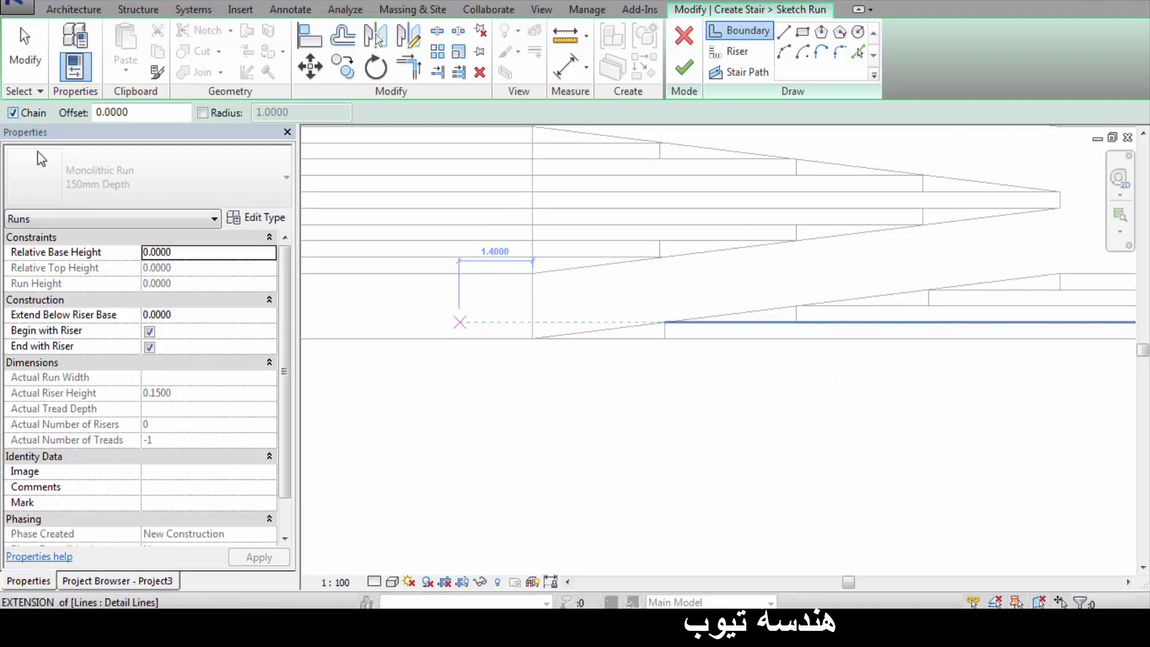
- Trace the stepped boundary with 2.5 treads and risers up to the sloped edge
click(664, 338)
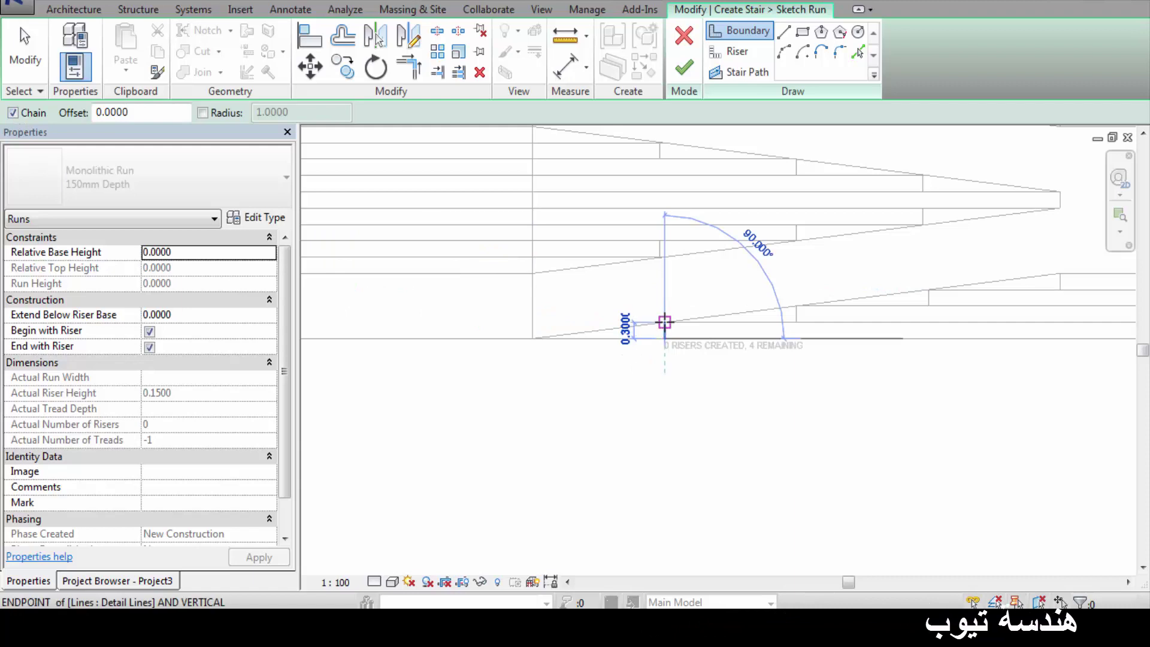
click(797, 321)
click(797, 306)
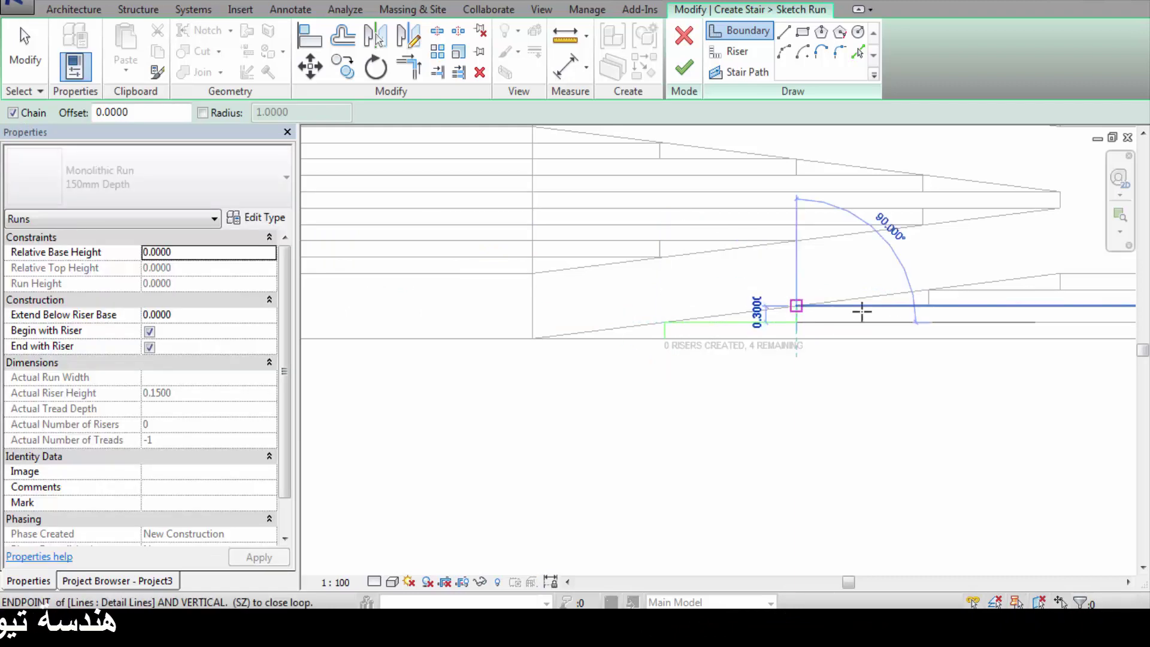
click(928, 305)
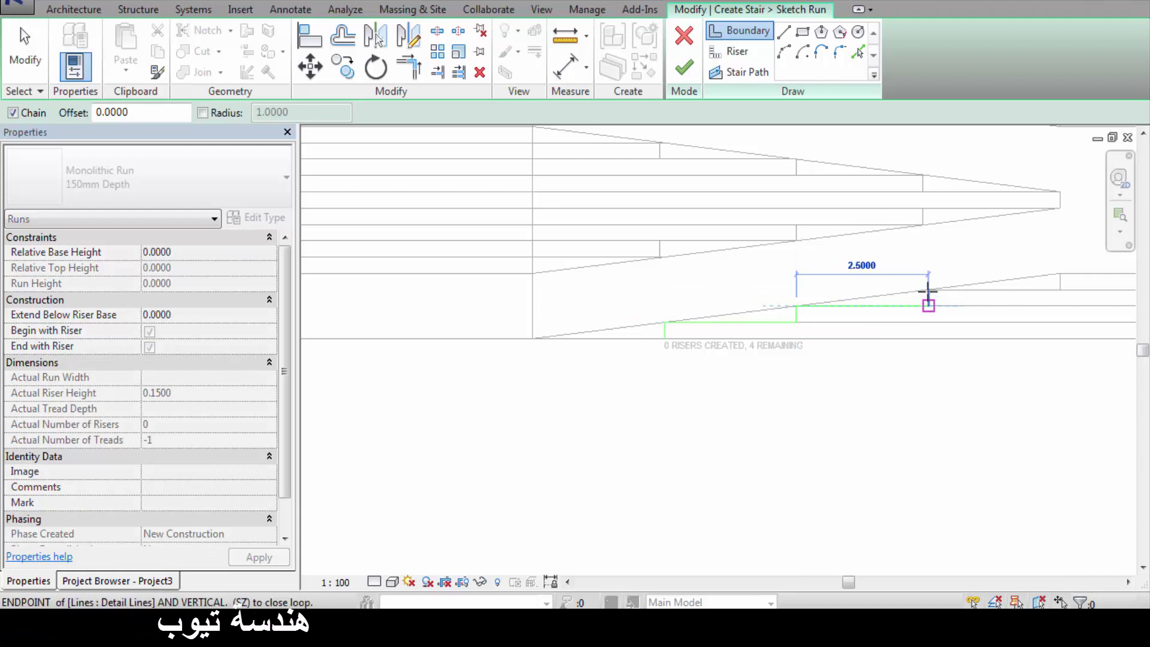
click(1047, 291)
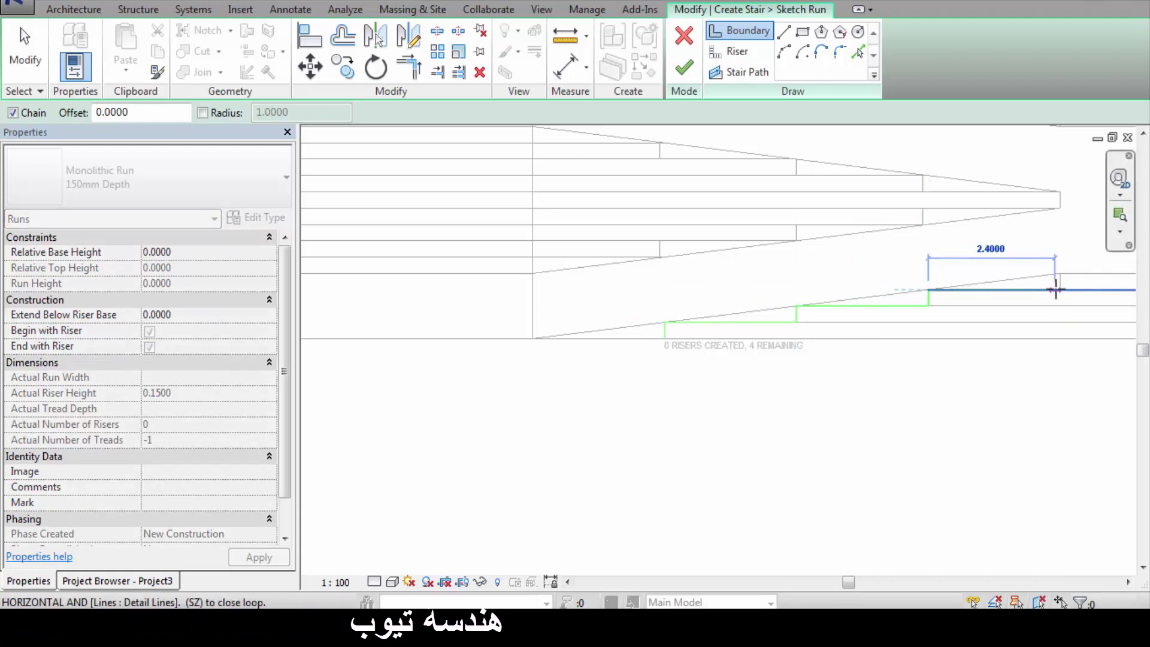
click(1060, 289)
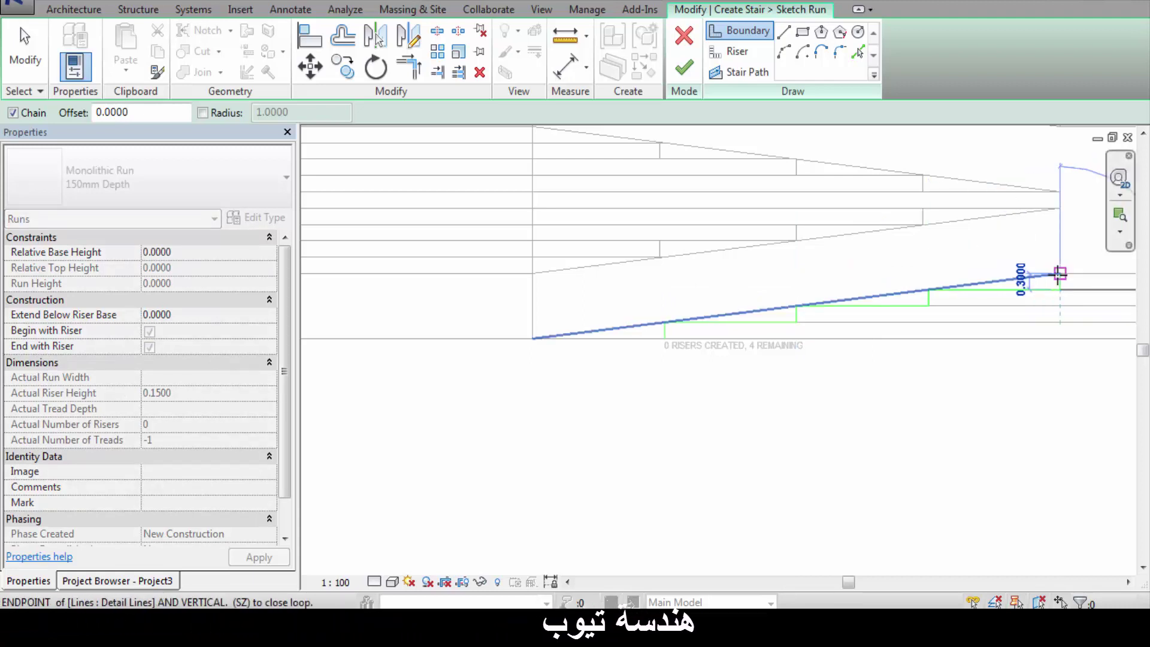
click(992, 294)
scroll(624, 298, down, 1)
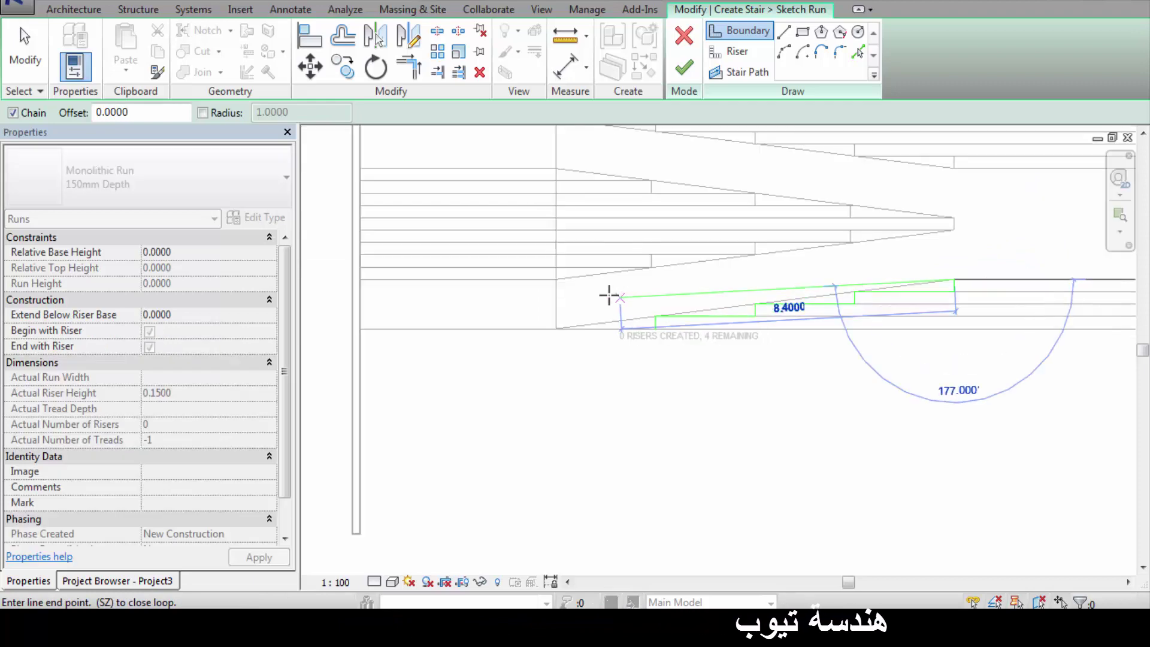
click(16, 71)
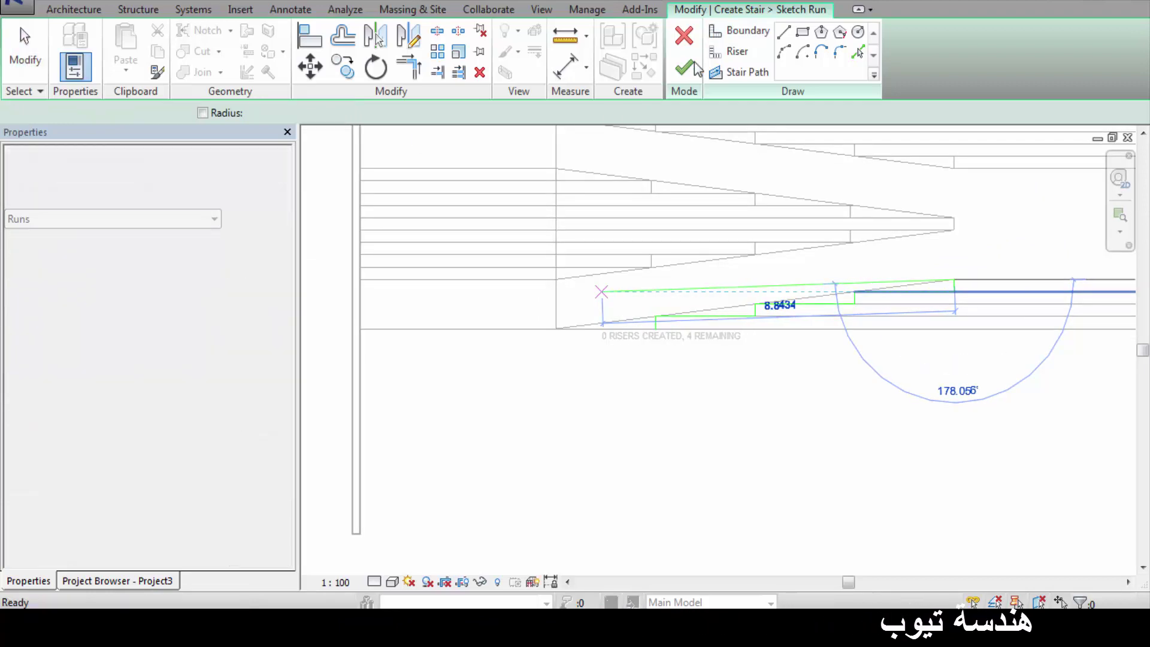
- Close the run's right end with a vertical boundary line
click(784, 34)
scroll(430, 274, down, 1)
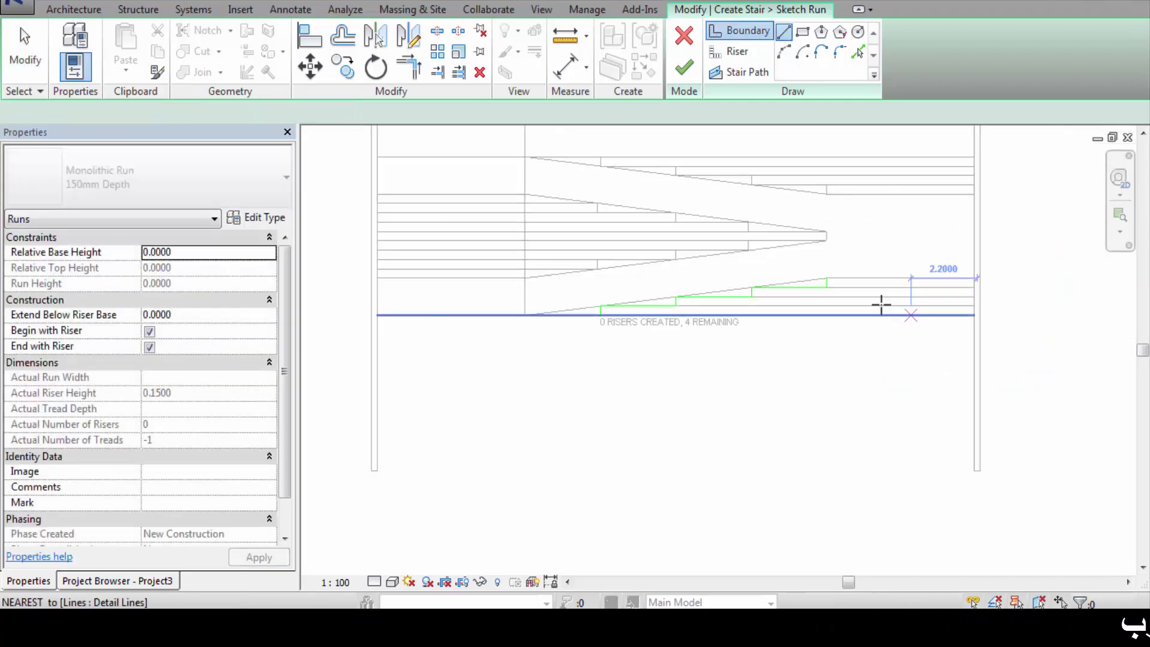
scroll(980, 298, up, 1)
scroll(980, 300, up, 2)
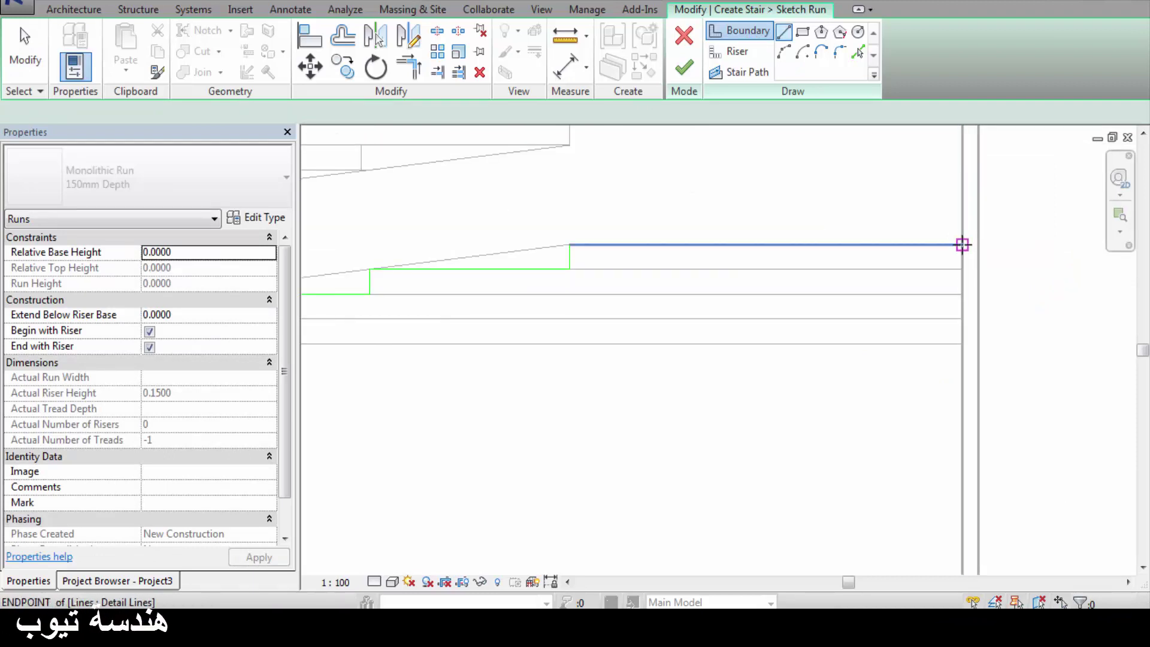
click(962, 244)
click(963, 344)
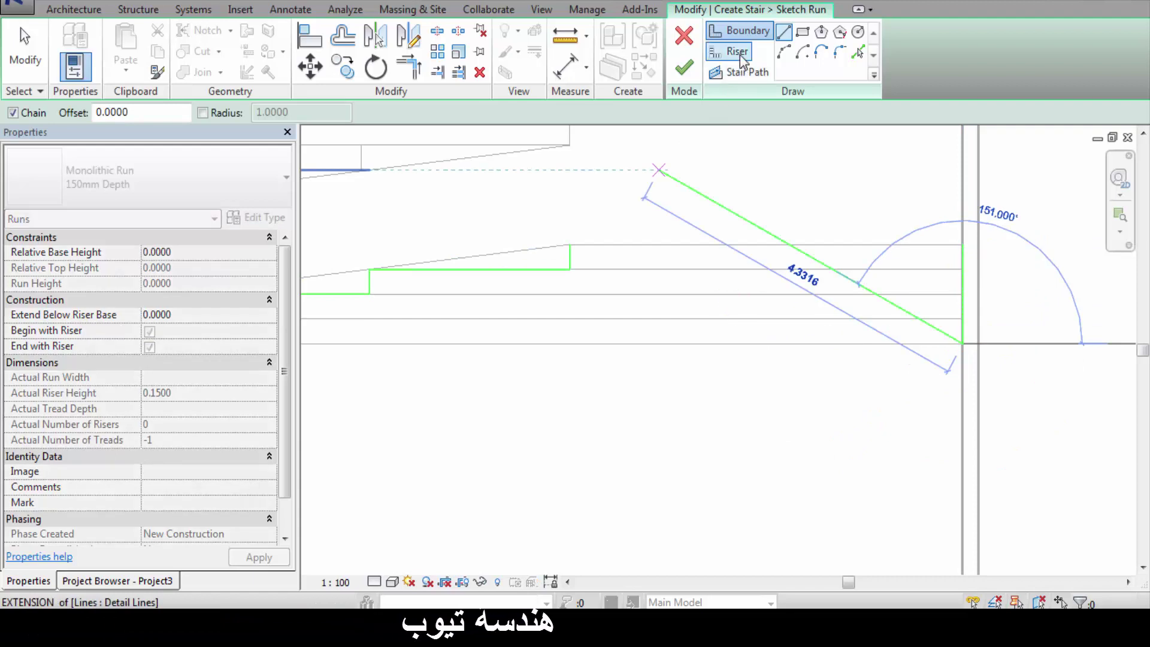
click(740, 55)
scroll(958, 405, down, 2)
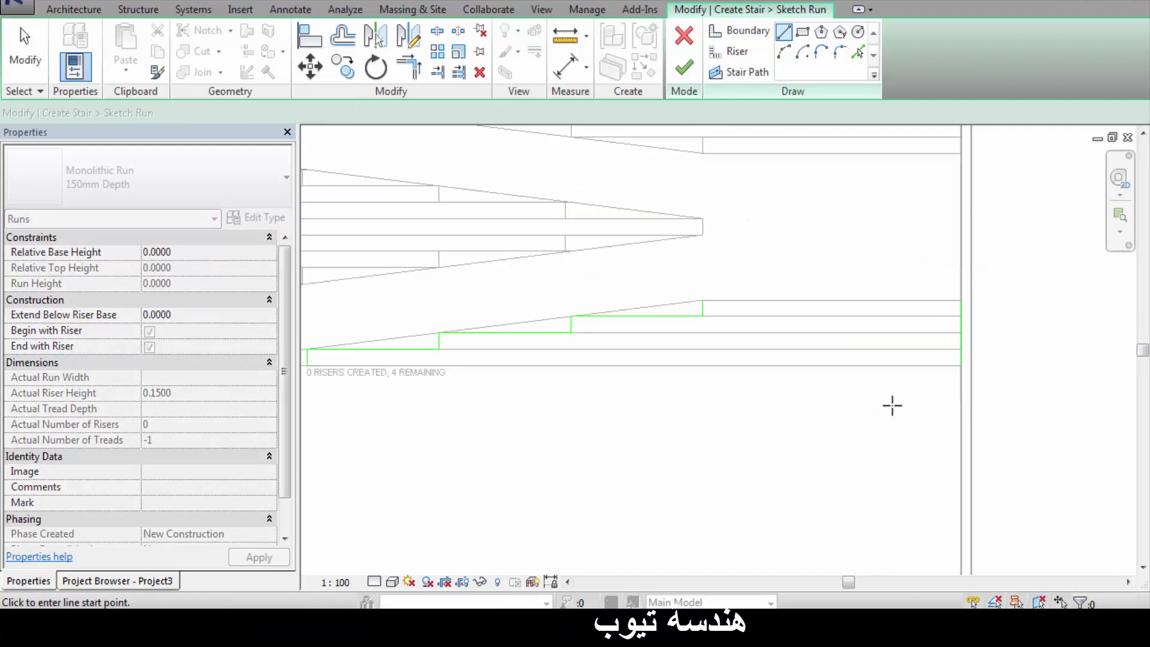
scroll(758, 369, down, 1)
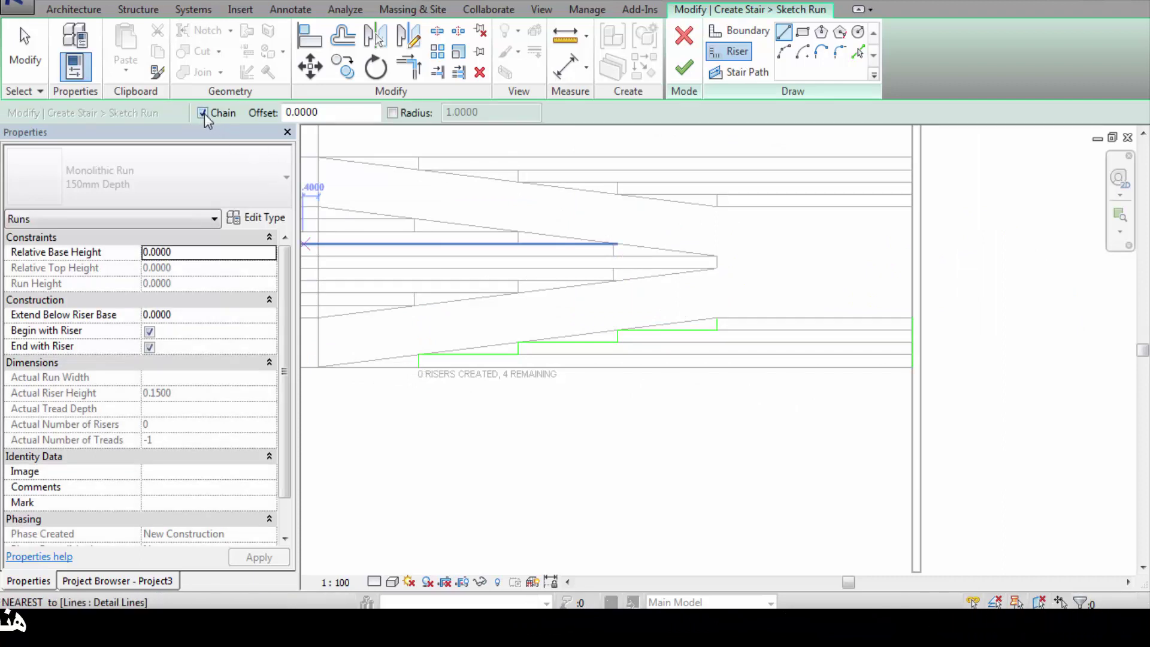
- Draw the first unchained risers from the bottom step corners to the right boundary, undoing a misplaced one
click(203, 112)
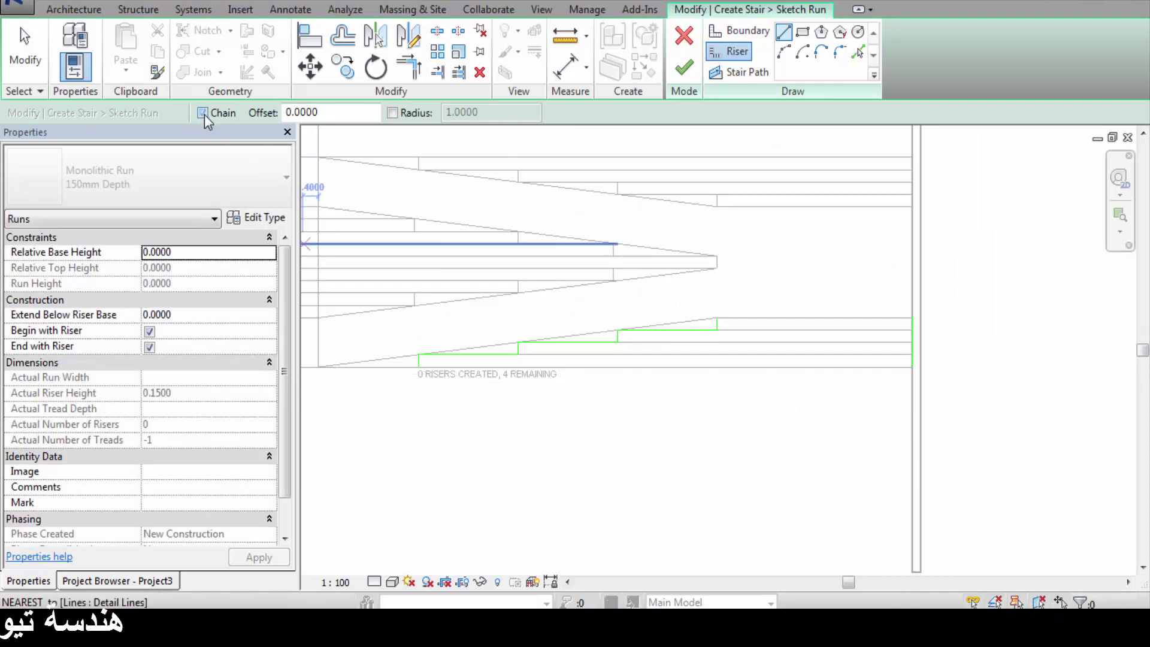
click(419, 368)
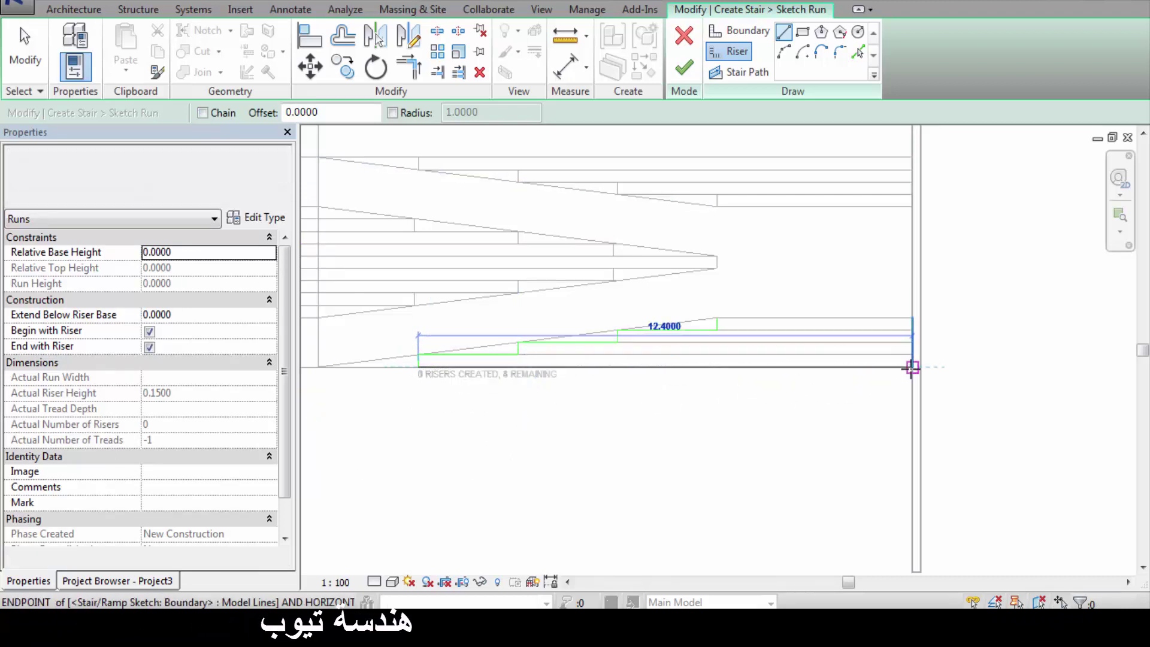
click(913, 367)
click(419, 355)
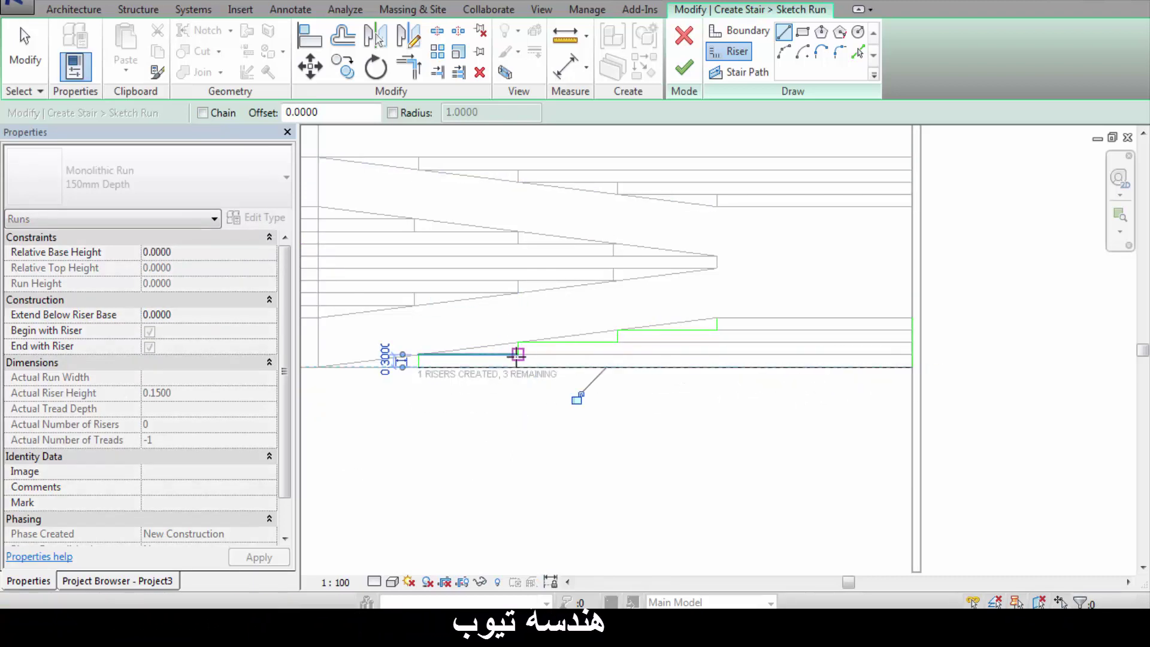
click(913, 355)
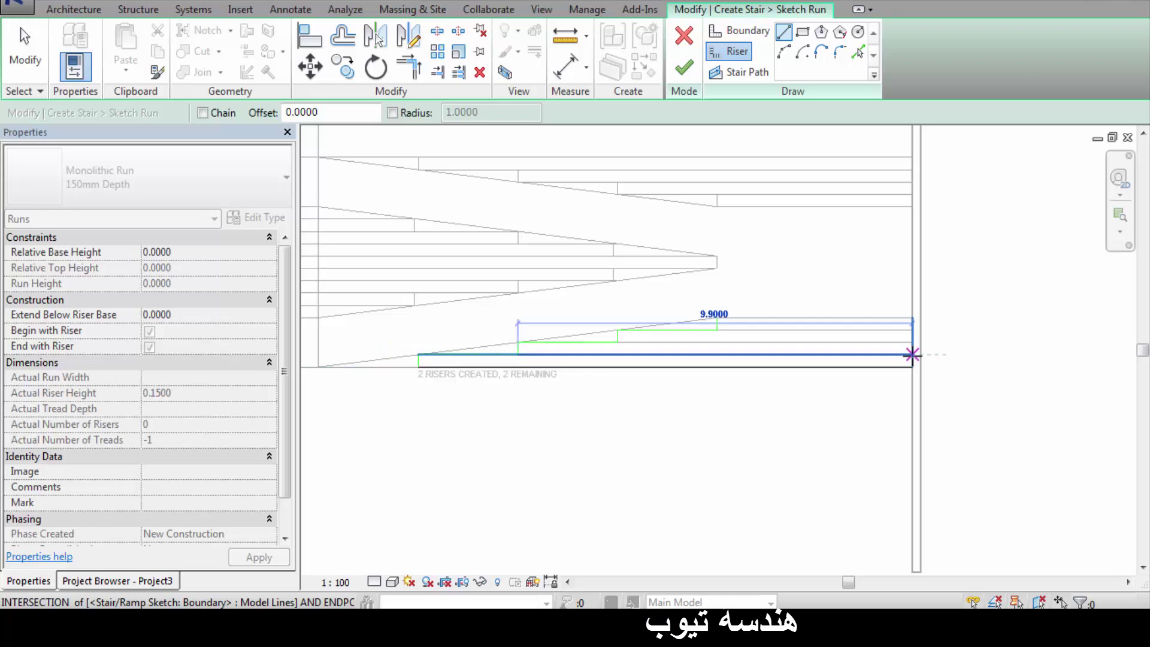
click(617, 342)
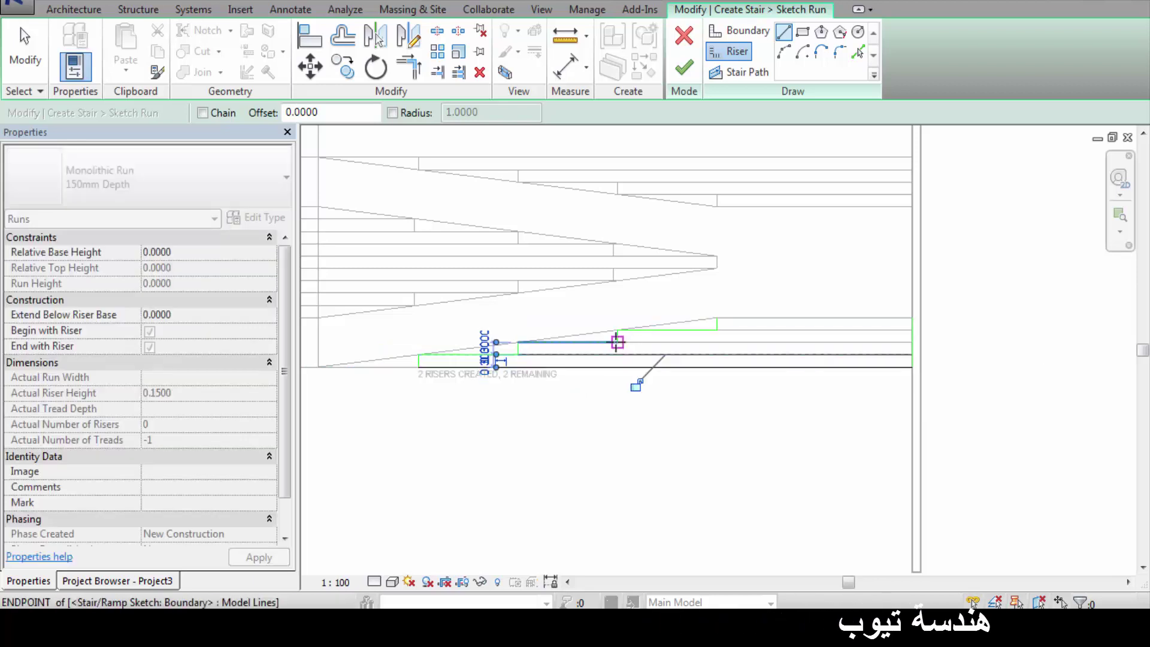
click(912, 342)
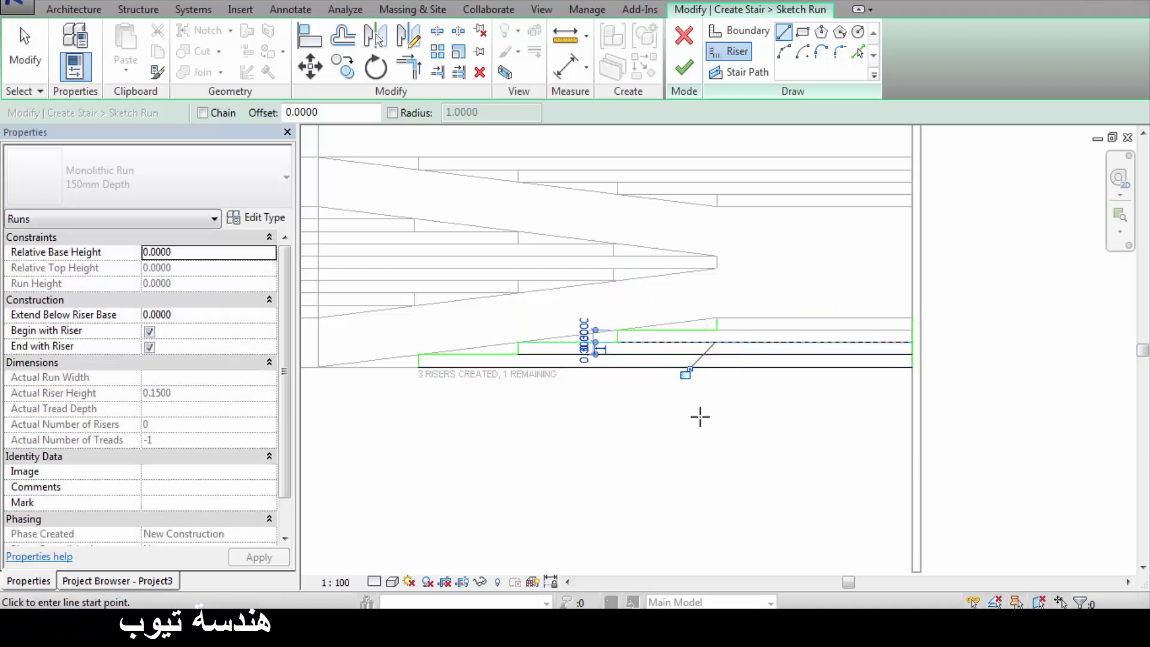
key(ctrl+z)
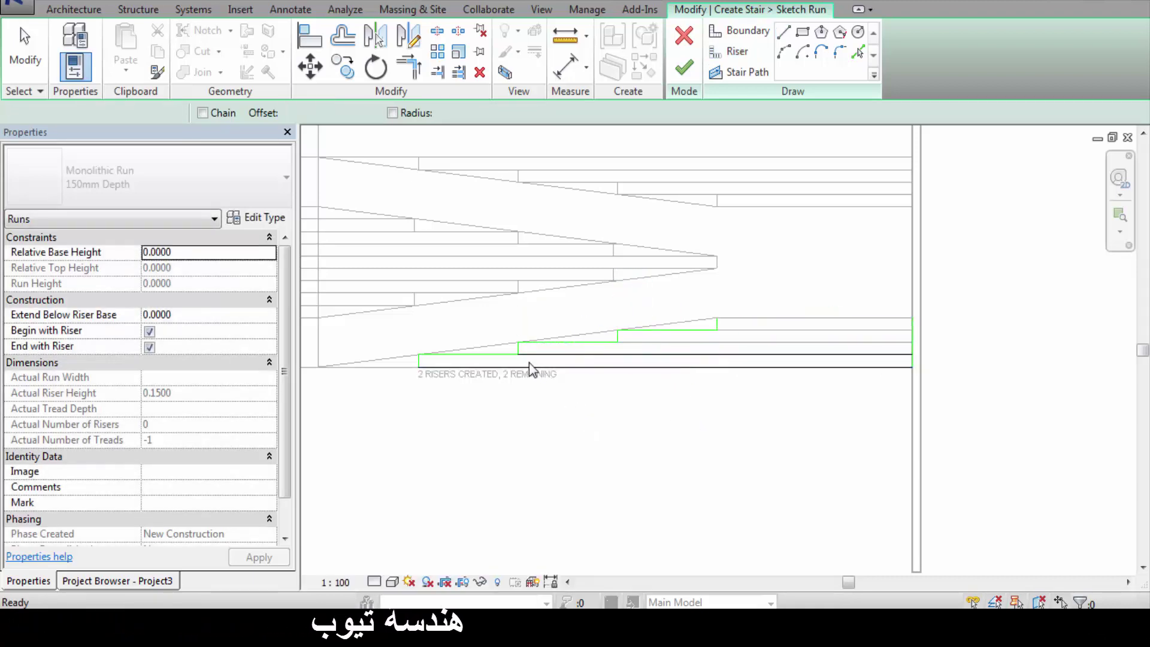
- Draw the remaining risers from the upper step corners to the right boundary
click(518, 342)
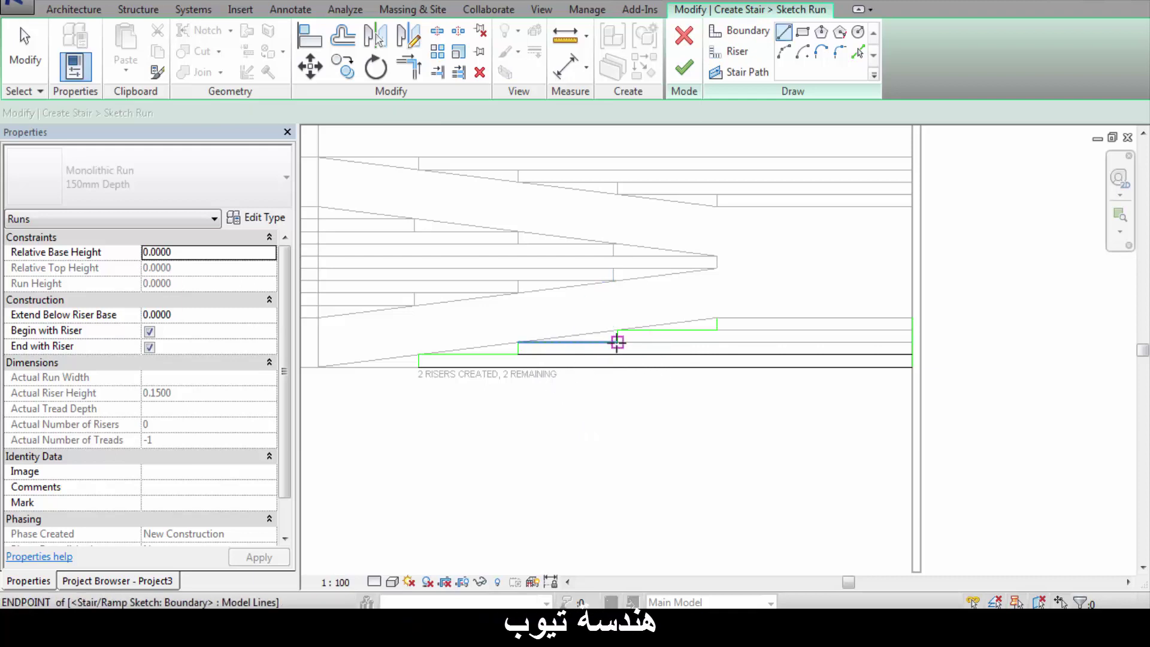
click(618, 342)
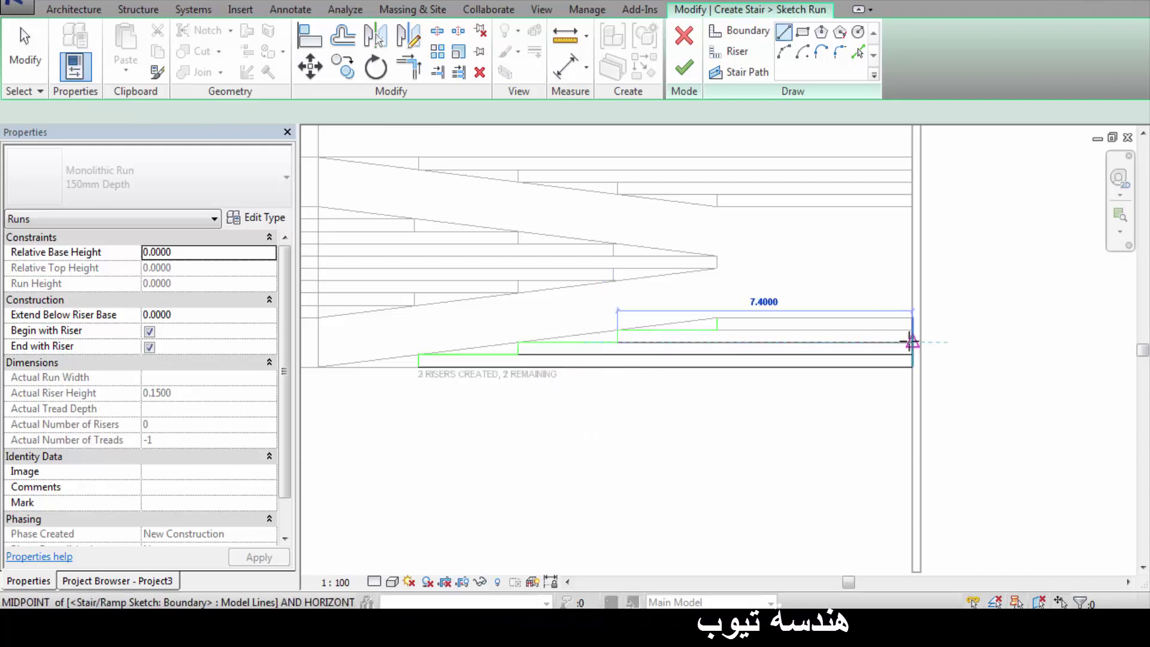
key(Escape)
click(618, 330)
click(717, 330)
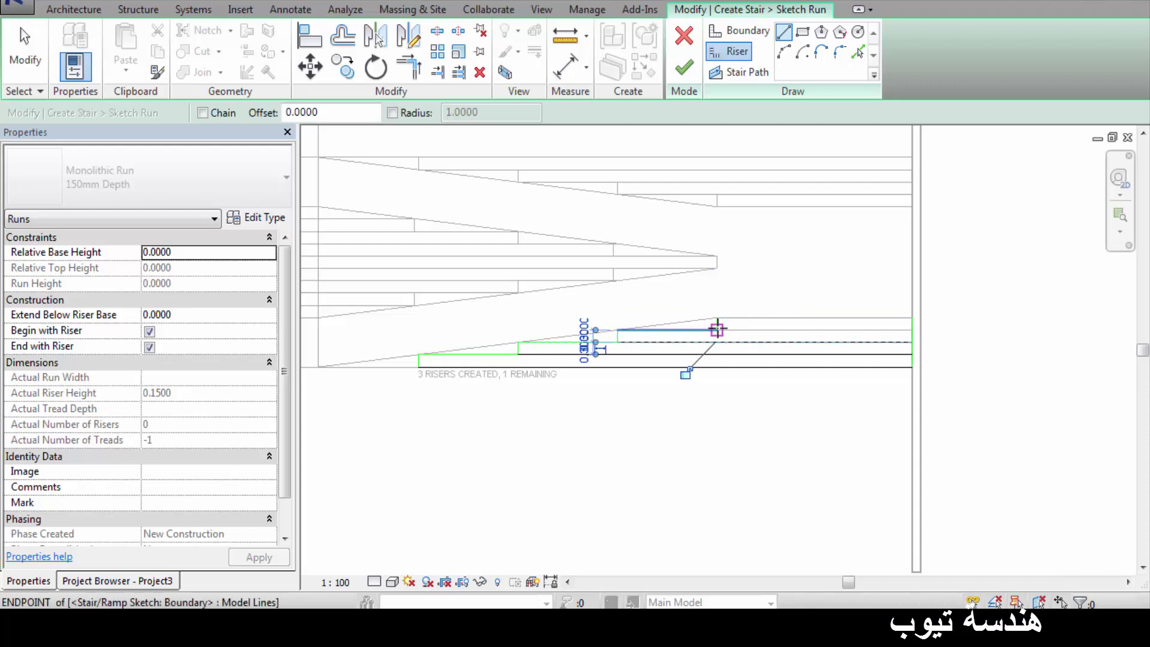
click(912, 330)
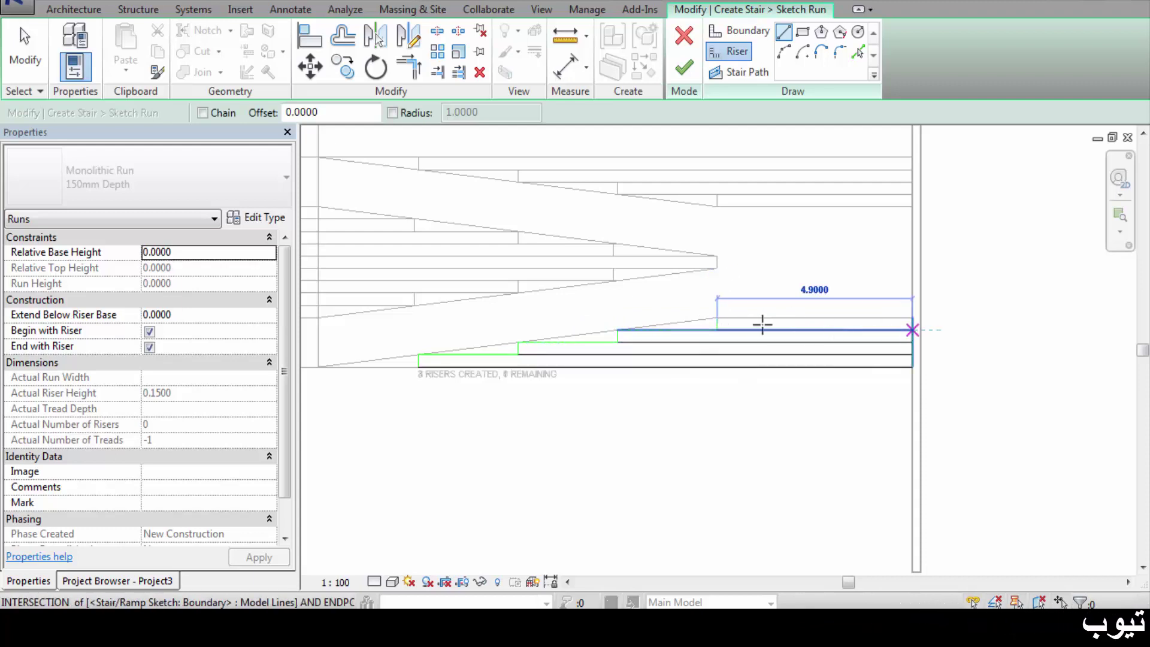
click(725, 321)
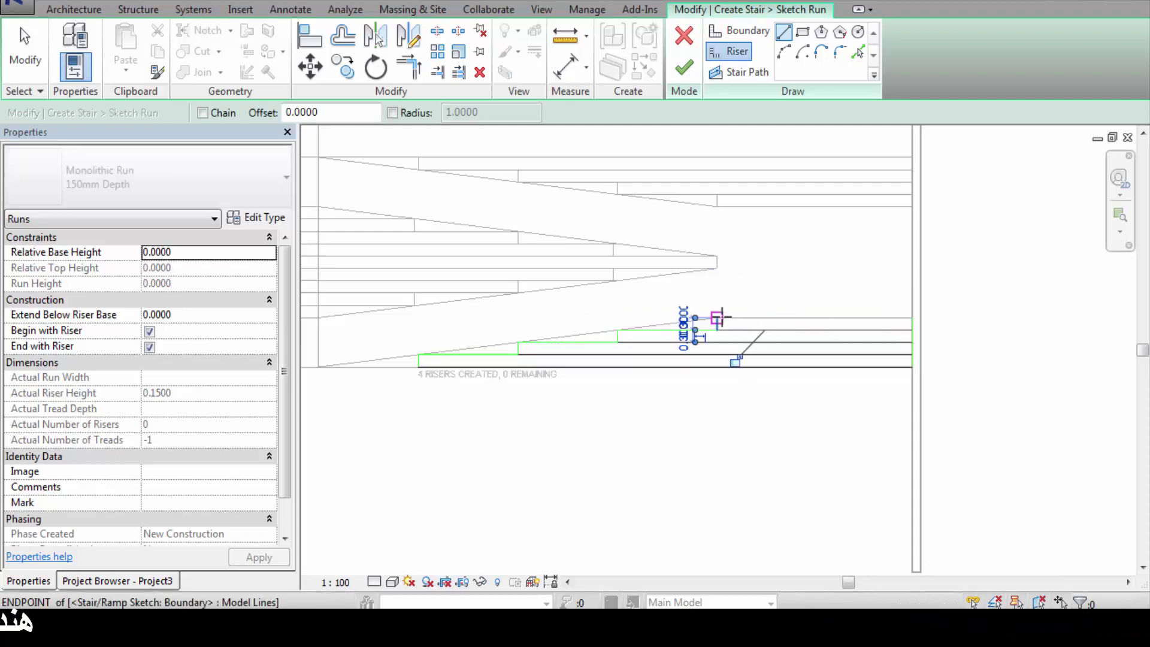
click(902, 318)
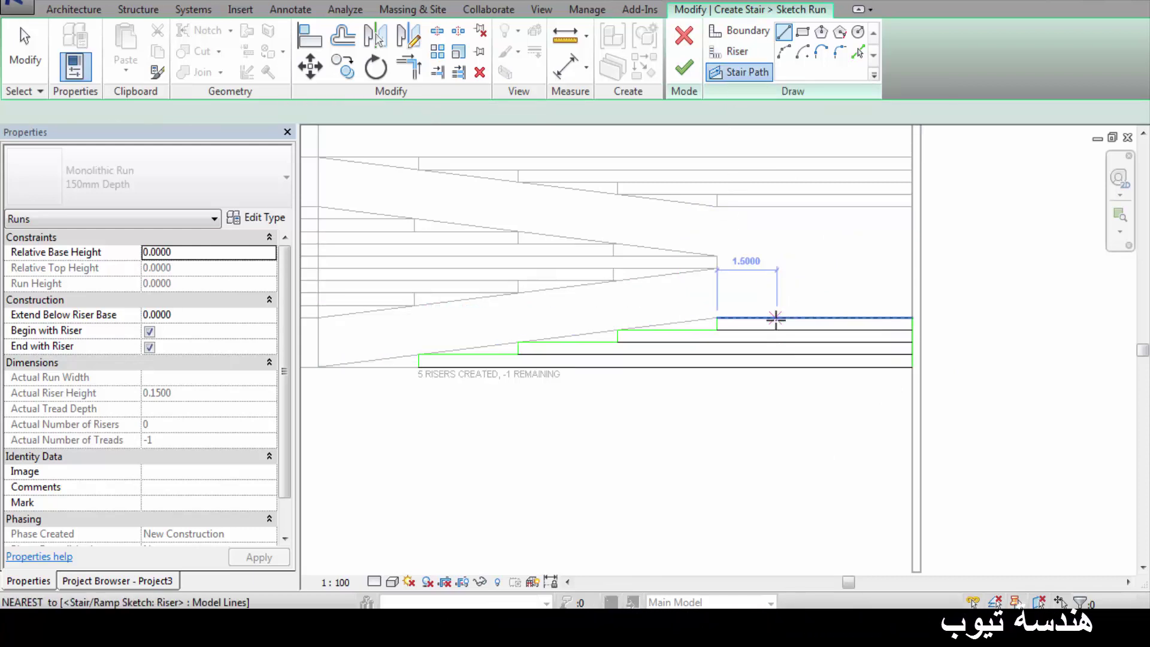
- Draw a vertical stair path from the top riser to the bottom riser and finish the run sketch
click(777, 318)
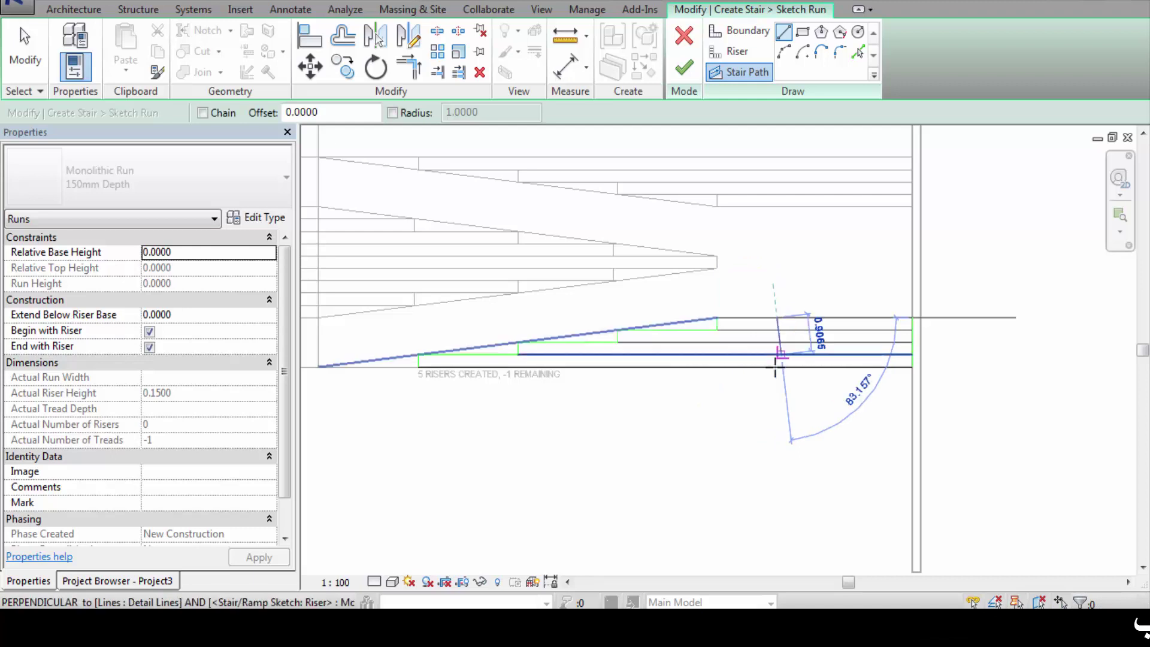
click(776, 367)
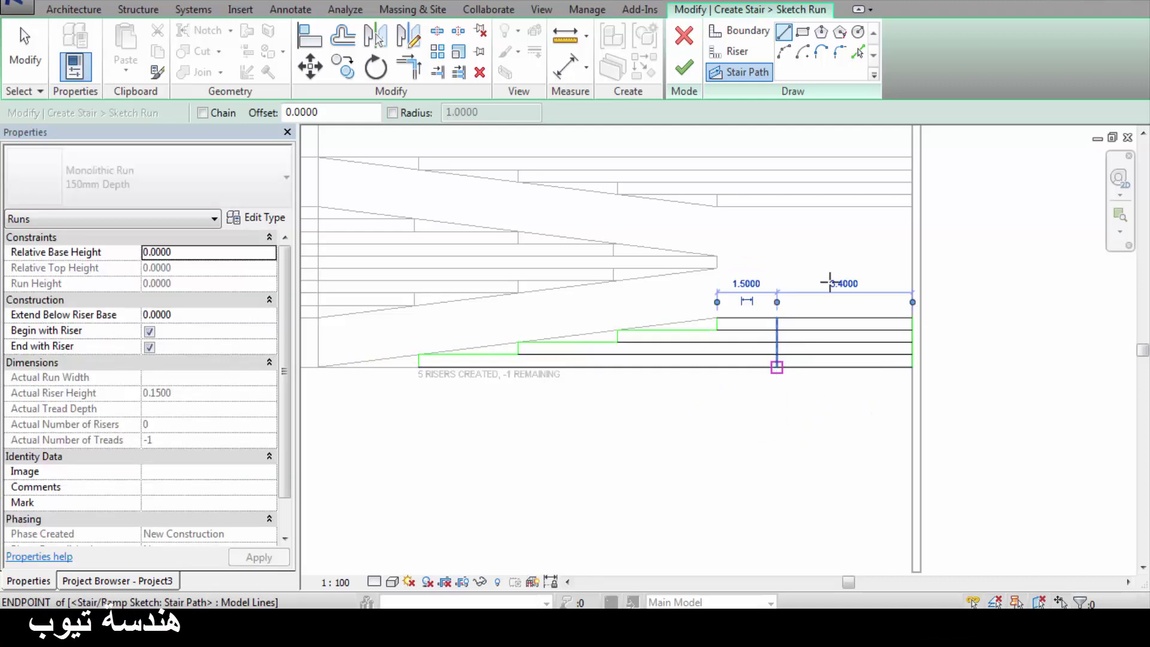
click(681, 68)
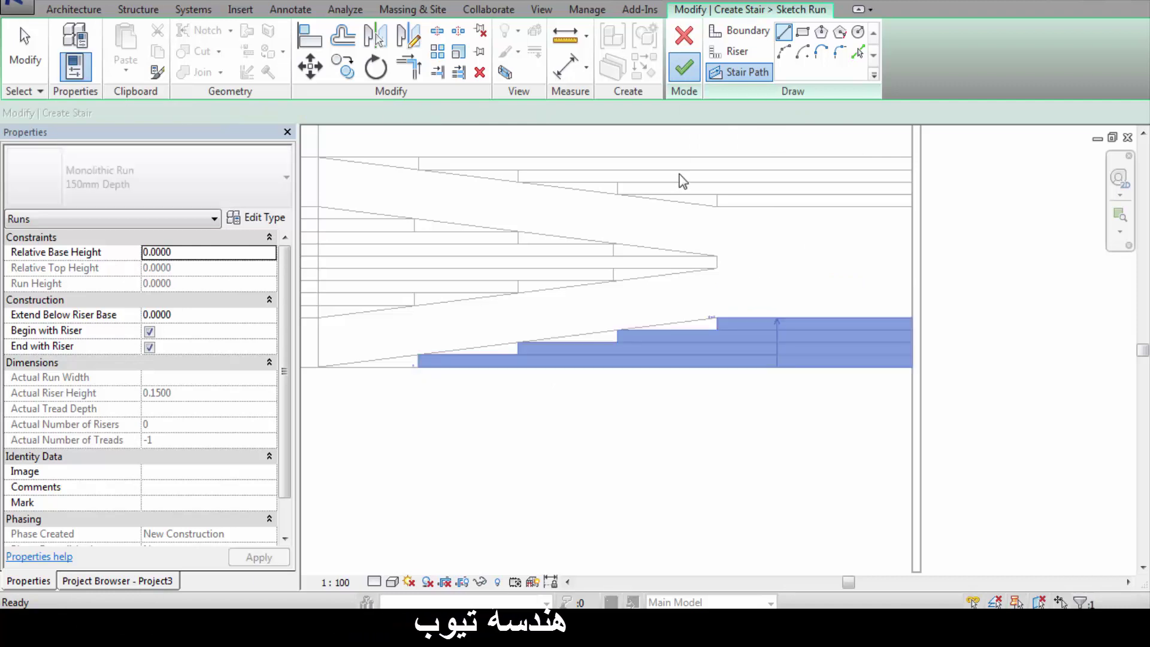
- Finish the stair and dismiss the top-elevation warning
click(685, 72)
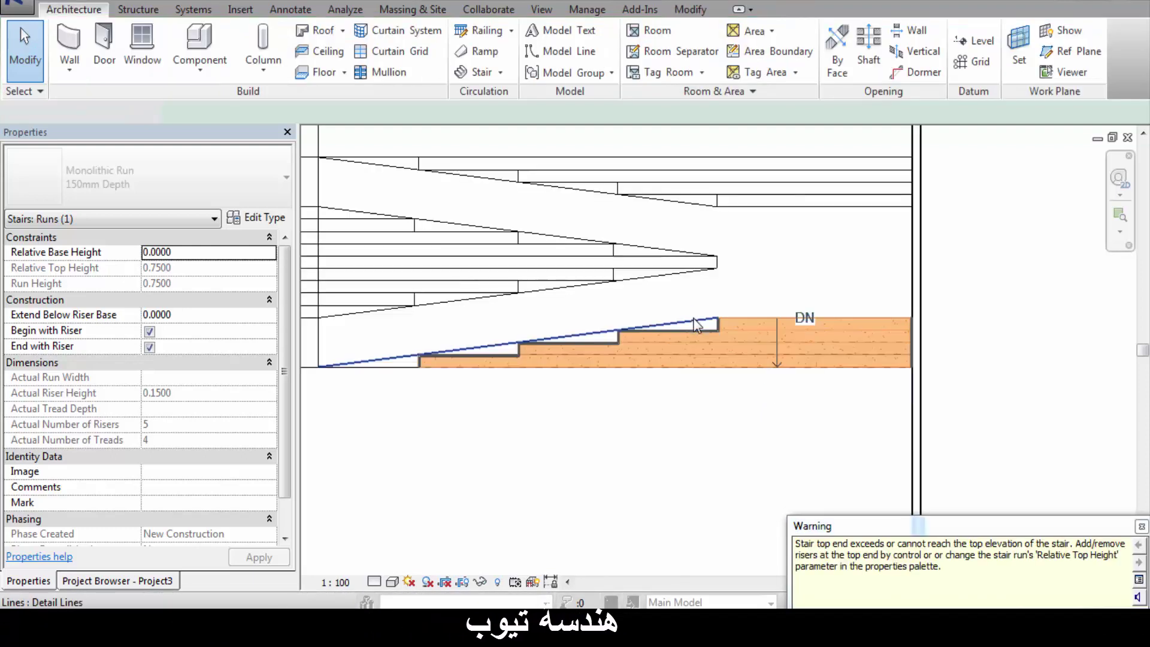
click(1143, 527)
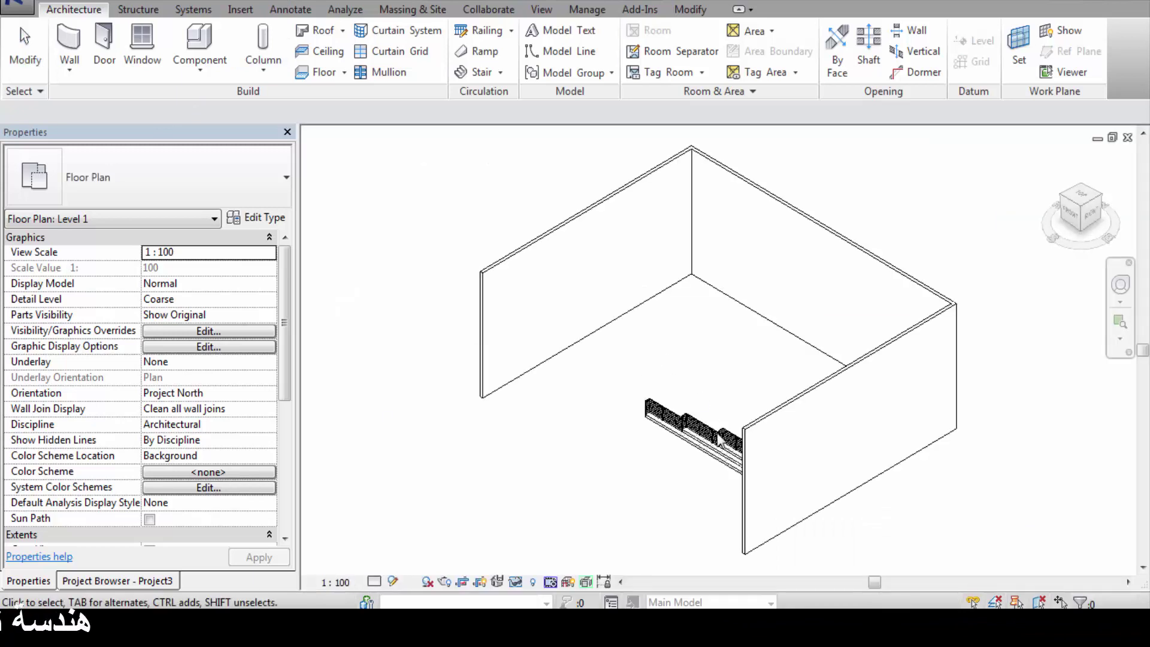
- Remove the stair's 900mm Pipe railing in 3D and show the Project Browser view list
shift+middle_drag(643, 490, 770, 457)
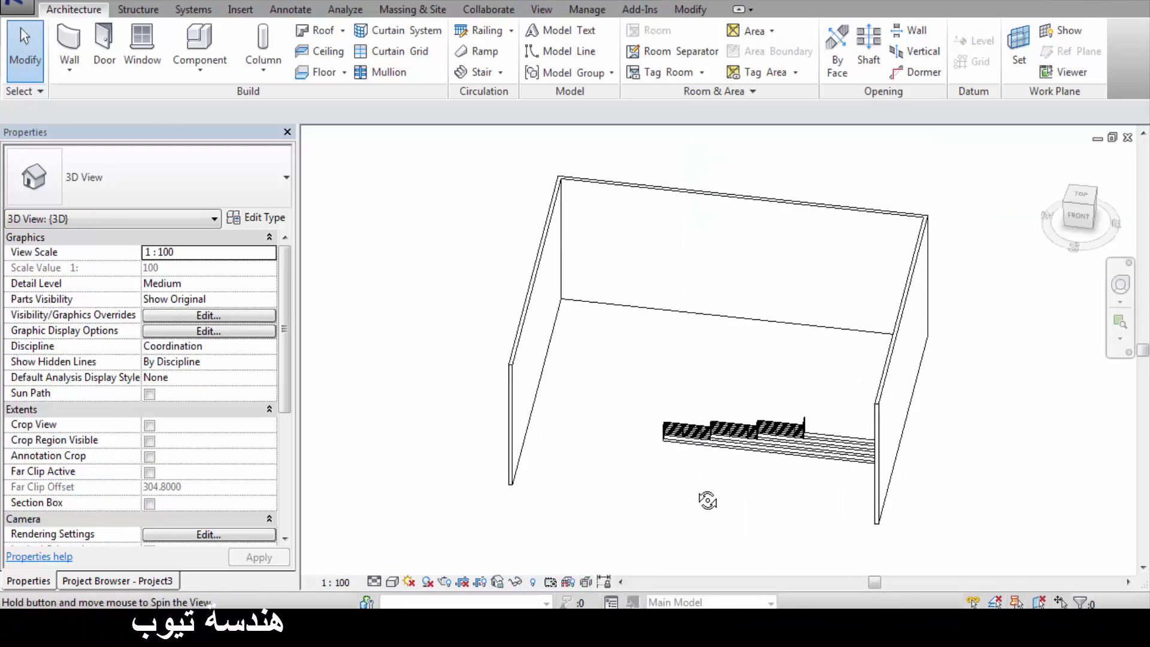
scroll(770, 456, up, 2)
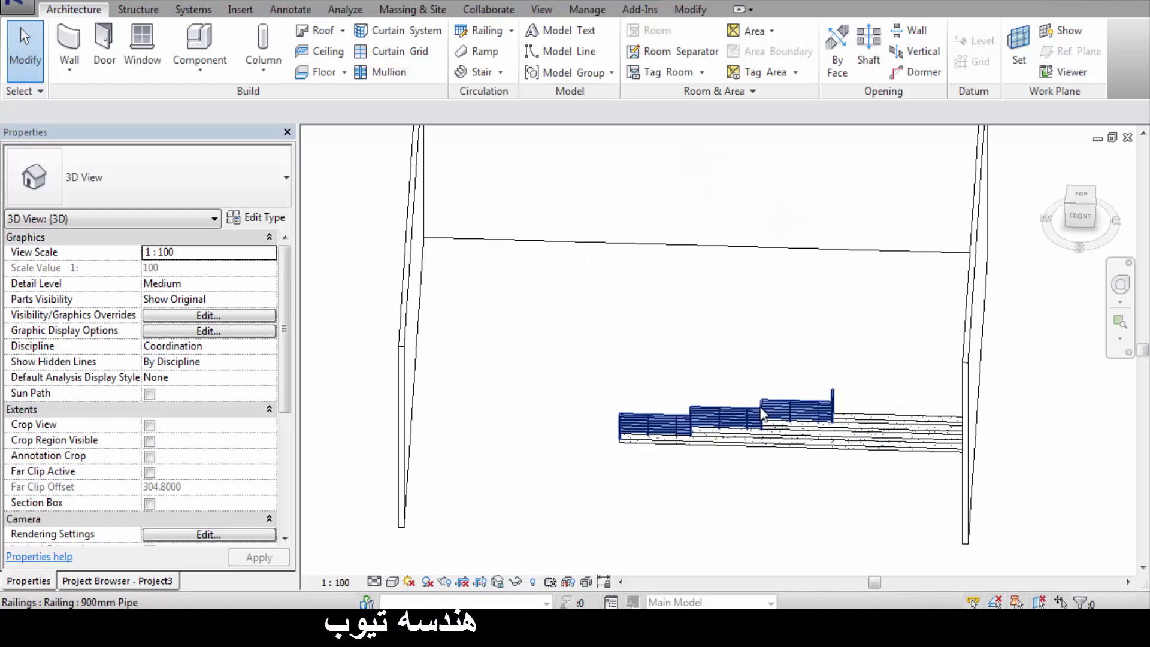
click(762, 413)
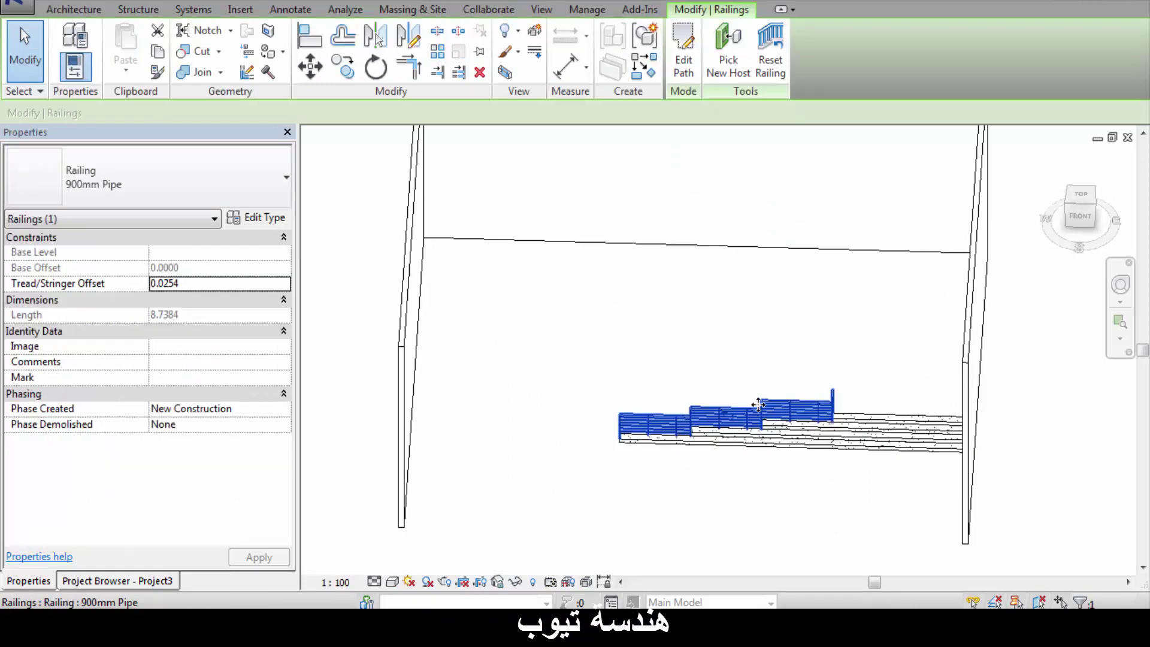
key(Escape)
key(Escape)
scroll(762, 423, up, 2)
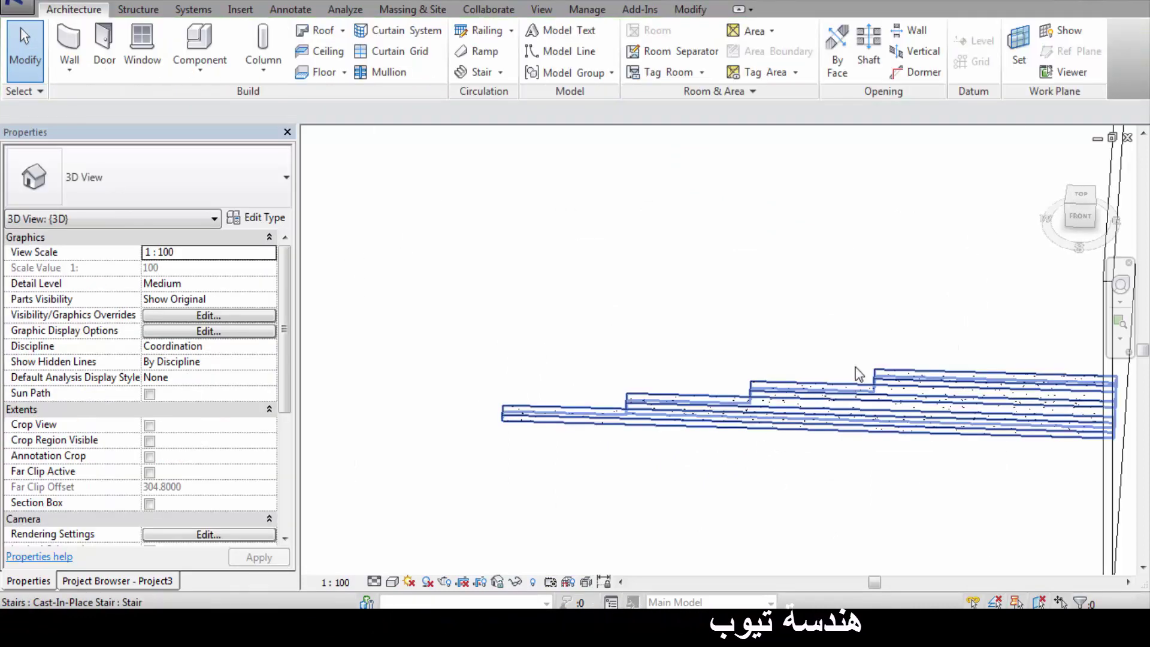
scroll(682, 413, down, 2)
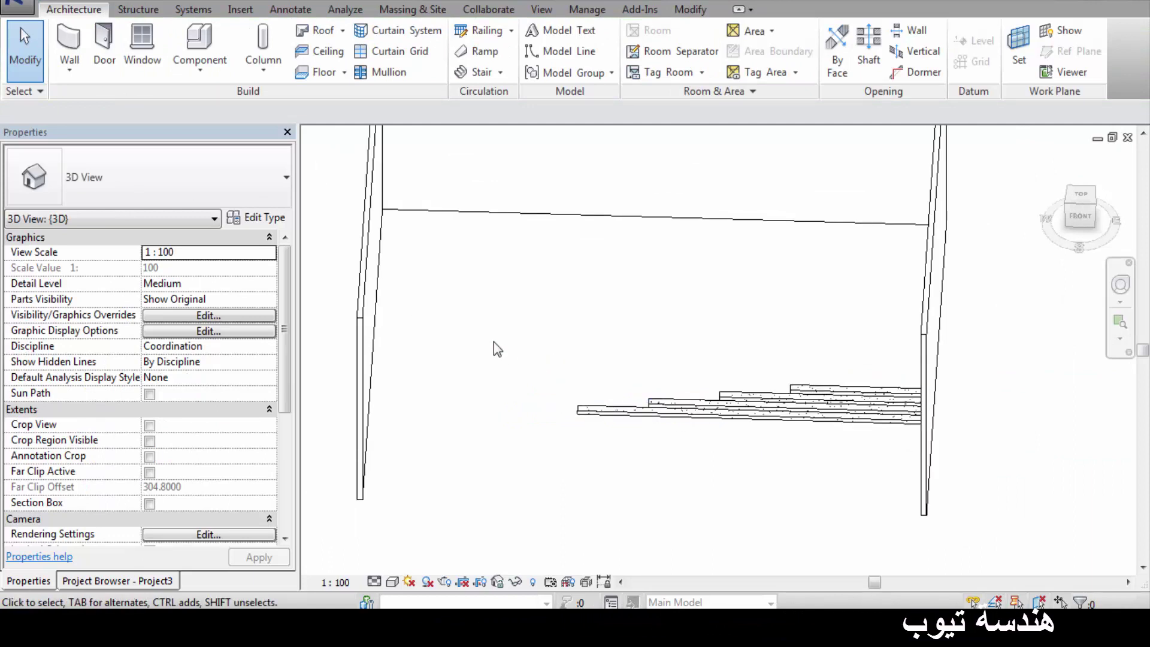
click(93, 580)
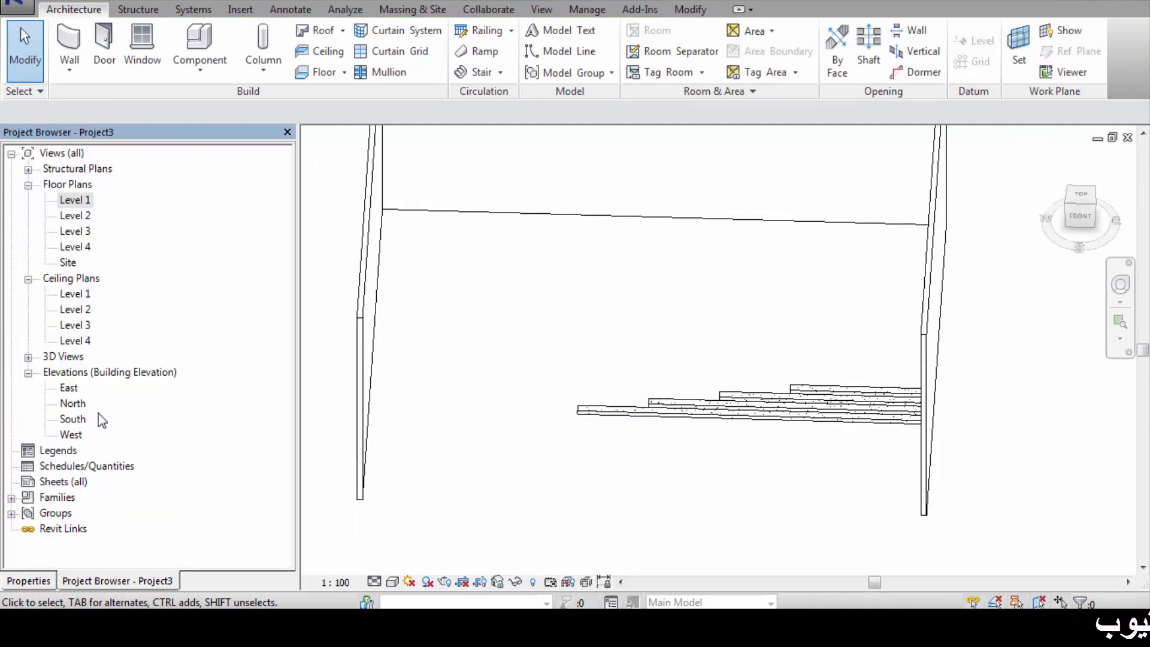
- Return to the Level 1 floor plan and pan until the ramp is fully visible
double_click(76, 202)
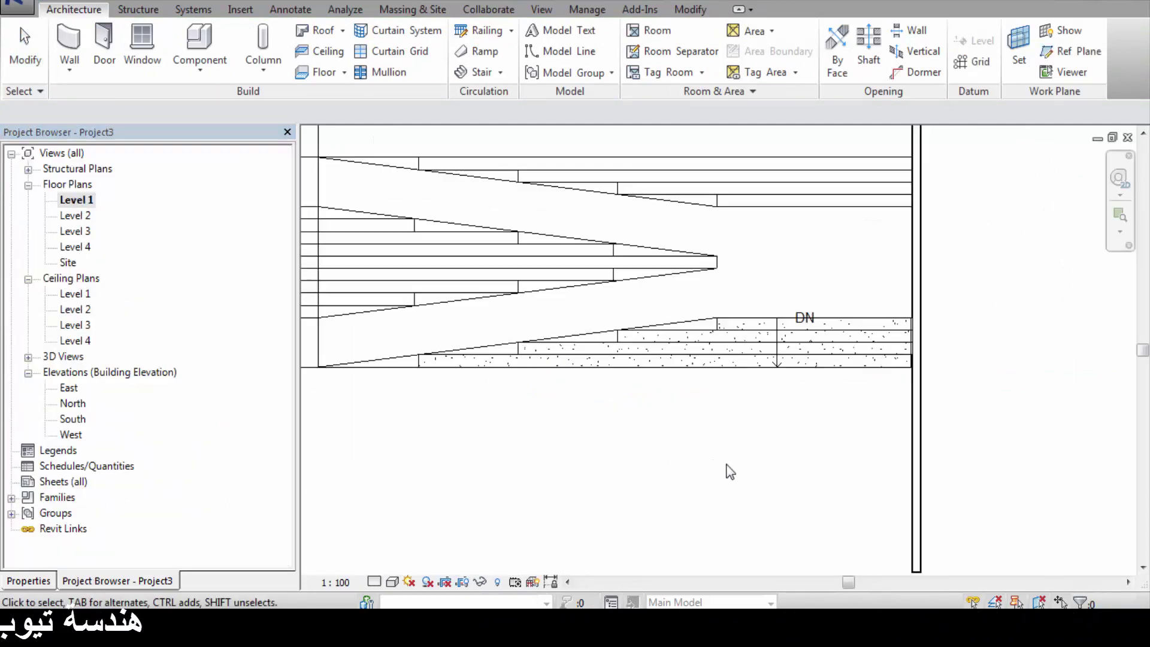
middle_drag(581, 451, 639, 472)
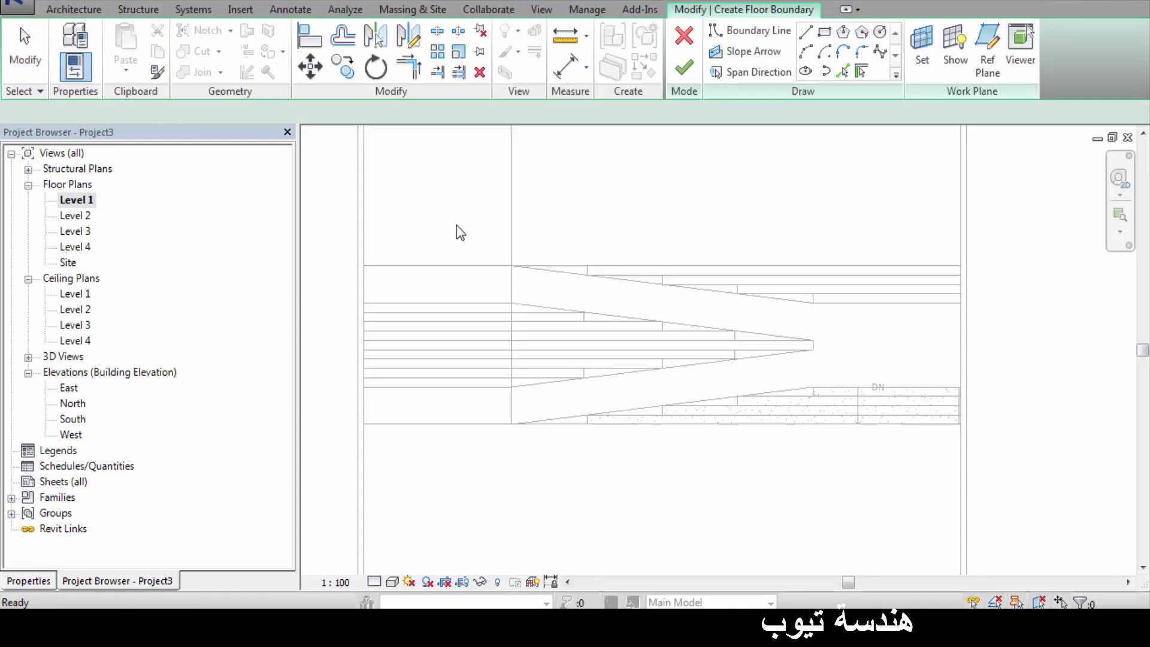
- Switch to freeform boundary lines and draw the floor's bottom edge from the lower-left corner
click(32, 580)
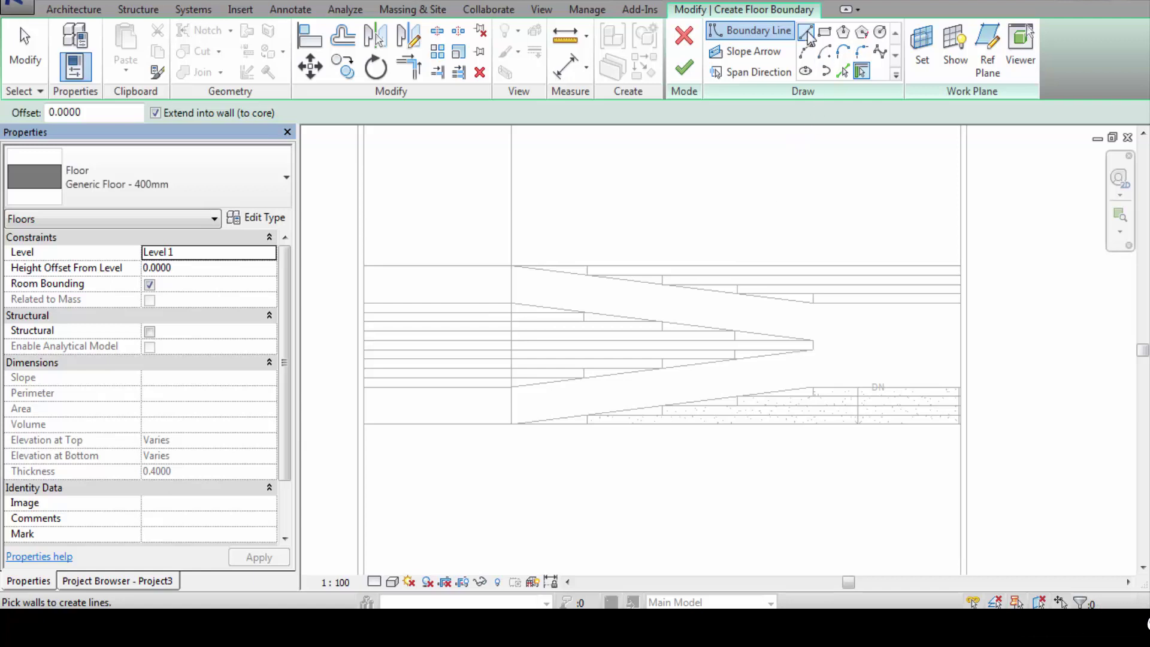
click(807, 34)
scroll(488, 453, up, 2)
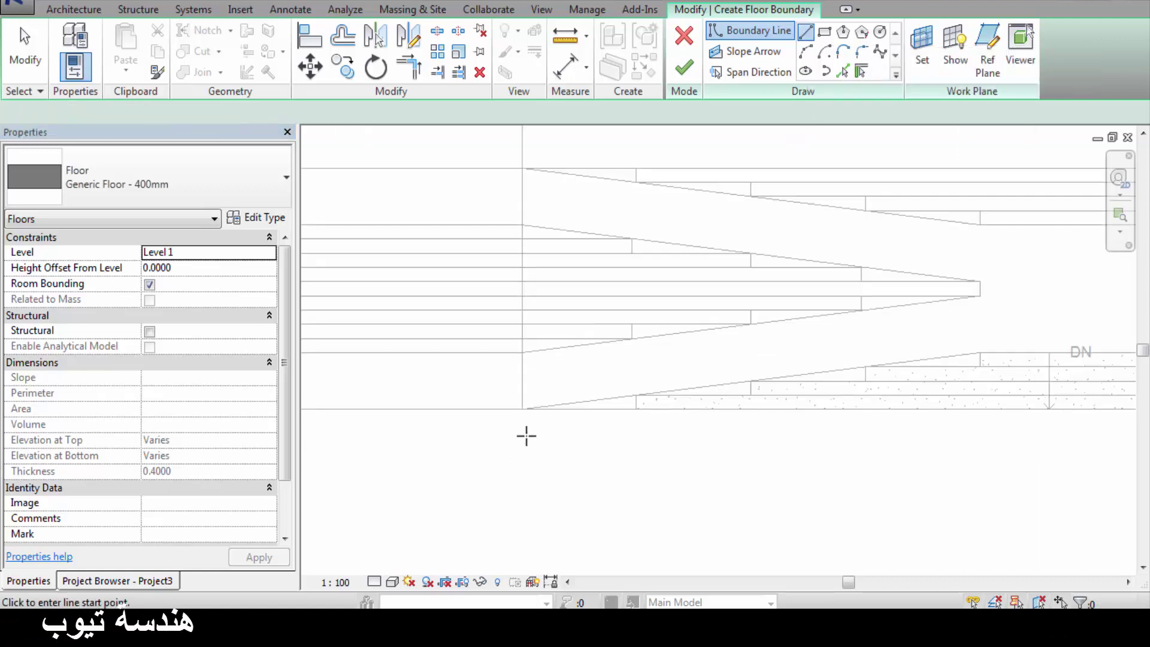
scroll(524, 420, up, 1)
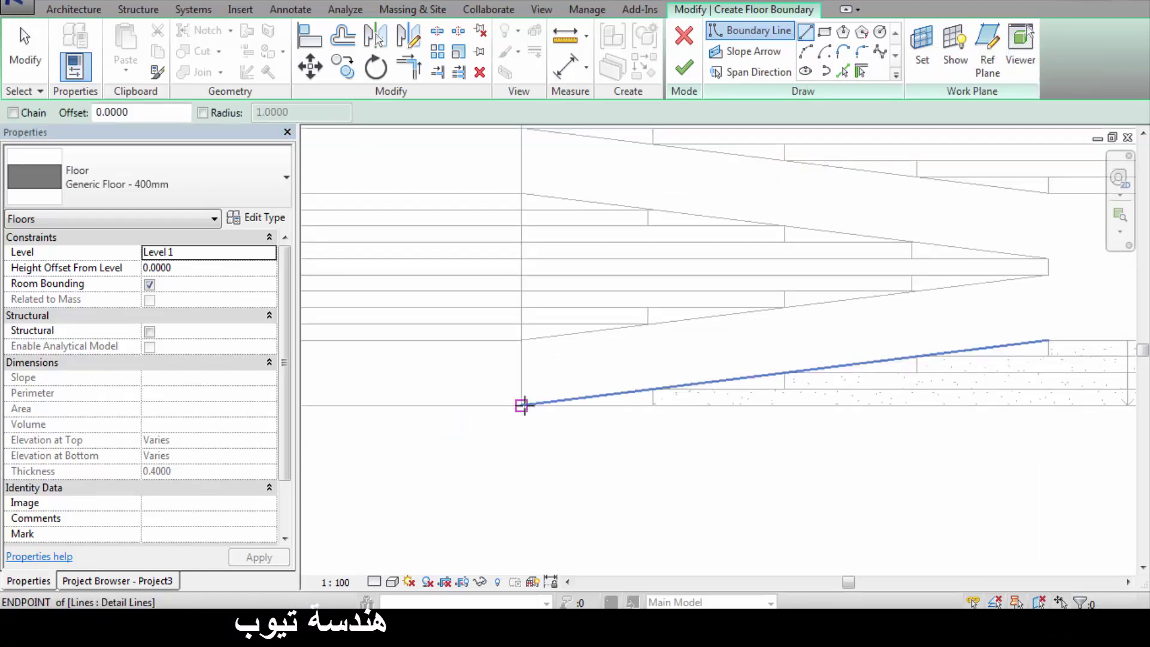
click(523, 406)
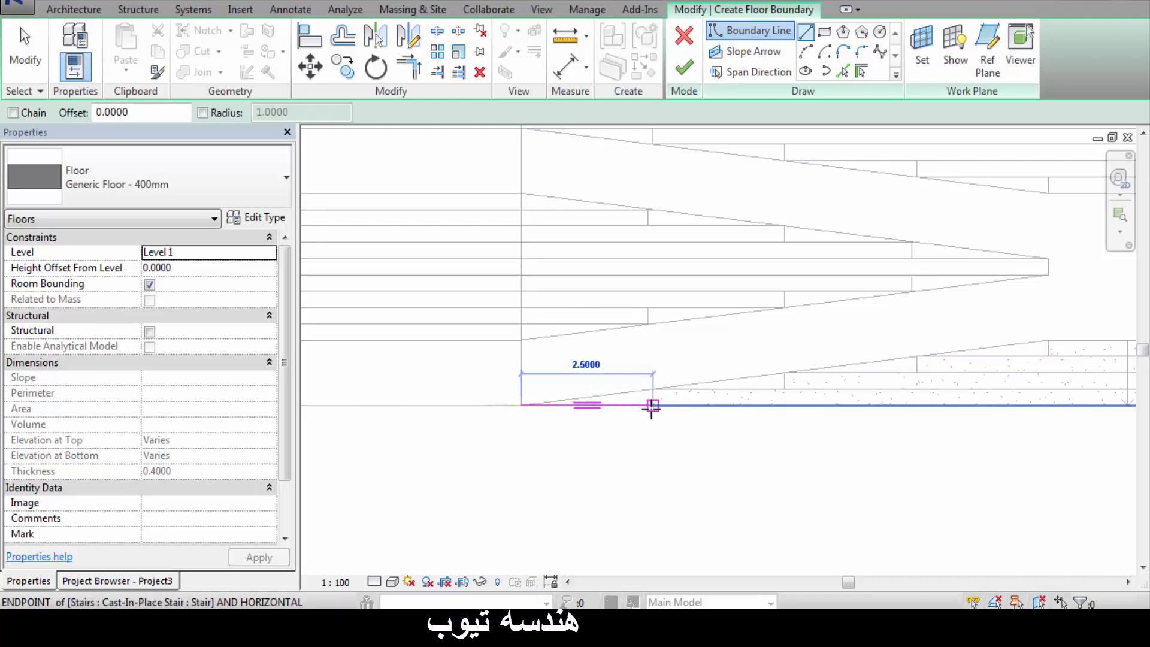
click(652, 406)
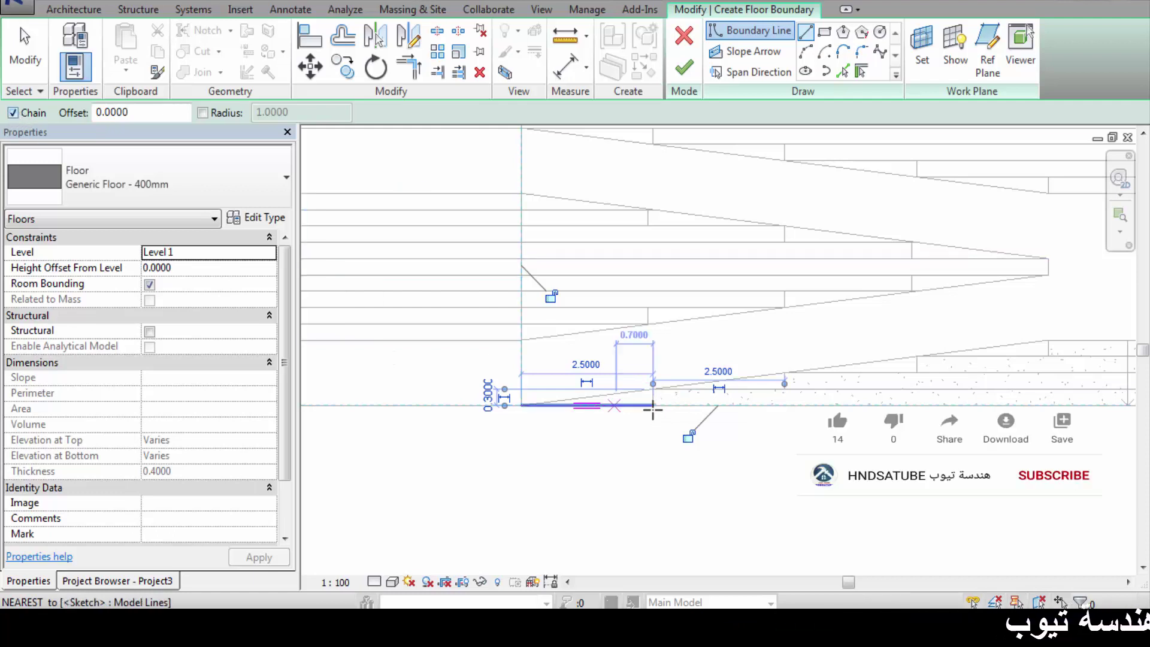
- Trace the lower stepped edge with 0.3 risers and 2.5 treads, then the 1.5 end edge
click(653, 405)
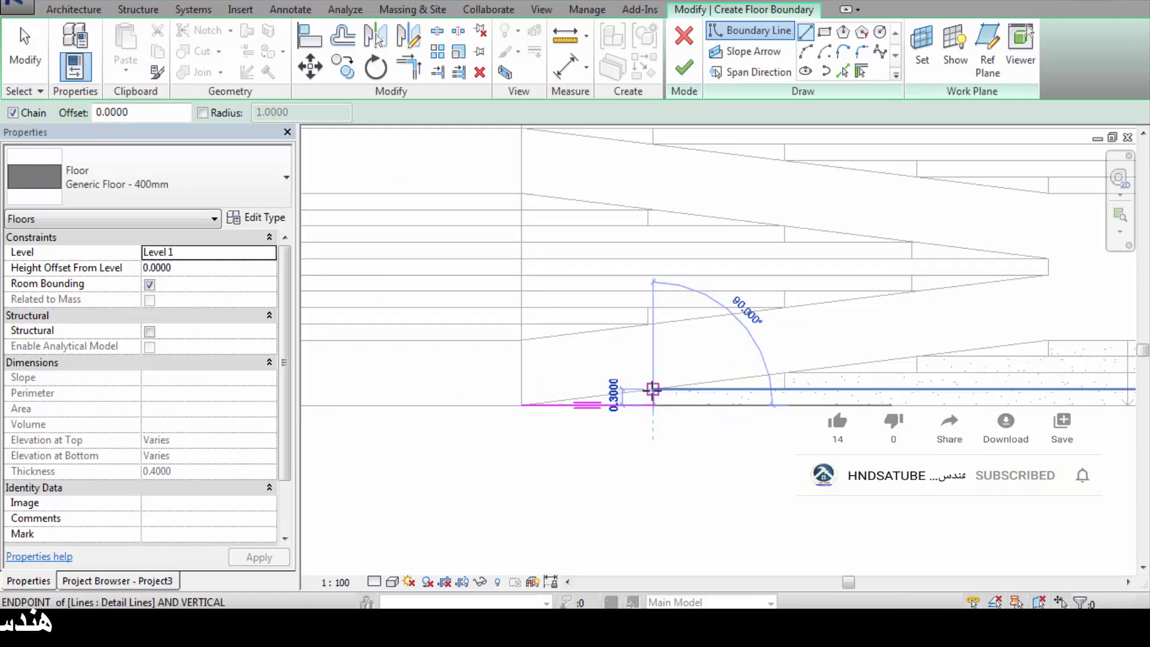
click(782, 392)
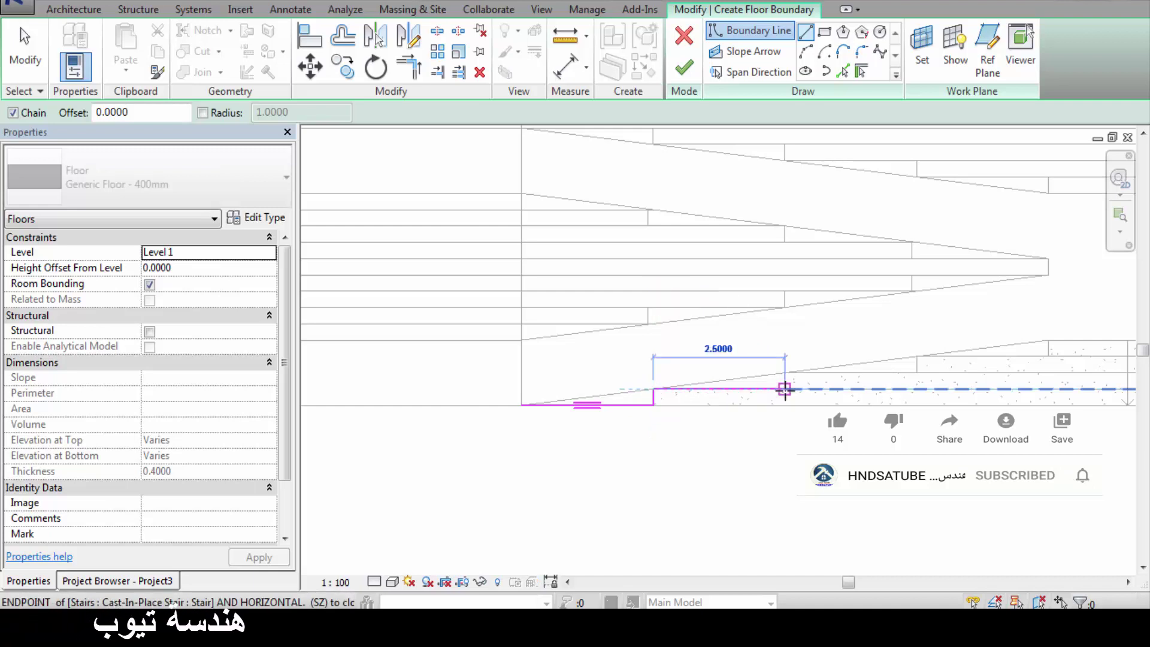
click(785, 389)
click(785, 373)
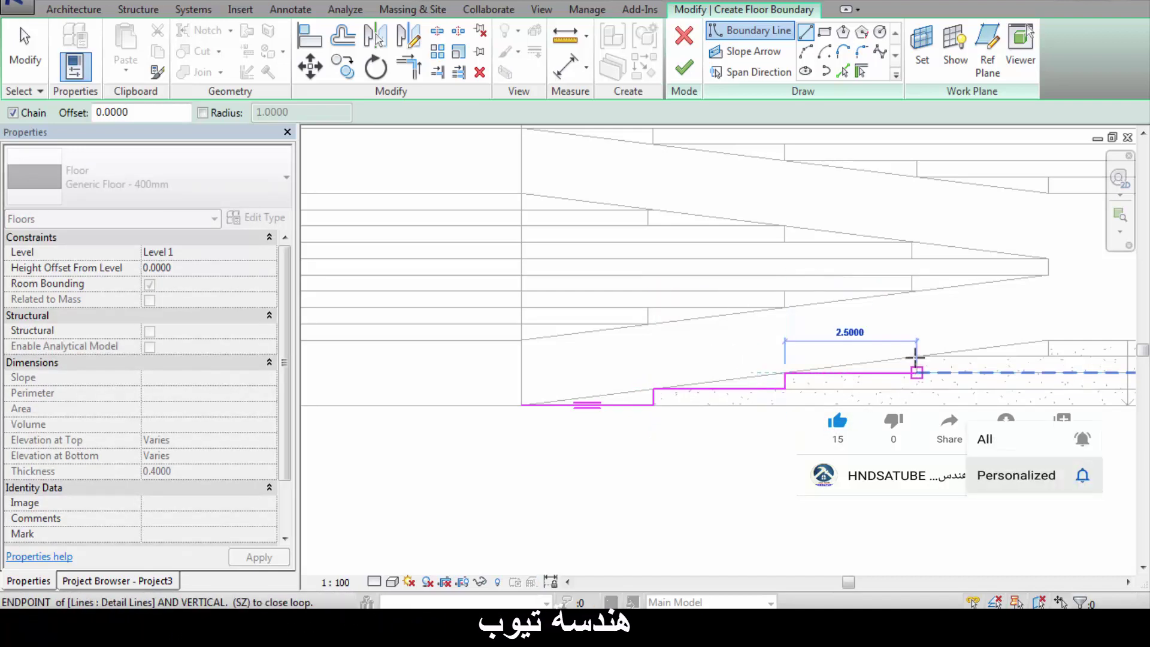
click(917, 372)
click(916, 356)
click(1048, 355)
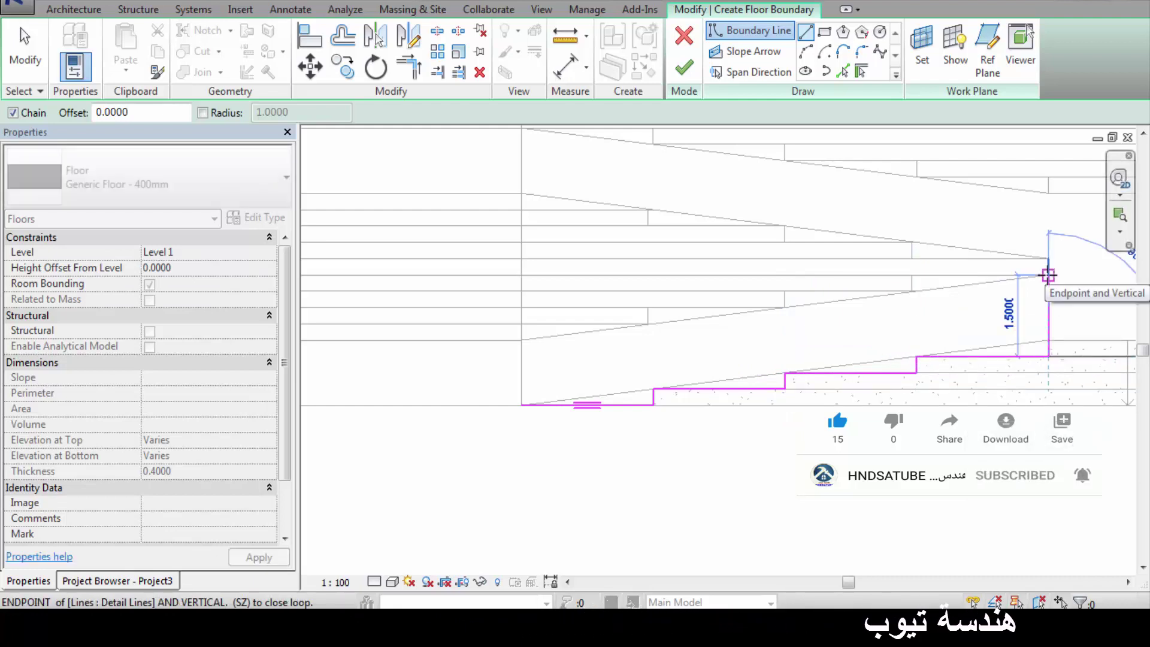
click(1049, 275)
- Draw the upper edge leftward with 0.3 drops and 2.4/2.6 treads, closing the loop
click(912, 275)
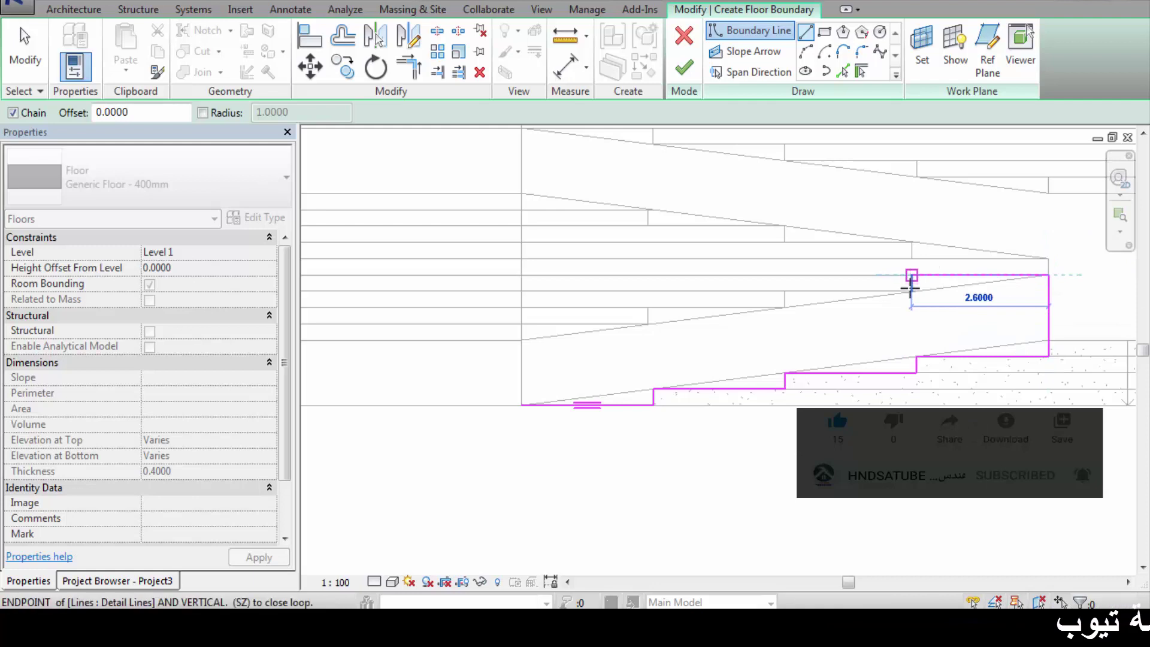
click(911, 291)
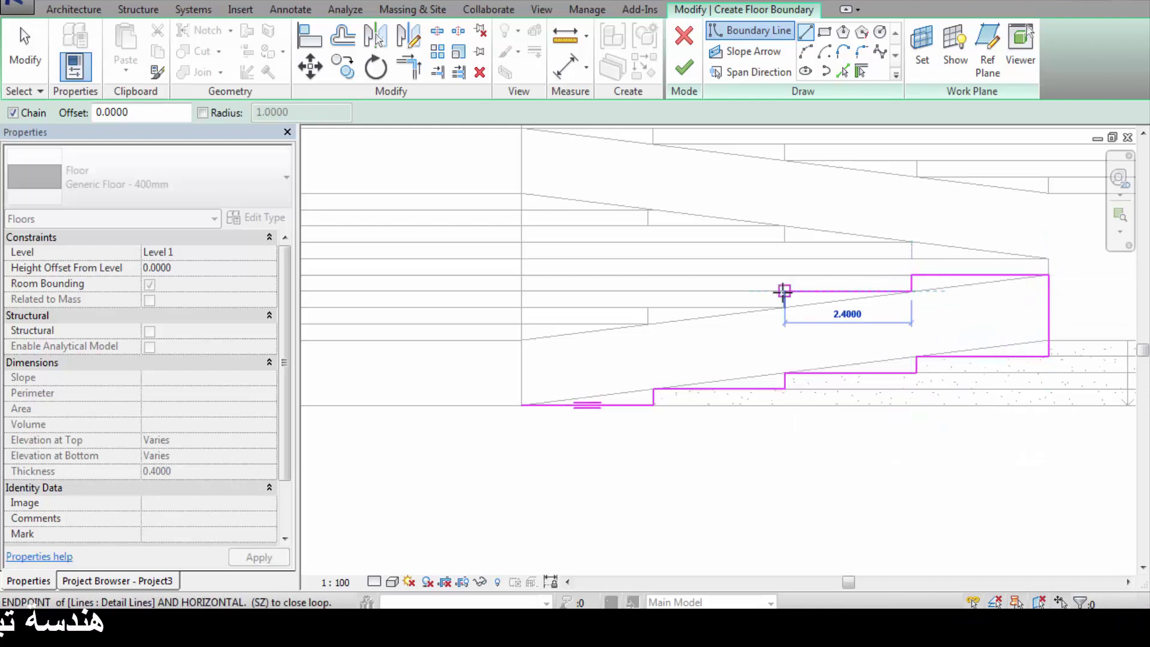
click(785, 292)
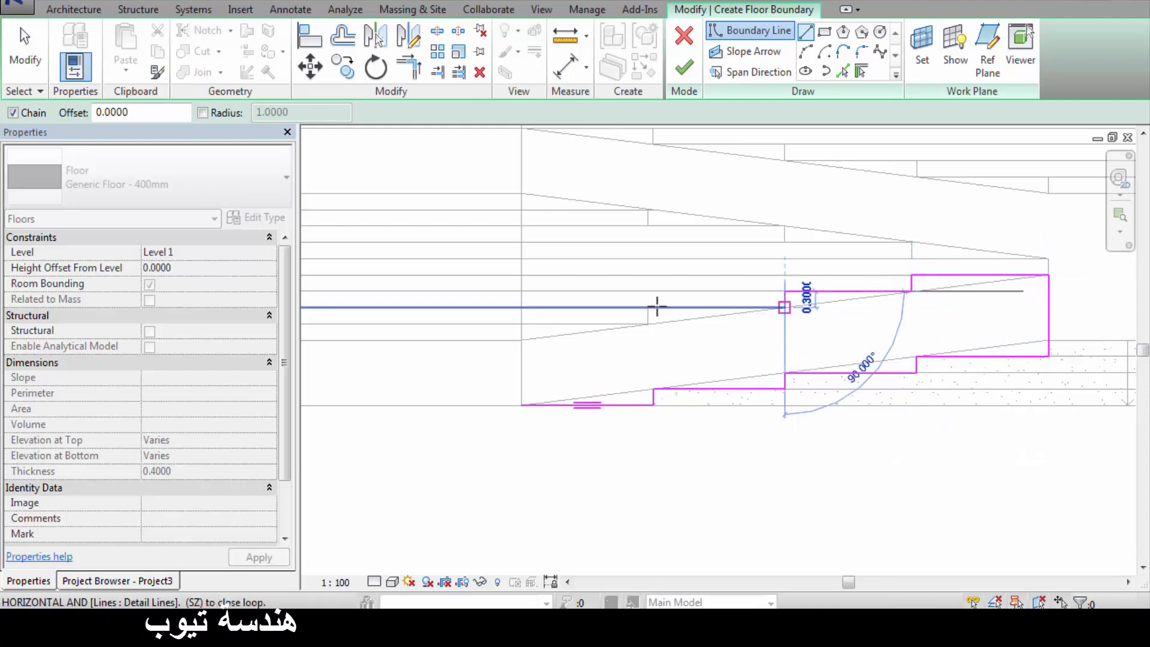
click(659, 308)
click(648, 308)
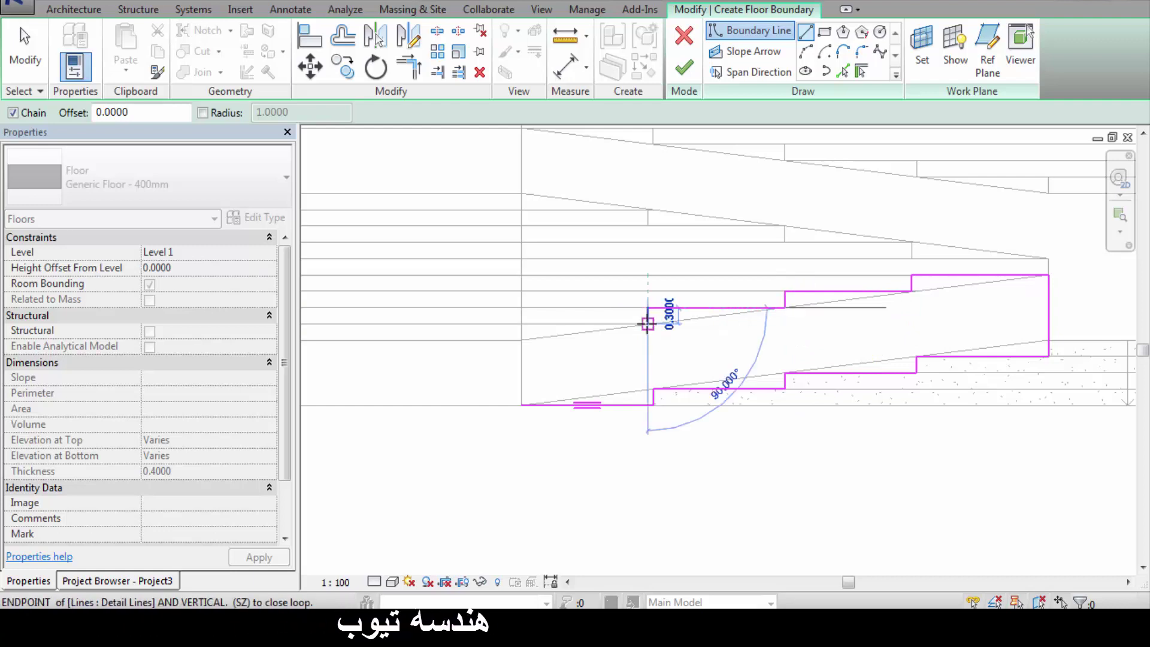
click(521, 324)
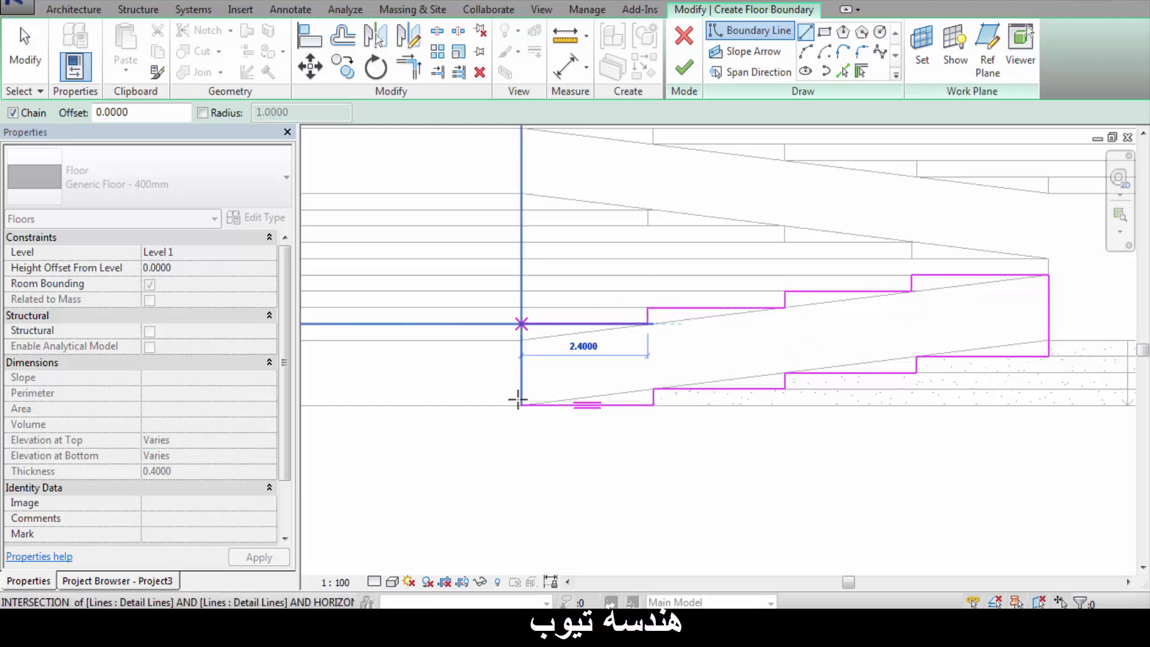
click(522, 324)
click(522, 405)
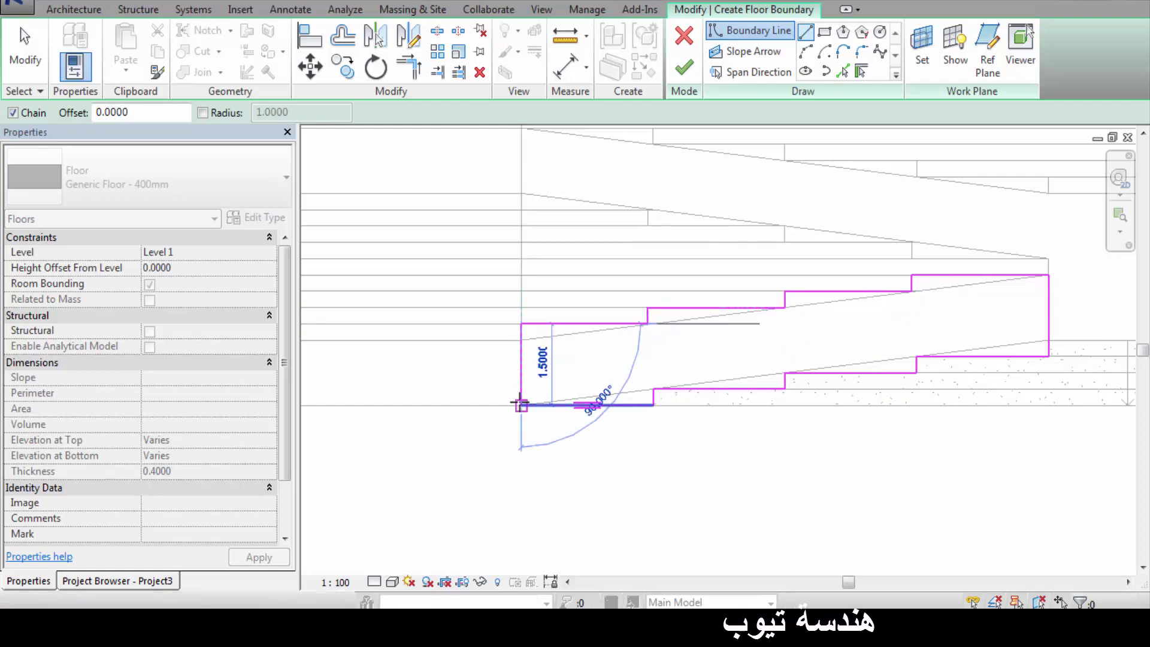
key(Escape)
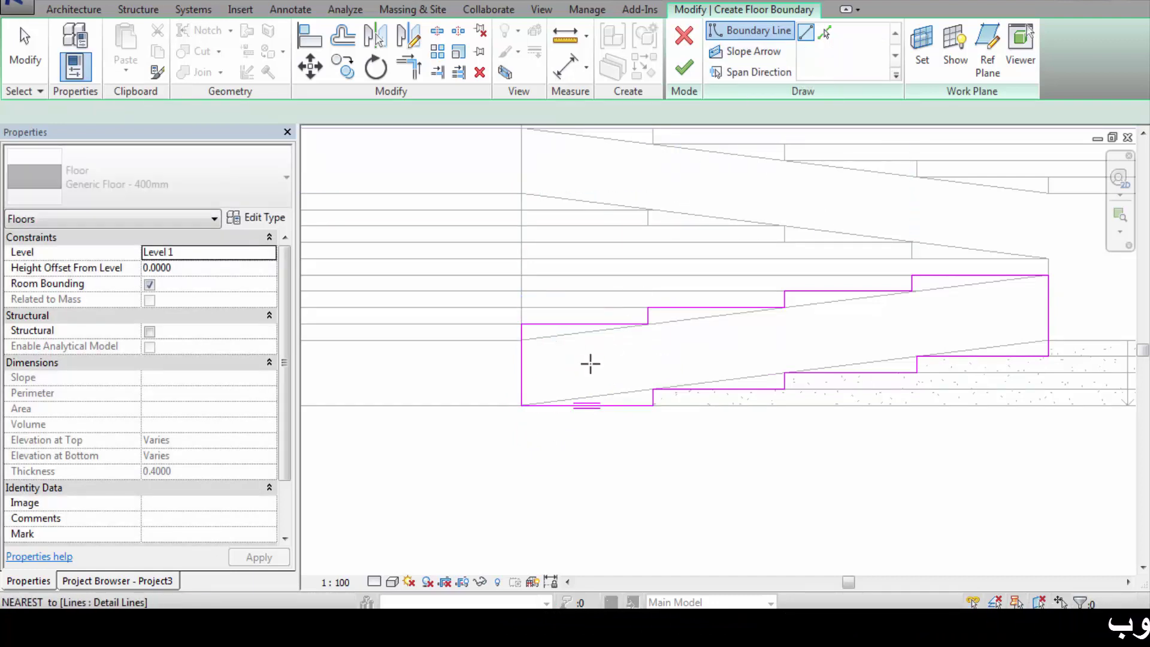
- Draw a slope arrow from the floor's lower-left corner to its right corner
click(521, 405)
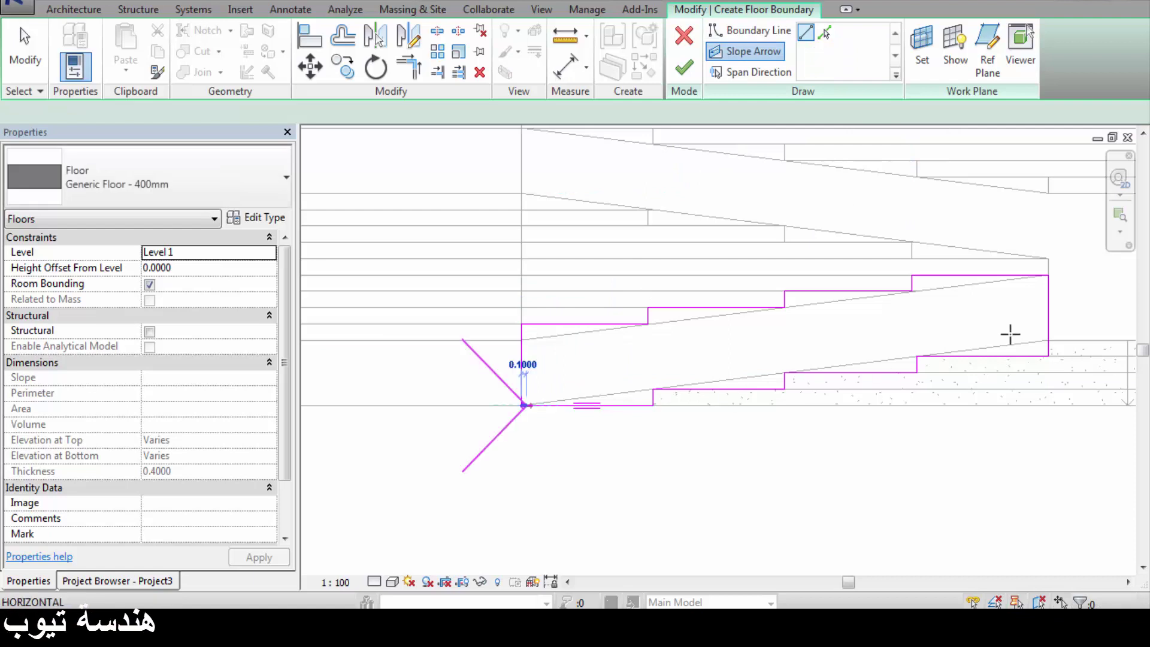
click(1048, 340)
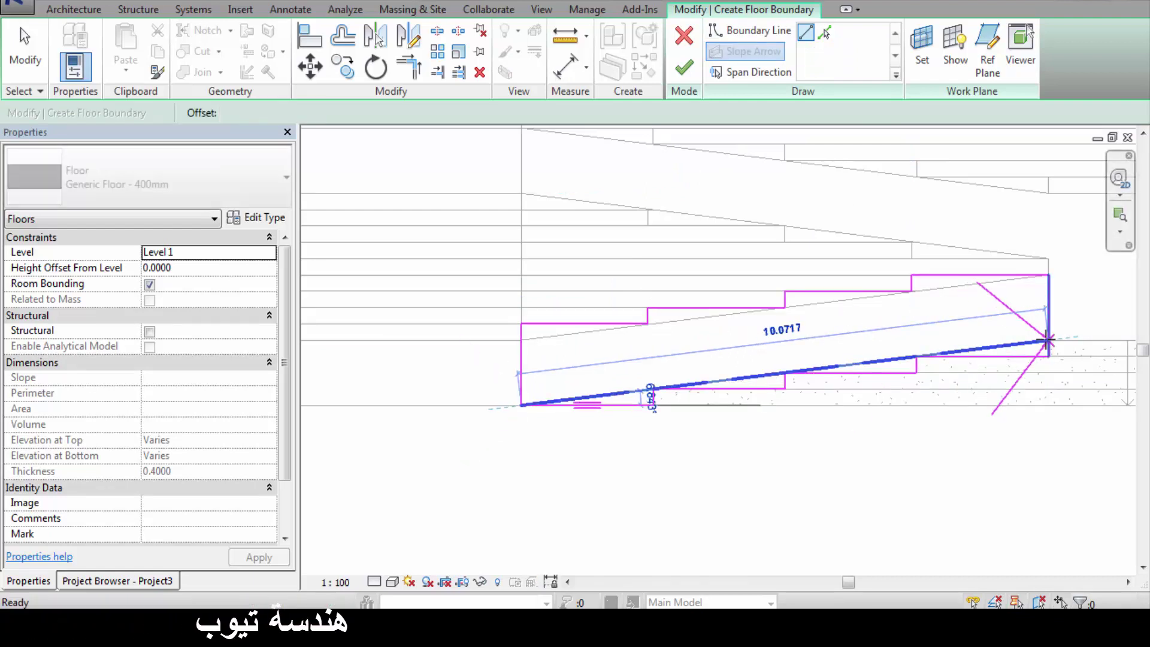
key(Escape)
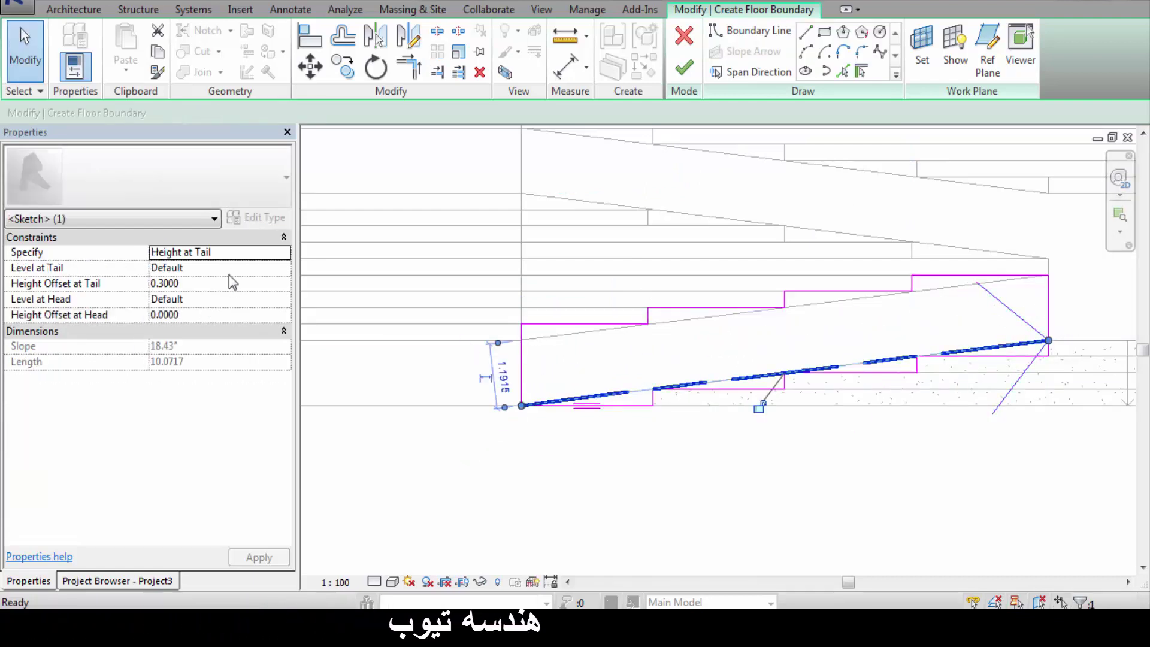
- Set the arrow's tail to Level 1 with 0 offset and head to Level 2, then finish the floor
click(229, 268)
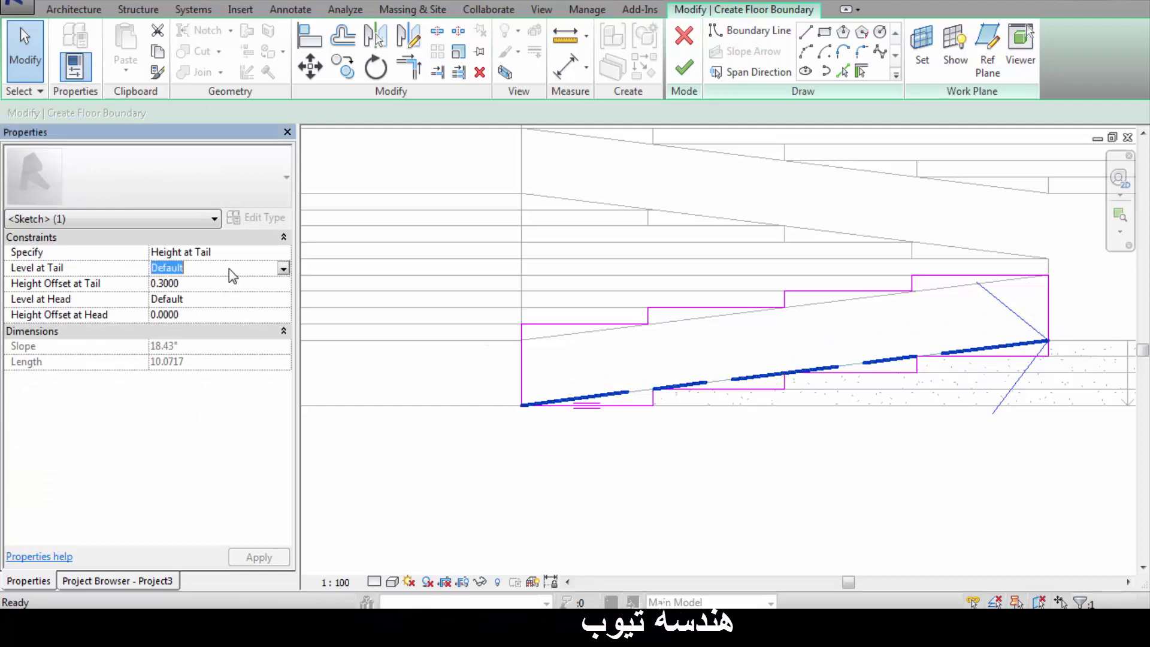
click(284, 271)
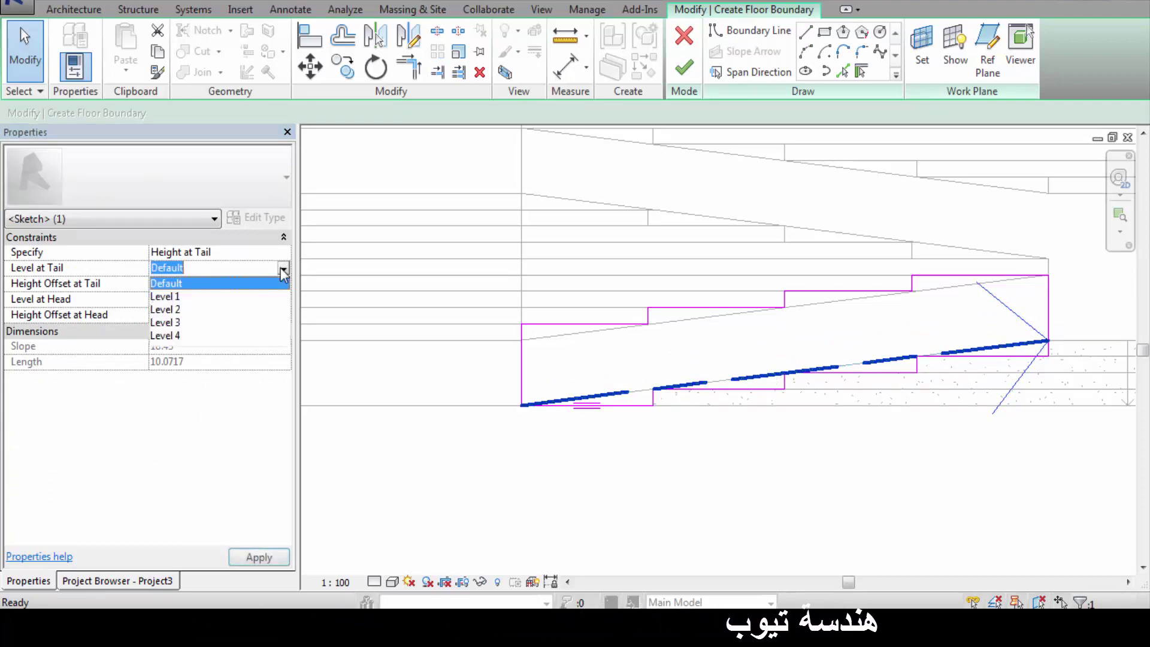
click(175, 305)
click(196, 280)
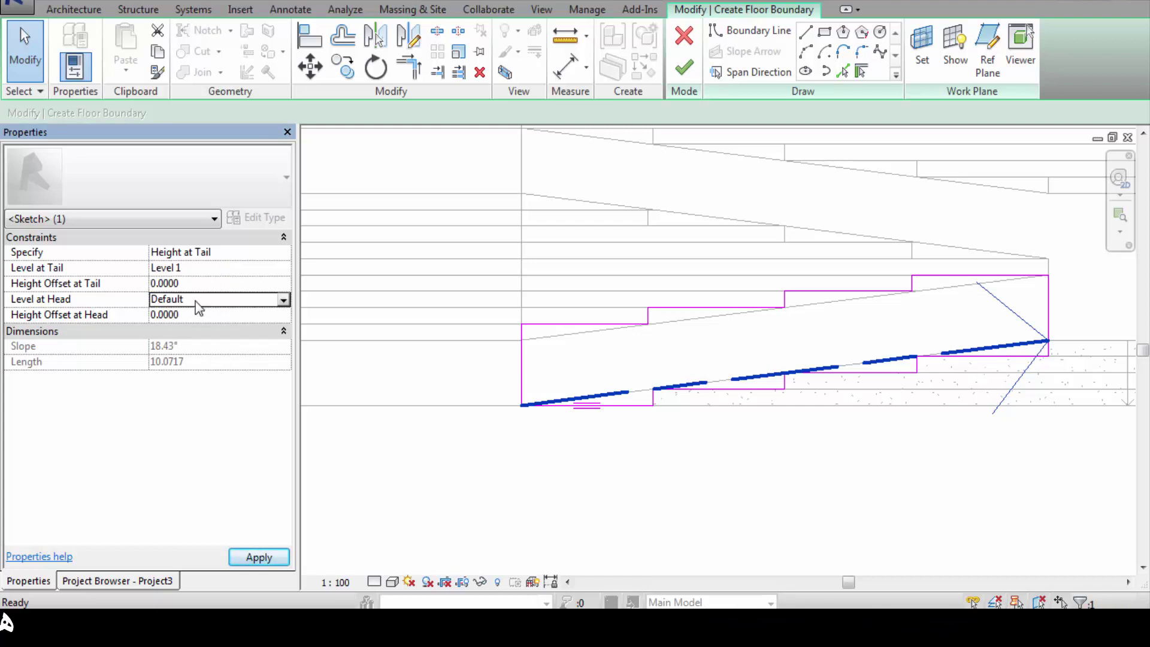
click(284, 300)
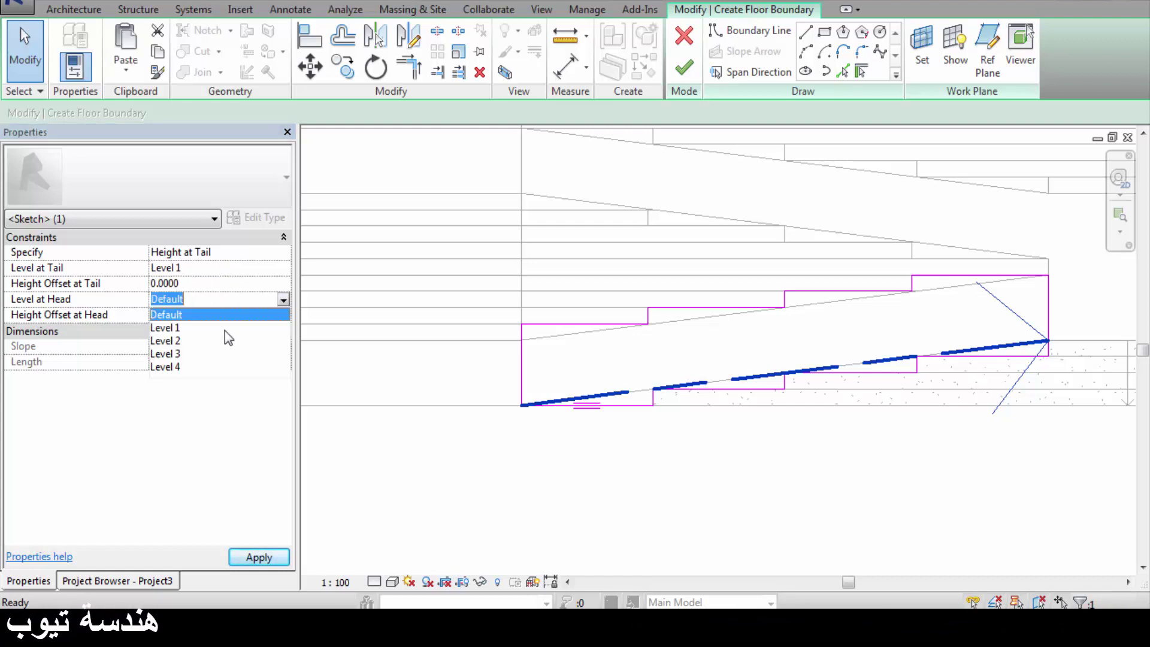
click(173, 341)
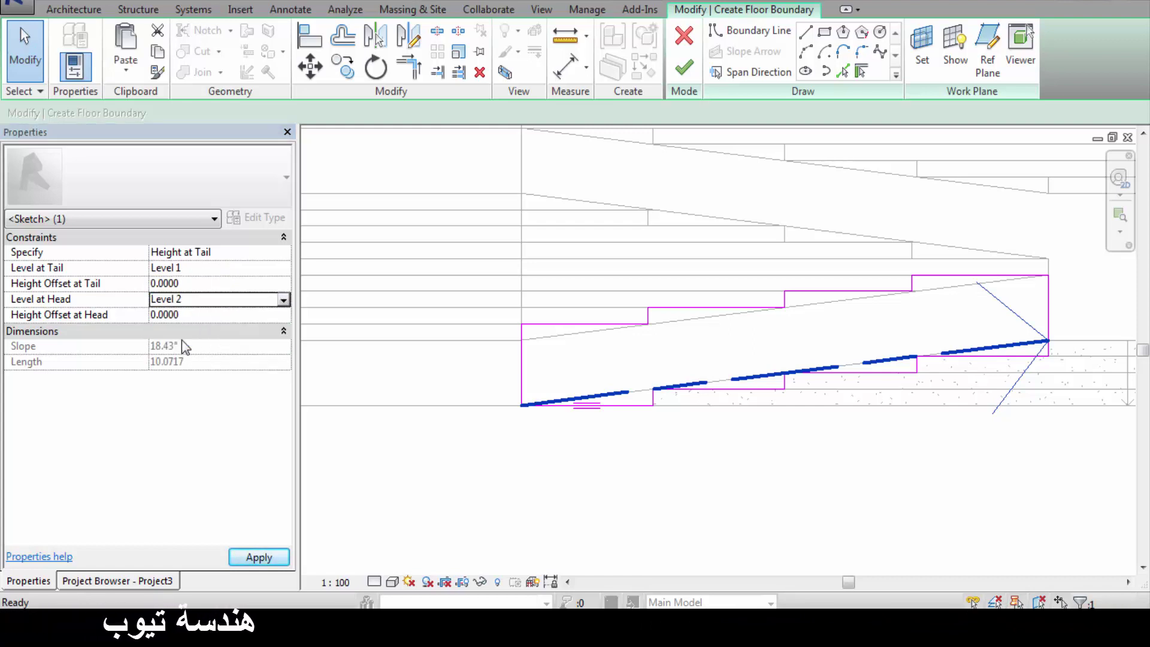
click(255, 559)
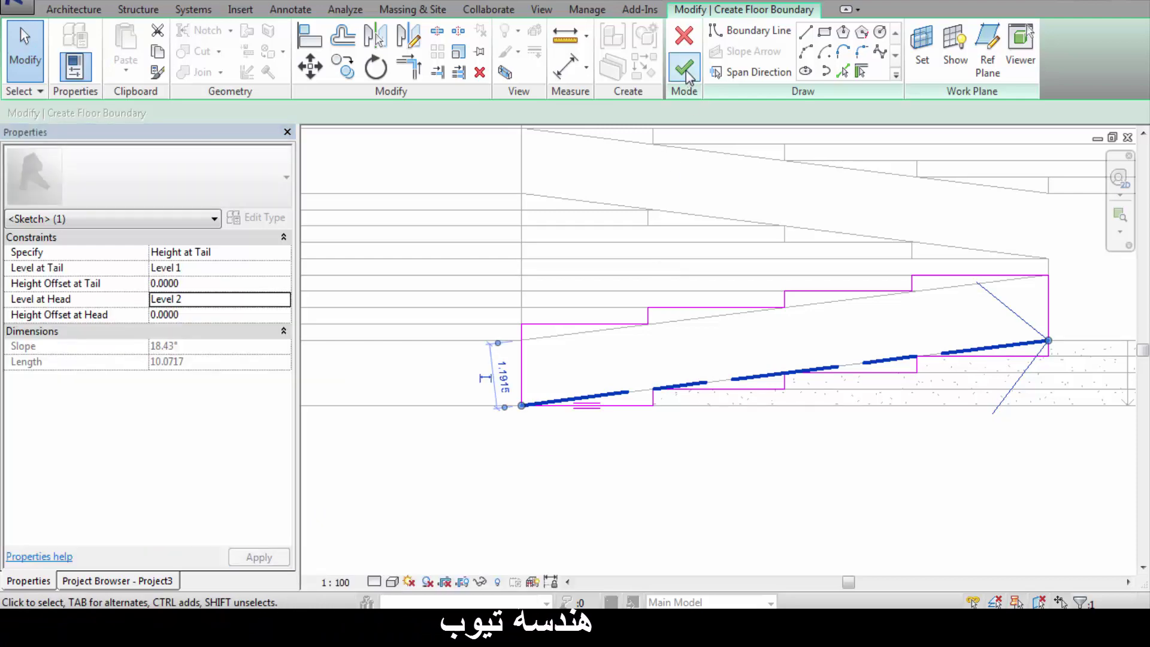
click(686, 72)
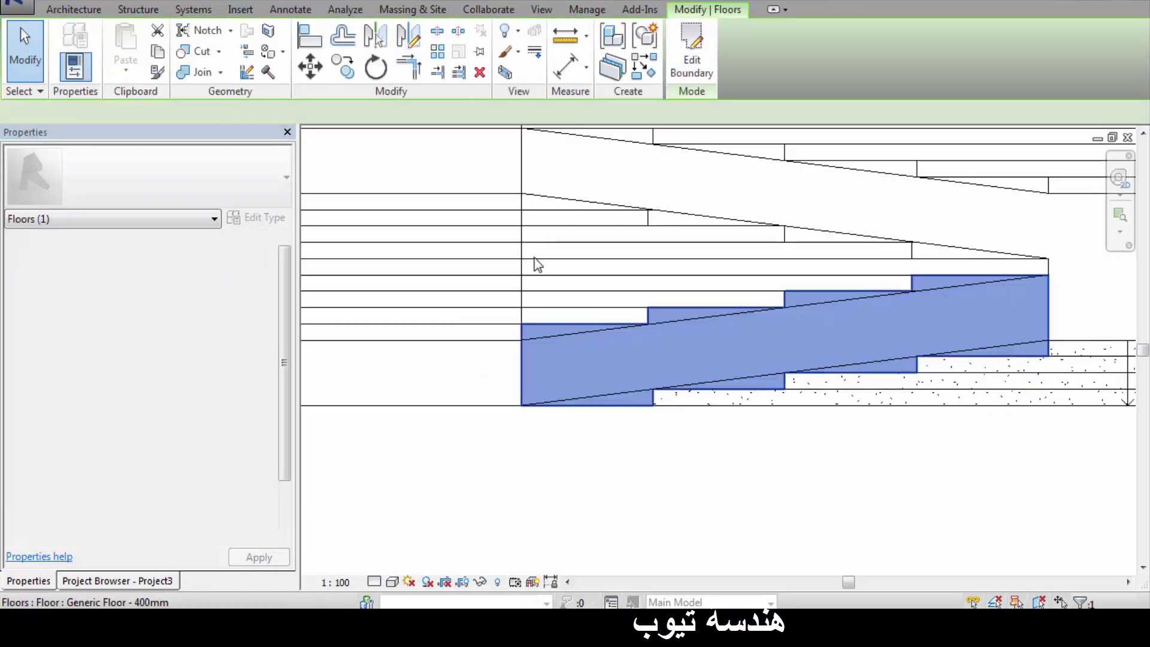
- Show the model in 3D at an isometric angle with shadows turned on
click(284, 3)
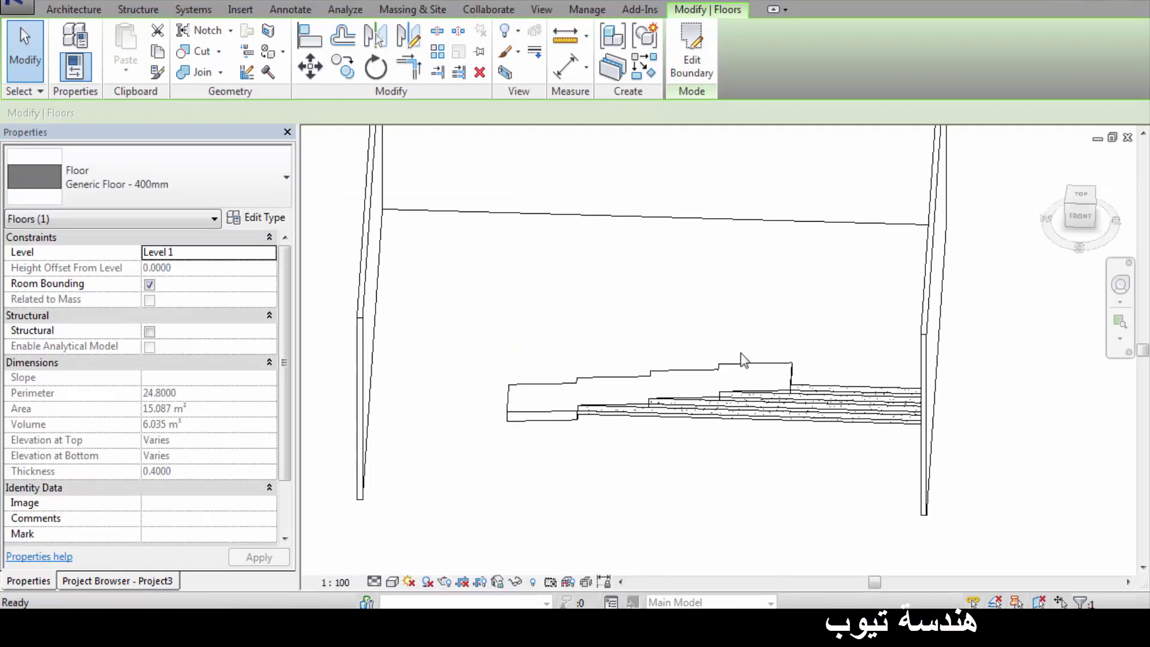
shift+middle_drag(646, 486, 787, 498)
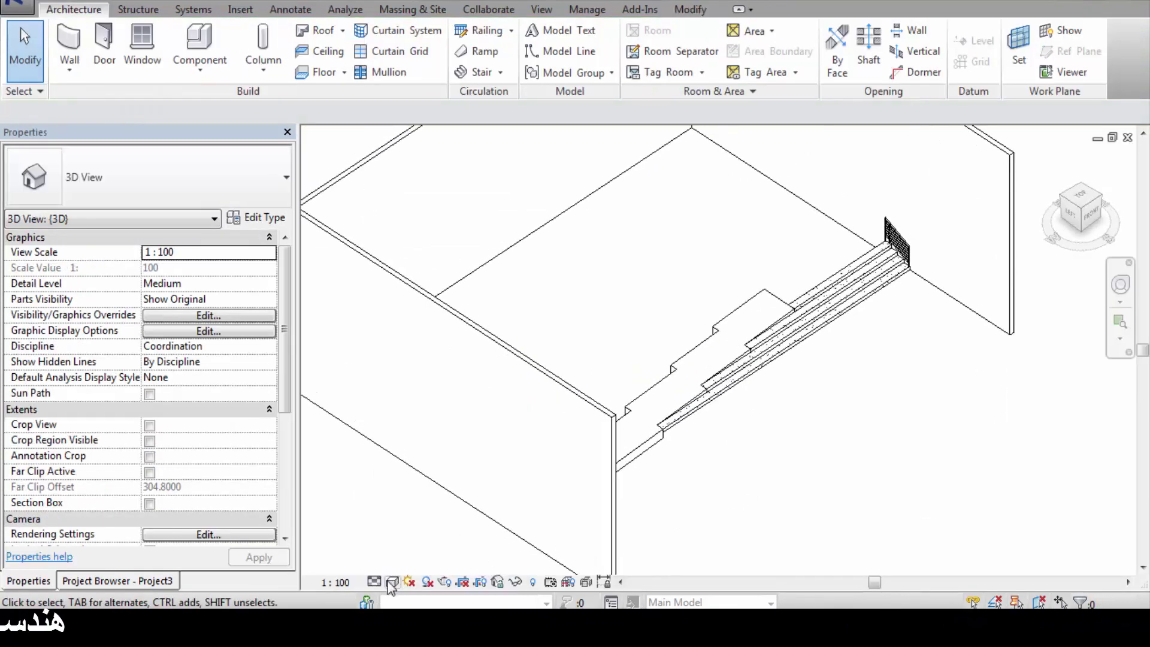
click(427, 583)
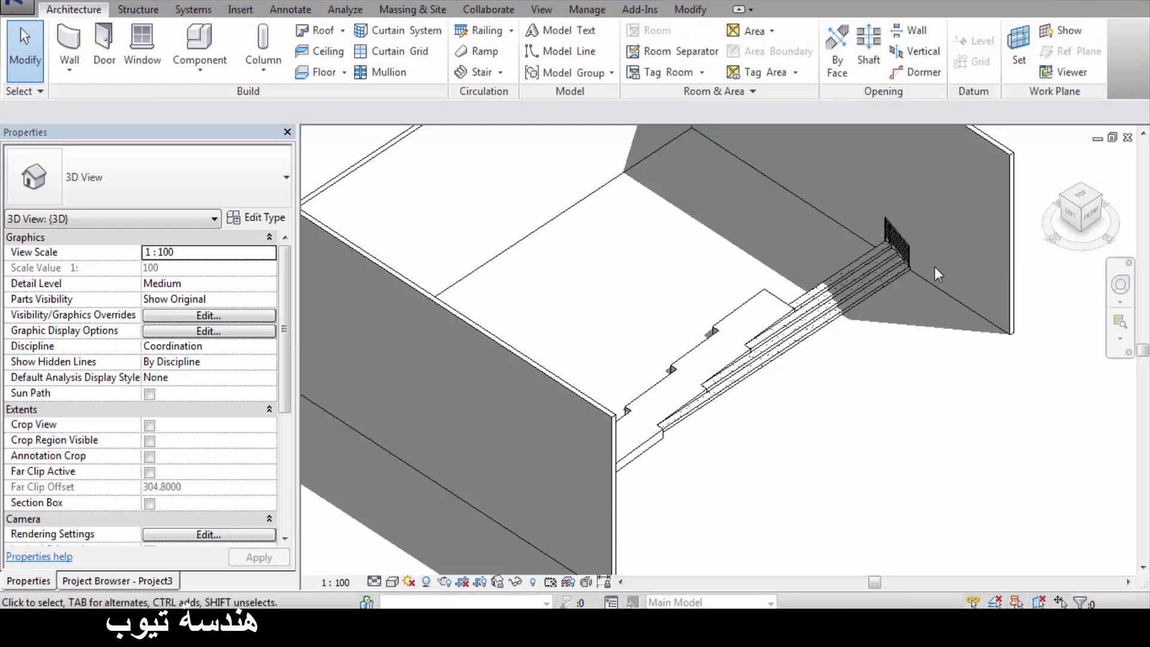
scroll(890, 235, up, 3)
- Delete the leftover stair railing, orbit for a closer look, and show the Project Browser
click(888, 233)
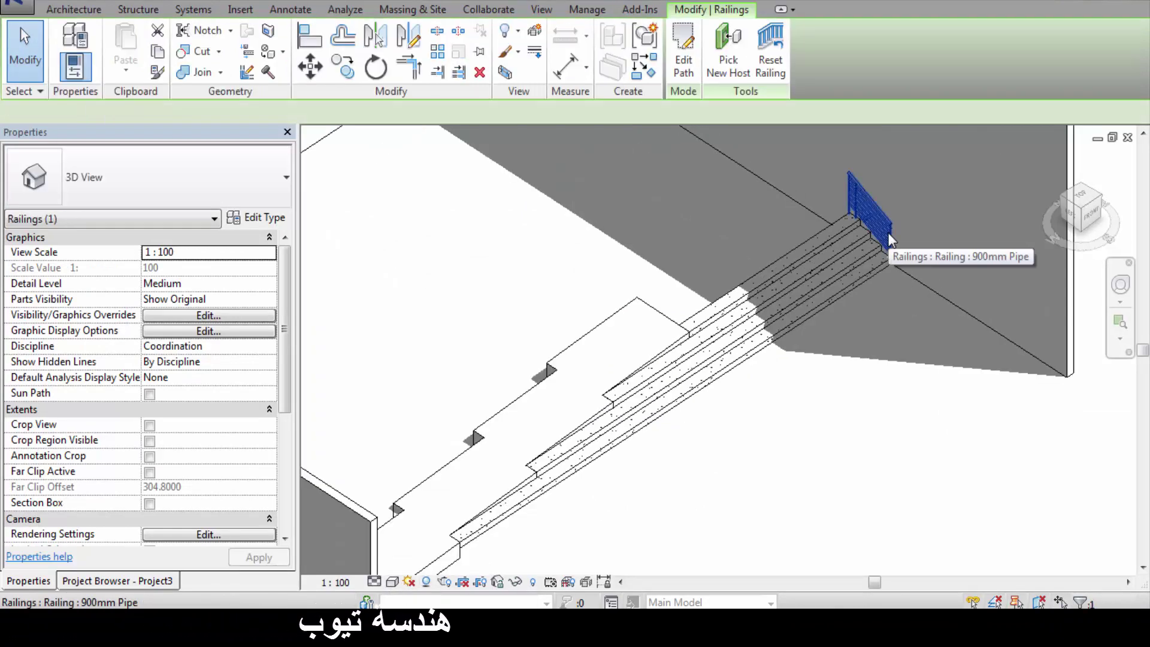
key(Delete)
shift+middle_drag(699, 463, 702, 450)
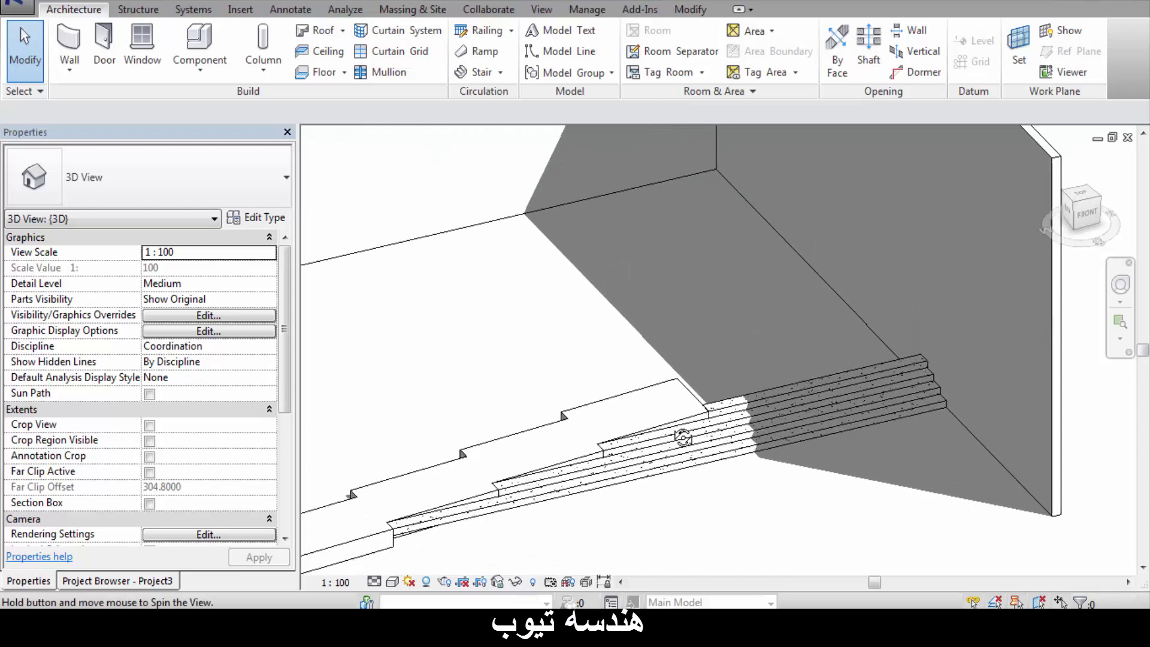
scroll(702, 451, down, 5)
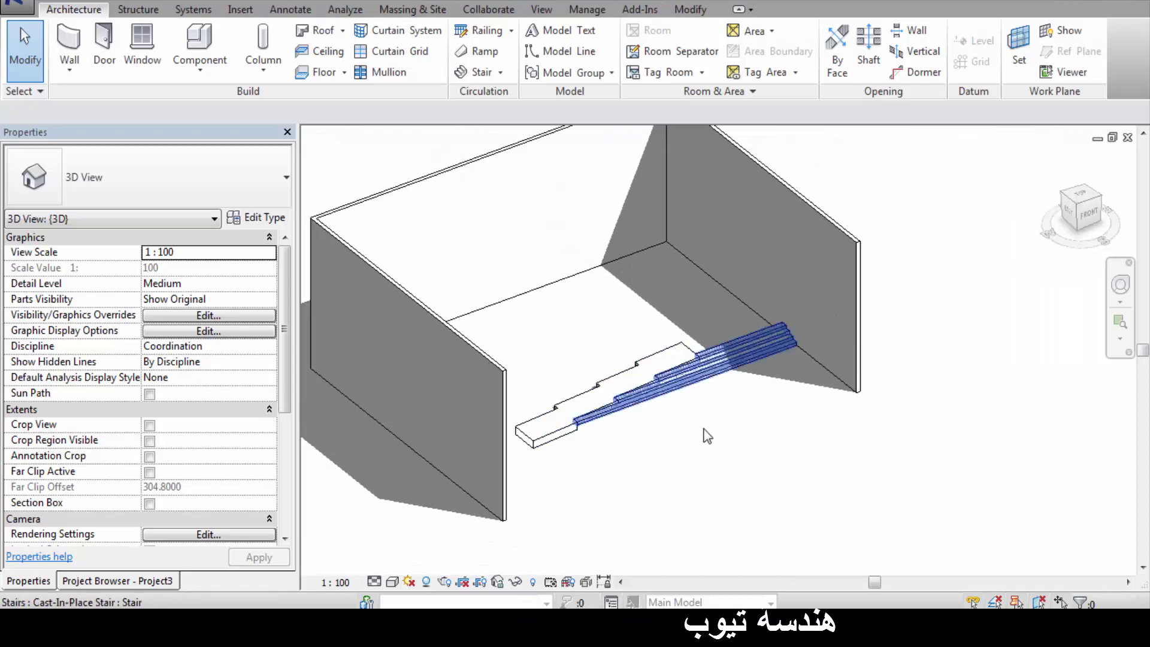
shift+middle_drag(676, 432, 673, 429)
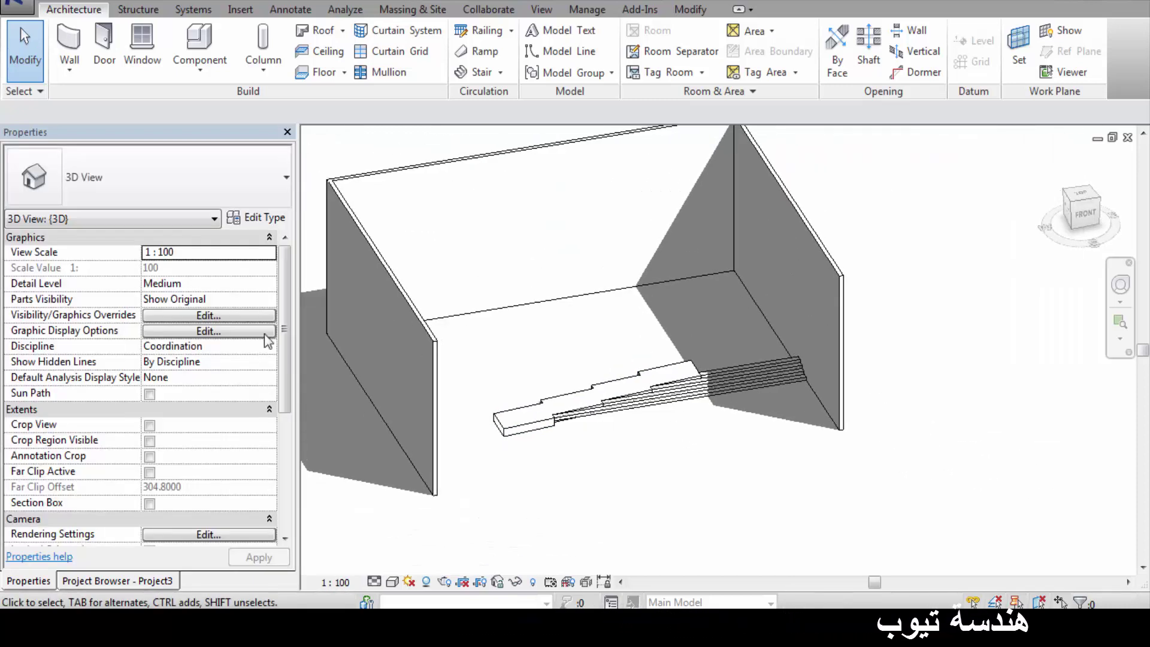
click(107, 582)
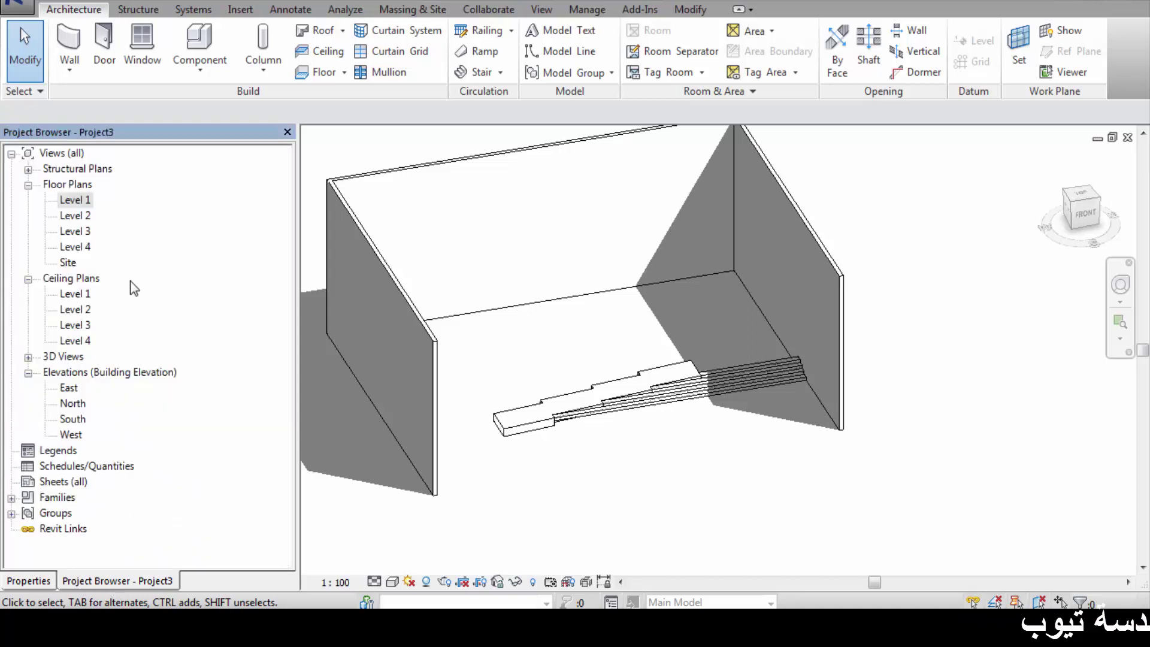
- On the Level 1 plan, frame the whole stair and start a new floor with boundary lines
double_click(76, 201)
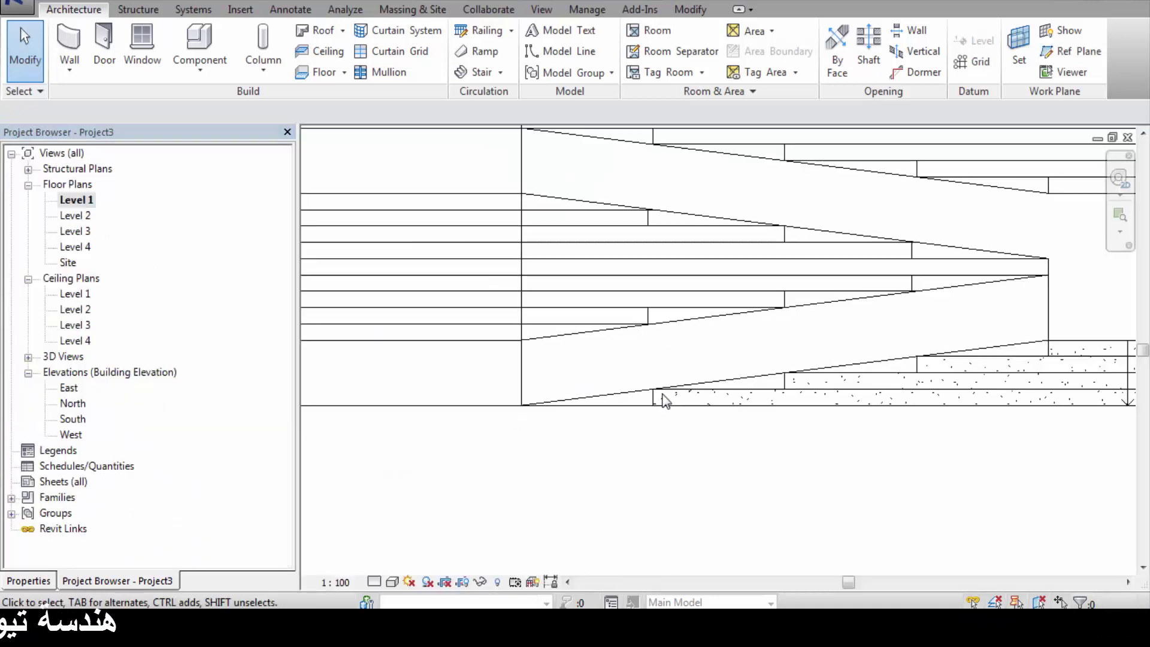
scroll(665, 401, down, 3)
middle_drag(560, 385, 586, 433)
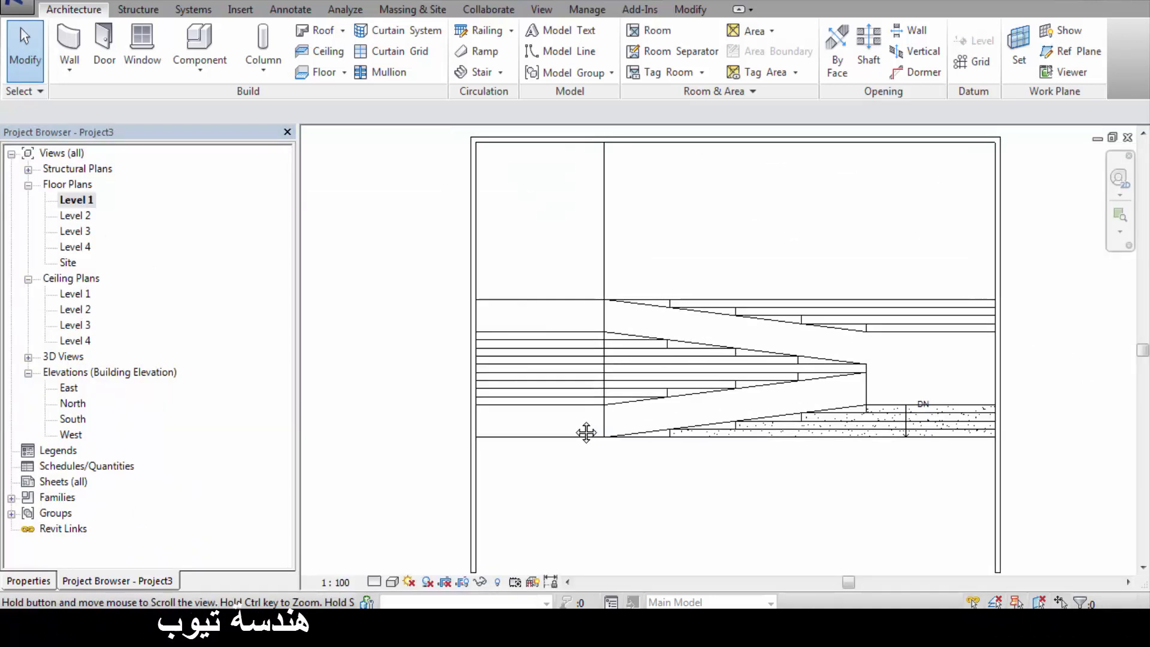
click(322, 70)
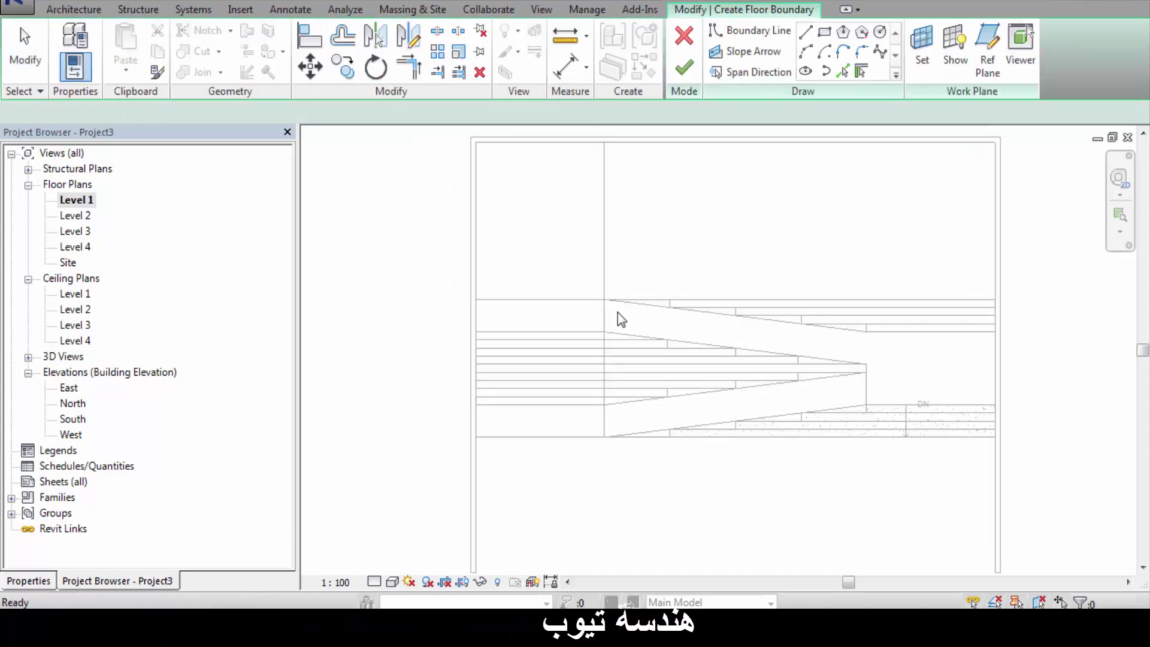
click(747, 34)
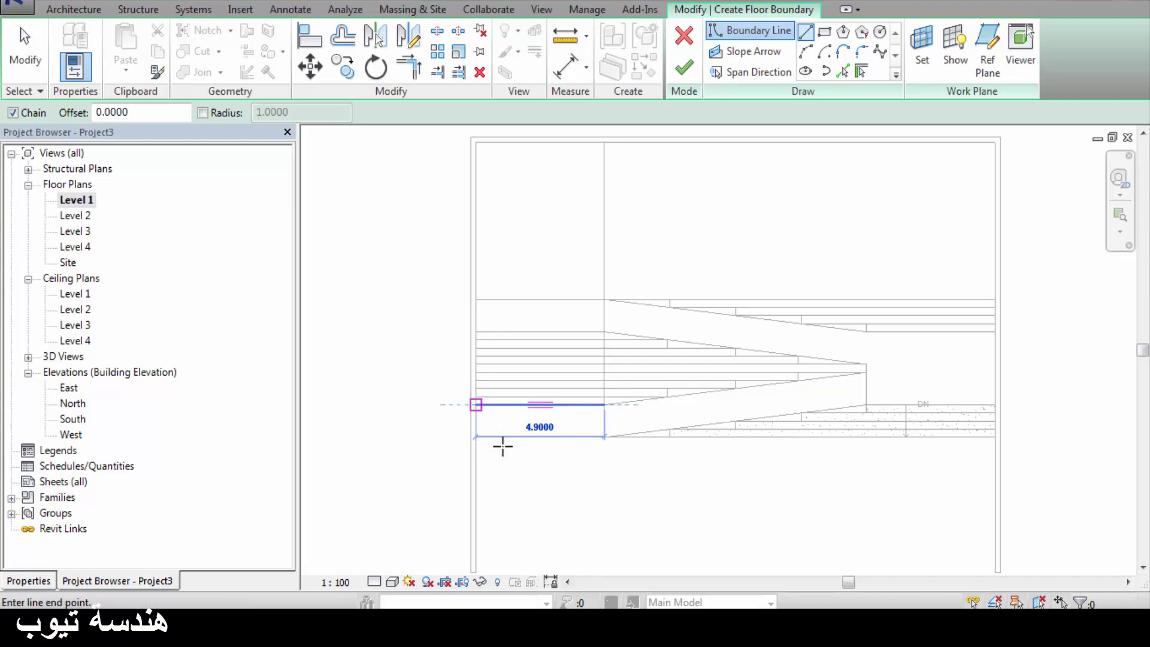
- Outline the floor along the walls and stair edge with a small notch, then finish it
click(479, 406)
scroll(501, 406, down, 4)
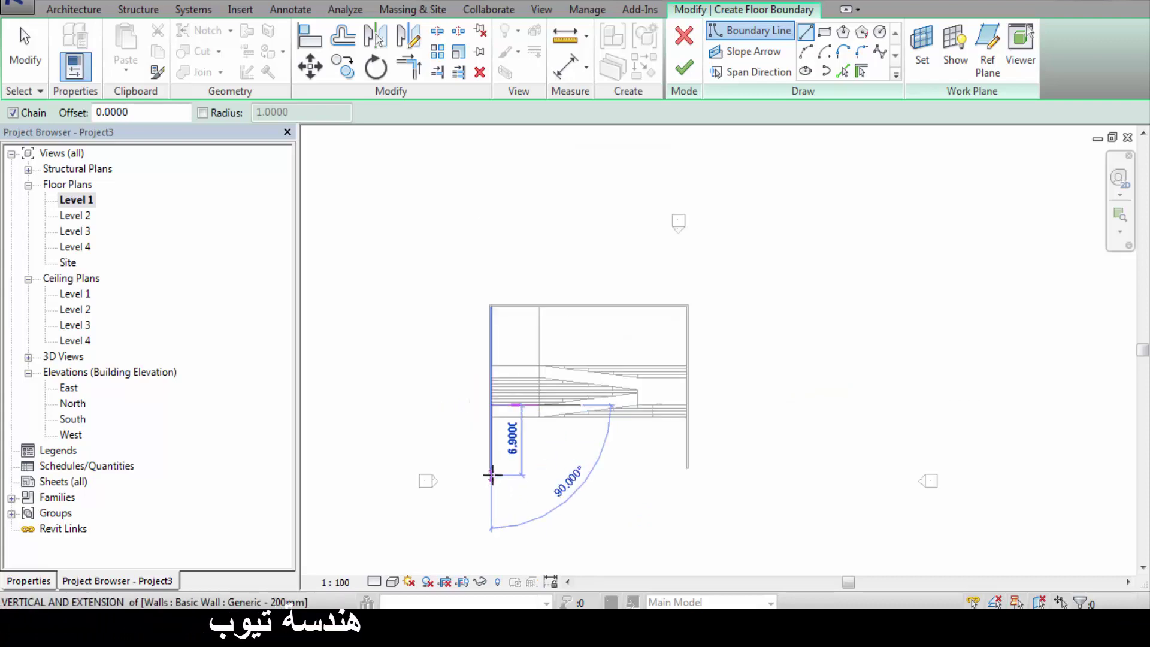
scroll(491, 478, up, 3)
click(769, 463)
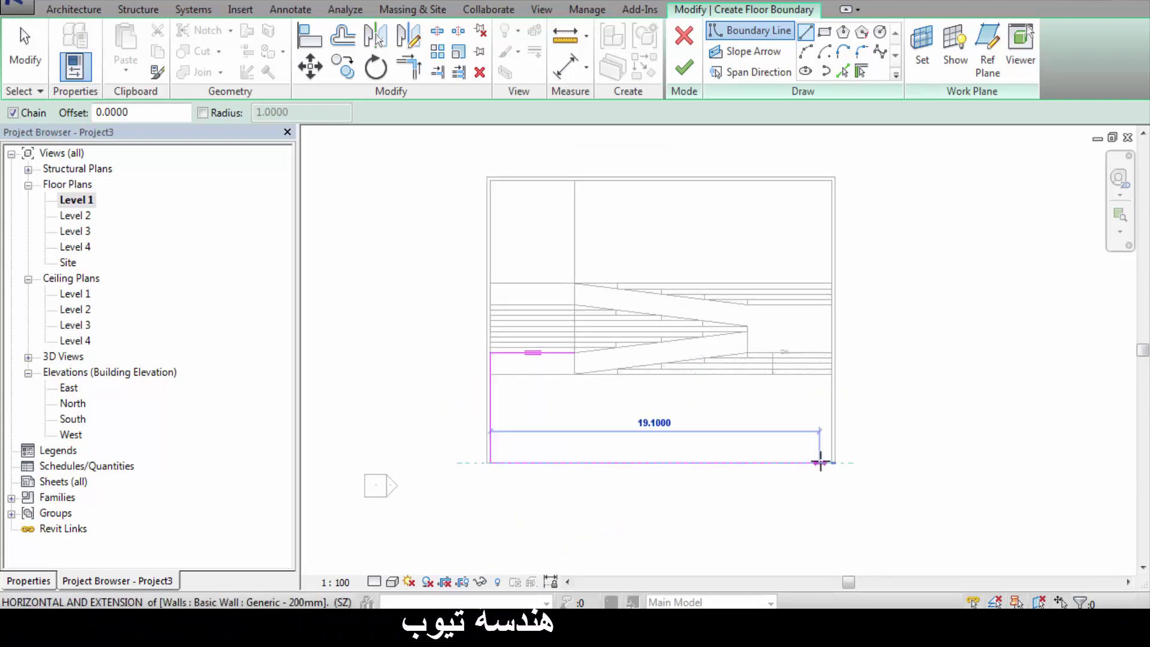
click(832, 463)
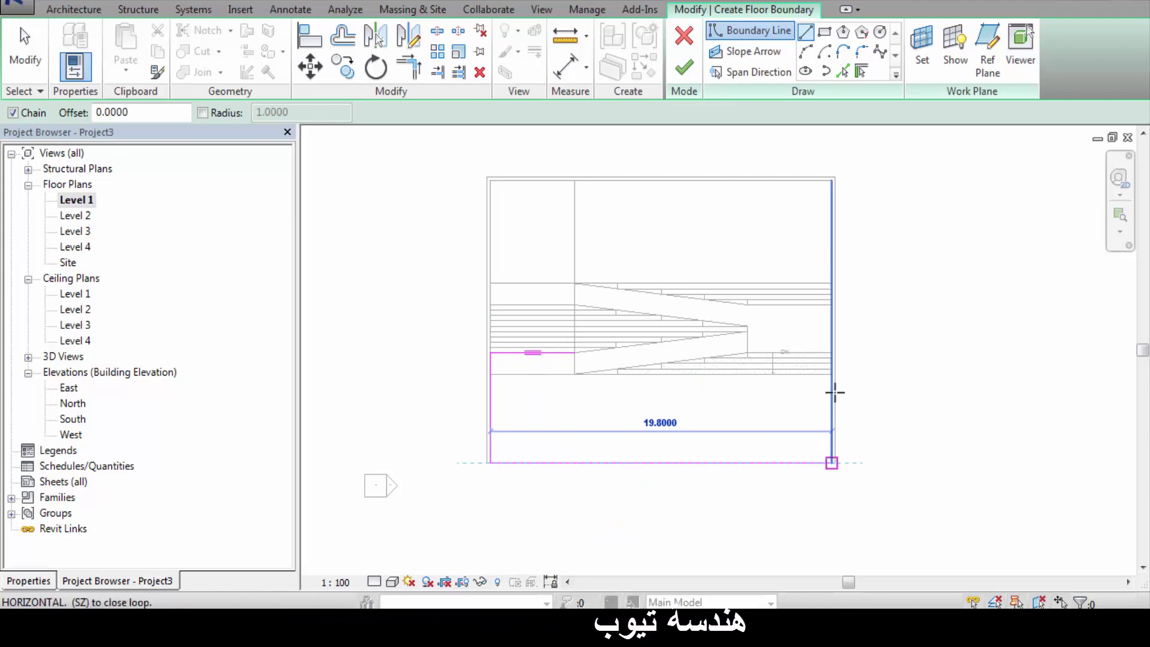
click(832, 374)
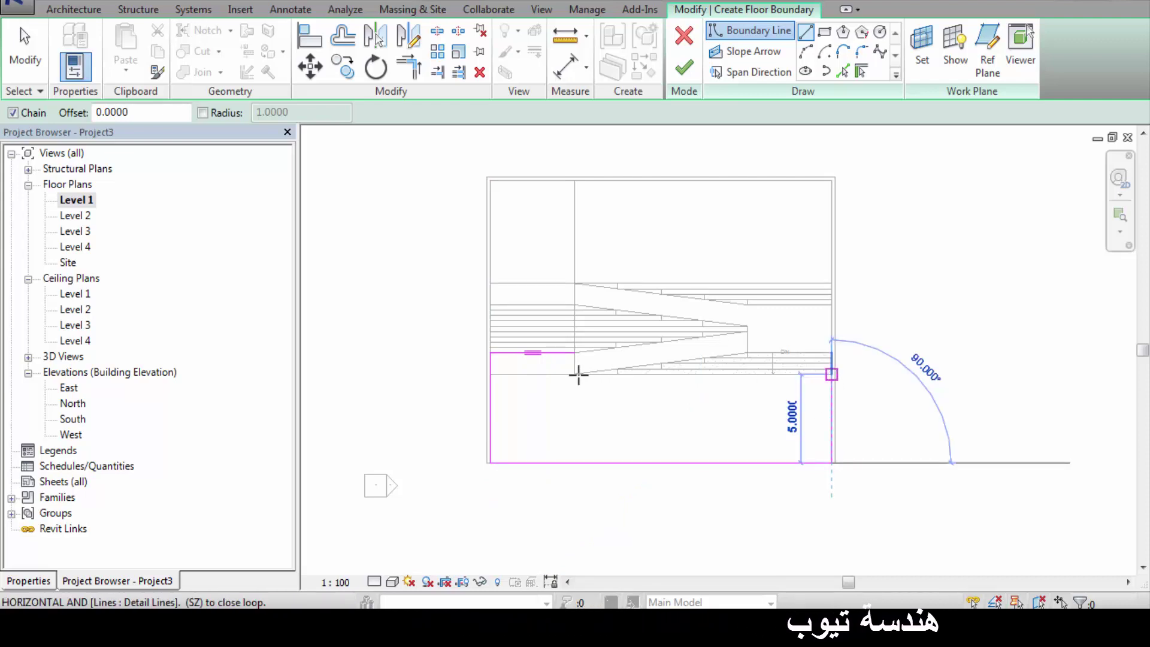
click(575, 374)
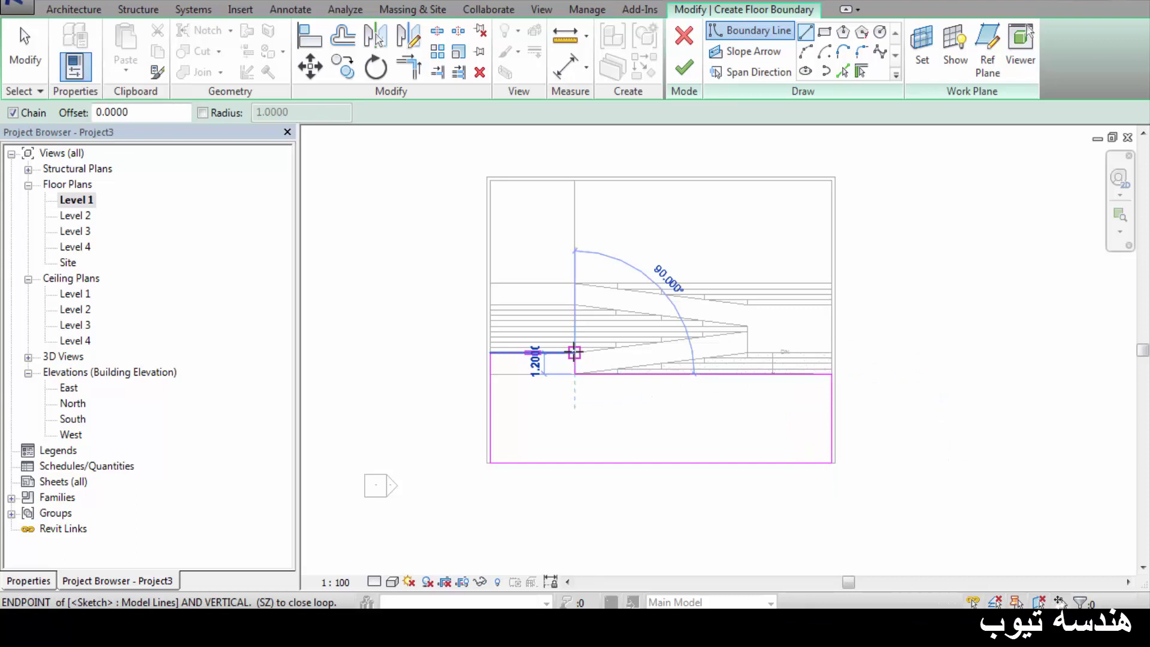
click(575, 352)
click(490, 353)
click(683, 67)
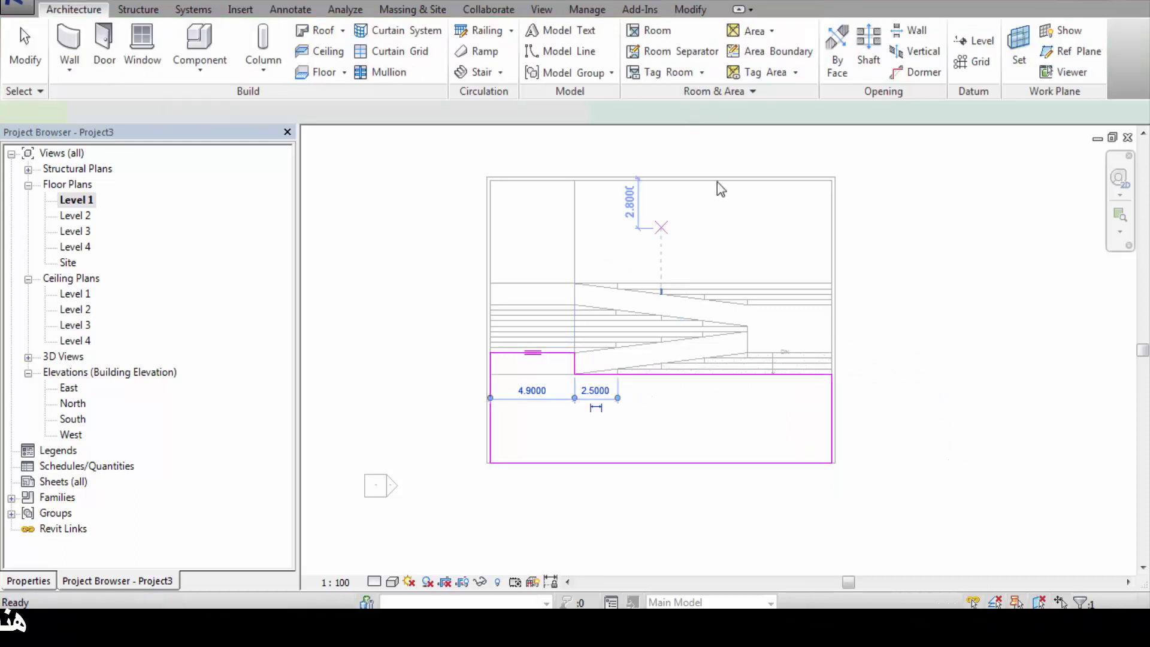
click(279, 2)
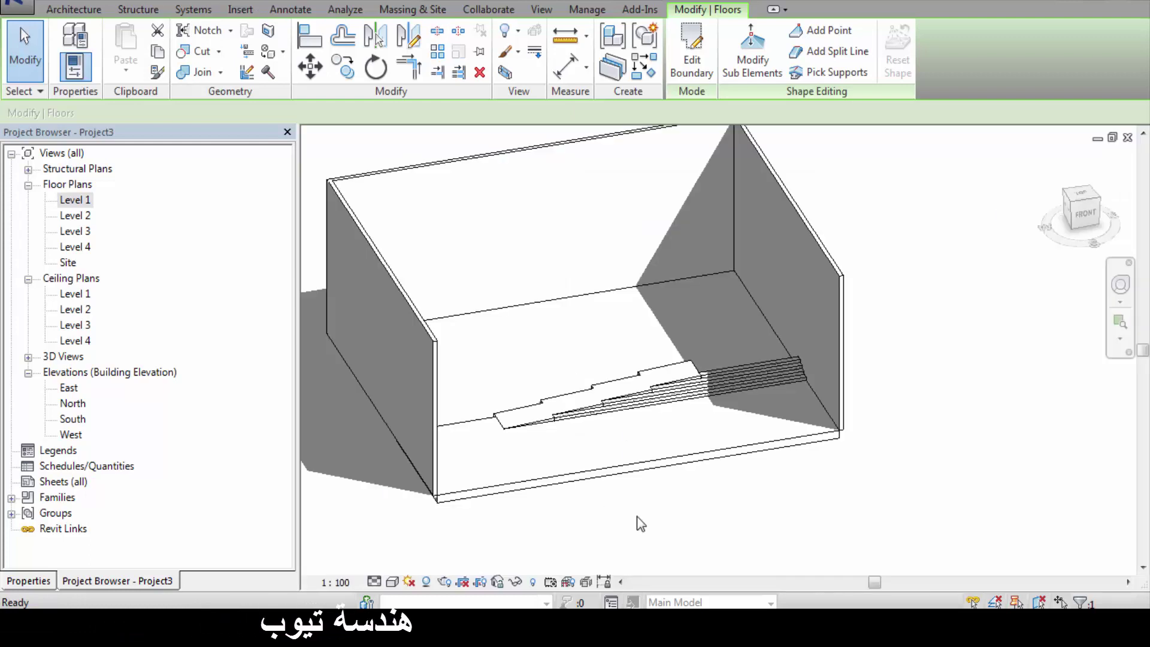
click(640, 524)
shift+middle_drag(663, 495, 663, 489)
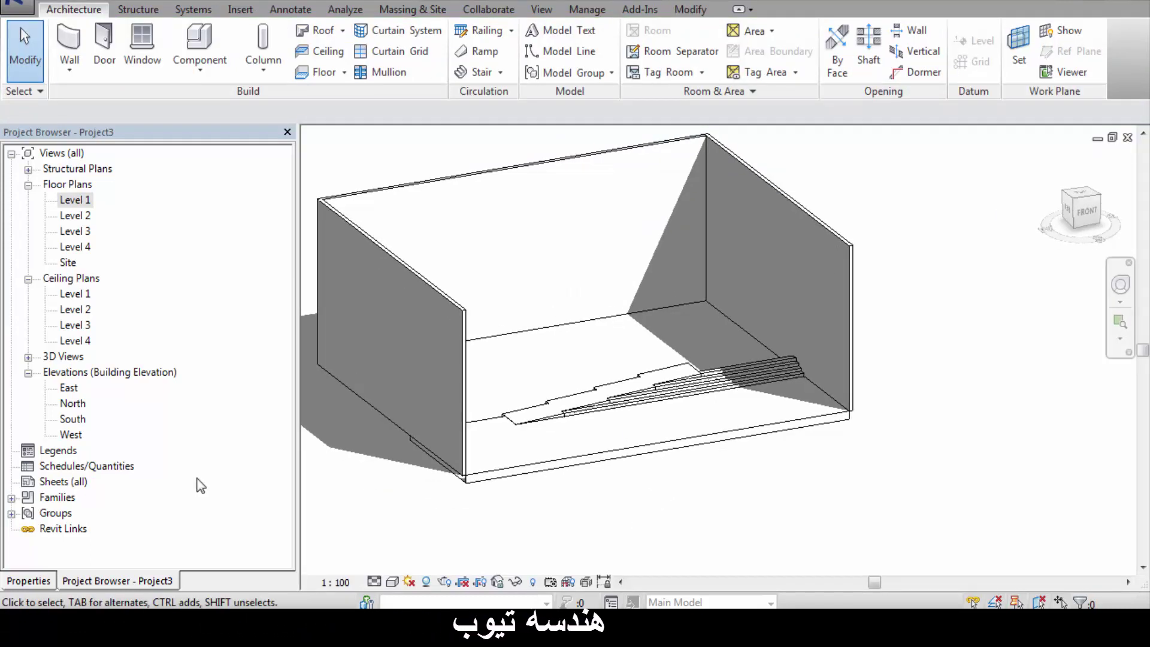
double_click(71, 202)
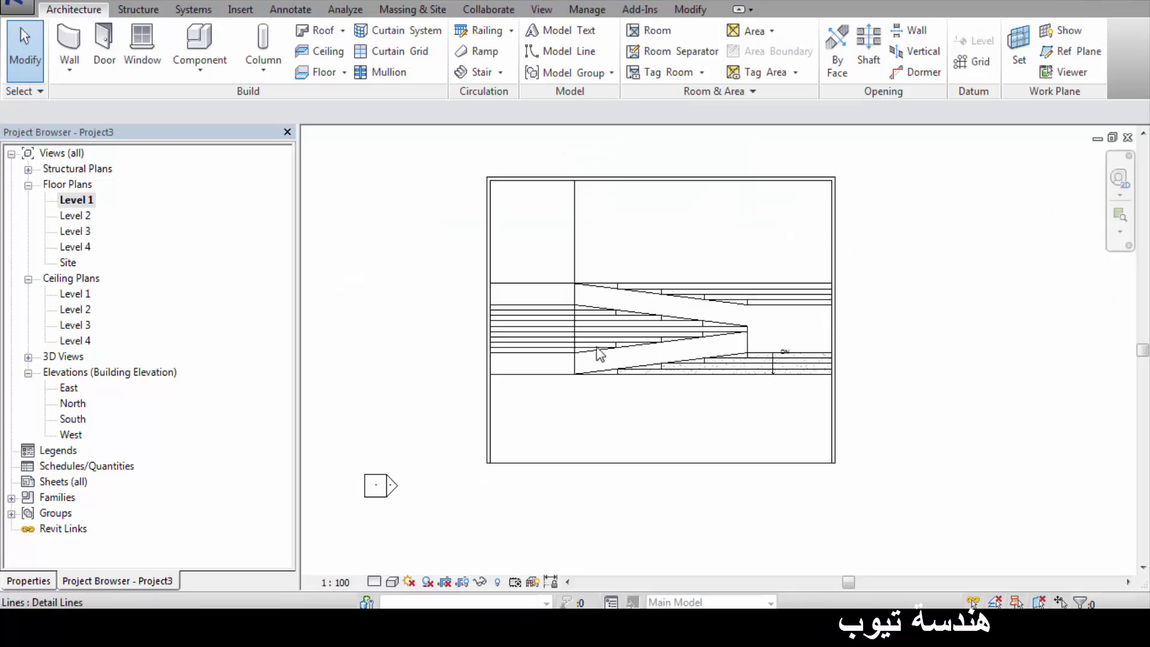
scroll(563, 317, up, 2)
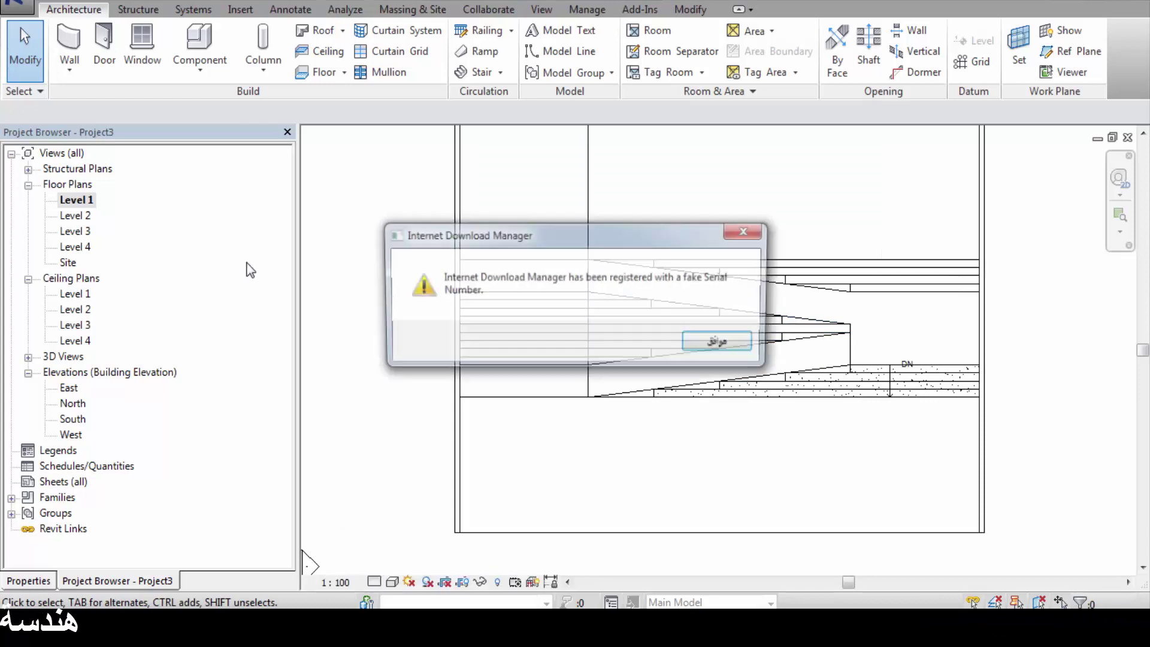
- Dismiss the download warning, switch to a sketched stair run, and draw its left boundary
key(Return)
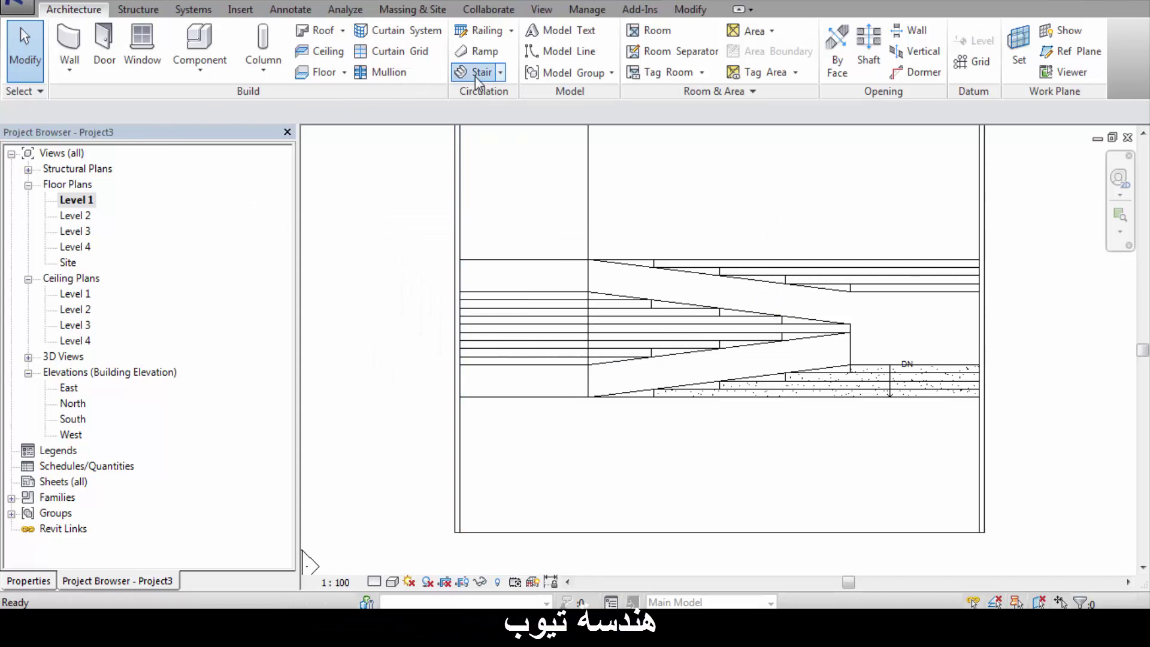
click(34, 580)
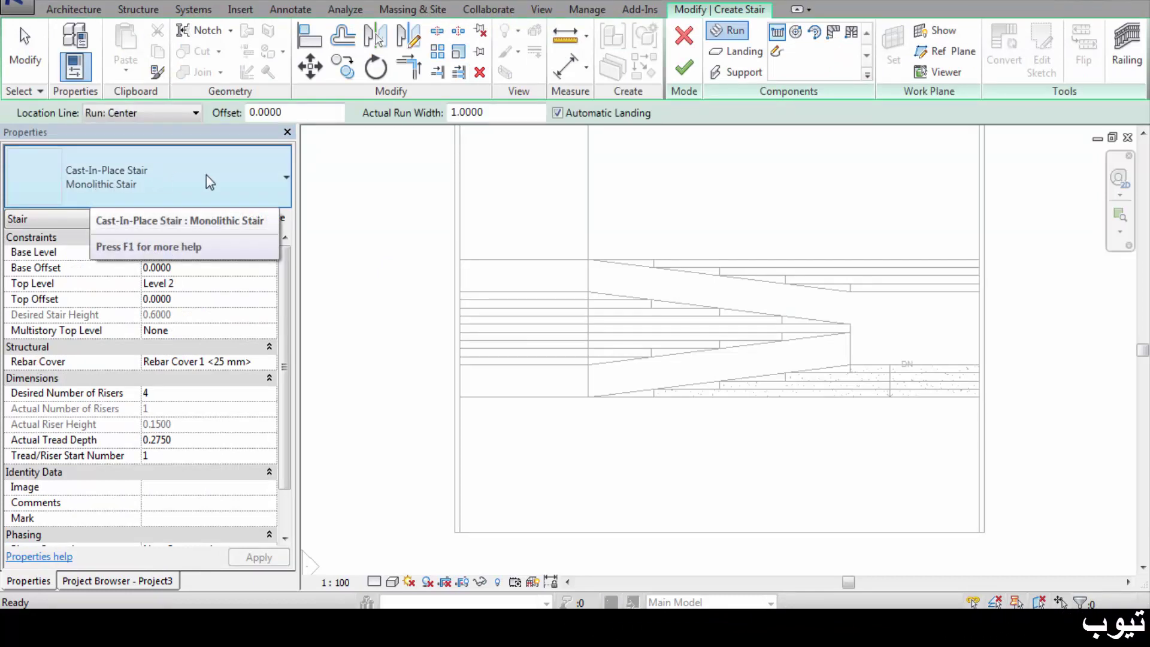
click(776, 54)
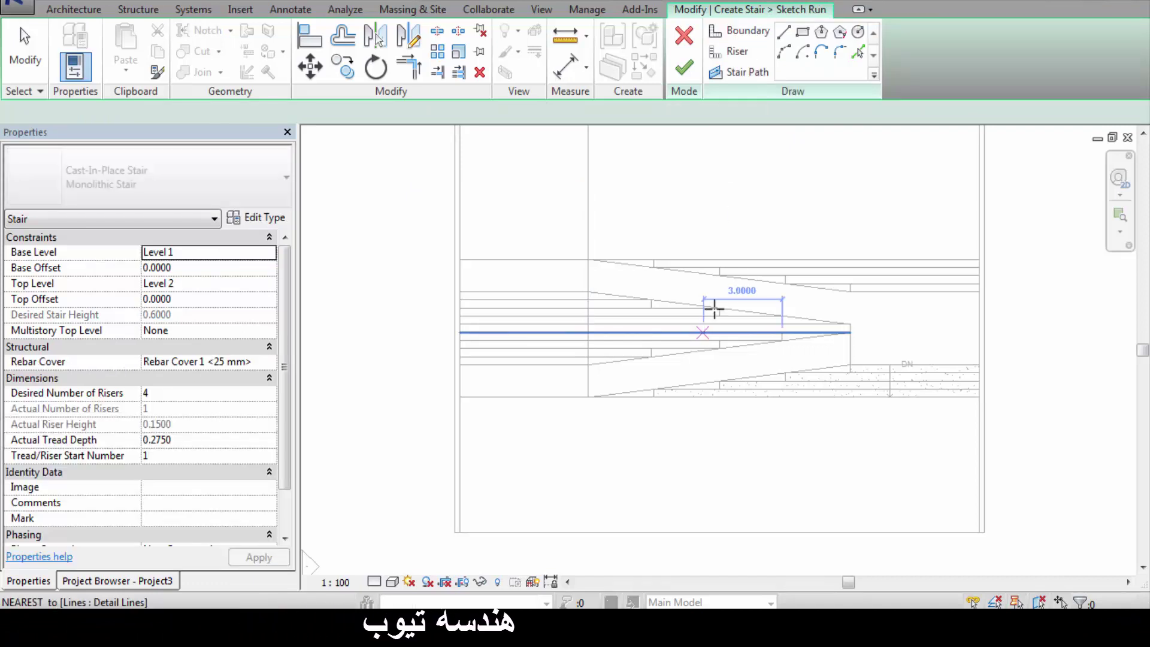
click(740, 30)
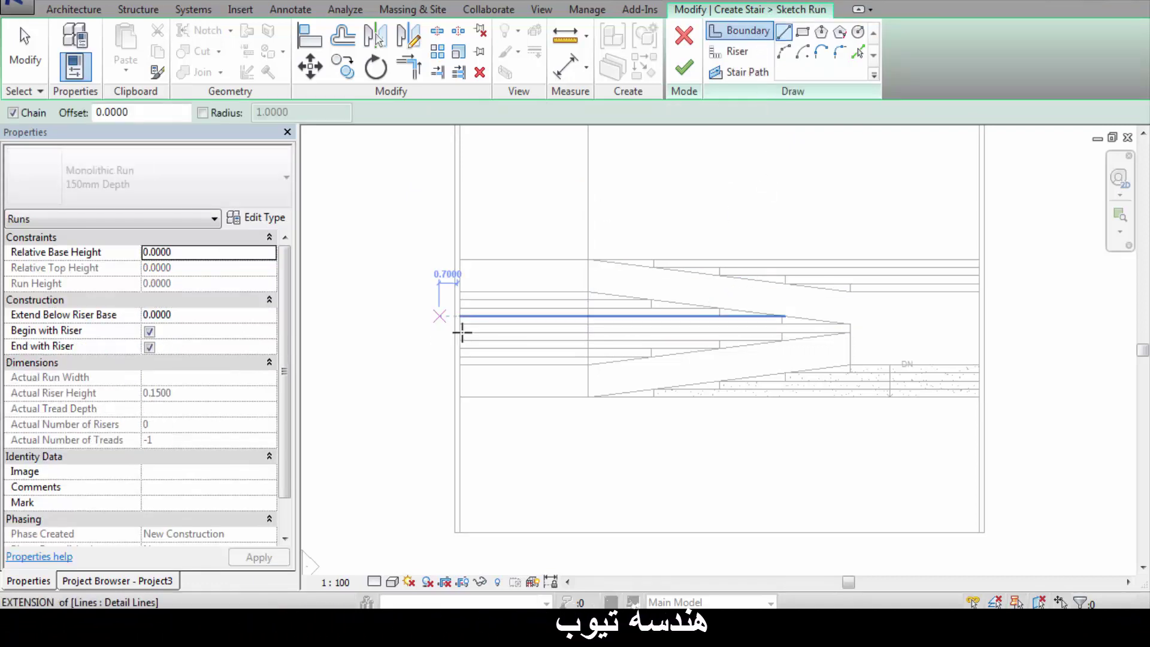
scroll(462, 328, up, 1)
scroll(475, 288, up, 1)
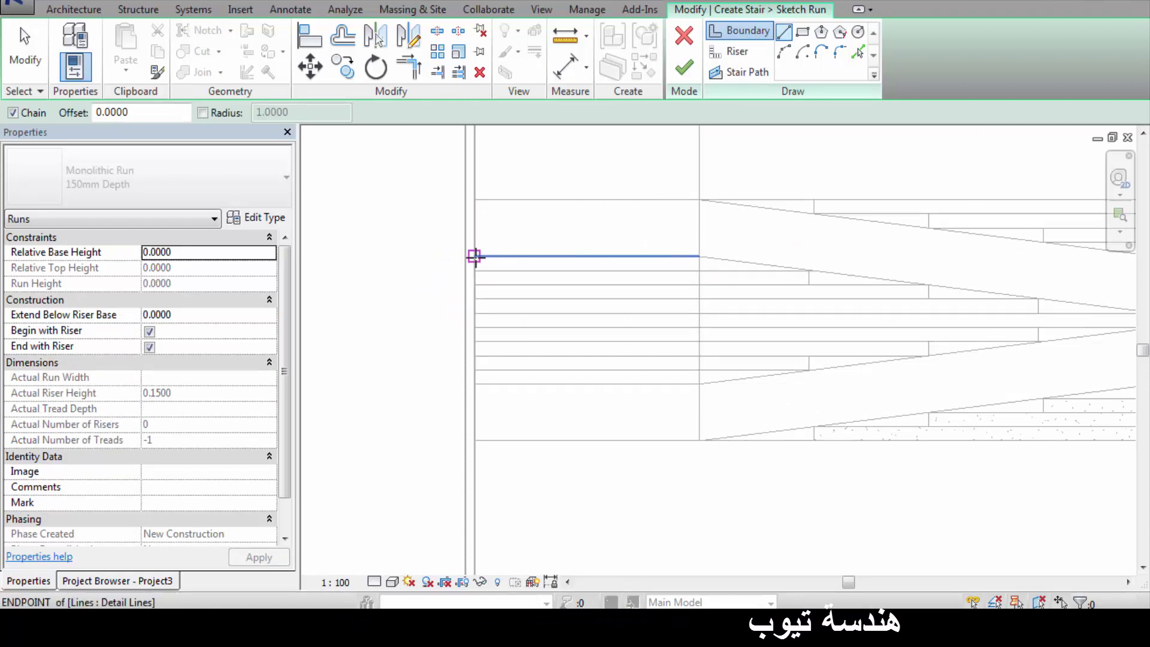
click(475, 256)
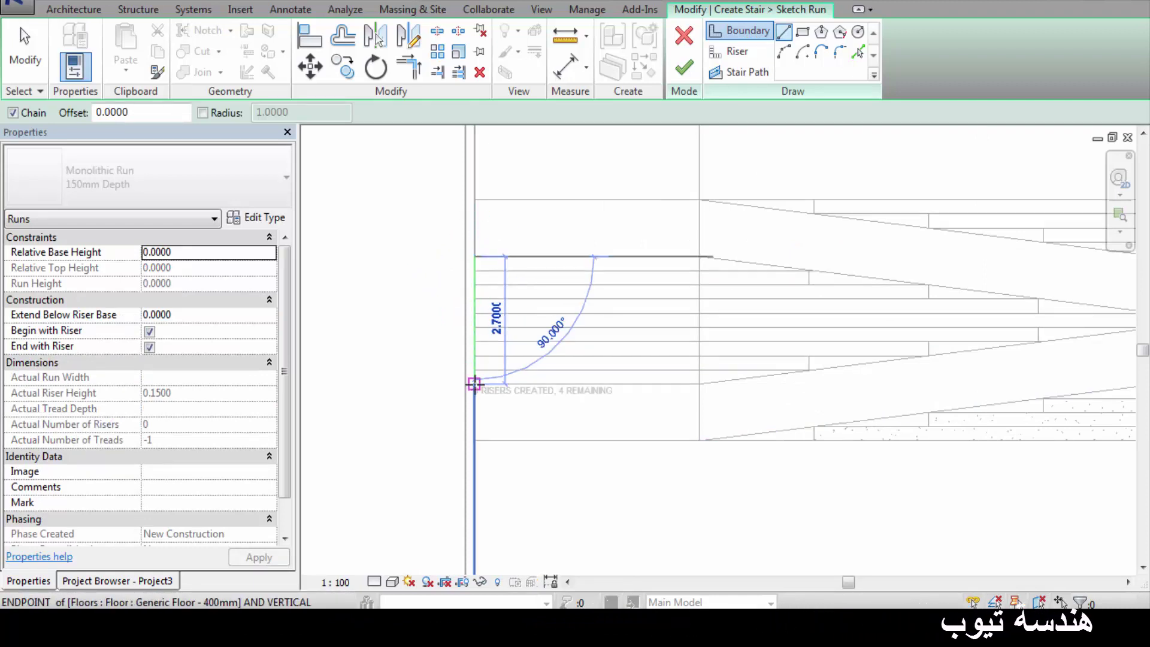
click(475, 384)
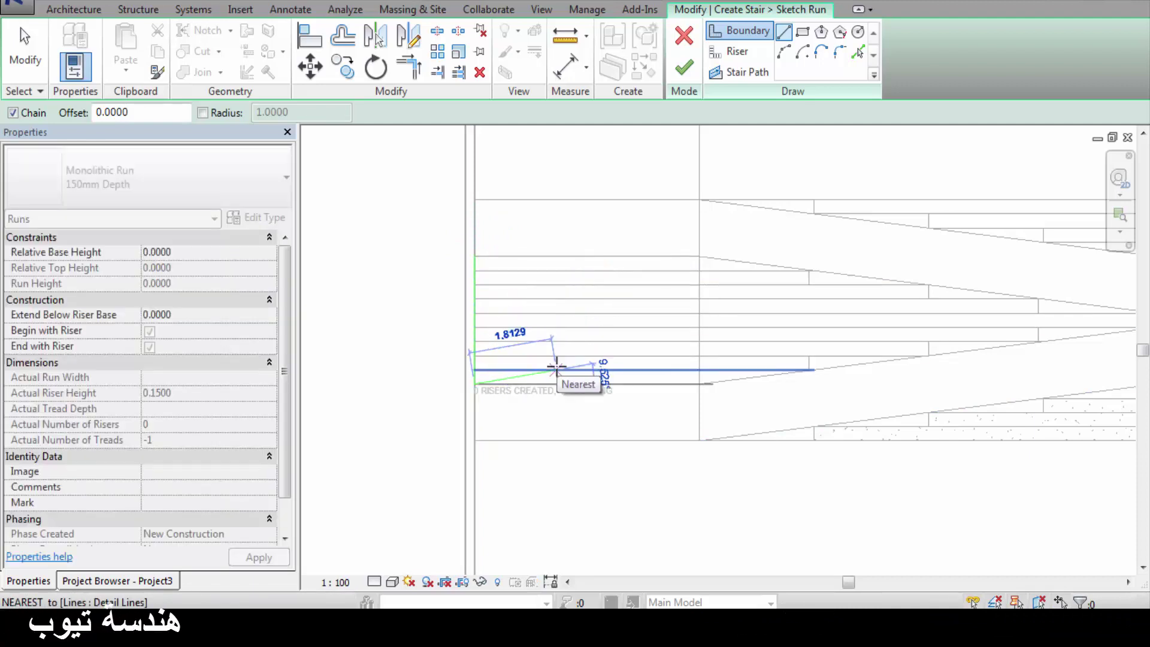
key(Escape)
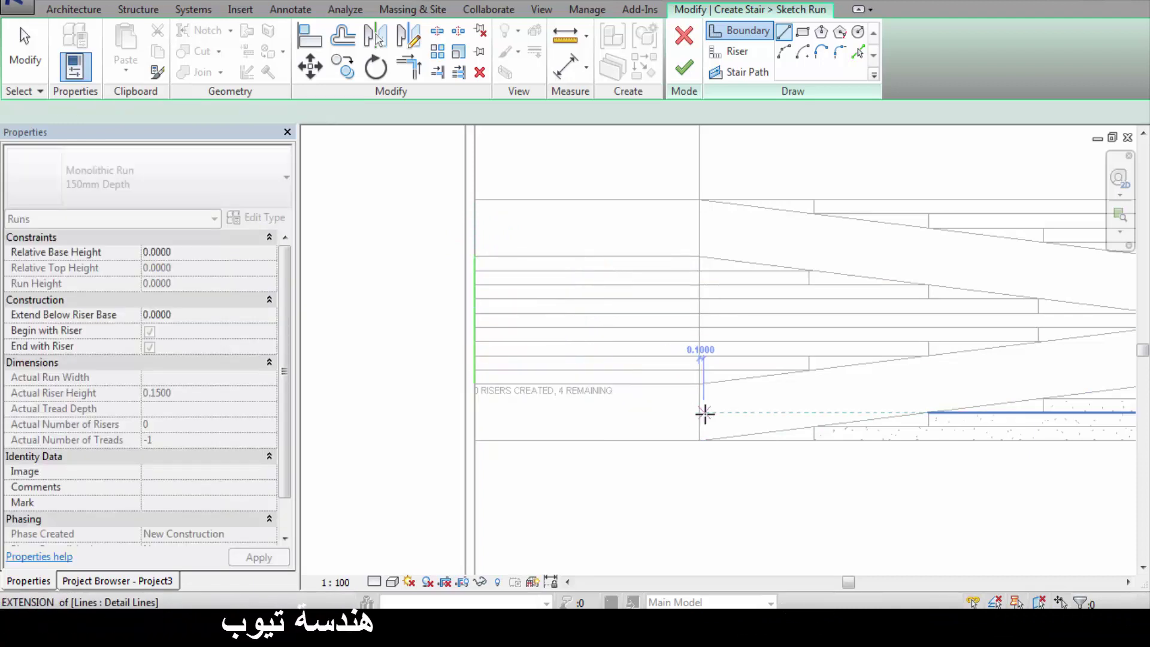
- Start the stepped boundary with 0.3 rises and 2.4 and 2.6 treads along the lower edge
click(785, 34)
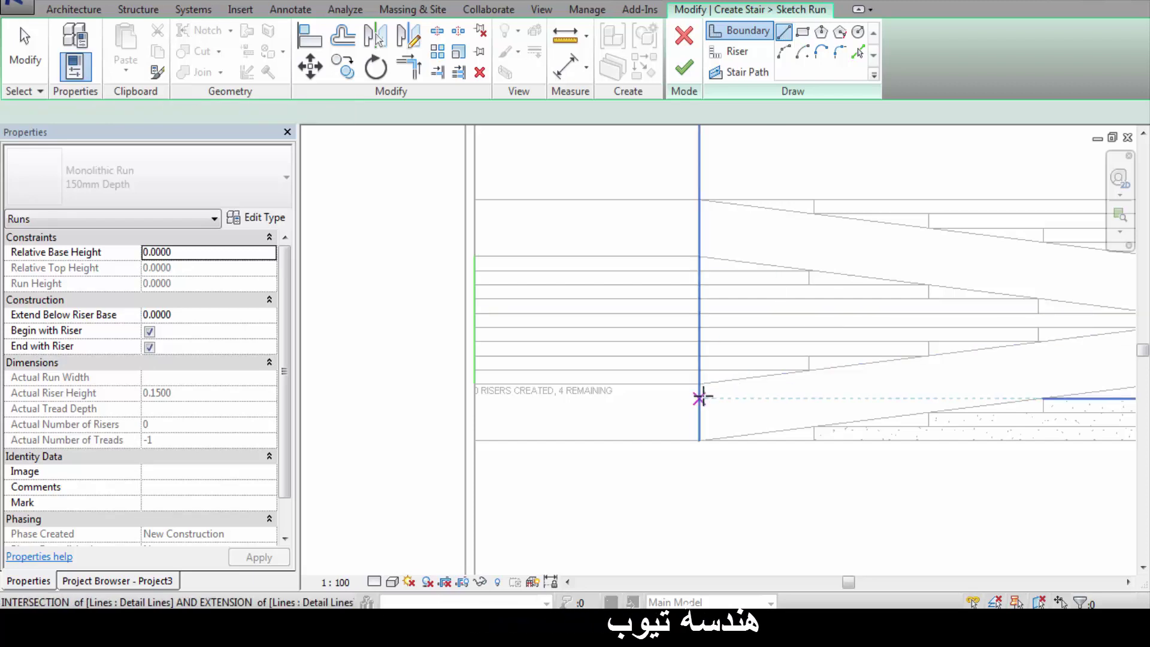
scroll(699, 398, up, 1)
click(699, 384)
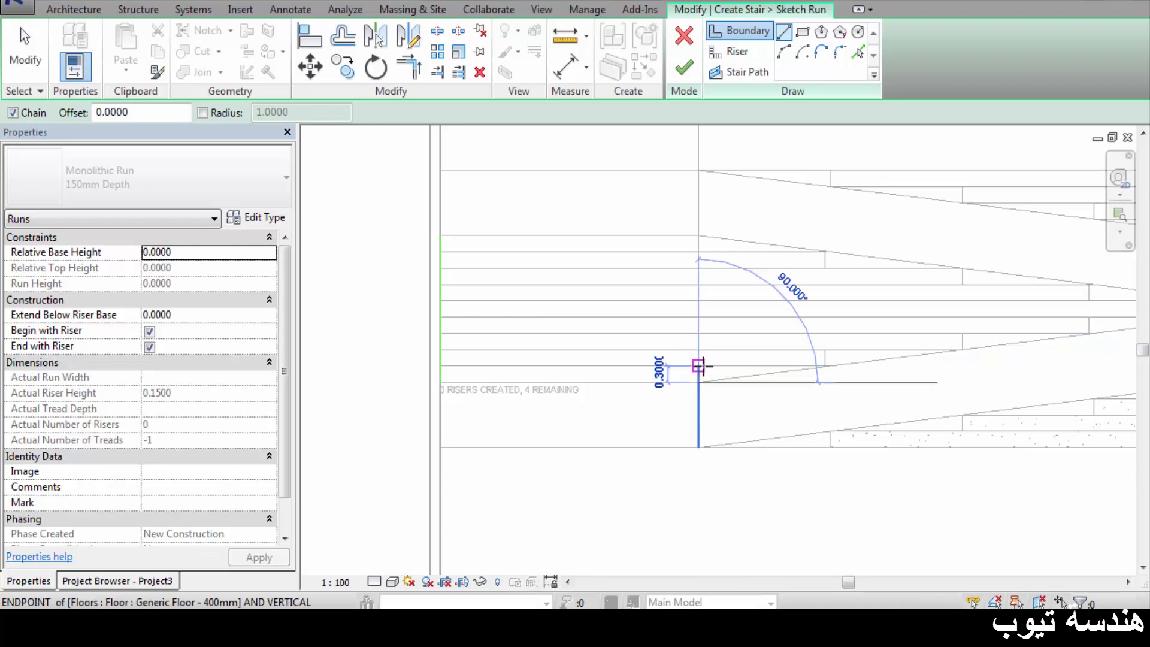
click(698, 365)
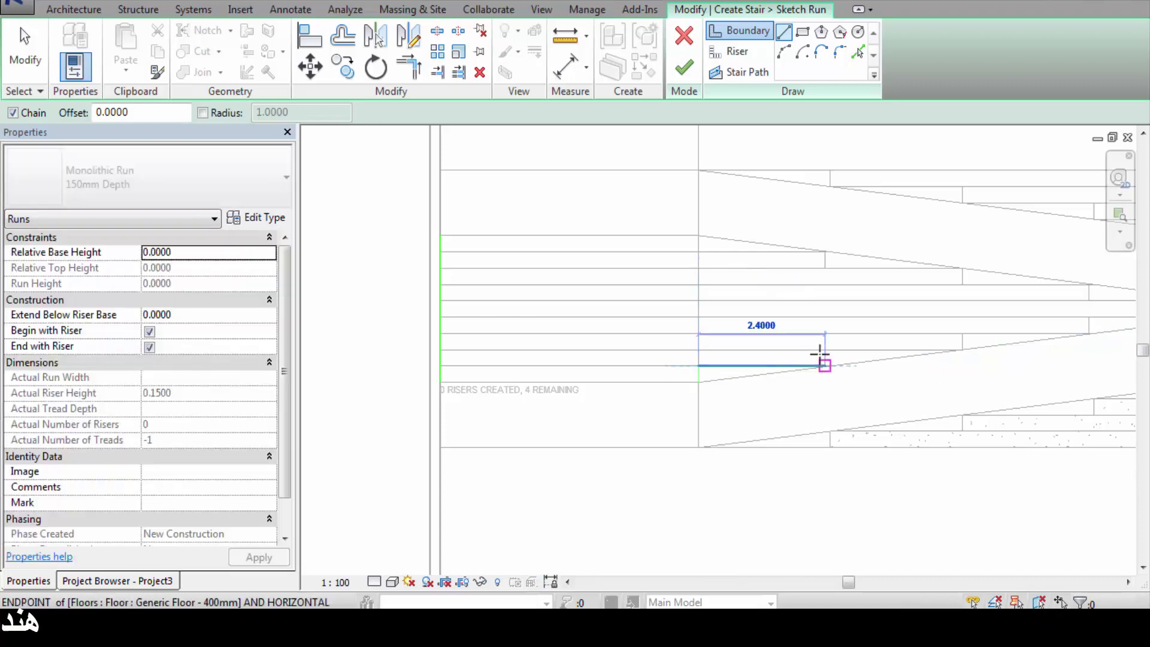
click(825, 365)
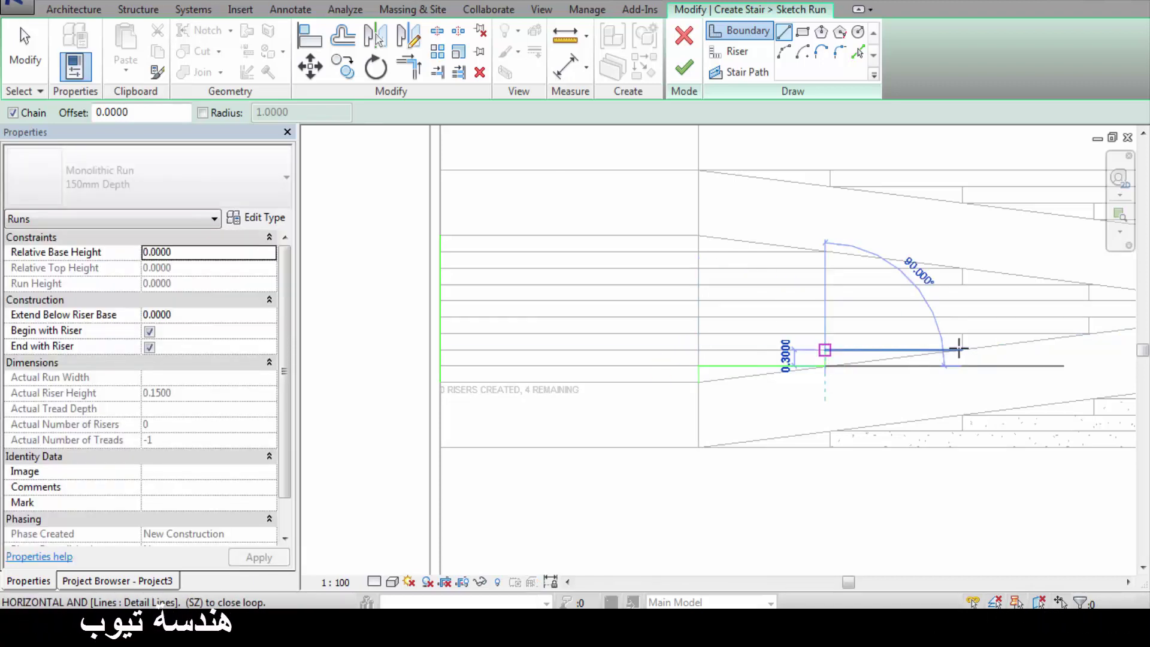
click(958, 348)
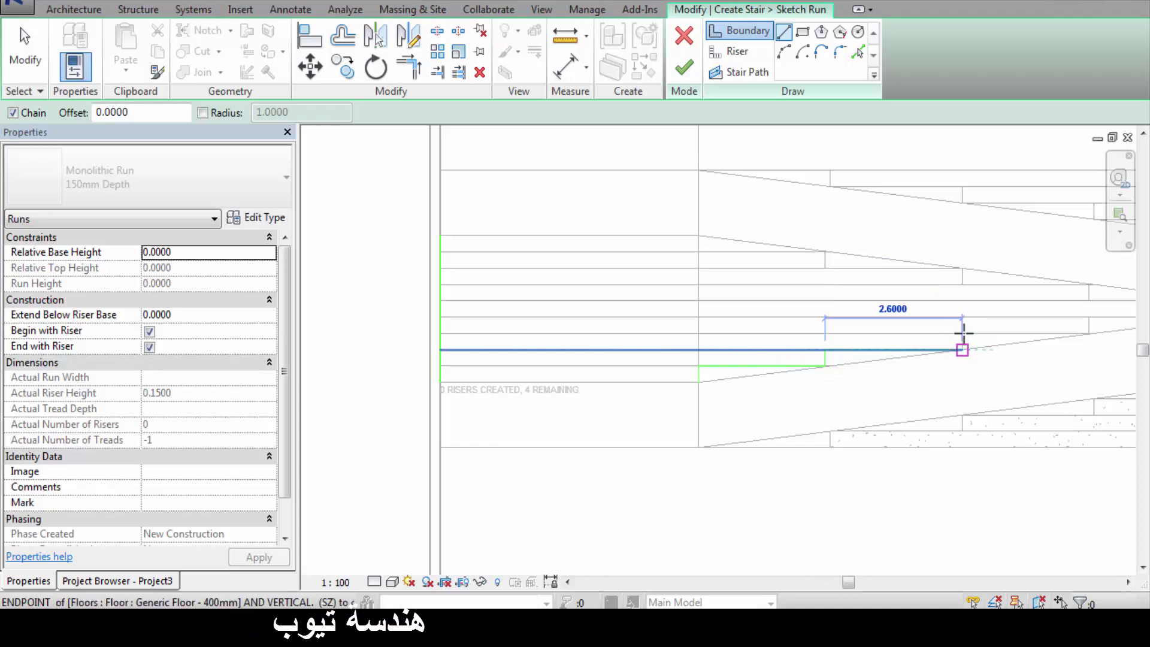
click(963, 347)
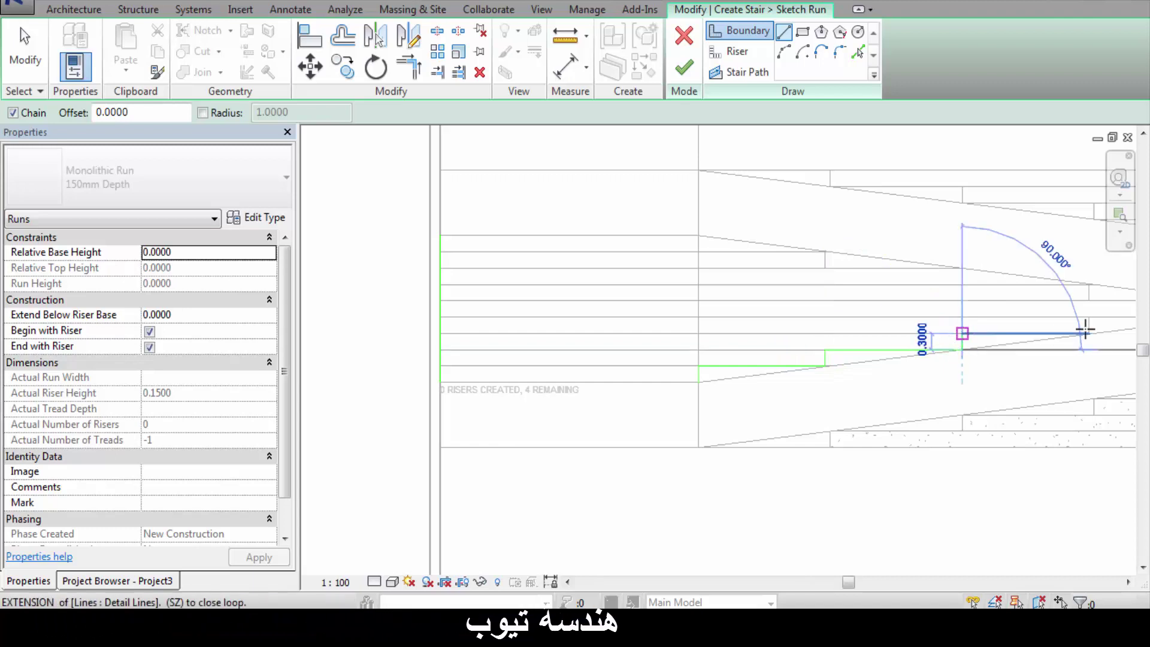
click(1086, 330)
scroll(1078, 330, down, 1)
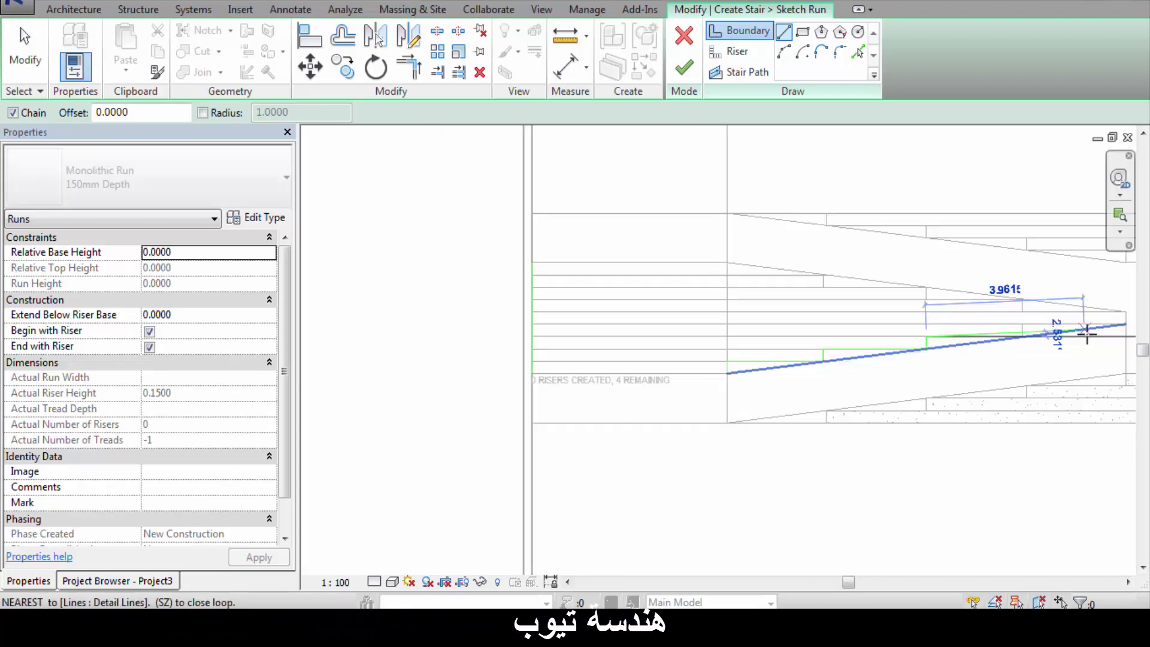
- Continue the boundary toward the ramp's tip with further 0.3 steps and 2.6 treads
click(1023, 335)
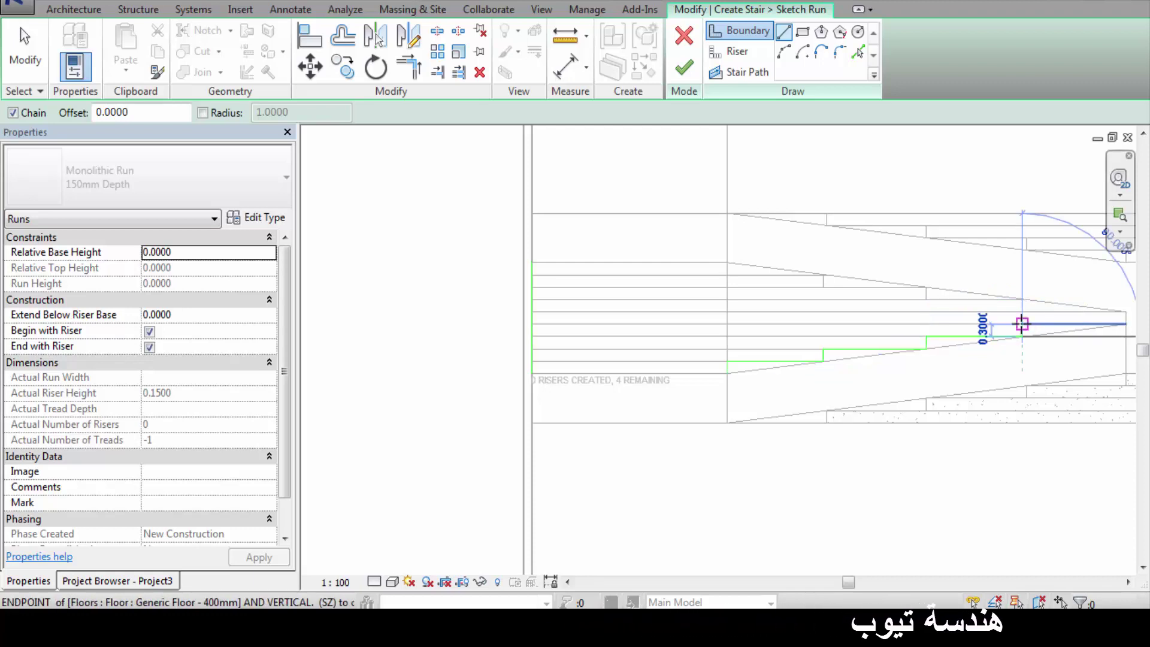
click(1114, 324)
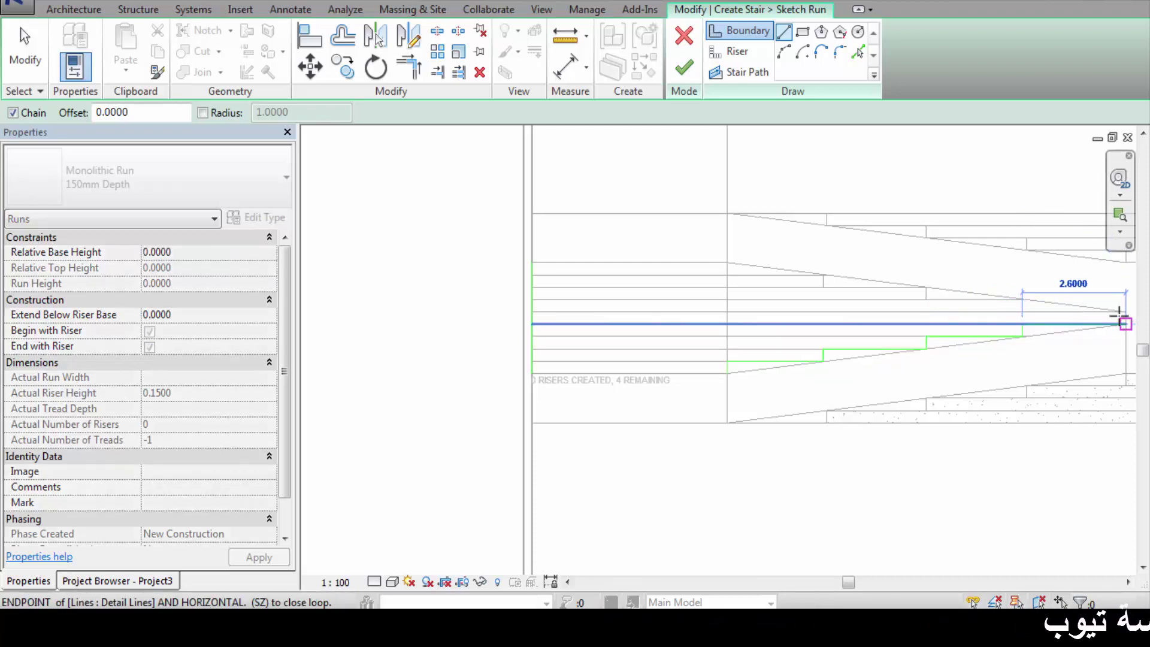
click(1126, 324)
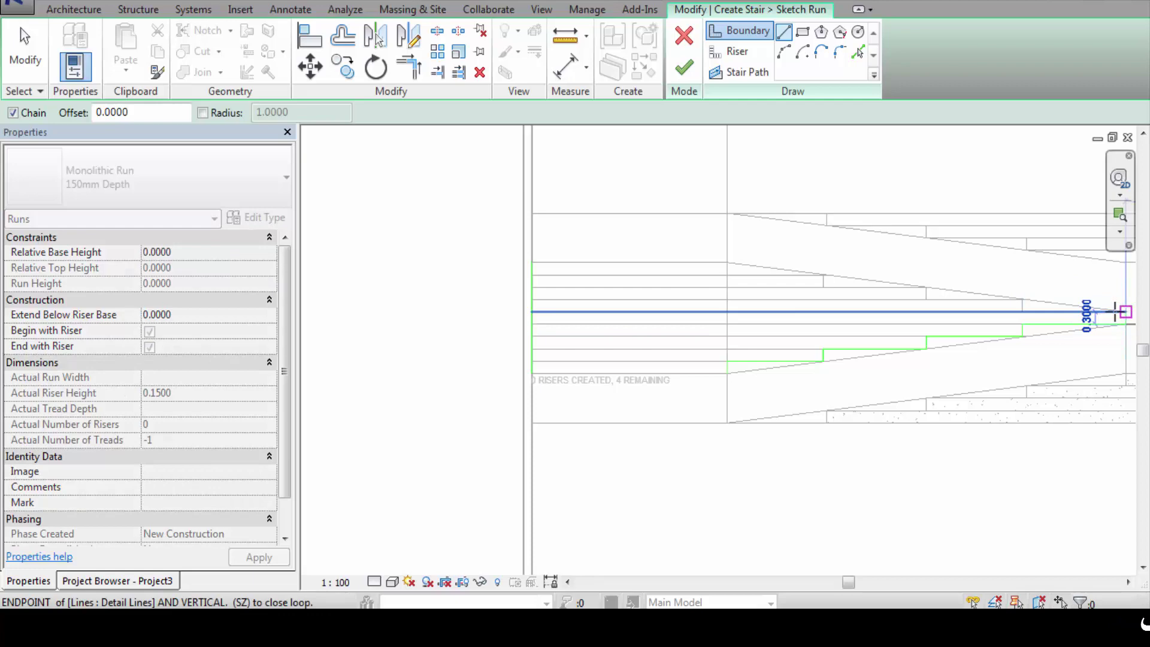
click(1025, 308)
click(1022, 311)
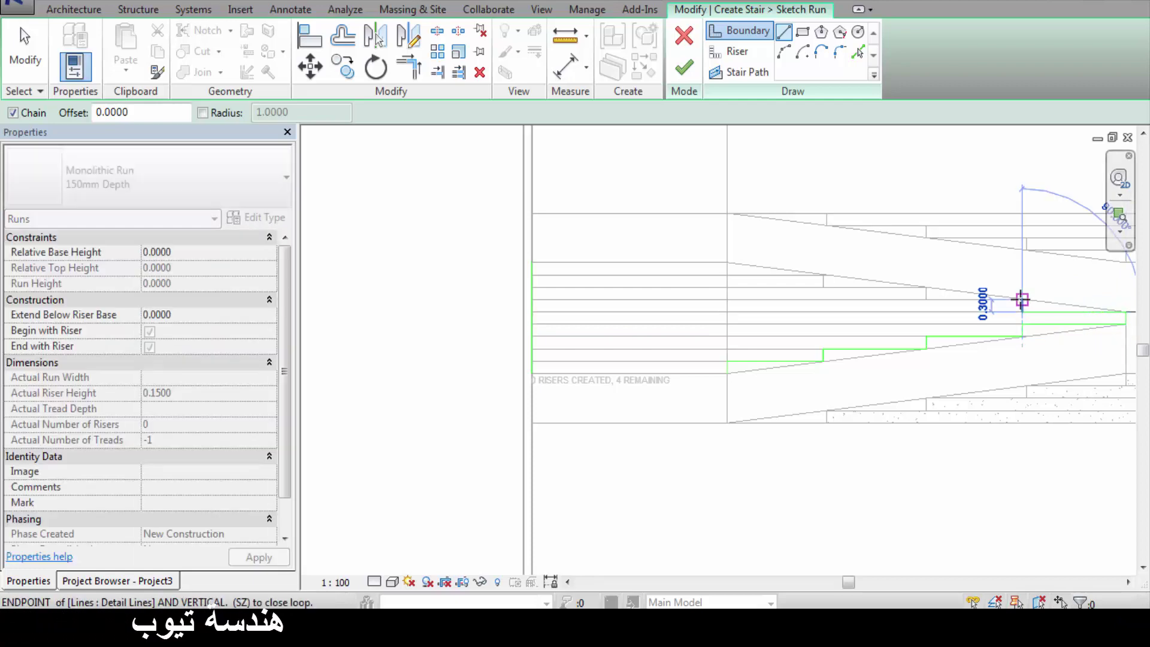
click(939, 300)
- Complete the upper stepped edge with 2.6 and 2.4 treads and 0.3 rises
click(927, 300)
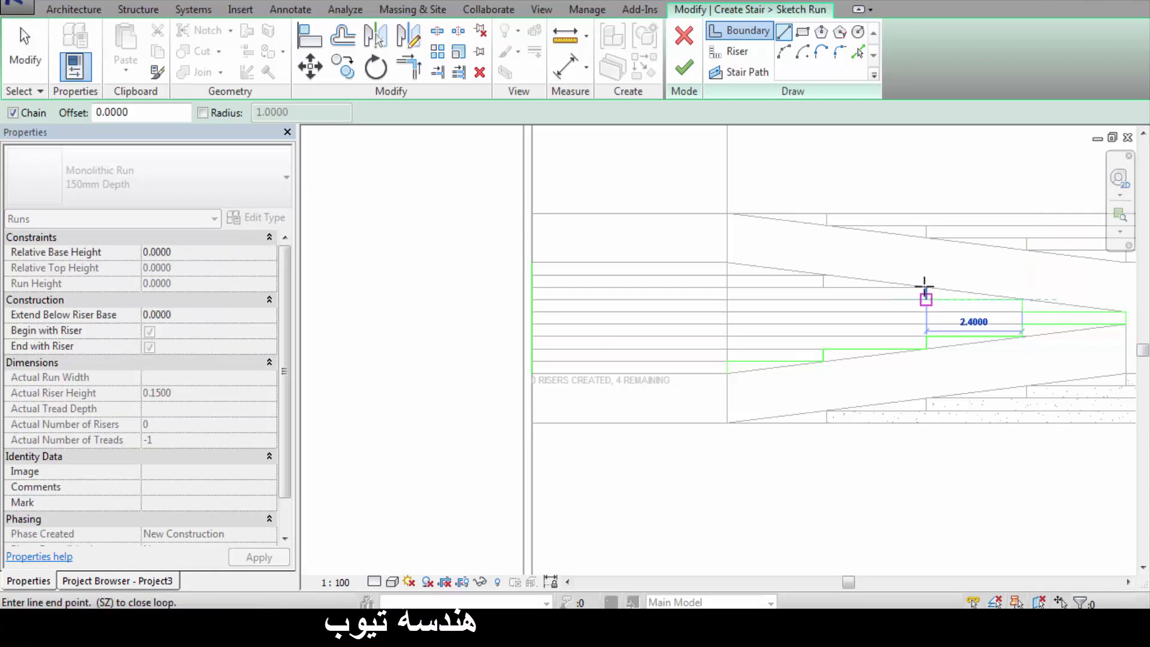
click(822, 288)
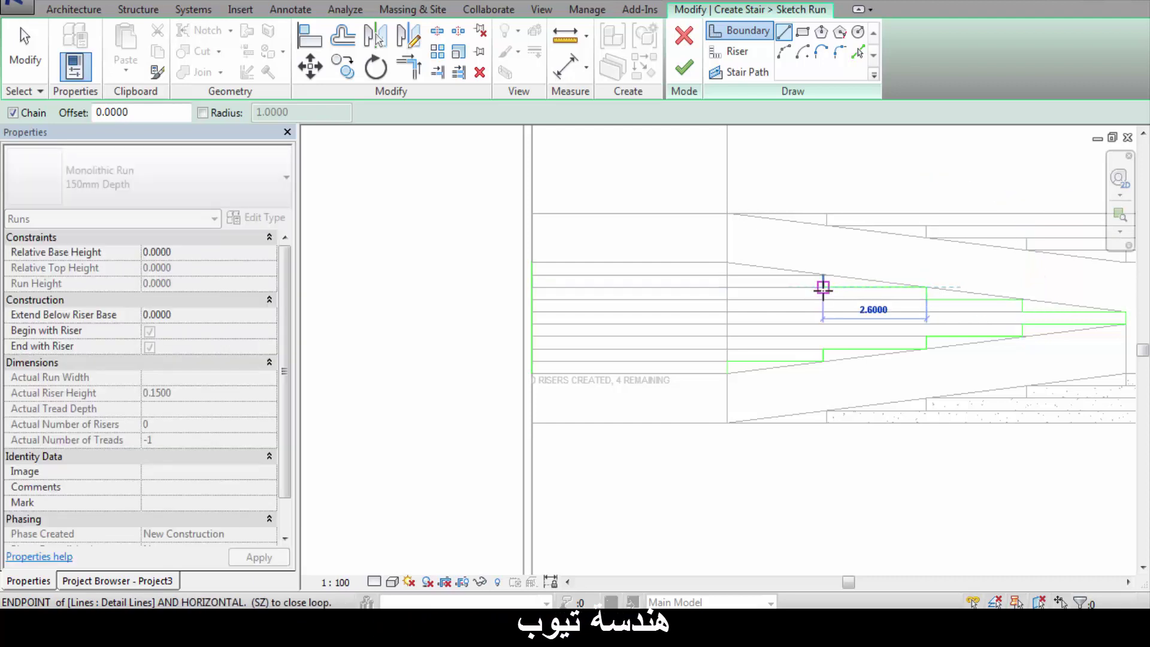
click(823, 279)
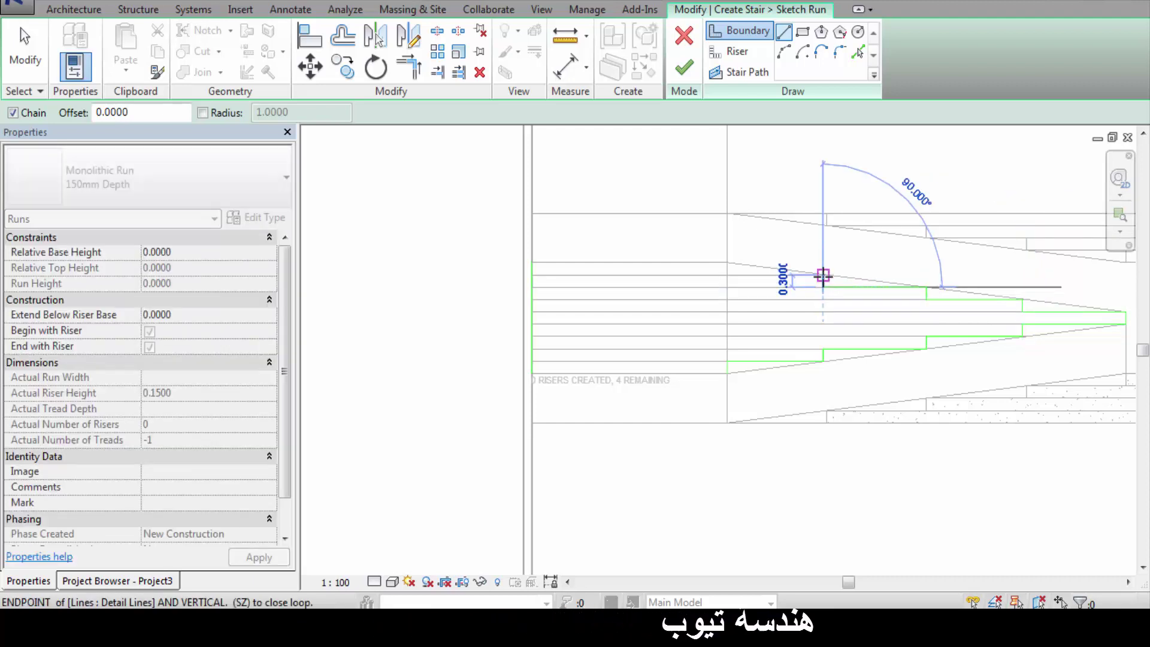
click(727, 277)
click(727, 275)
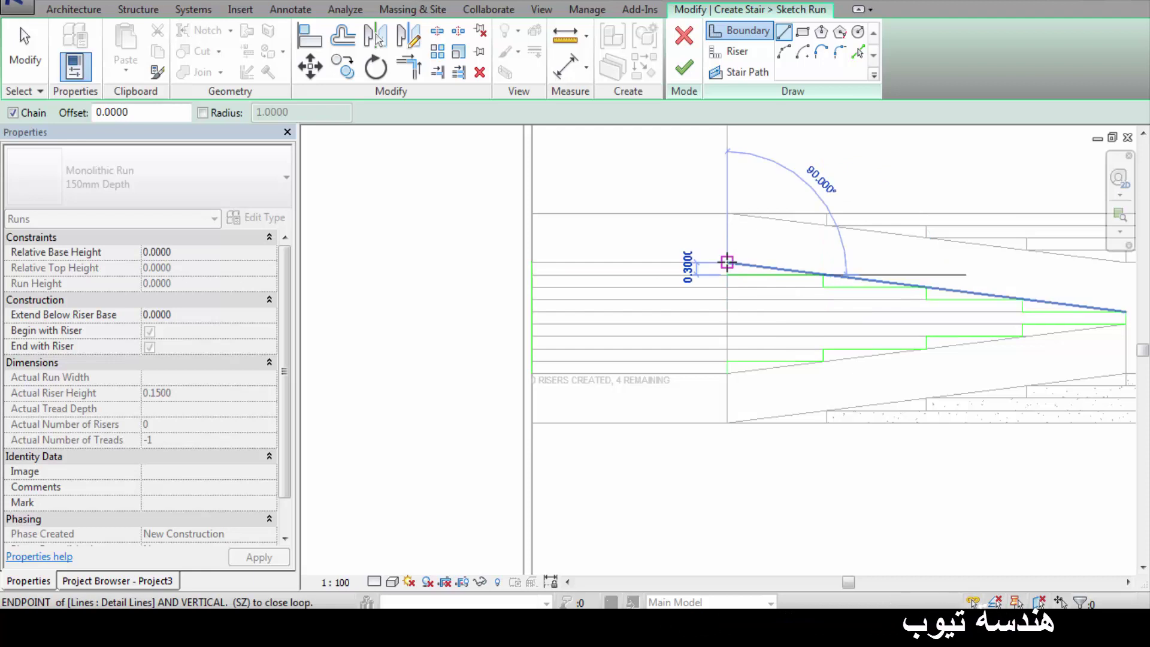
click(714, 306)
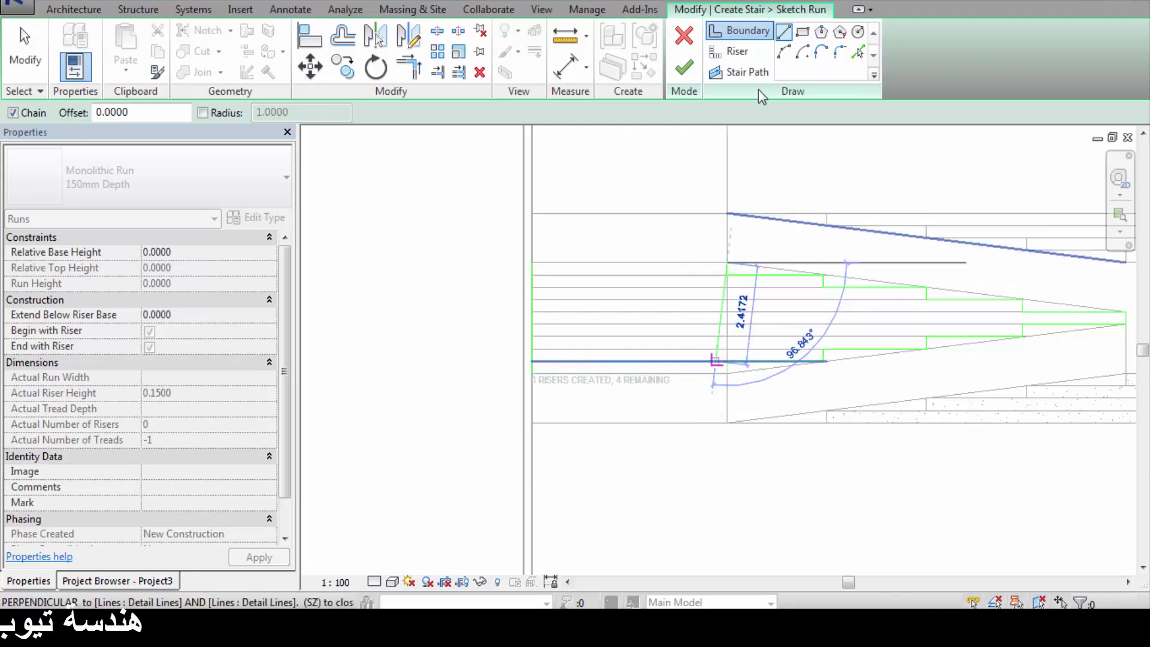
click(736, 58)
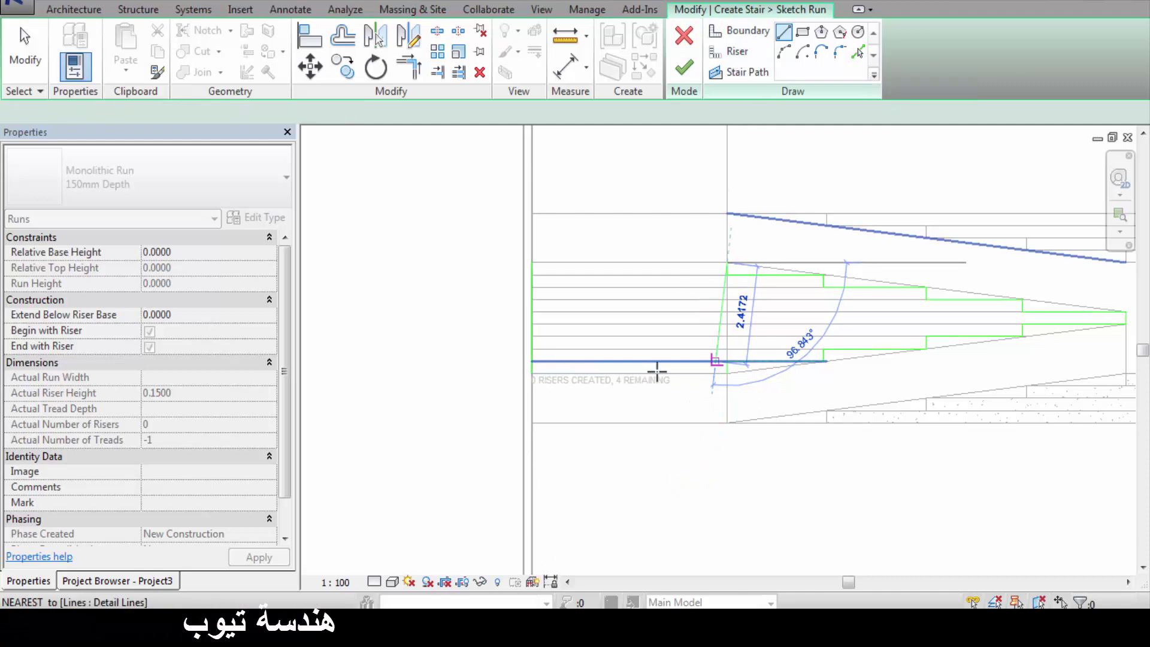
- Draw the first four risers from the step corners across to the left boundary
scroll(658, 372, up, 1)
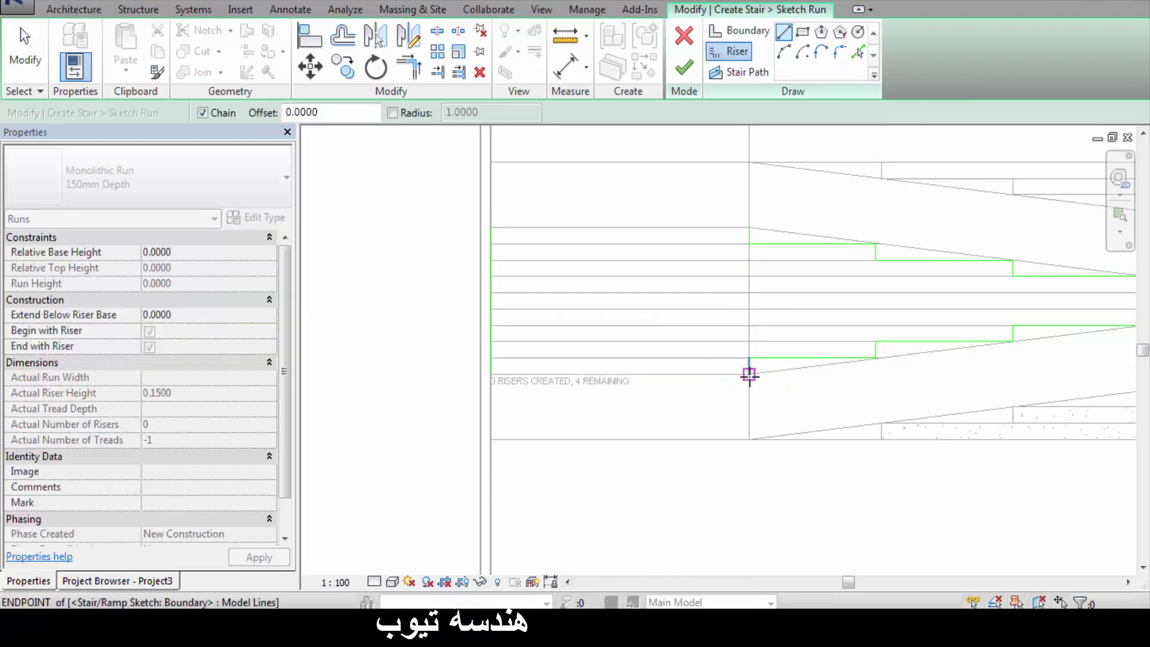
click(750, 375)
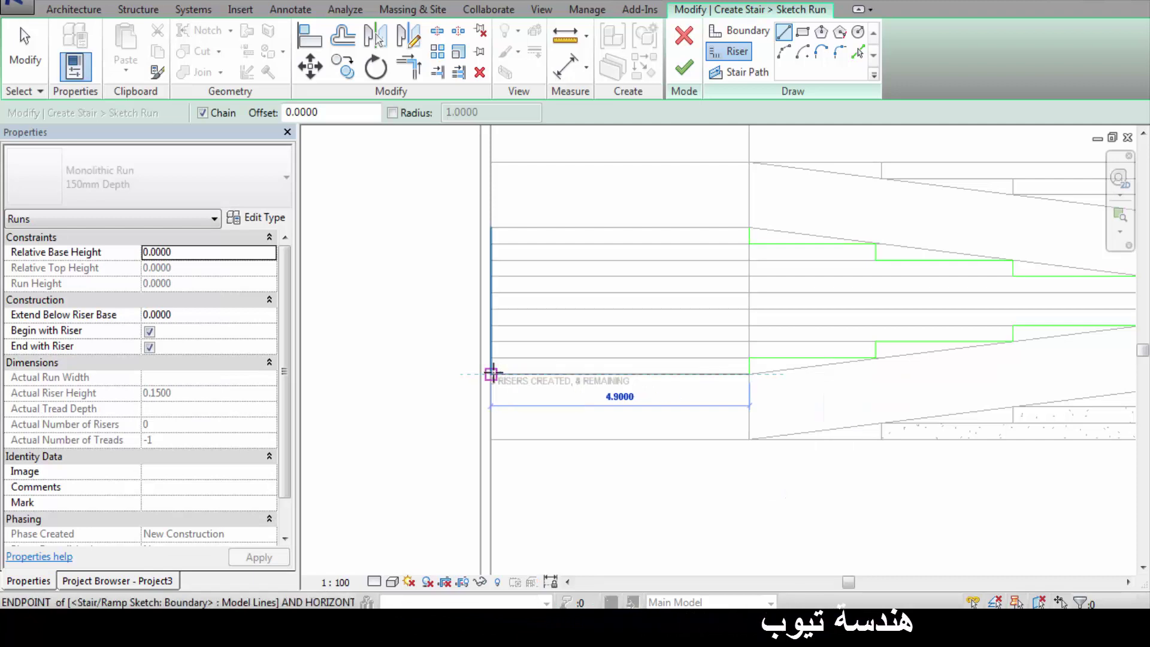
click(491, 375)
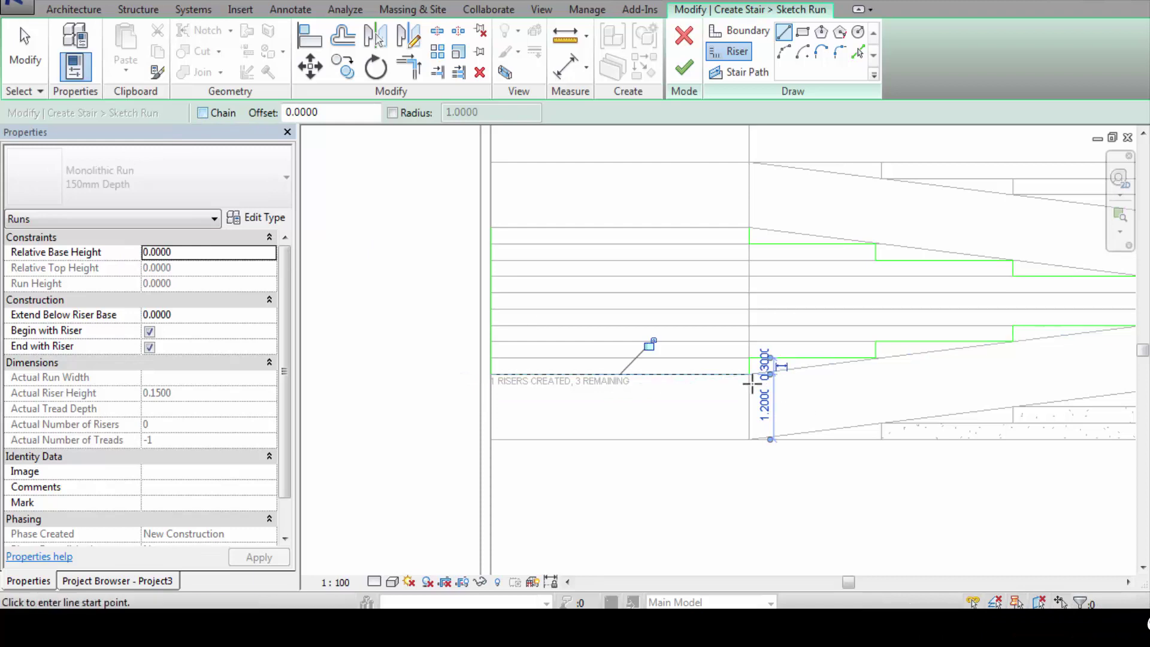
click(749, 358)
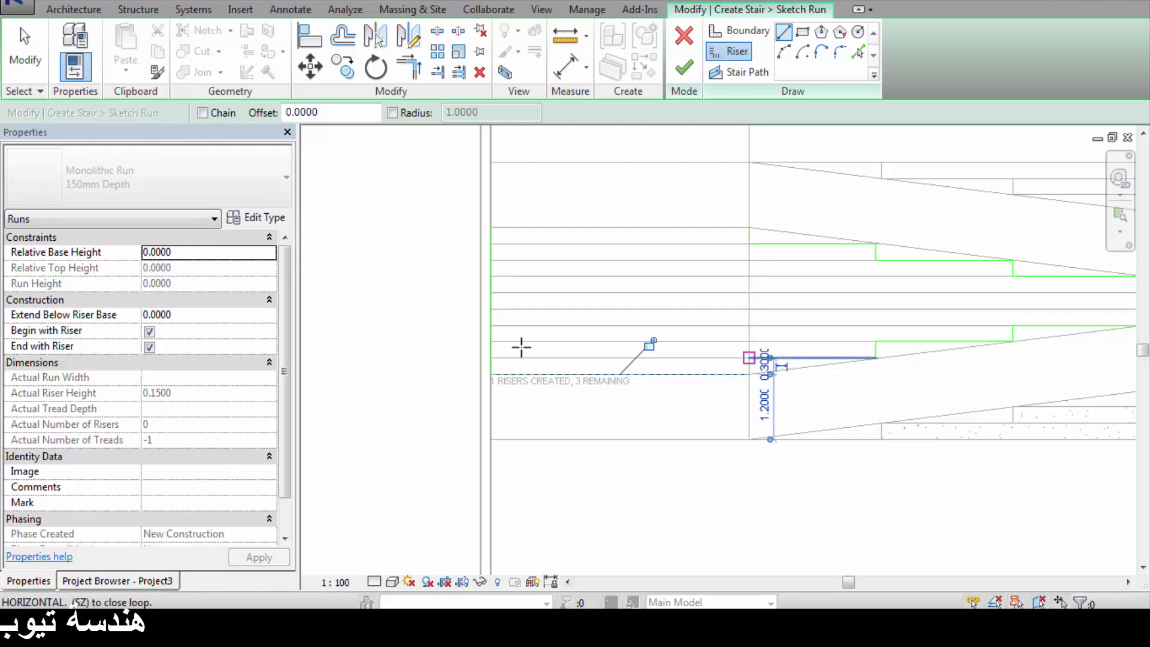
click(491, 358)
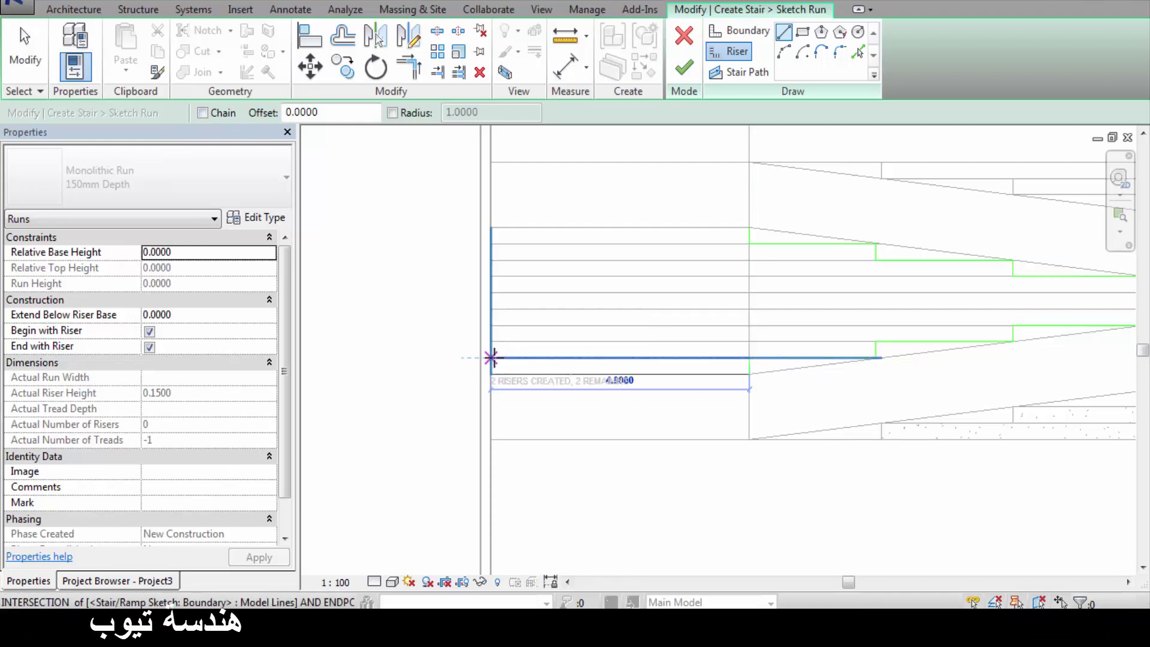
click(876, 342)
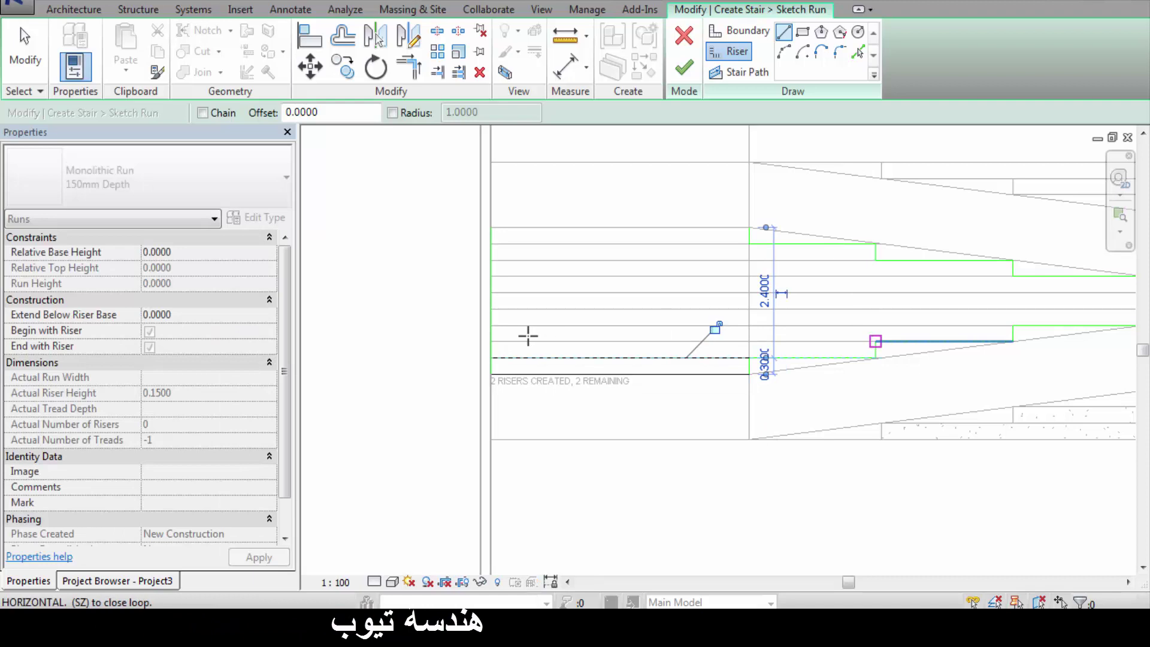
click(491, 342)
click(1014, 325)
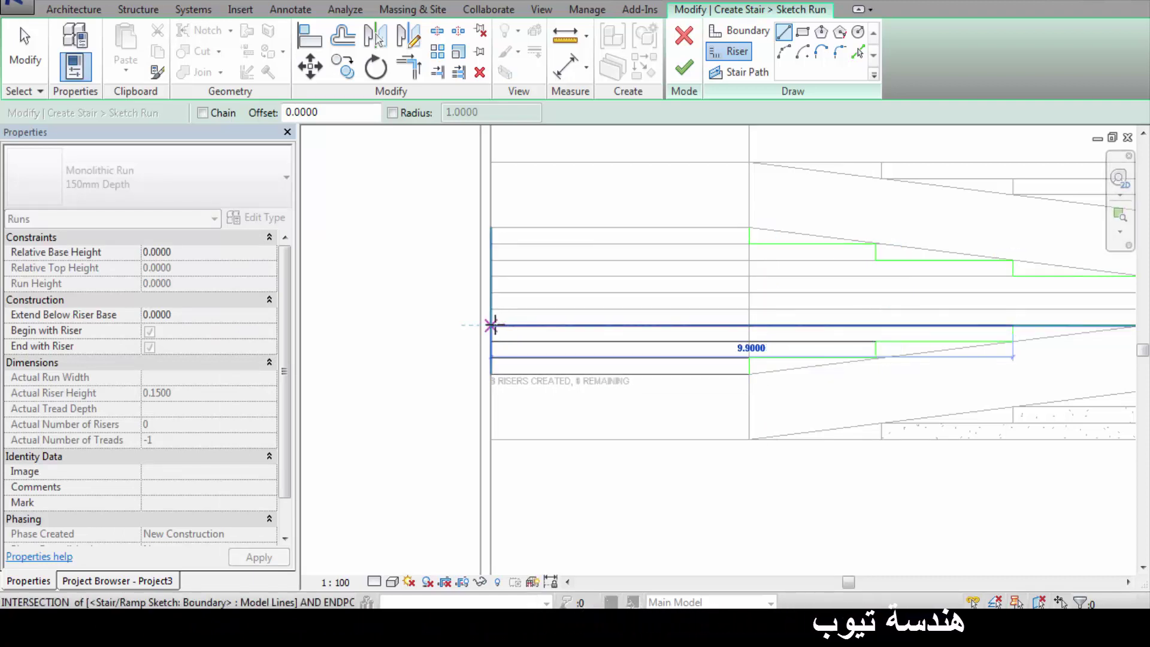
click(491, 325)
- Draw the remaining risers up to the top one, bringing the total to ten
scroll(491, 325, down, 1)
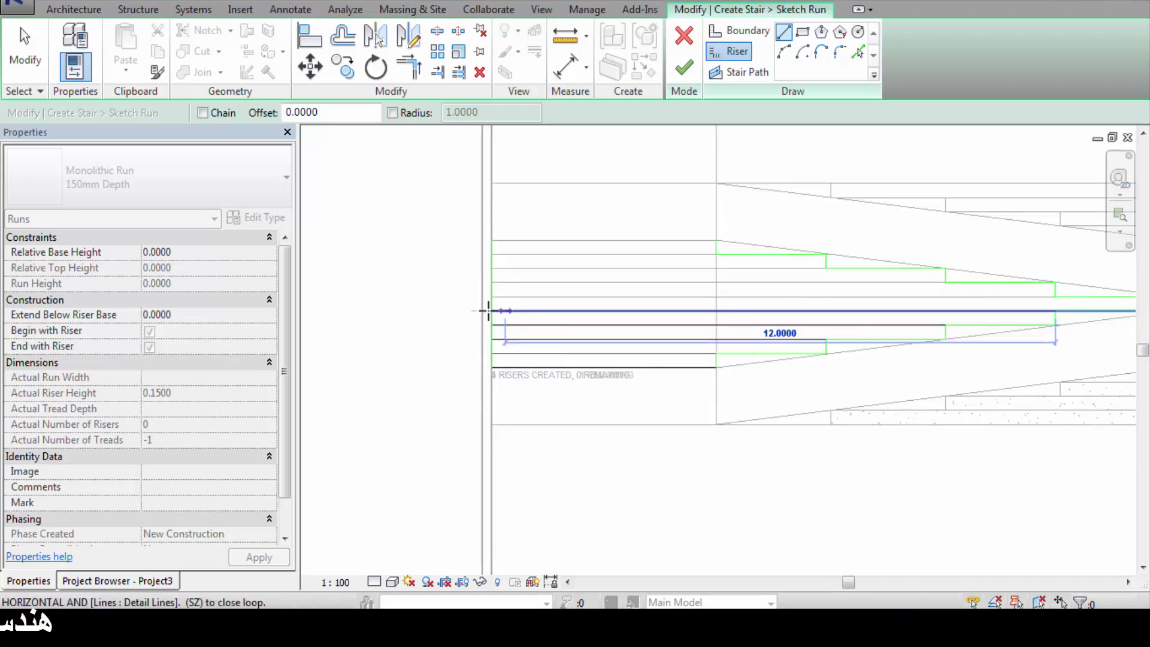
click(1055, 294)
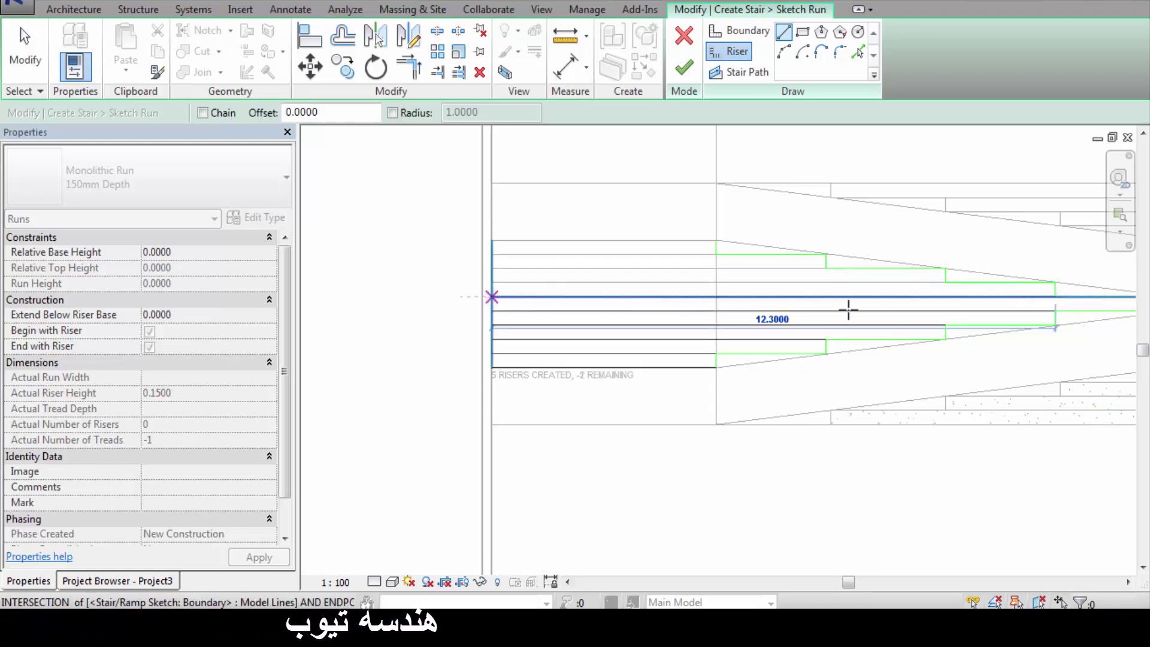
click(1055, 282)
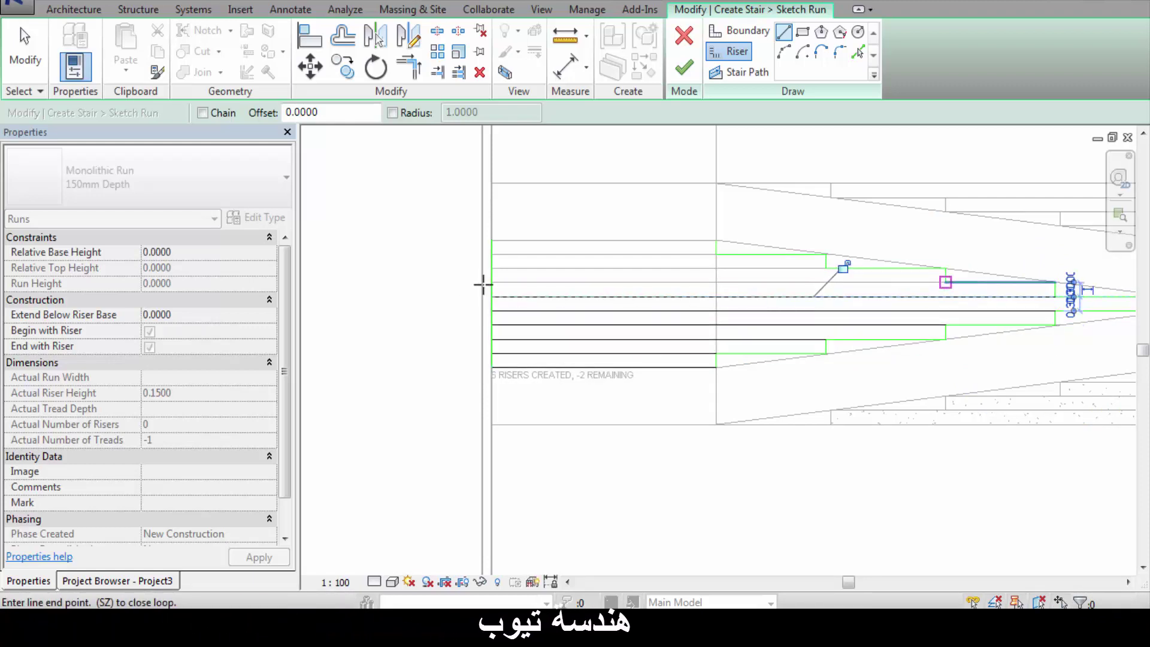
click(822, 268)
click(490, 268)
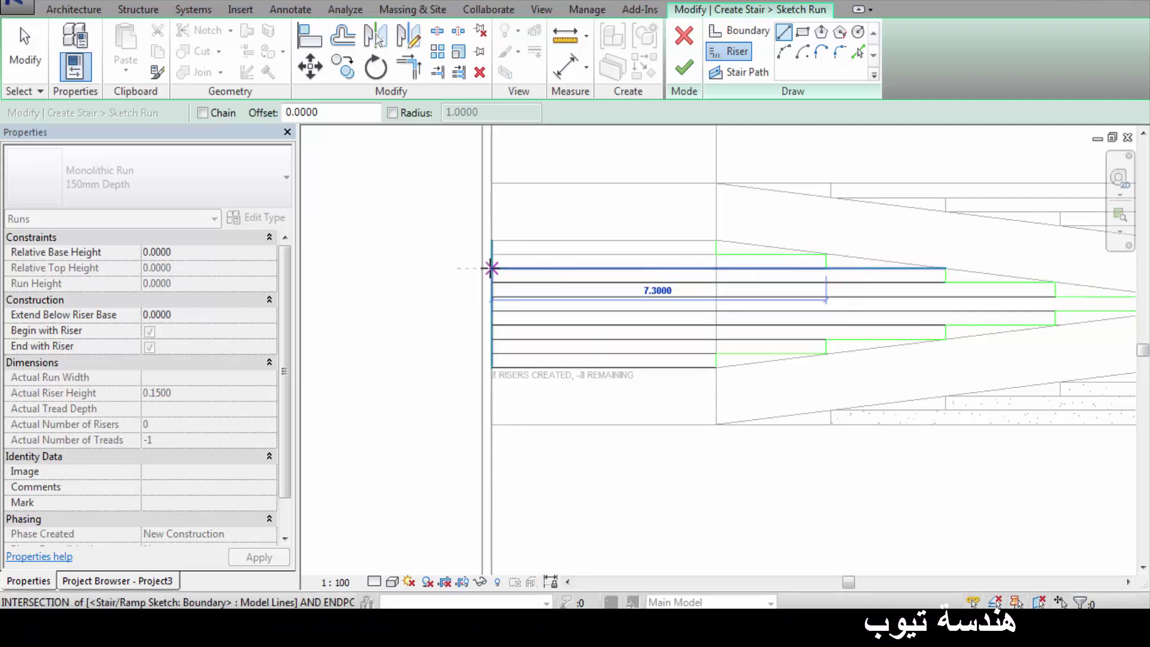
click(715, 254)
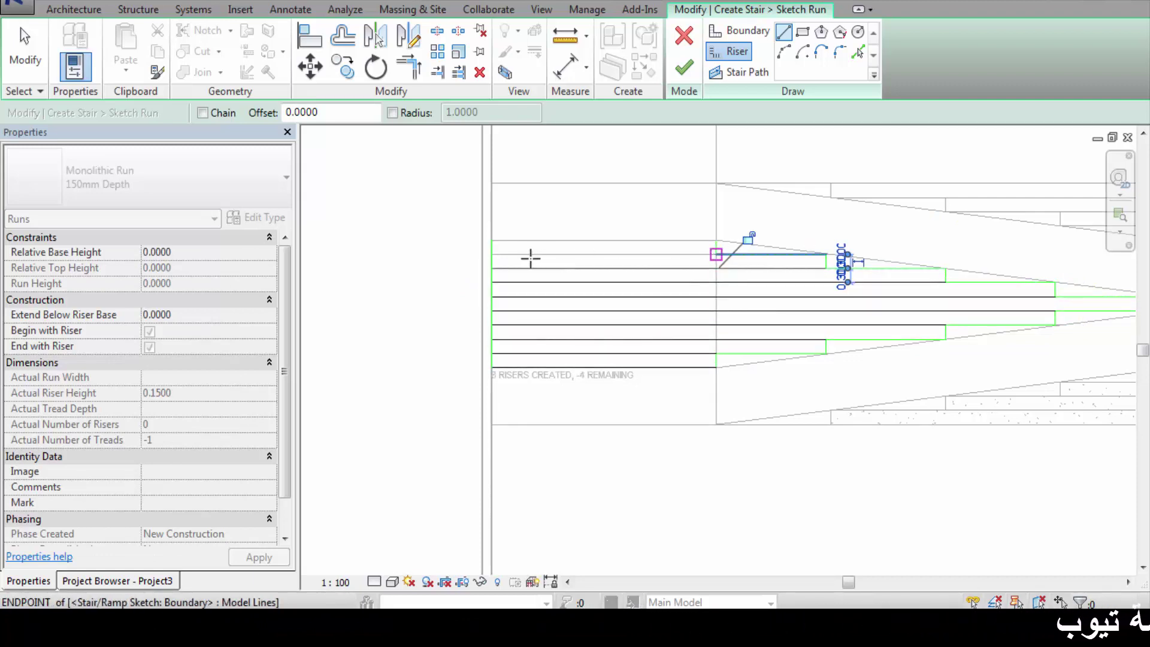
click(495, 252)
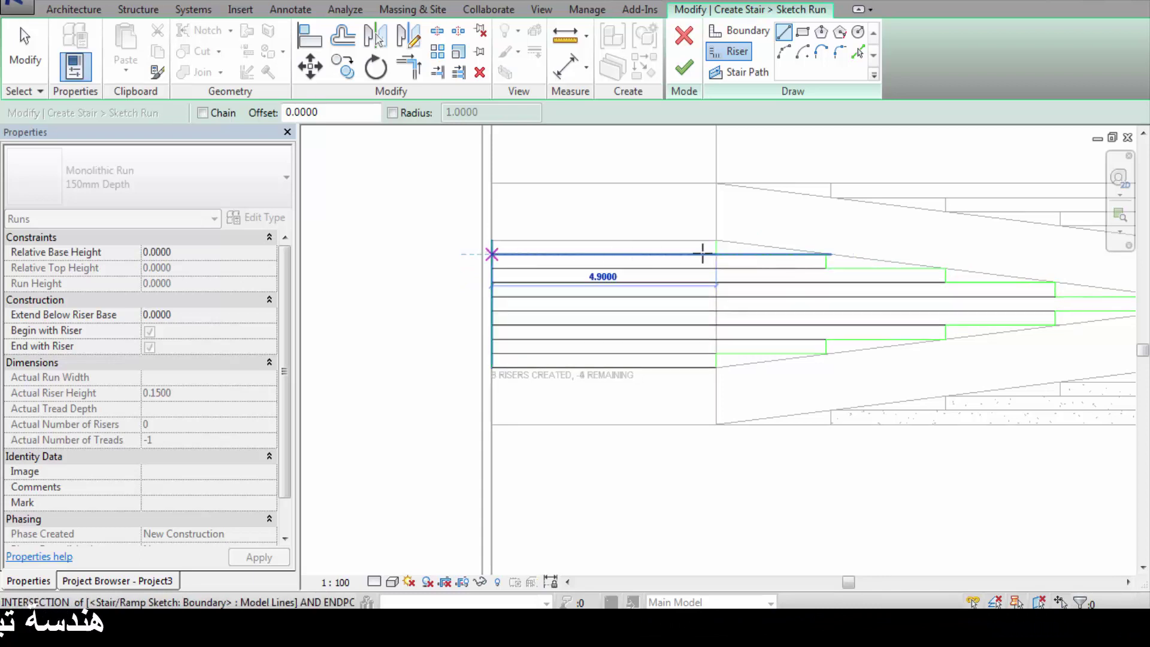
click(717, 240)
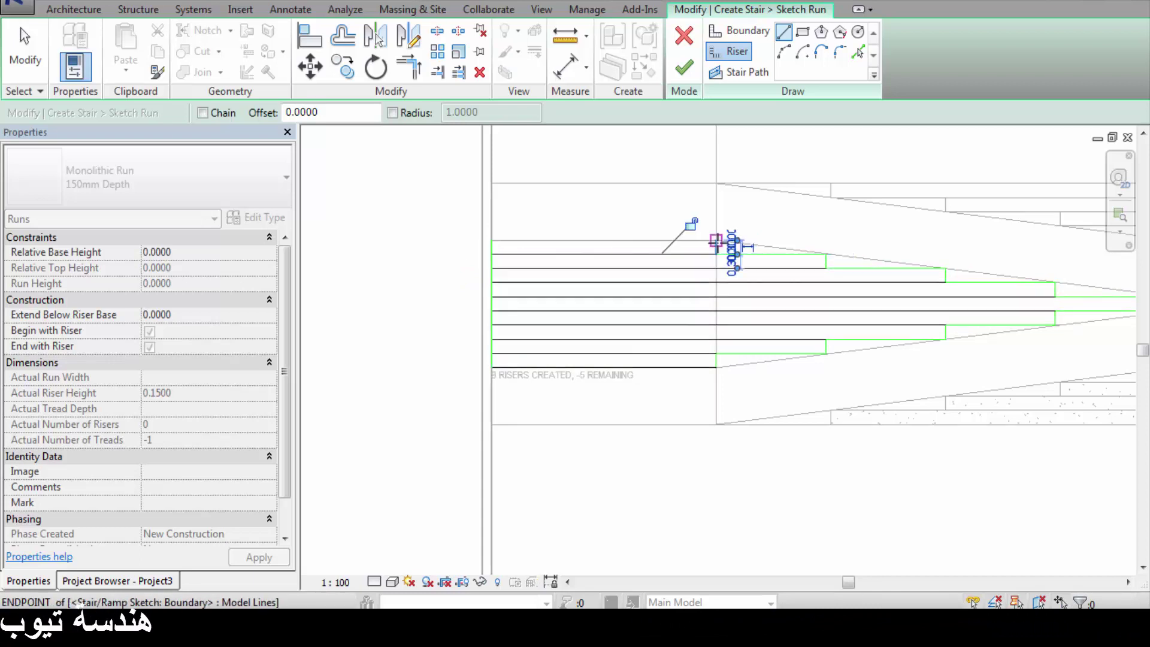
click(492, 241)
key(Escape)
key(Escape)
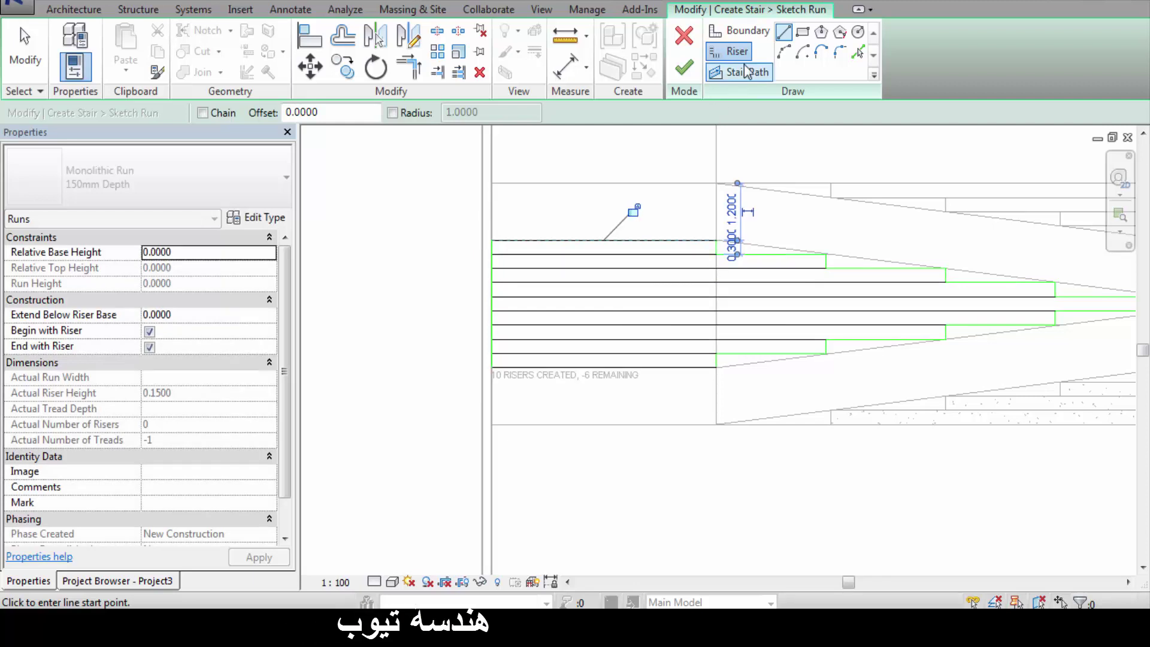
click(749, 72)
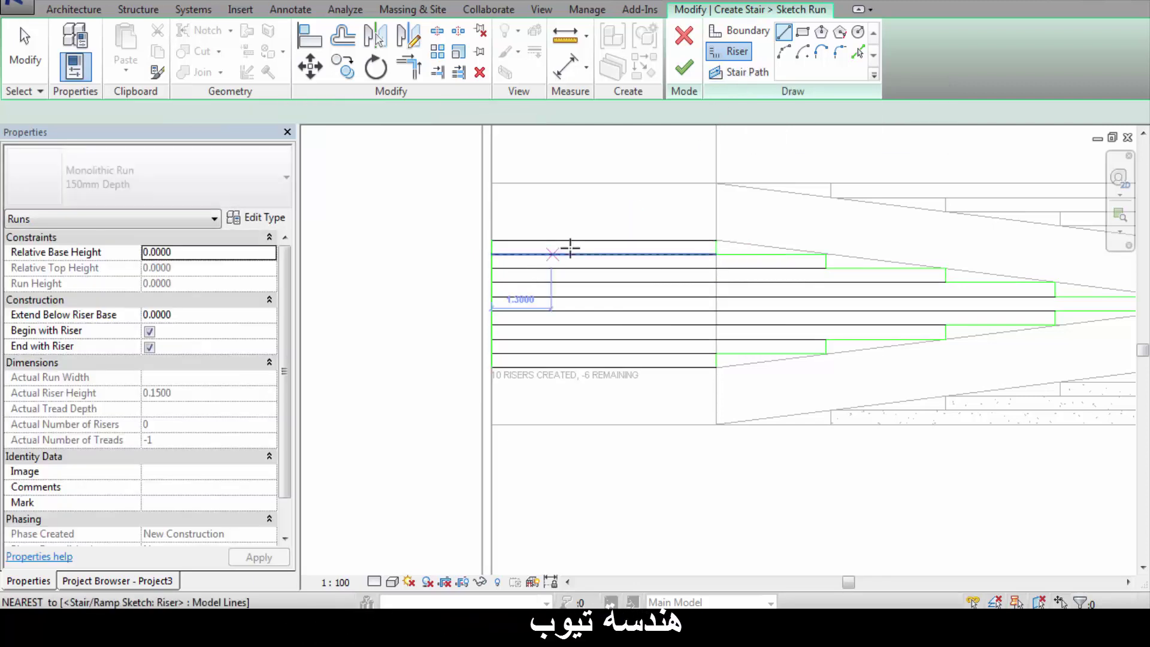
- Draw a vertical stair path from top to bottom riser and finish the 10-riser, 9-tread run
click(590, 242)
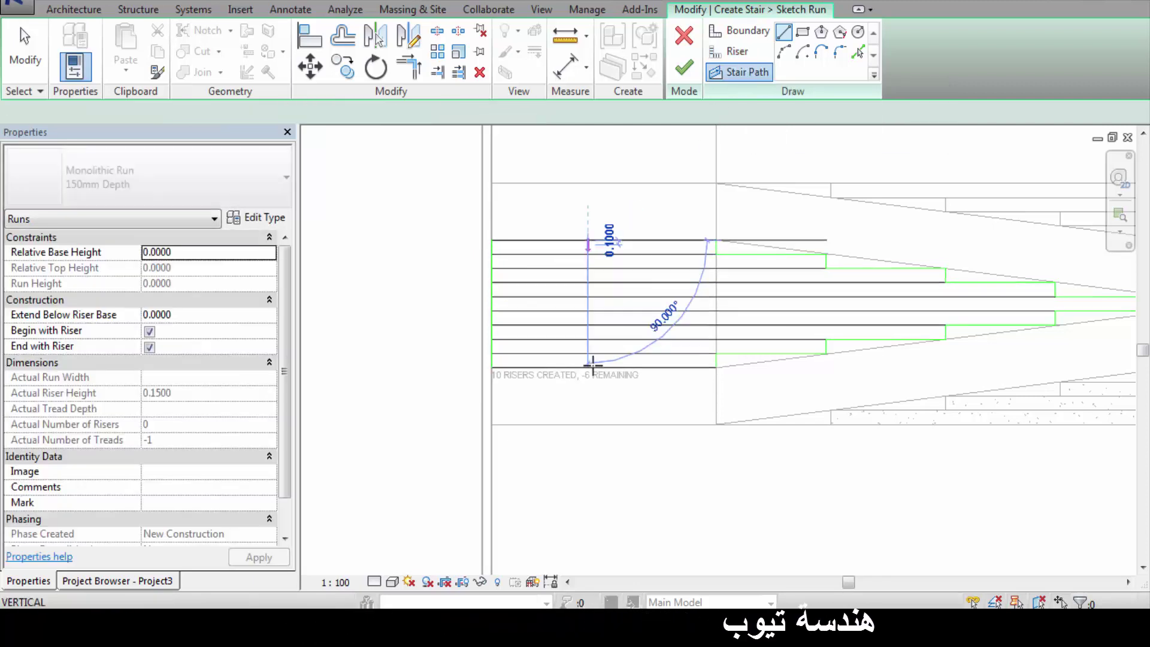
click(587, 366)
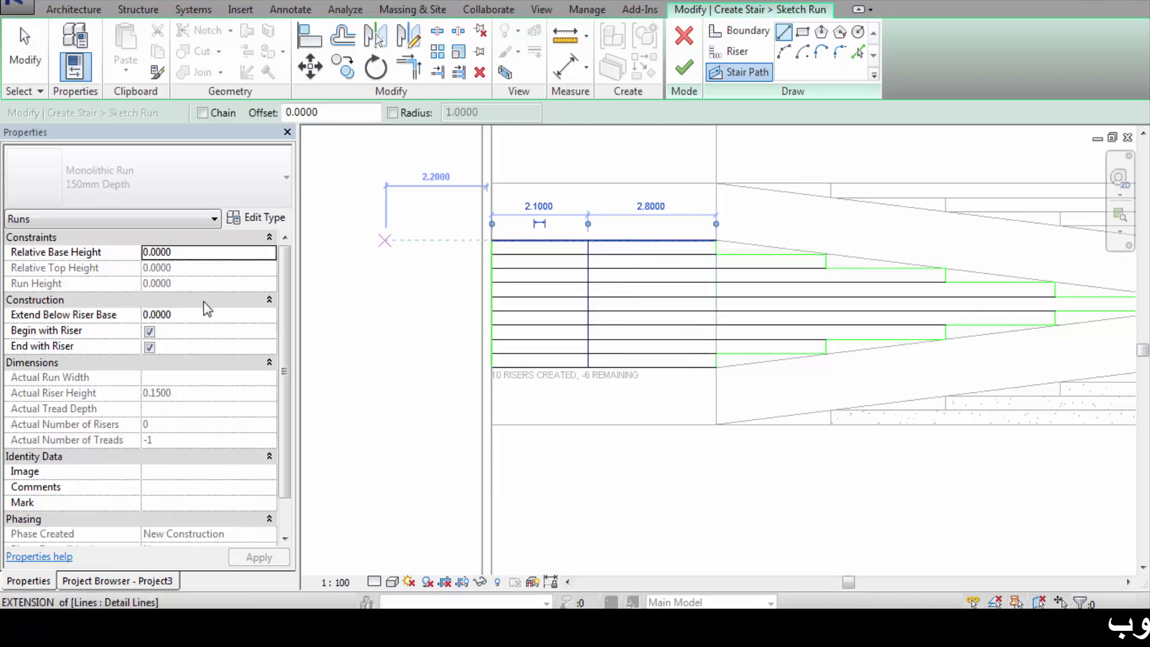
click(682, 78)
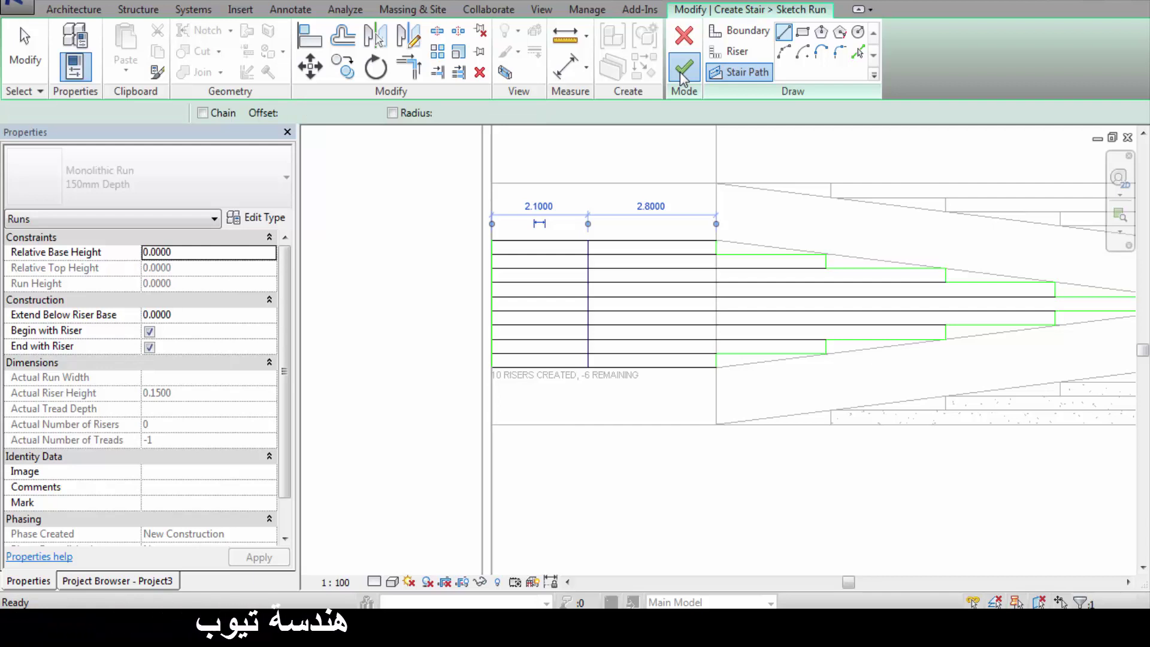
click(682, 77)
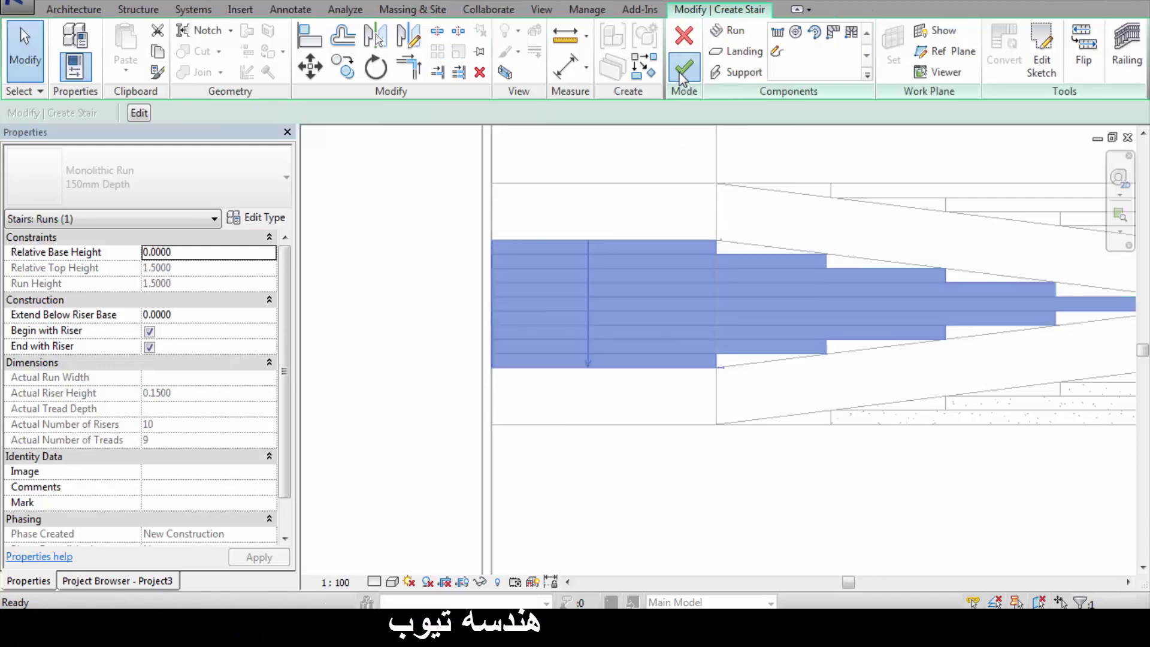
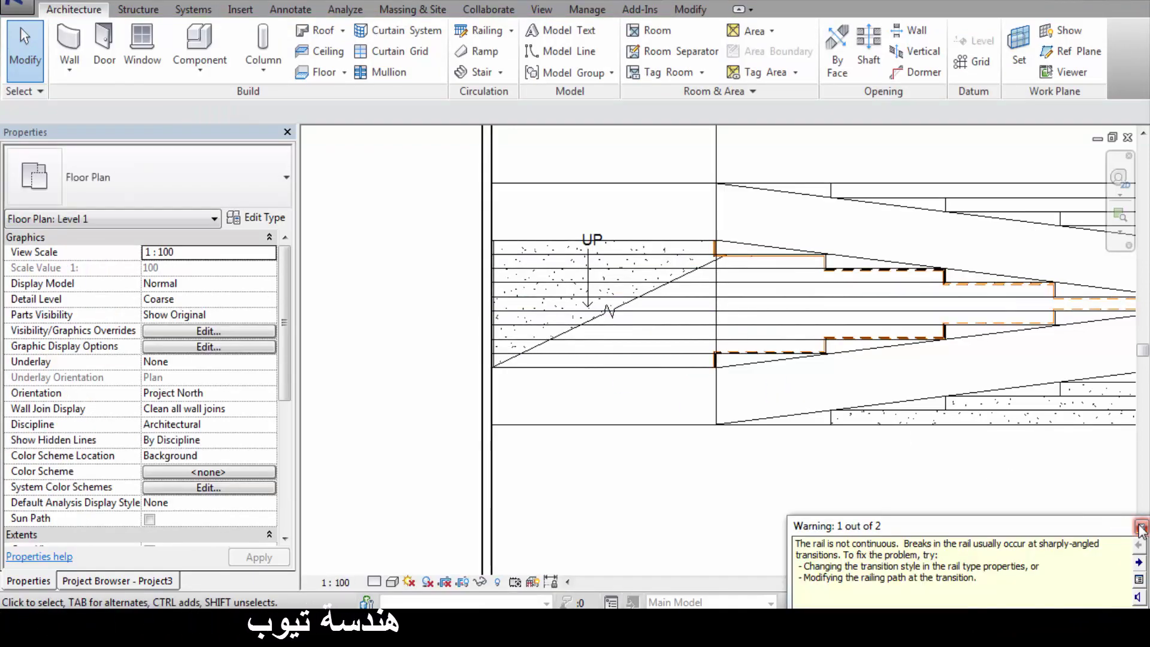
- Dismiss the rail continuity warning and switch to the default 3D view of the stair
click(1141, 528)
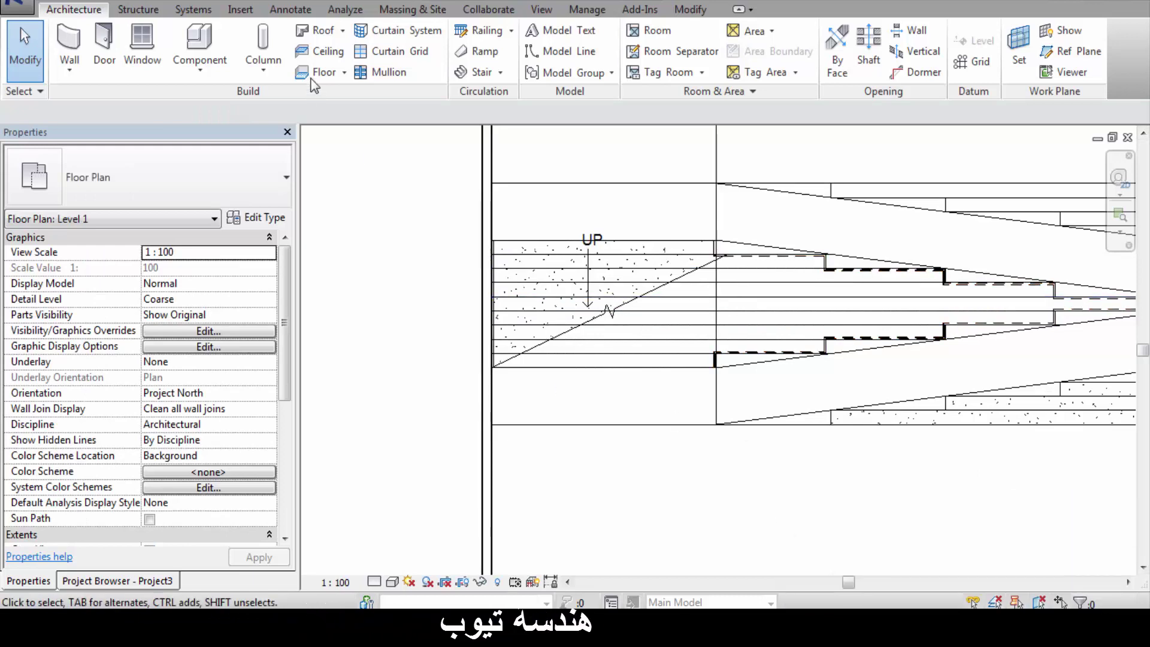
click(283, 2)
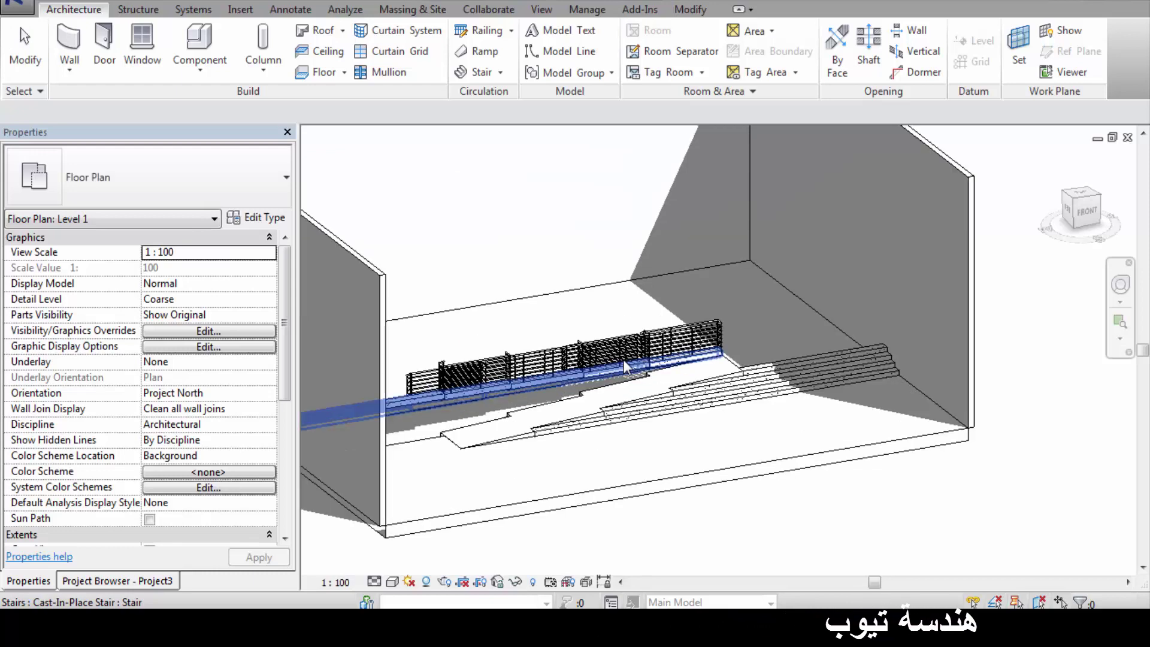
- Flip the stair run direction in Edit Stairs, finish the edit and close the railing warning
scroll(623, 386, up, 2)
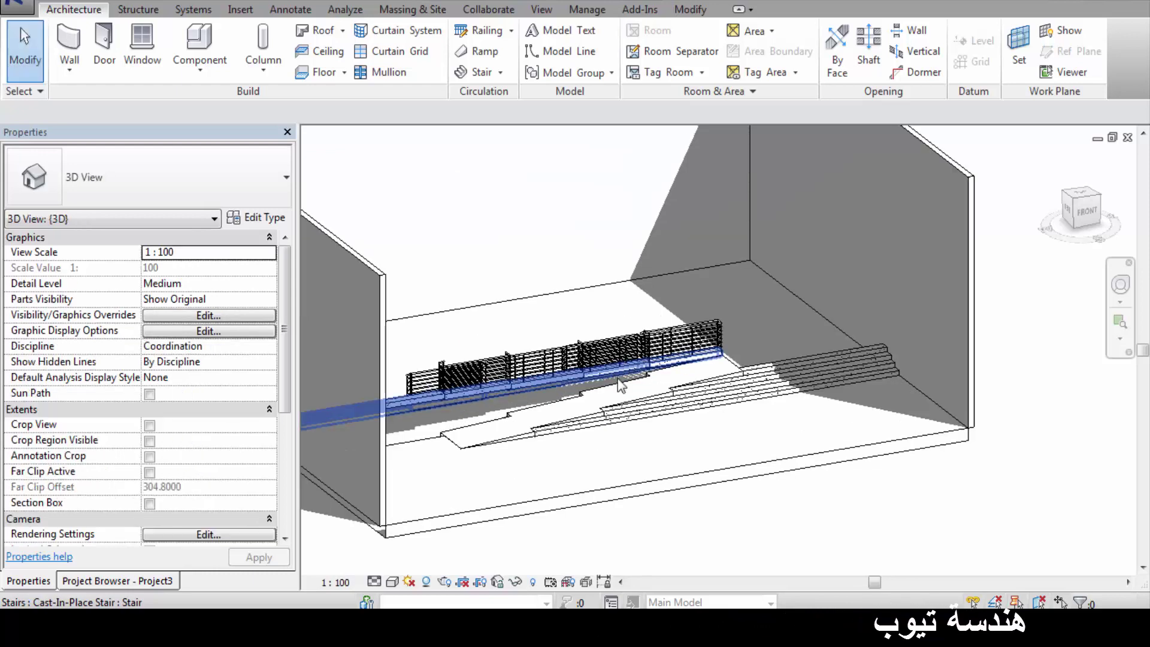
click(547, 382)
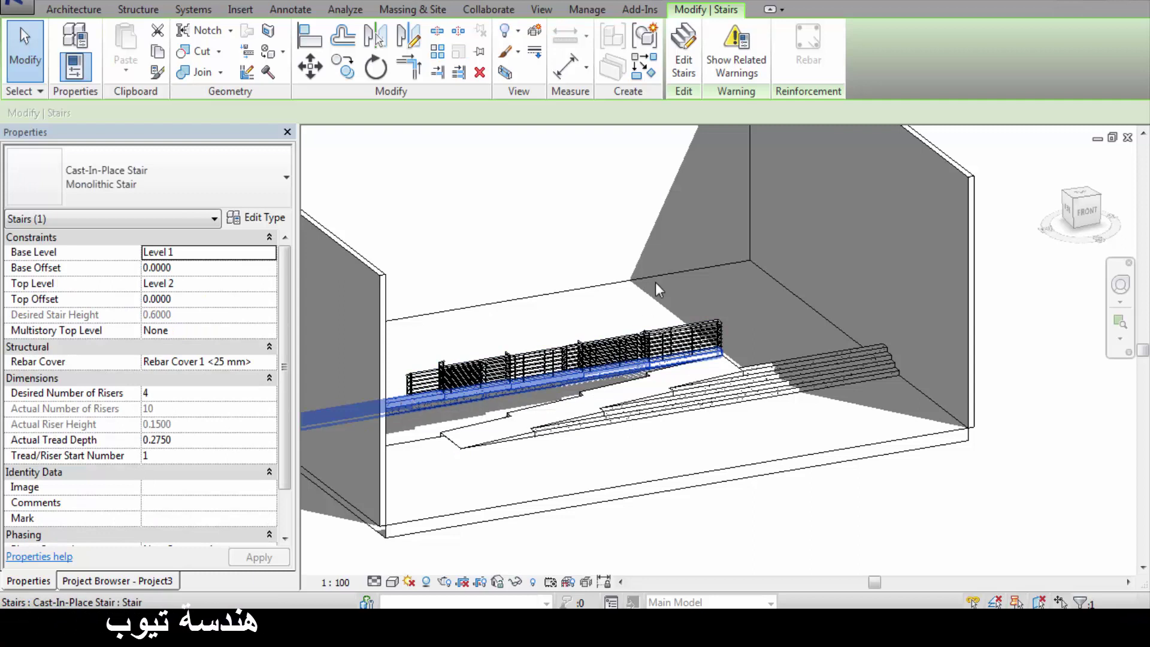
click(690, 54)
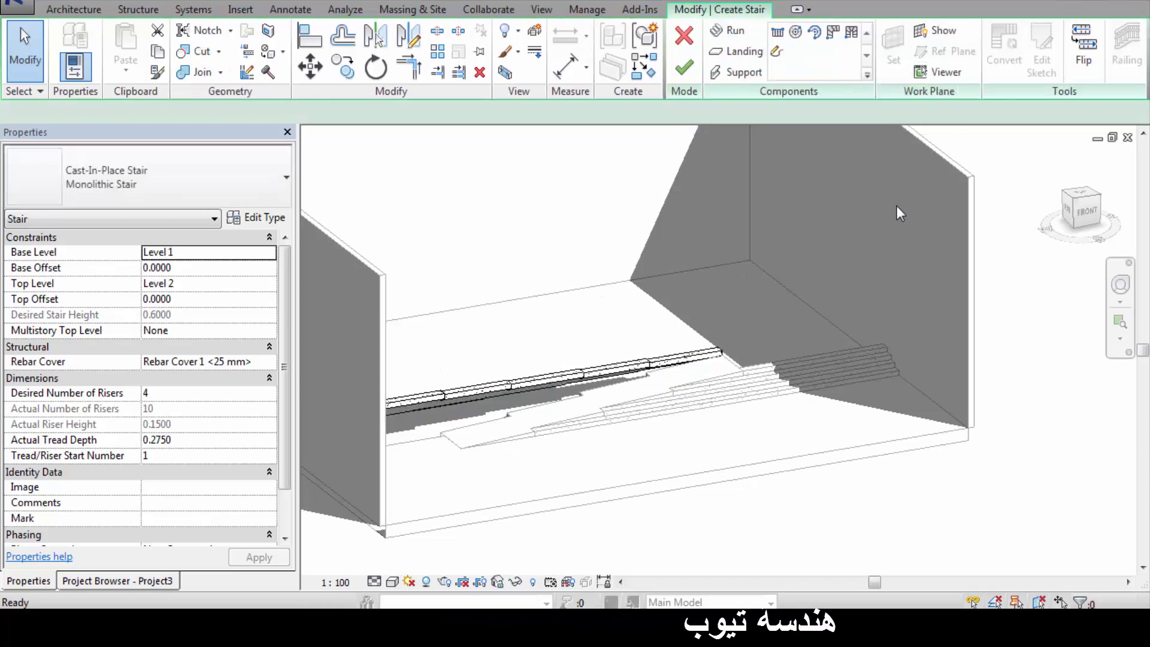
click(1081, 48)
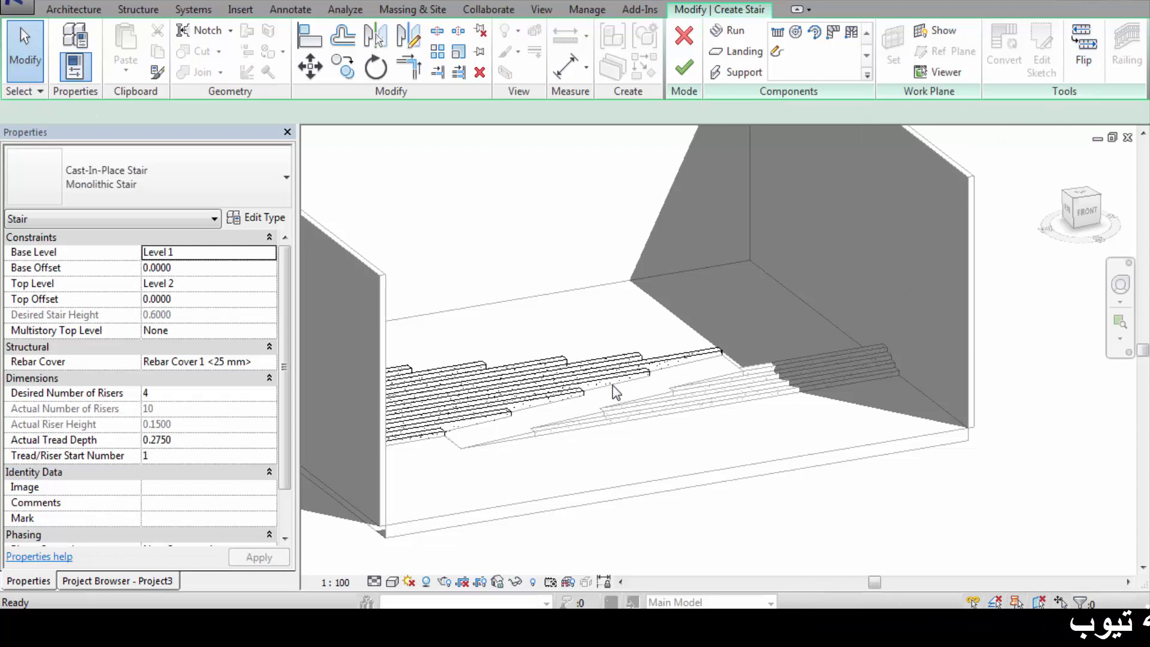
scroll(616, 392, up, 3)
key(Escape)
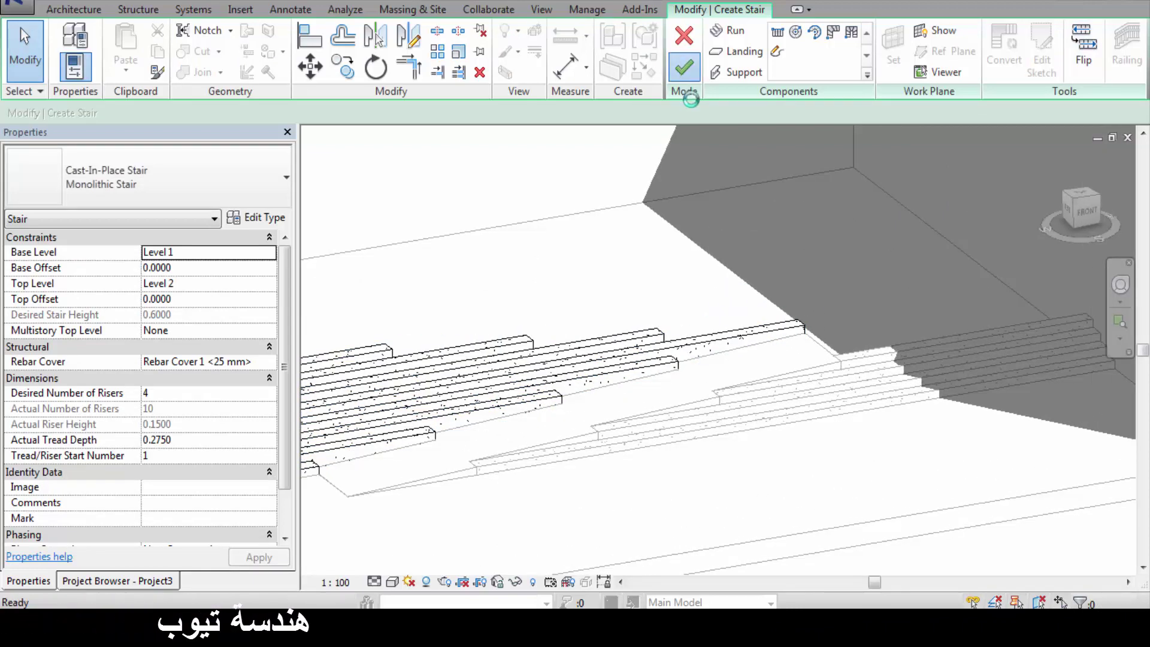
click(690, 77)
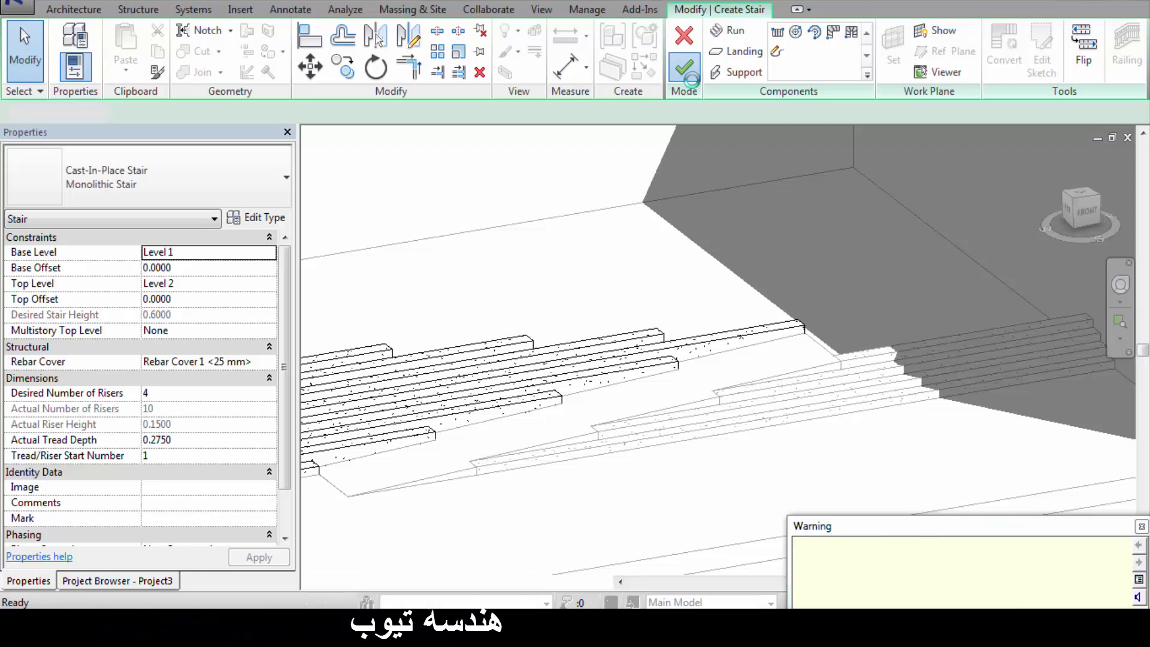
click(1141, 527)
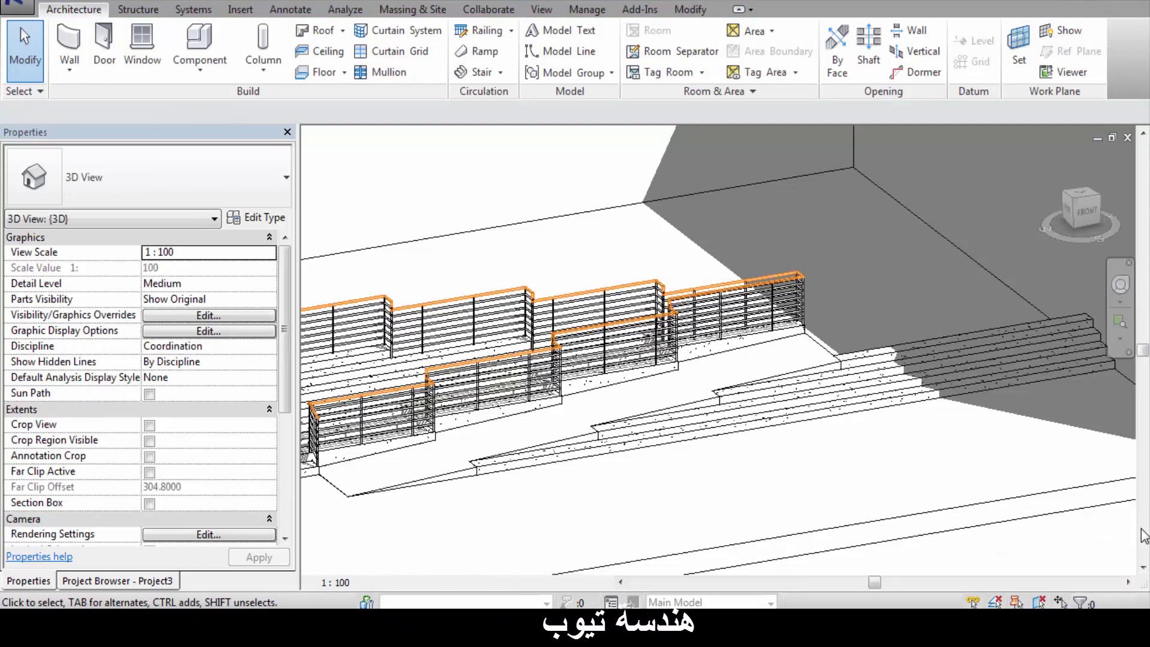
- Delete both stair railings, orbiting the view to reach the one at the stair end
click(664, 319)
key(Delete)
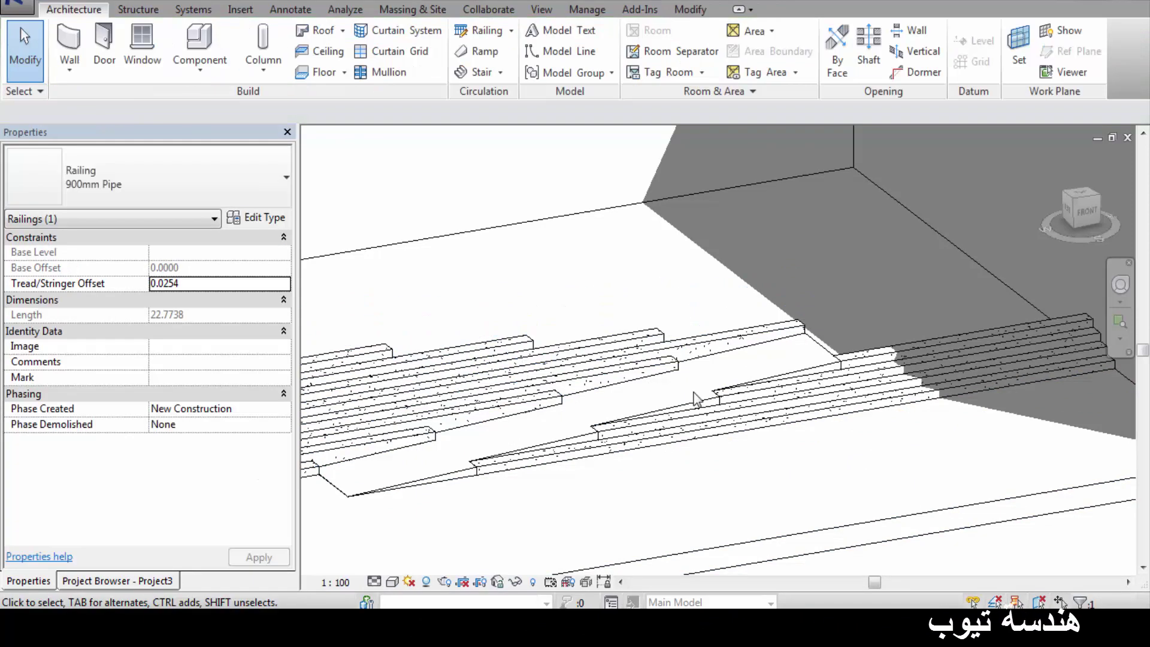
mouse_move(695, 400)
shift+middle_down()
mouse_move(598, 423)
mouse_move(607, 367)
mouse_move(634, 382)
mouse_move(843, 412)
shift+middle_up()
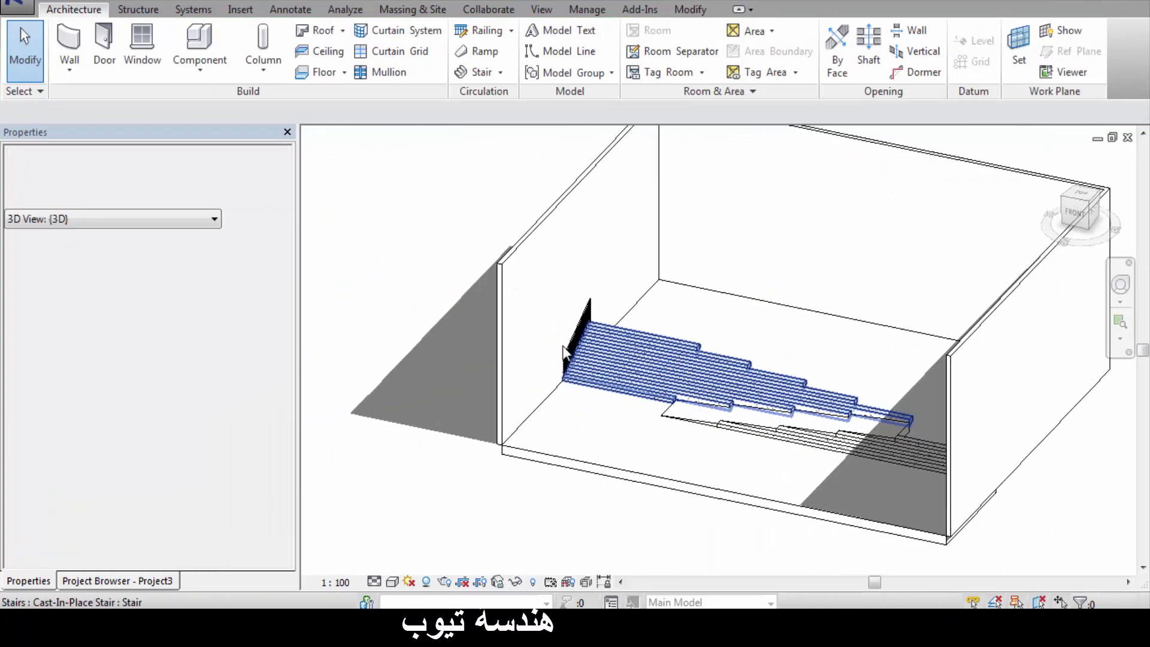
scroll(564, 348, up, 3)
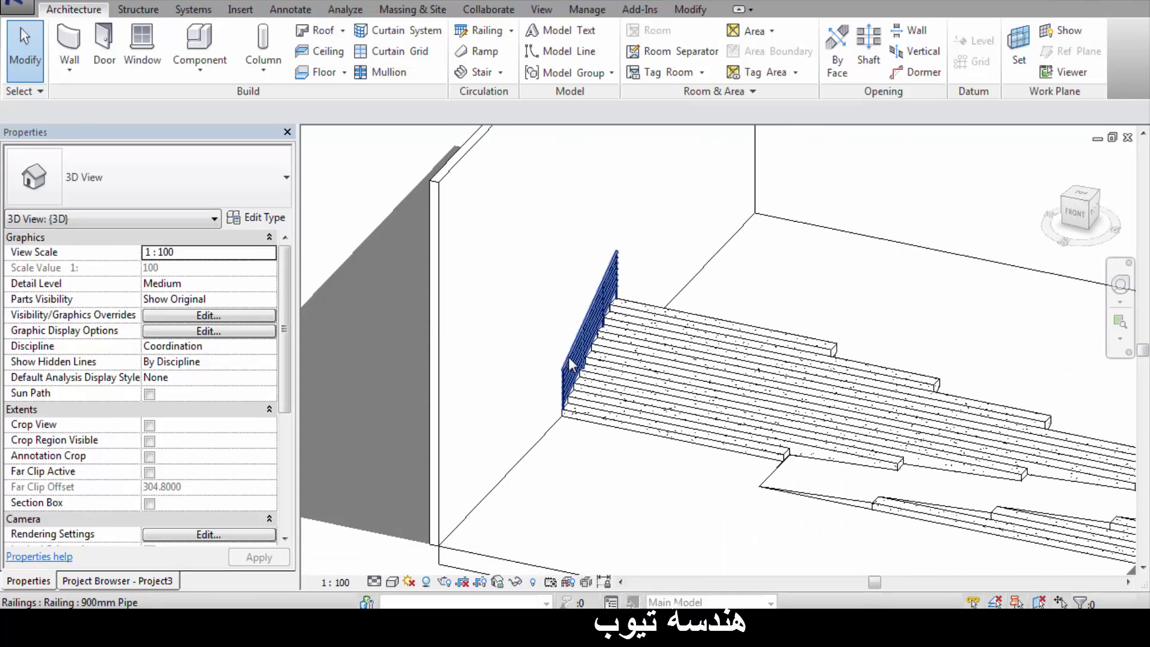
click(570, 362)
key(Delete)
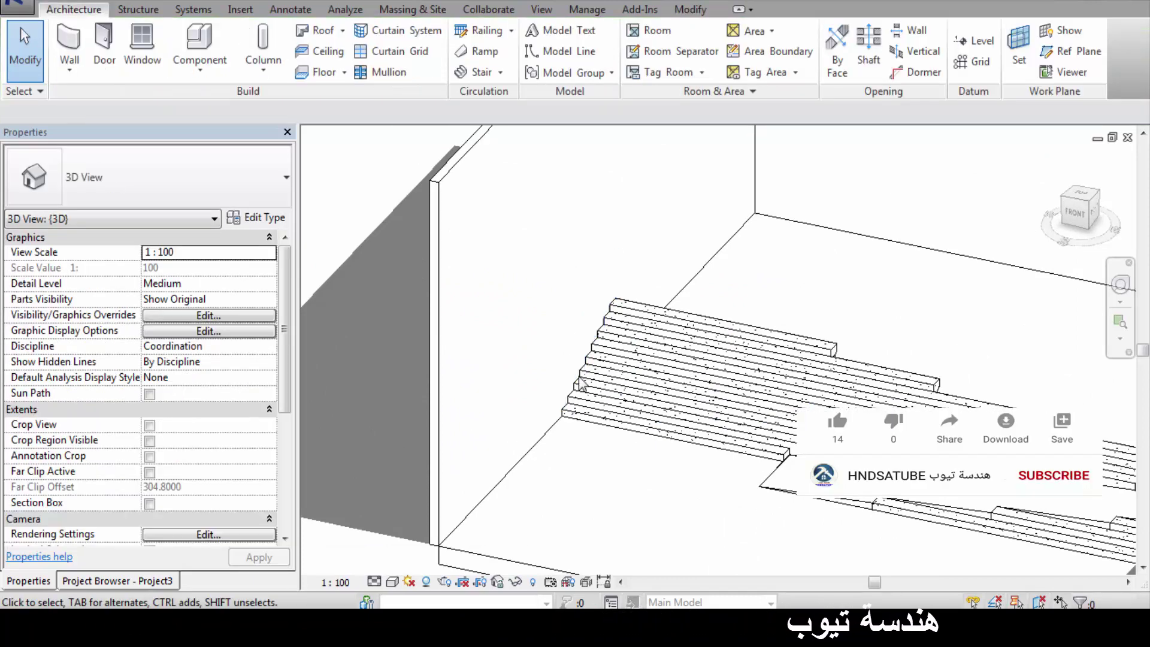
scroll(599, 476, up, 3)
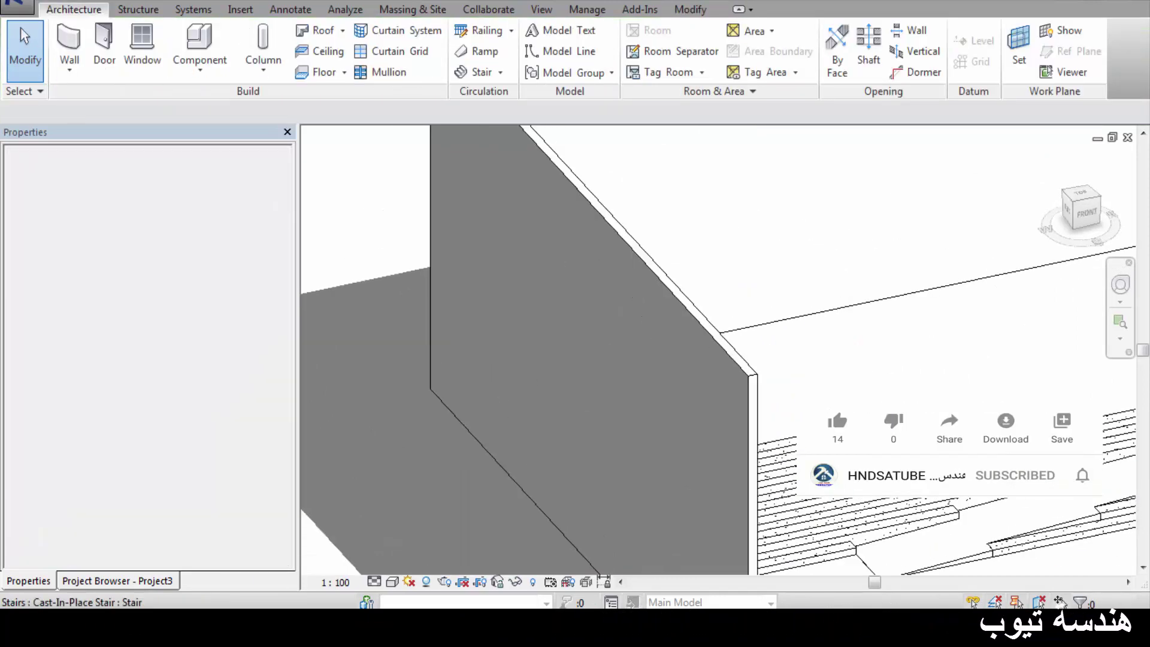
mouse_move(636, 432)
middle_down()
mouse_move(765, 393)
mouse_move(875, 282)
mouse_move(692, 312)
middle_up()
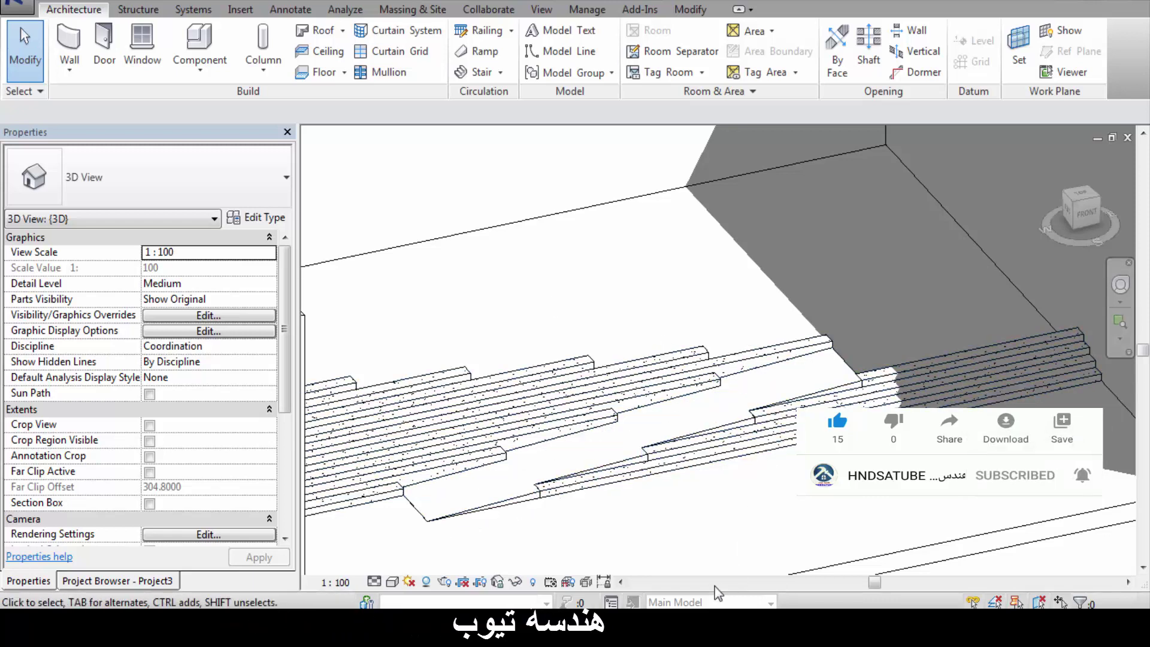
- Open the Level 1 floor plan from the Project Browser and pan the stairs into view
click(101, 581)
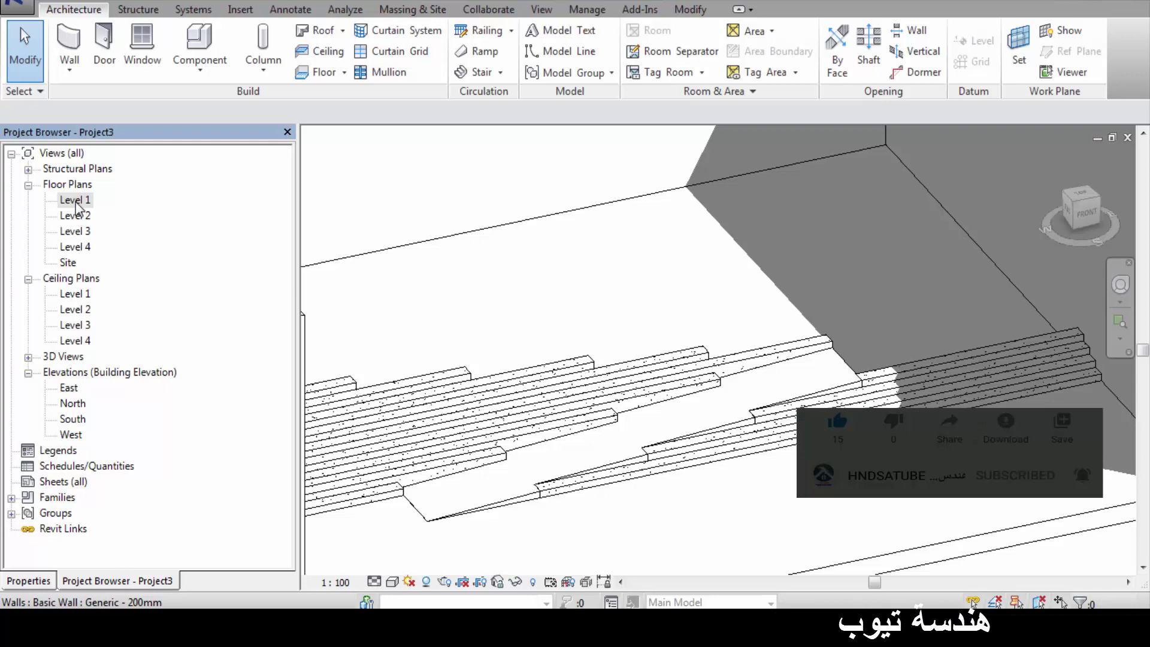
double_click(76, 201)
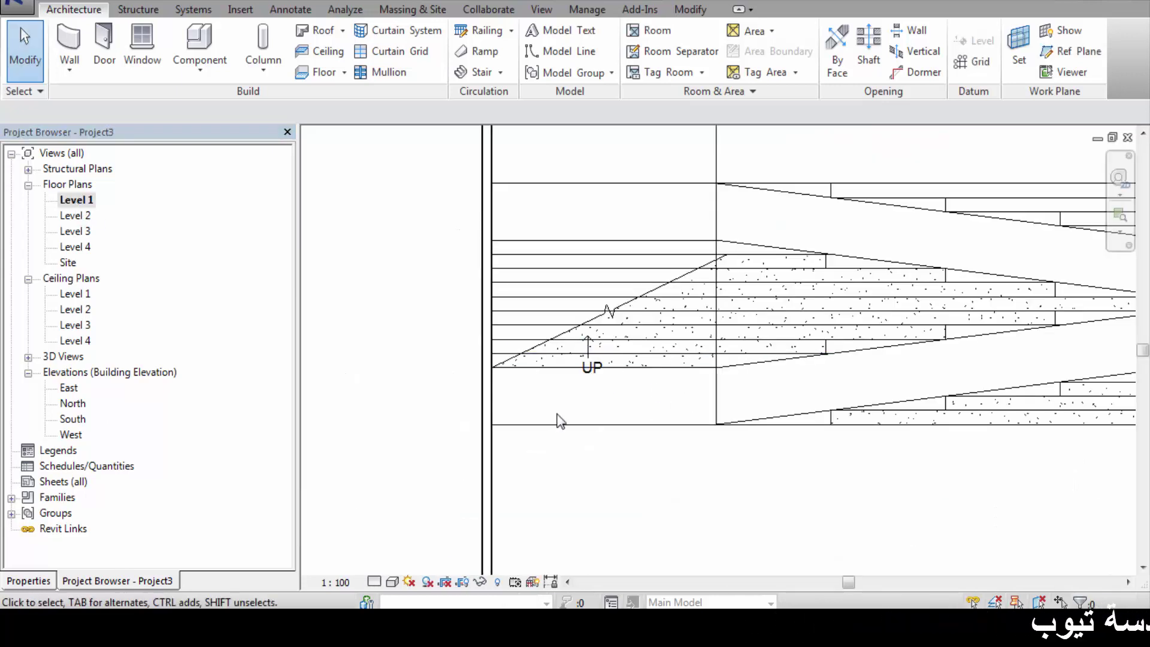
scroll(560, 421, down, 1)
middle_drag(955, 375, 736, 421)
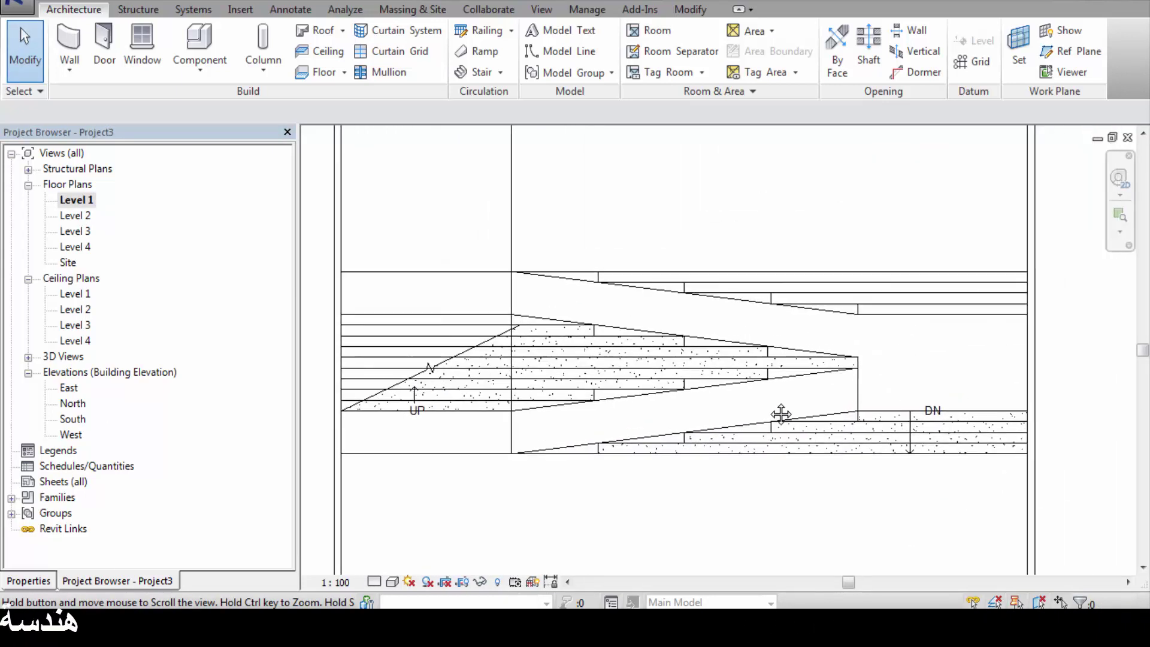
middle_drag(634, 306, 752, 352)
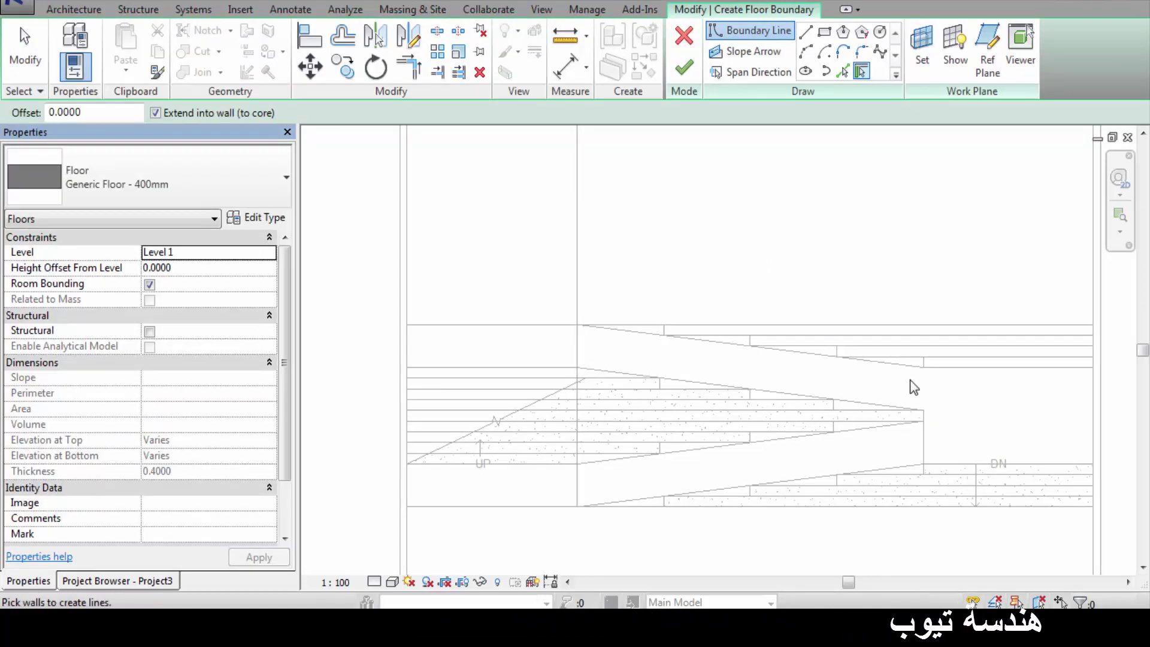
- Sketch a rectangular Generic Floor - 400mm landing on Level 2 and finish it
mouse_move(966, 433)
middle_down()
mouse_move(822, 414)
mouse_move(834, 356)
middle_up()
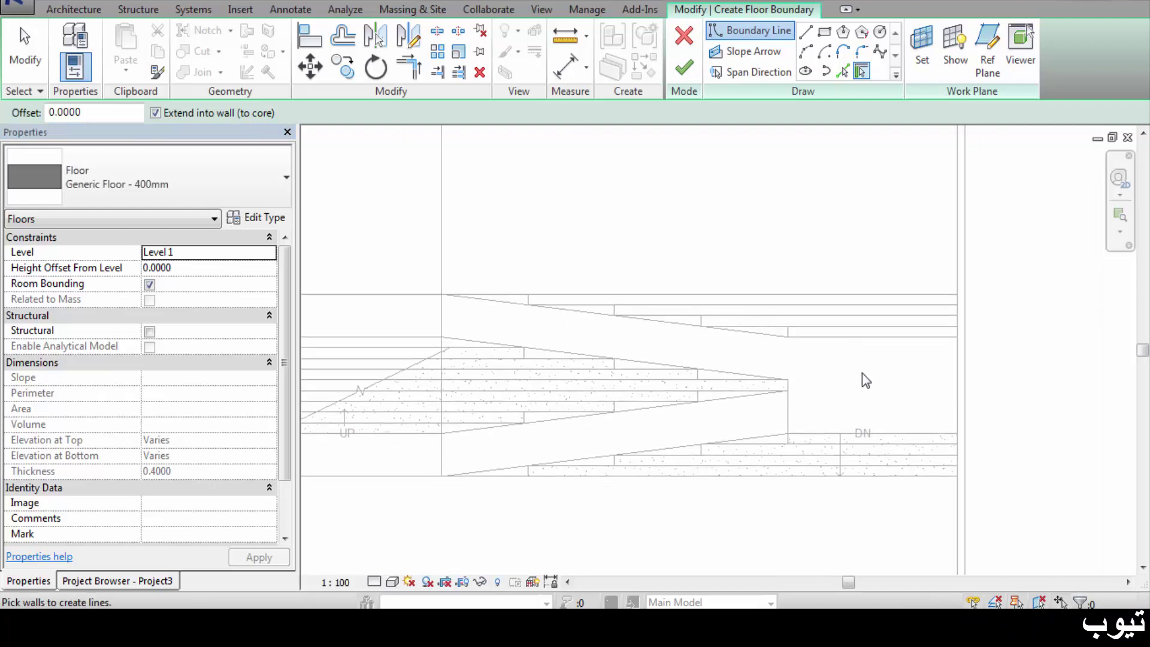
click(254, 259)
click(268, 254)
click(181, 282)
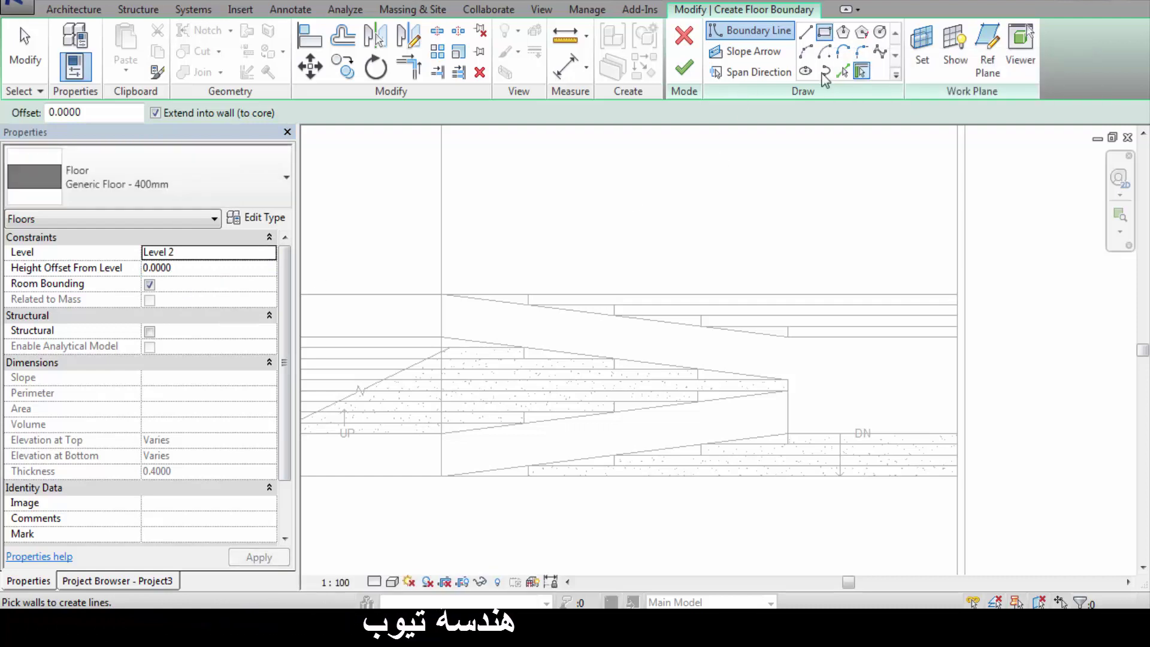
click(844, 72)
click(788, 434)
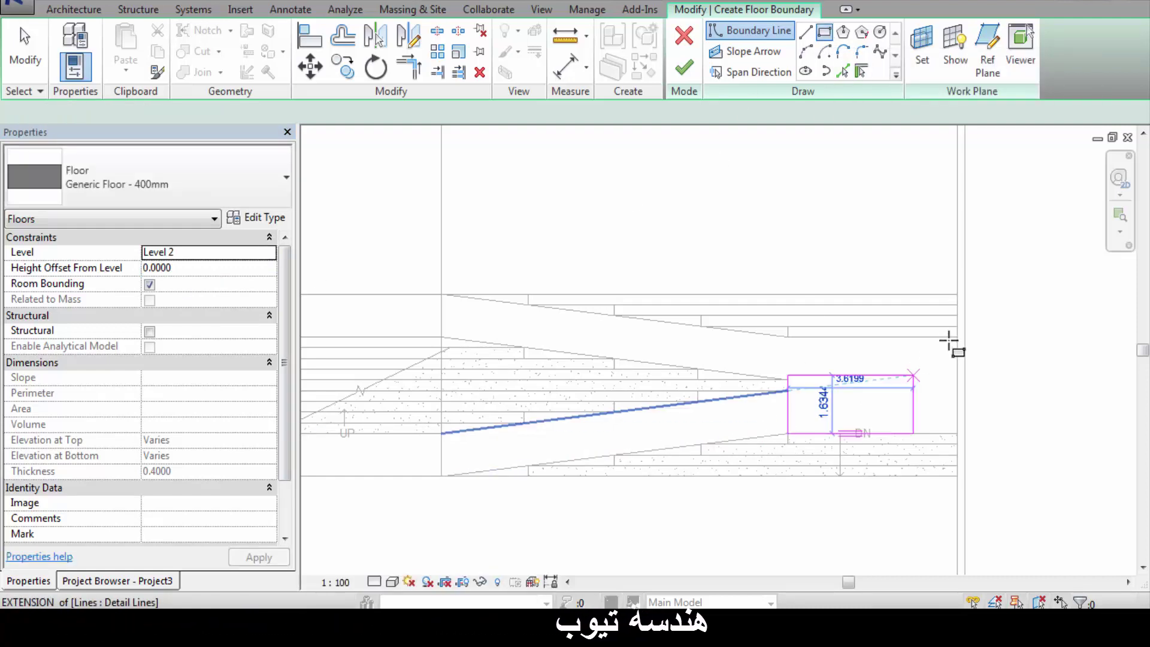
click(957, 338)
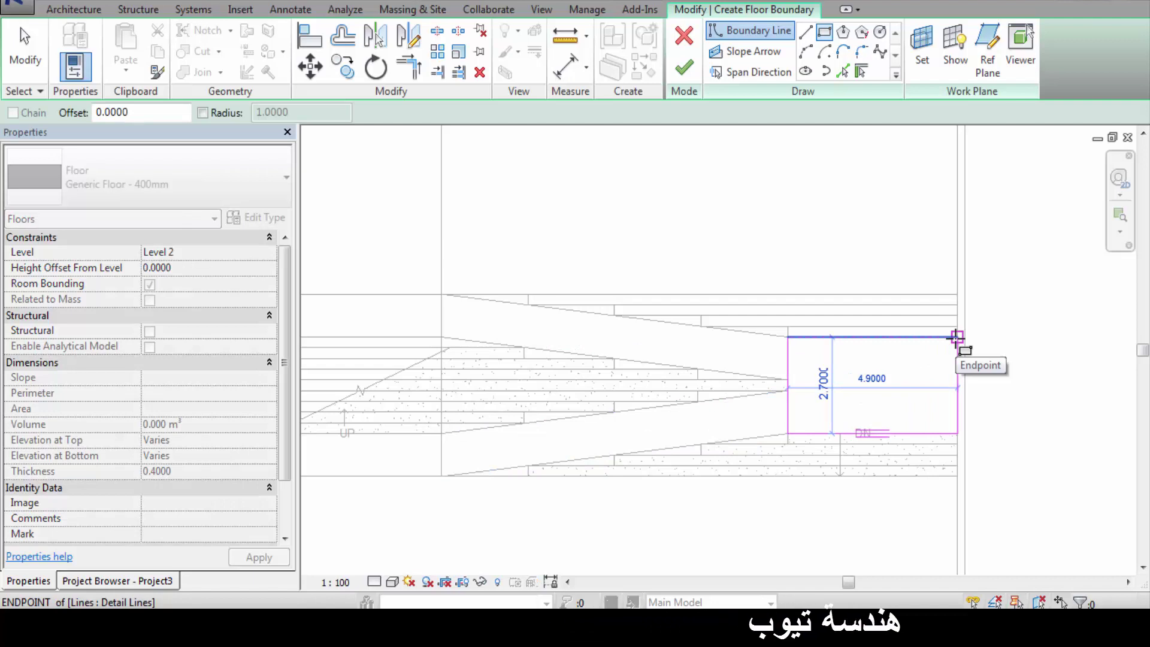
click(684, 67)
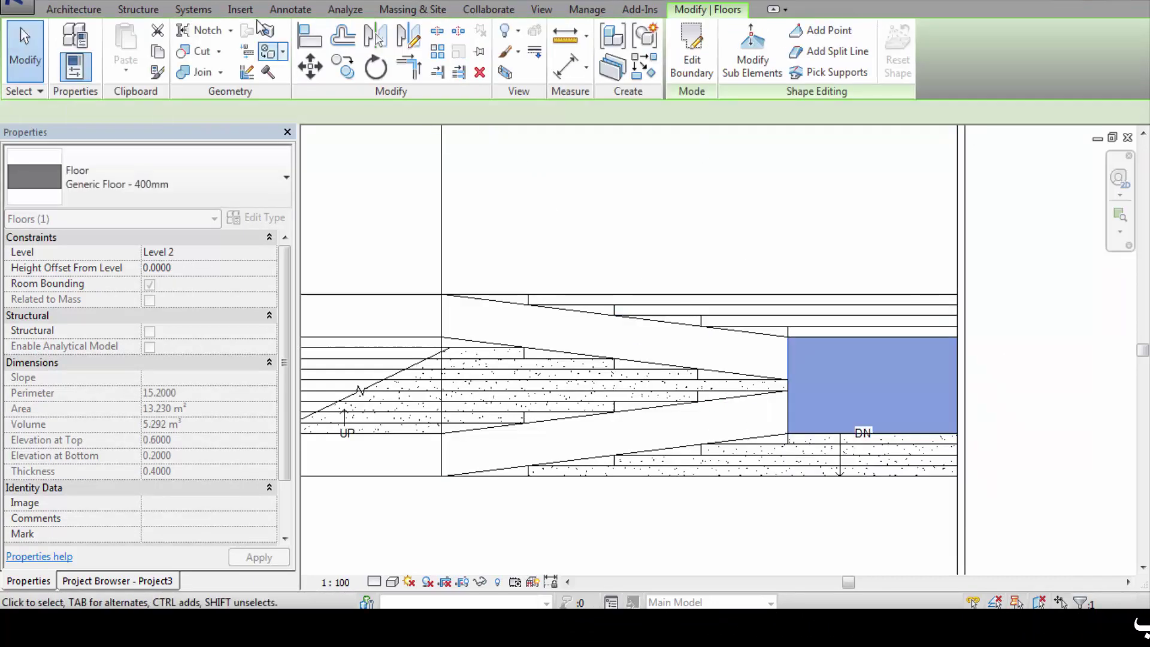
- Switch to the 3D view to check the new landing
click(290, 3)
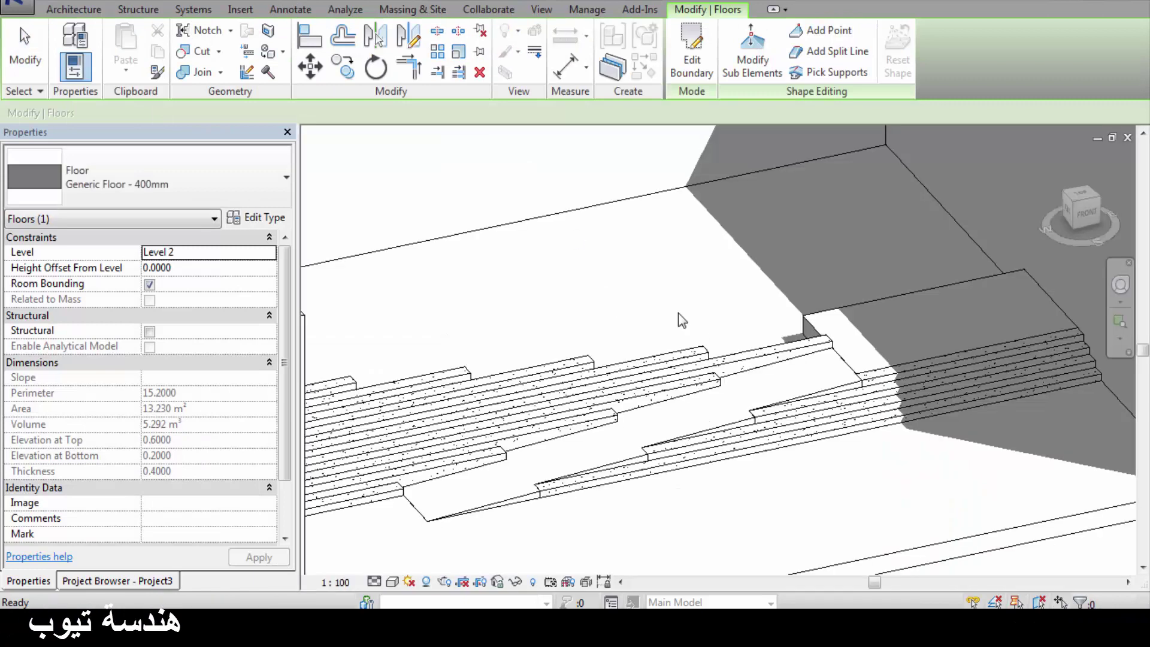
shift+middle_drag(780, 446, 792, 446)
key(Escape)
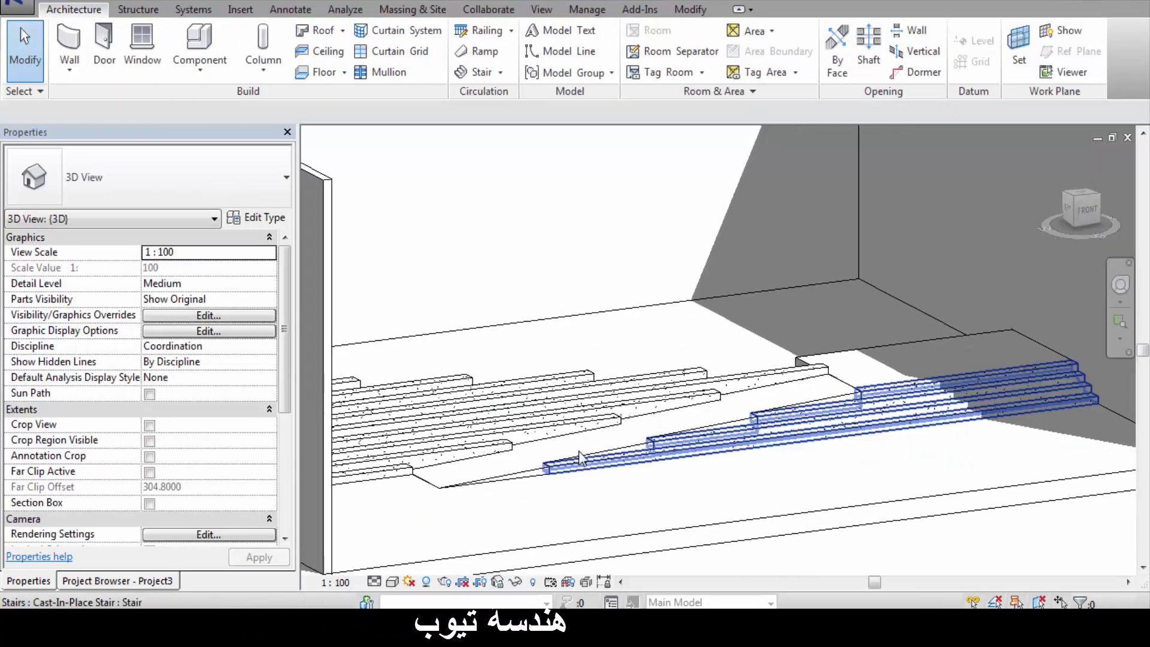
- Reopen the Level 1 floor plan and zoom in on the stair runs
click(108, 581)
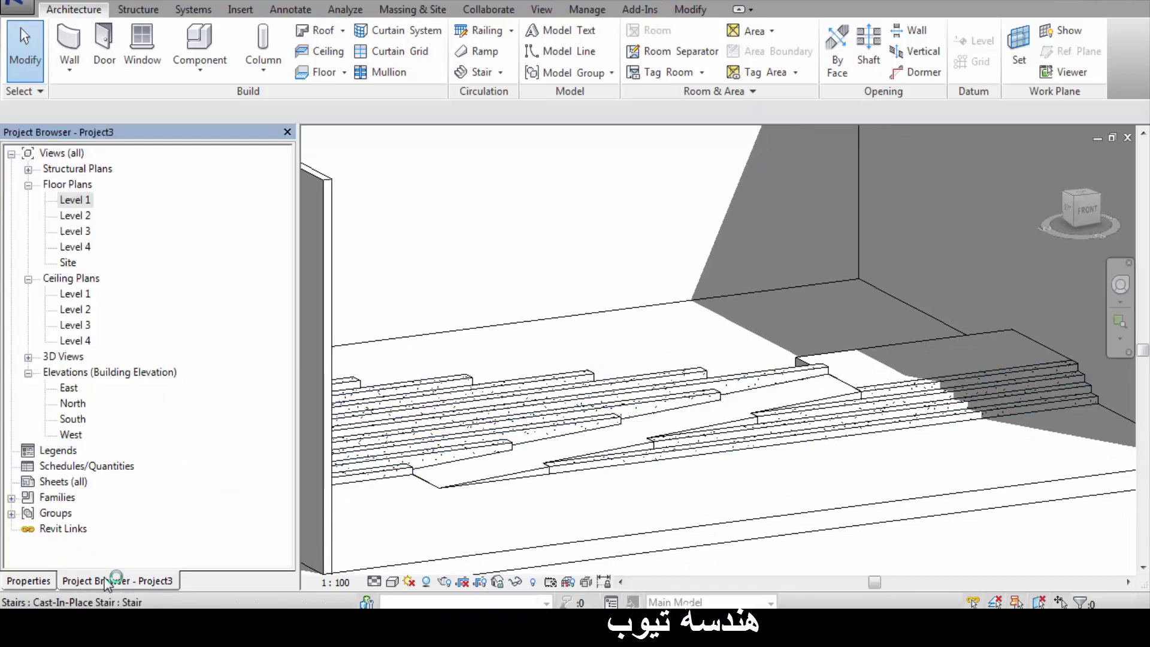
double_click(75, 200)
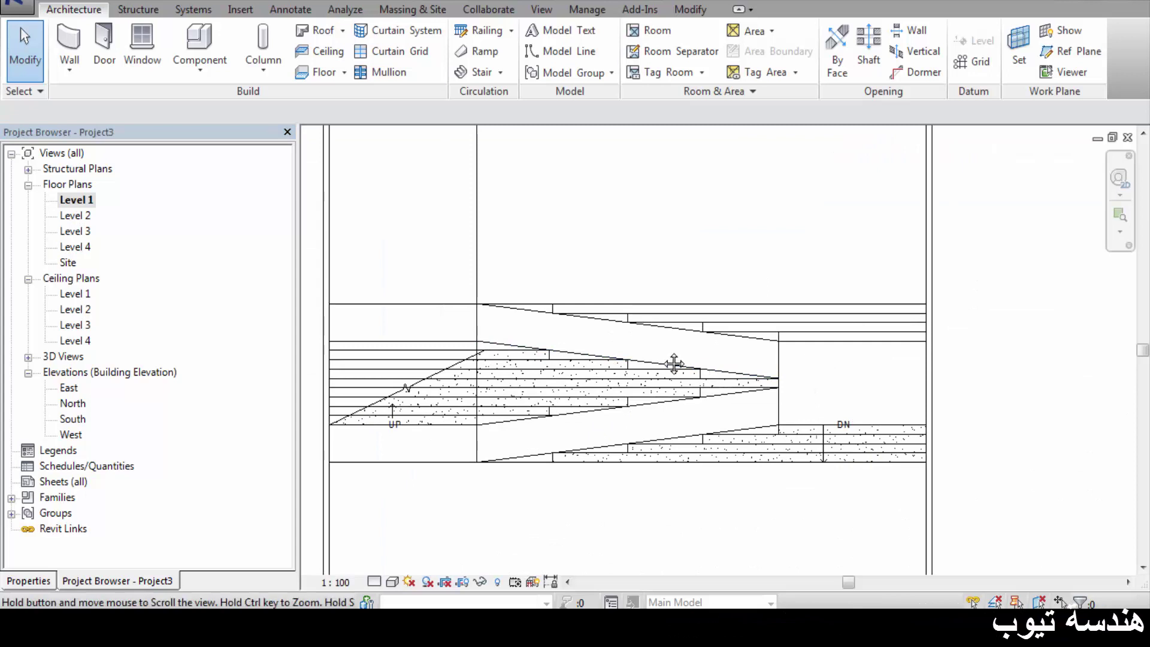
scroll(698, 374, up, 1)
scroll(686, 368, up, 1)
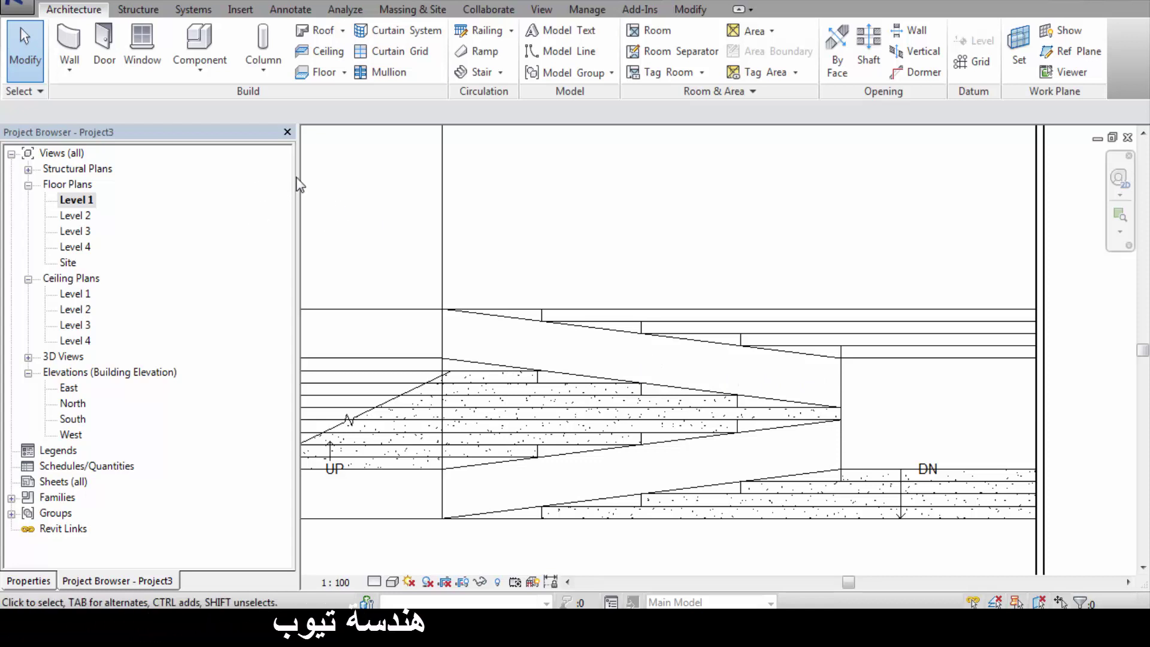
click(319, 73)
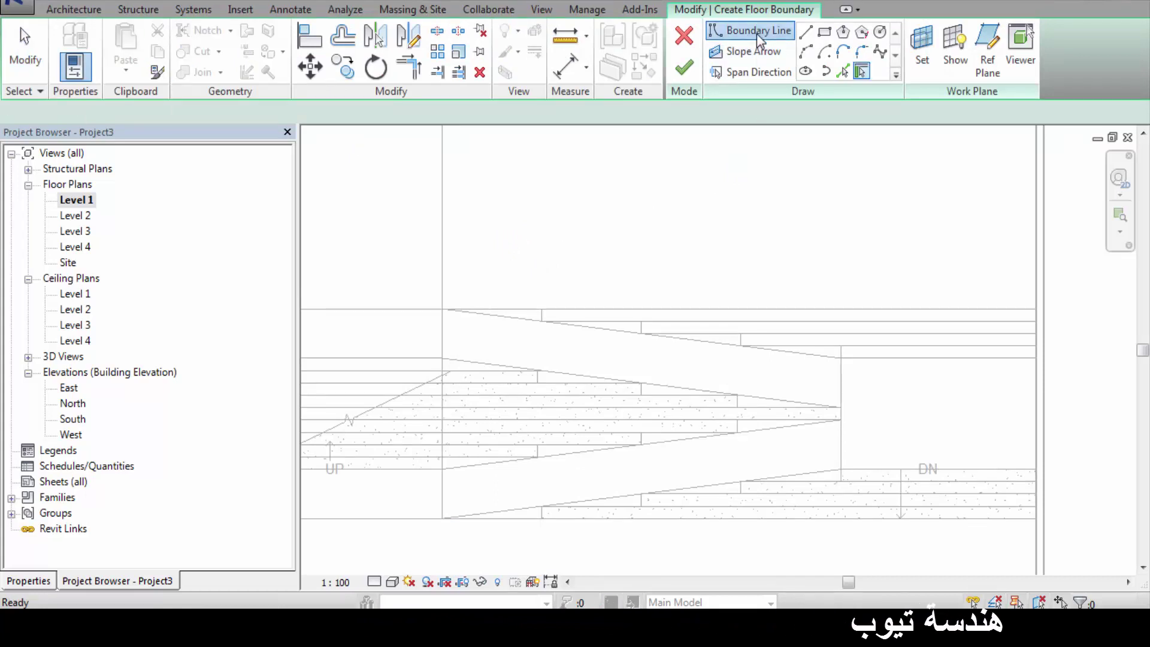
- Draw the first boundary lines: a sloped segment along the stair, a vertical drop and a horizontal edge
click(806, 31)
scroll(831, 420, up, 2)
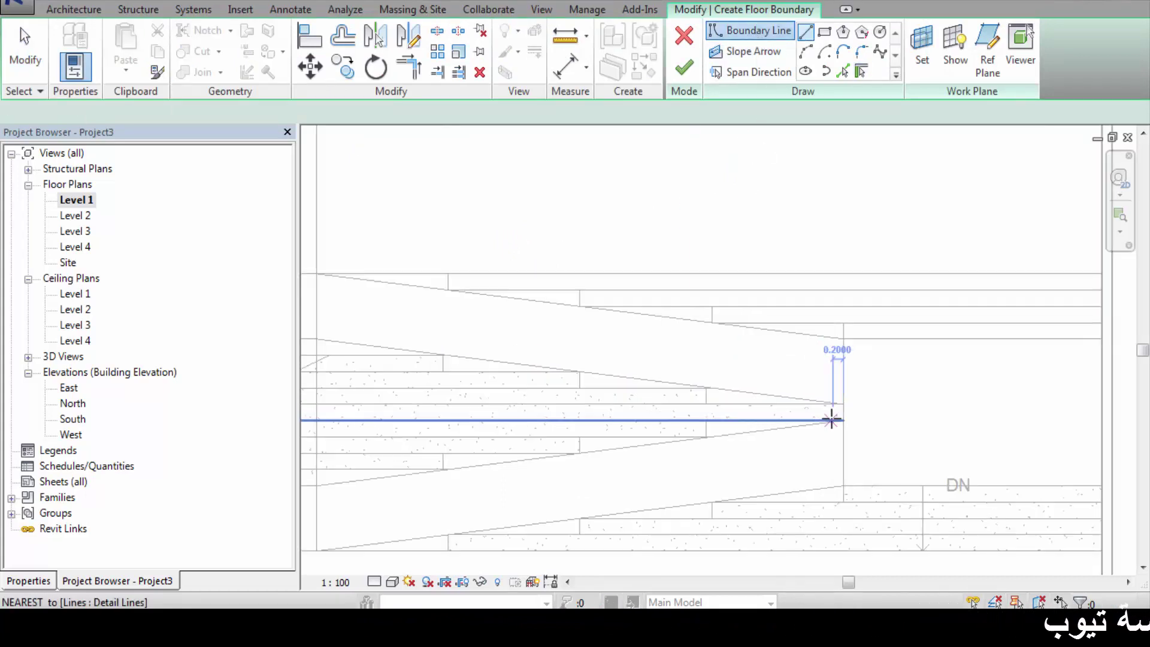
click(844, 339)
scroll(844, 341, down, 1)
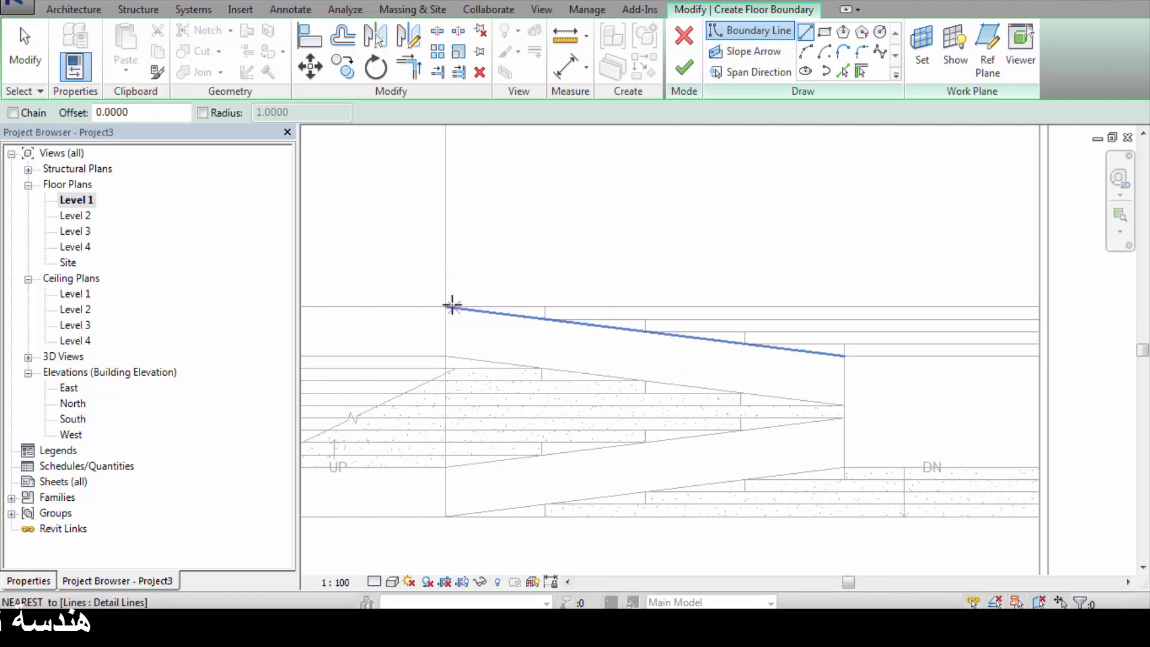
click(445, 307)
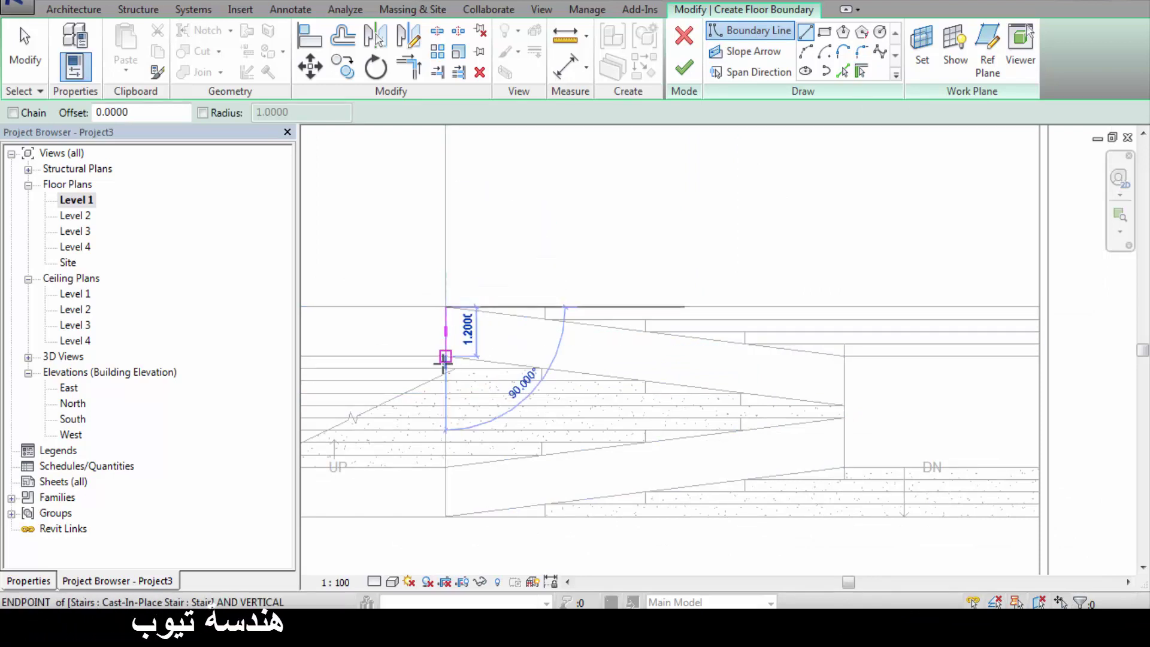
click(445, 368)
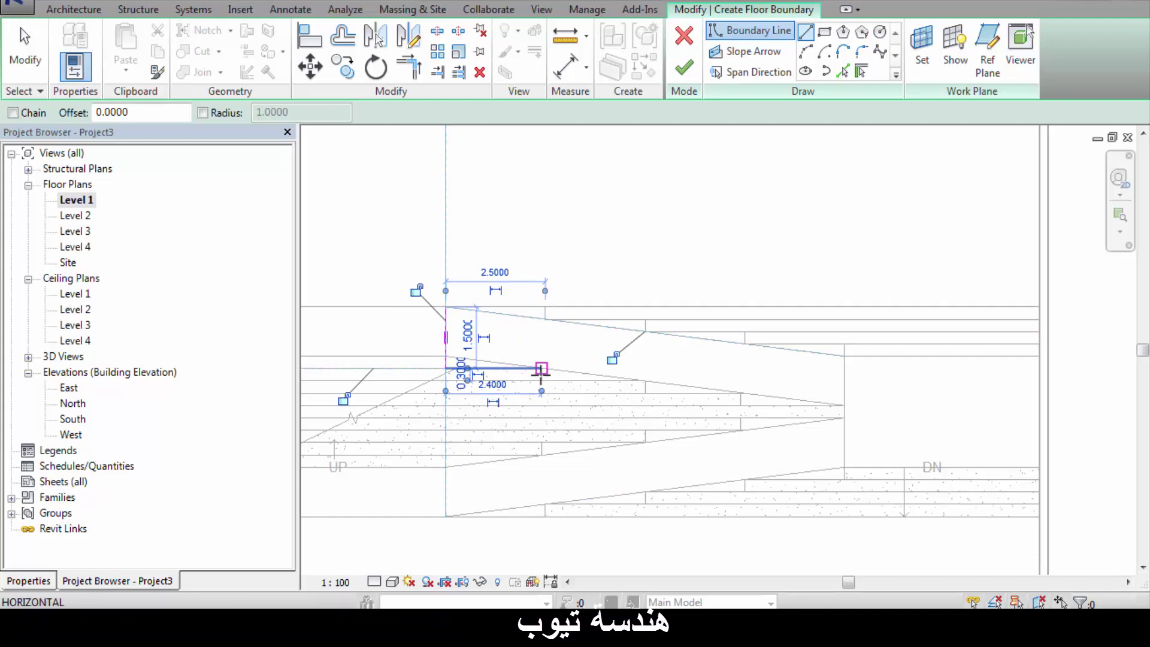
click(541, 368)
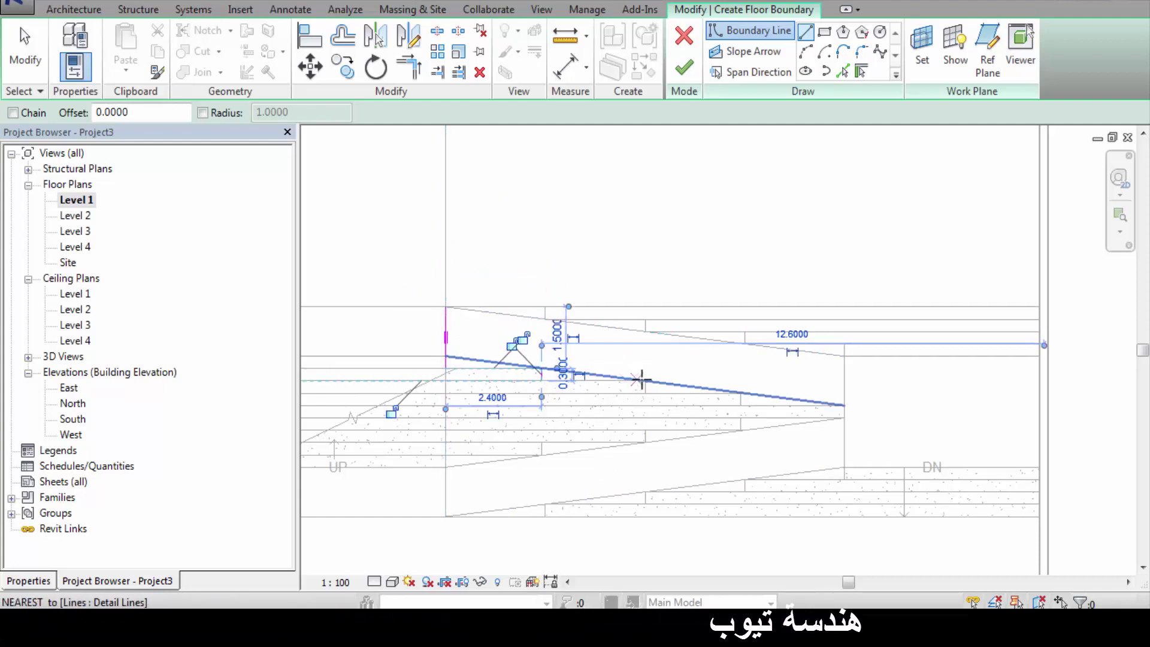
click(642, 381)
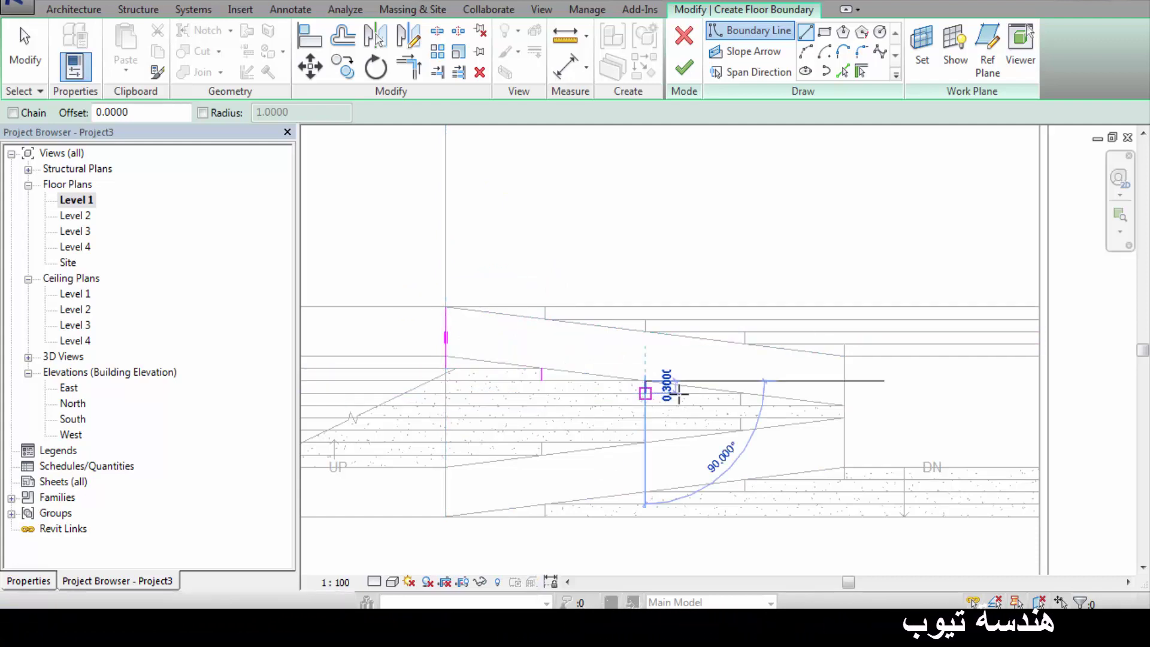
click(679, 393)
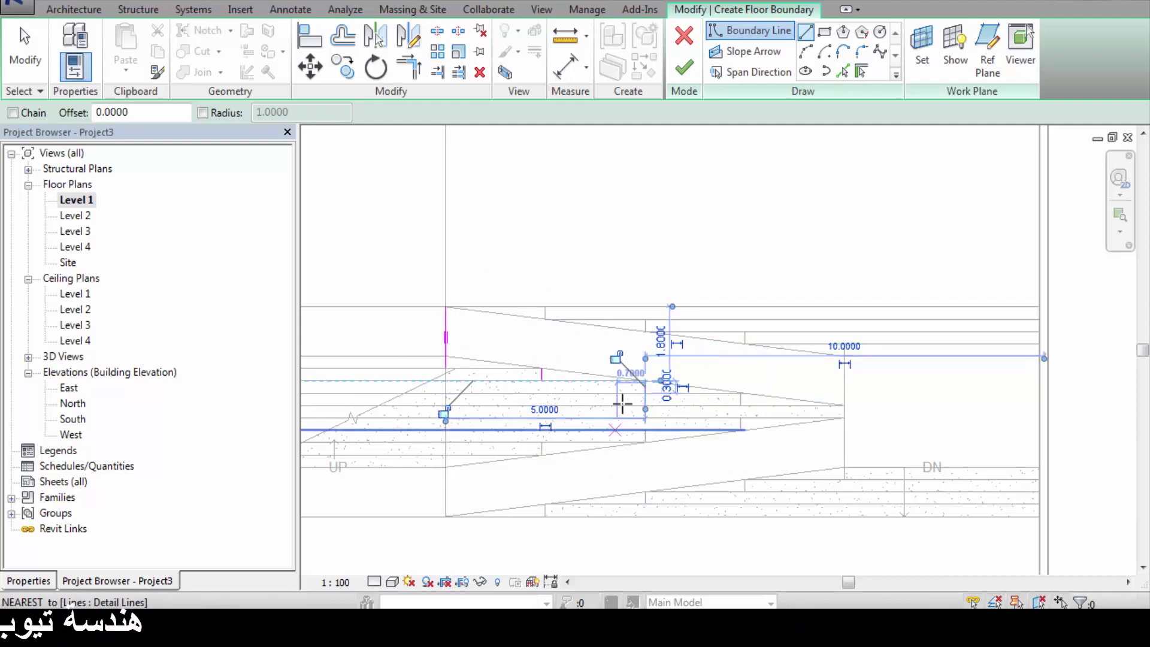
scroll(622, 406, up, 2)
scroll(623, 406, up, 1)
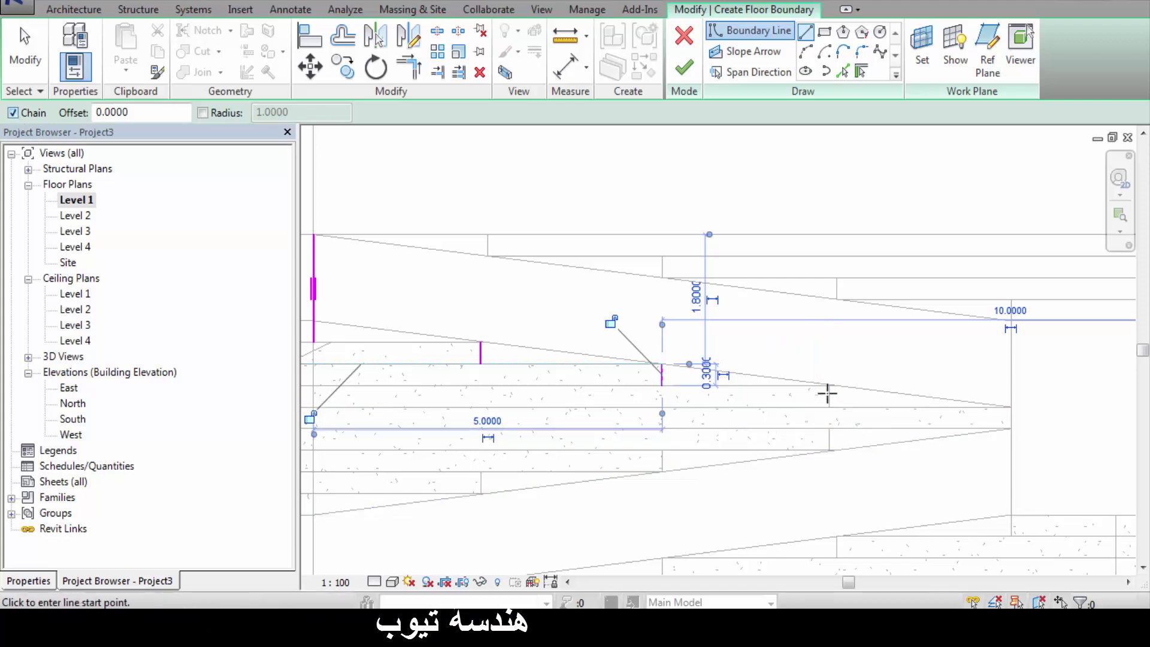
- Trace the upper stepped outline: 2.6 and 1.5 edges, 2.5 treads with 0.3 risers, ending 2.3
click(829, 407)
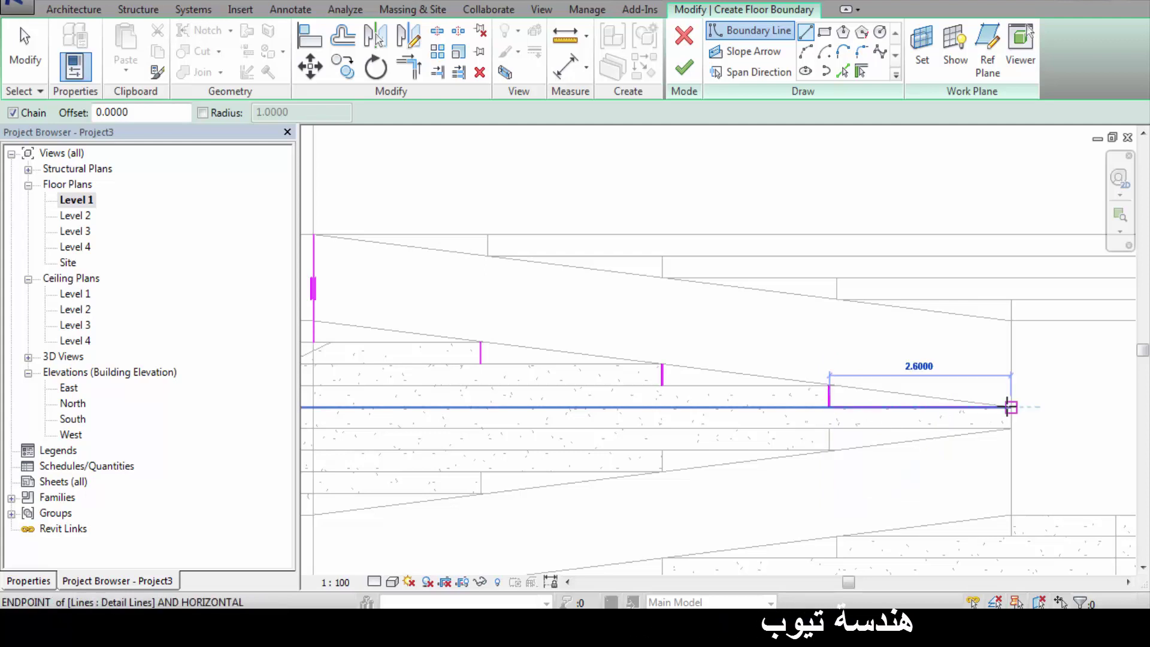
click(1011, 407)
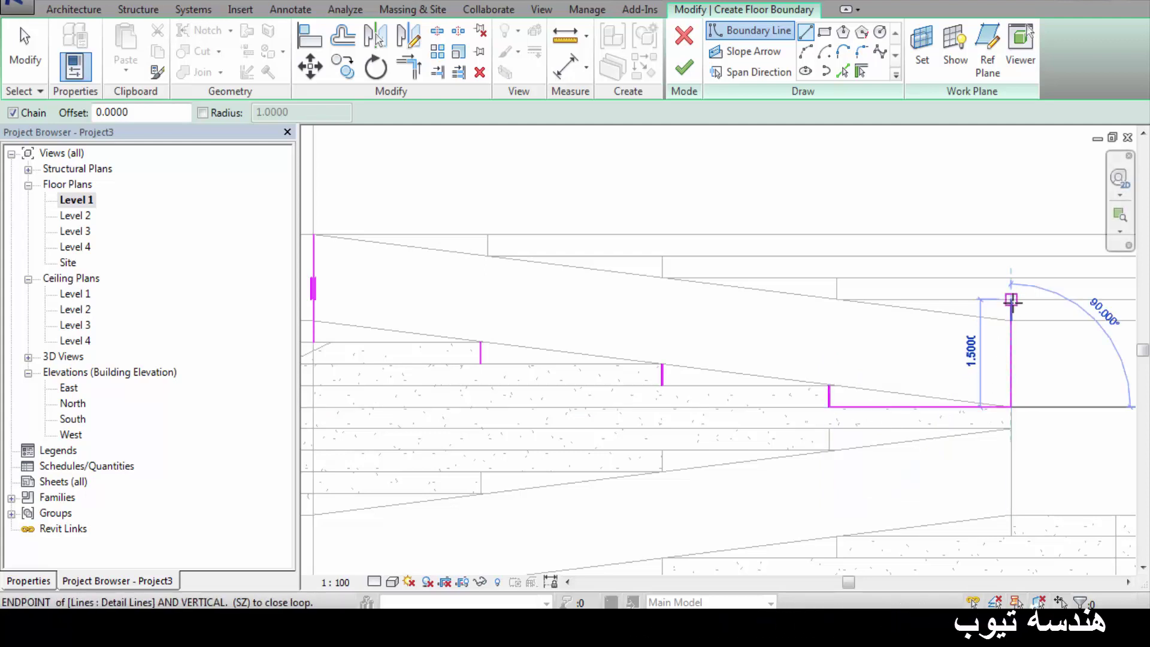
click(922, 300)
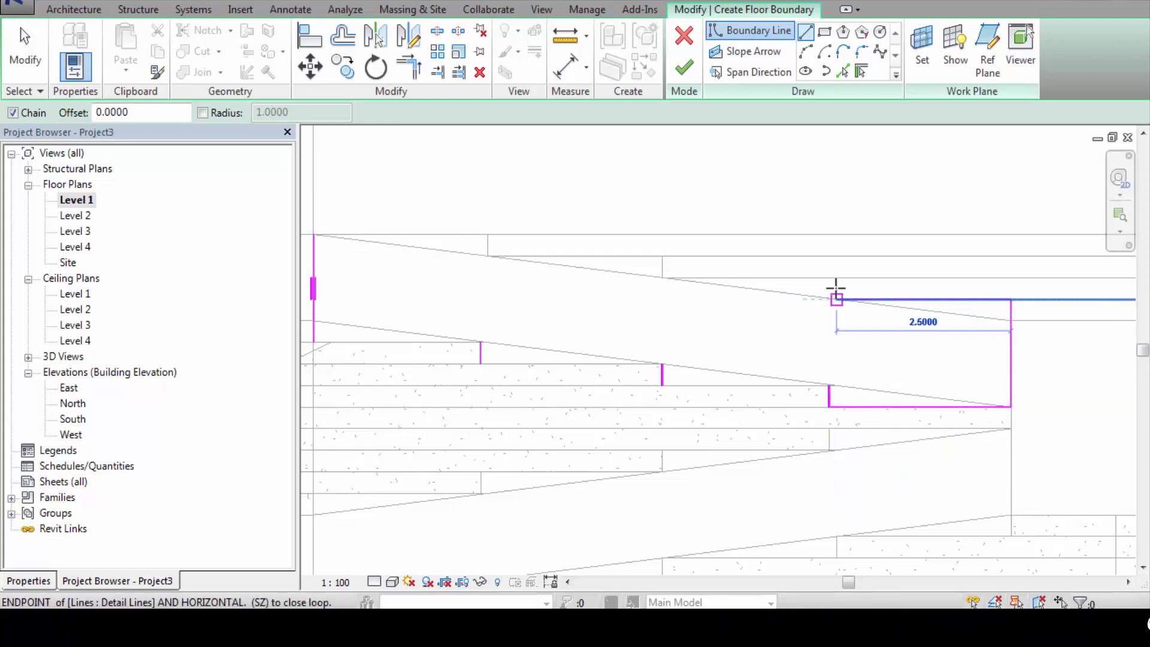
click(834, 281)
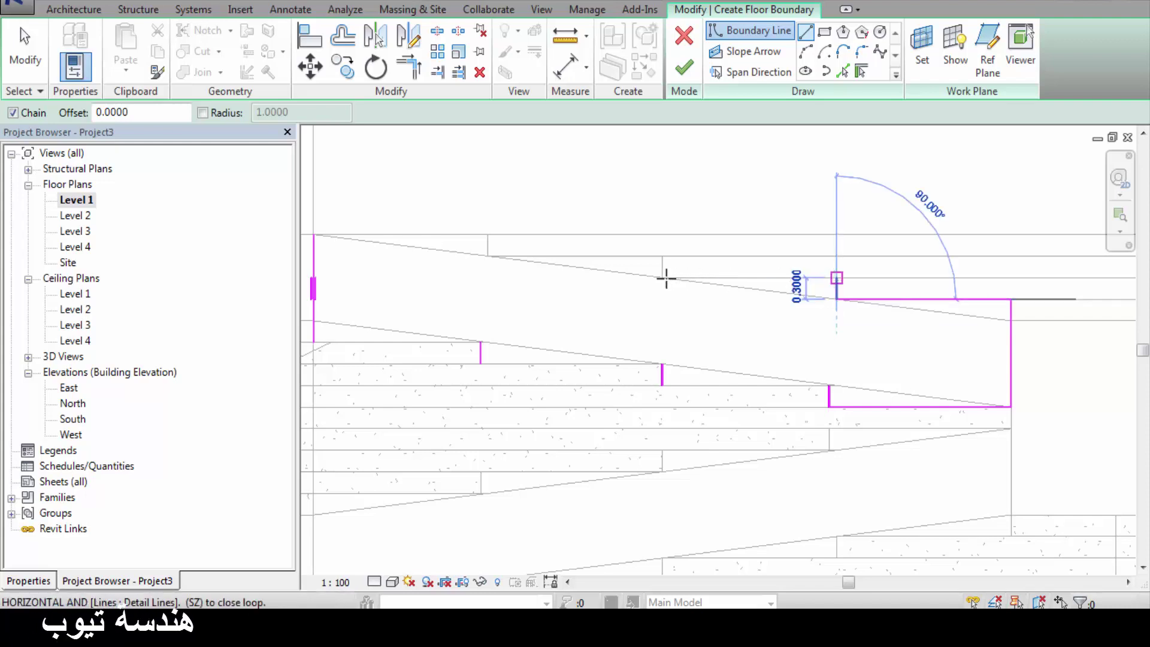
click(666, 278)
click(662, 267)
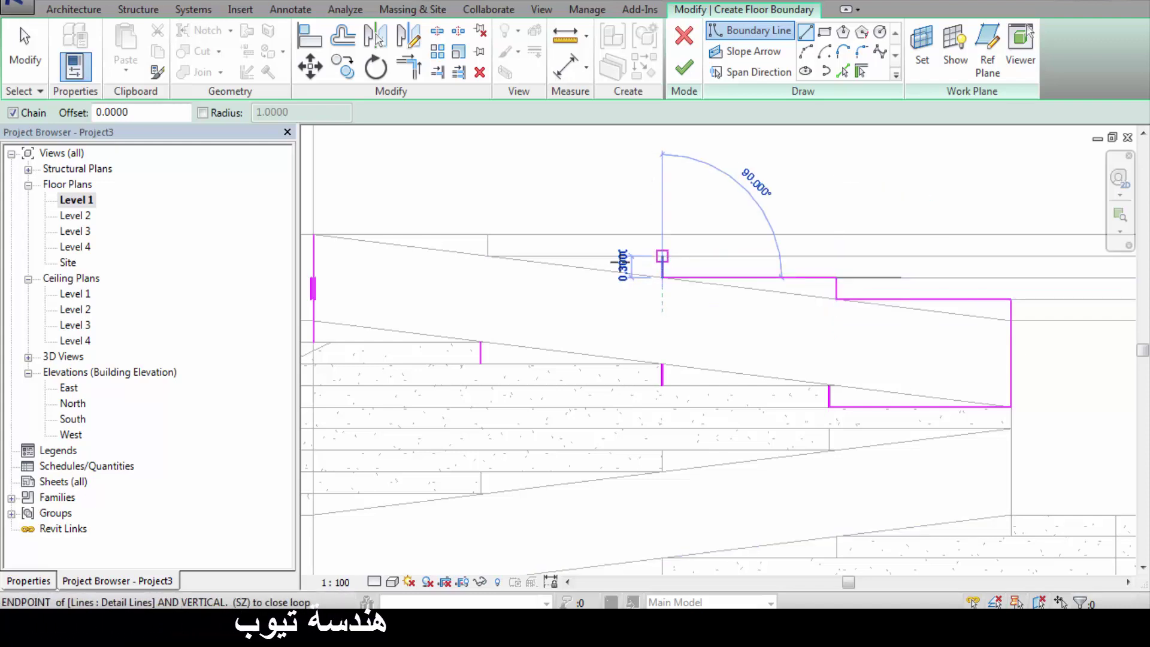
click(492, 255)
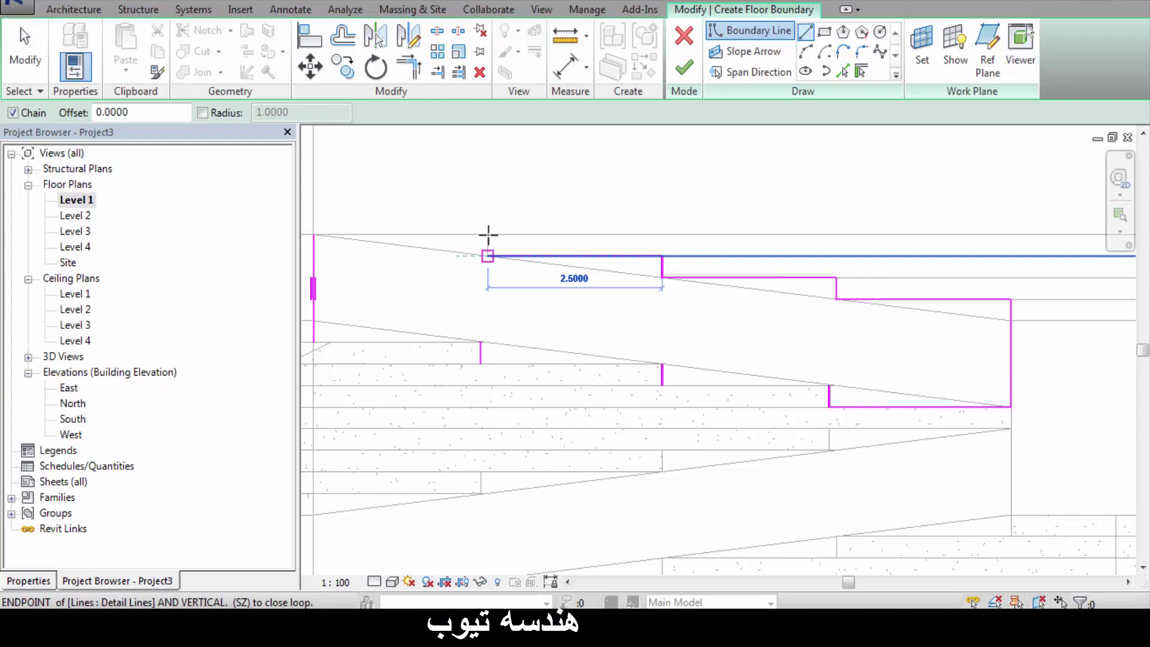
click(488, 235)
scroll(704, 278, down, 2)
click(580, 253)
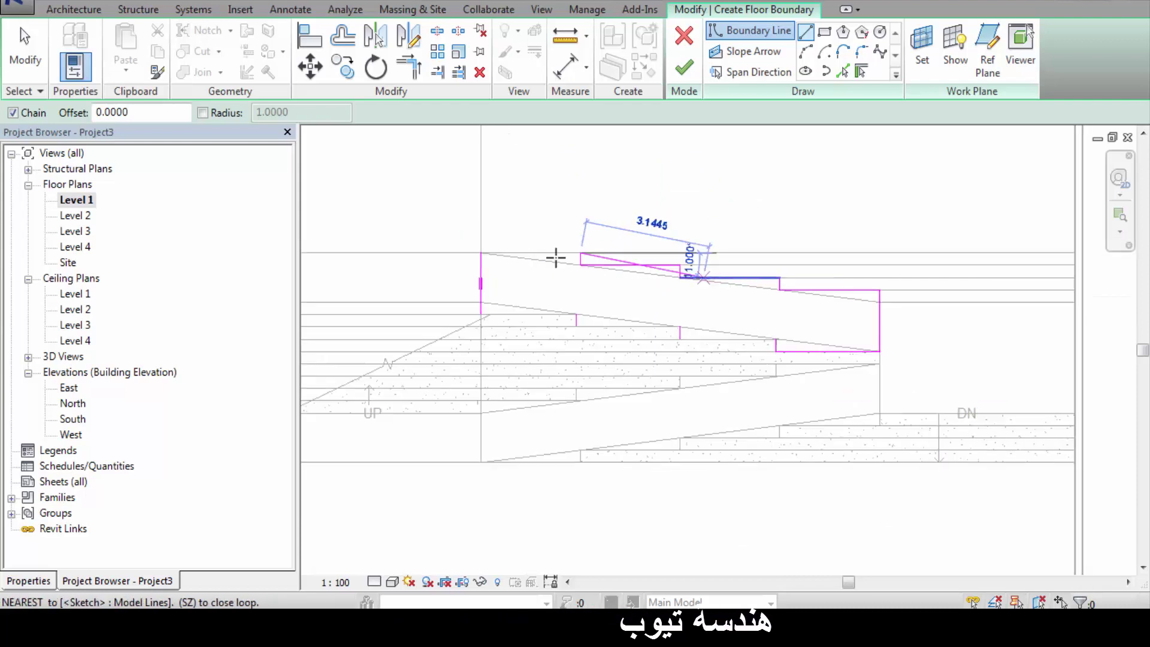
click(480, 251)
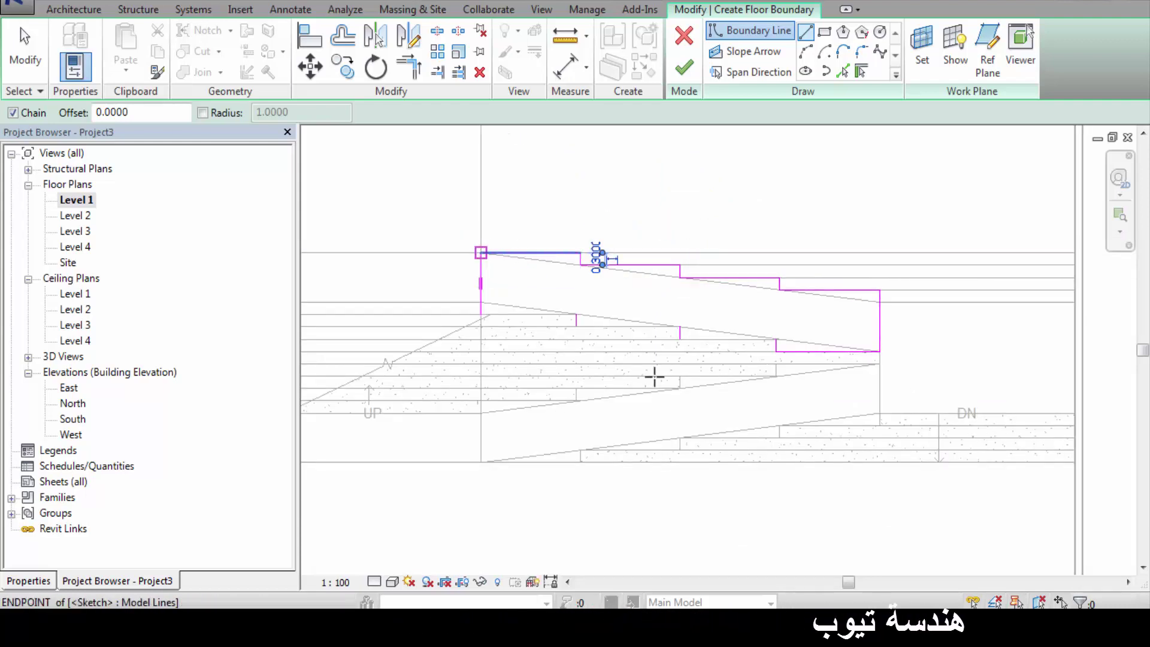
click(465, 322)
scroll(456, 324, up, 2)
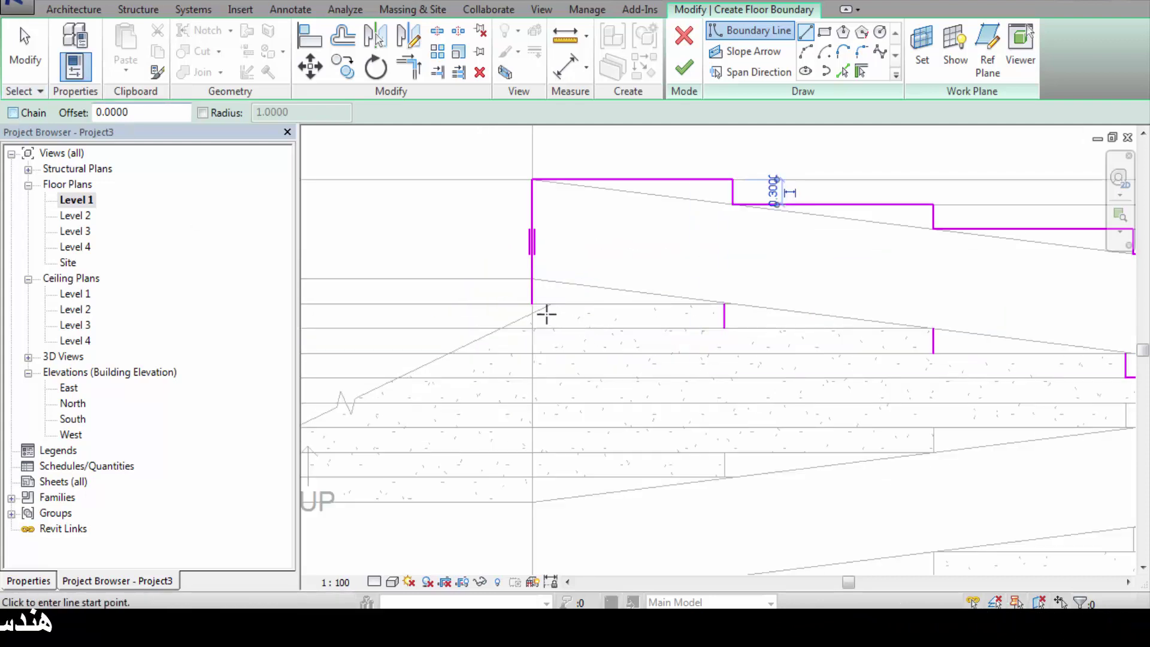
scroll(542, 313, up, 1)
- Trace the lower stepped edge with 2.4 and 2.6 treads and risers along the lower run
click(529, 301)
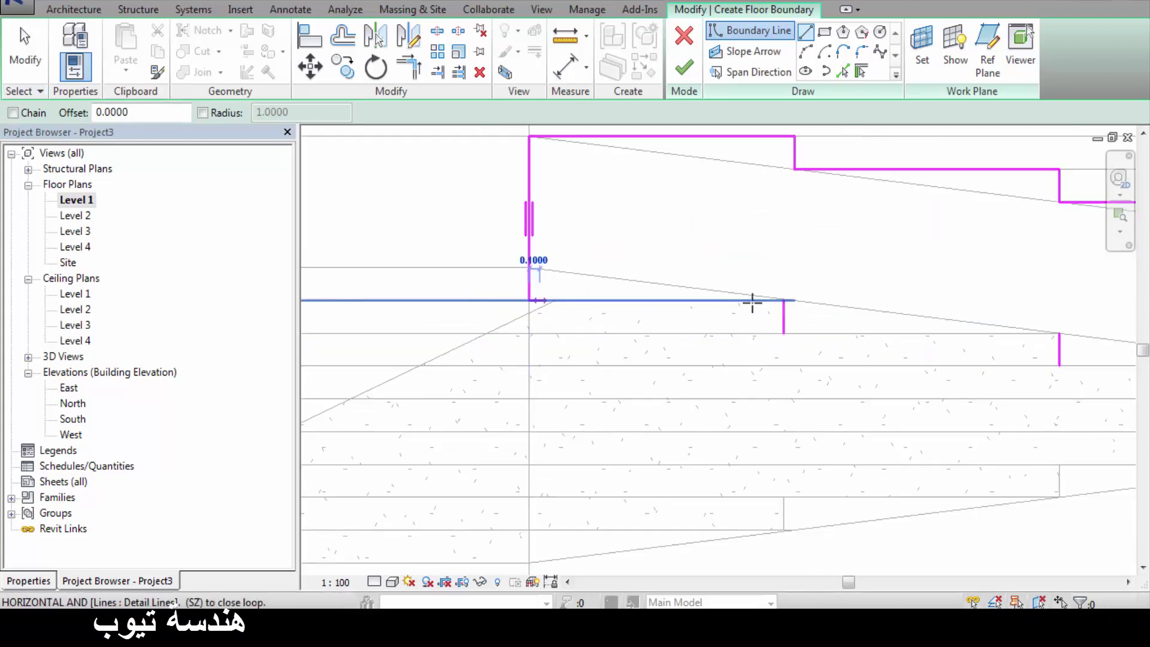
click(783, 300)
click(784, 334)
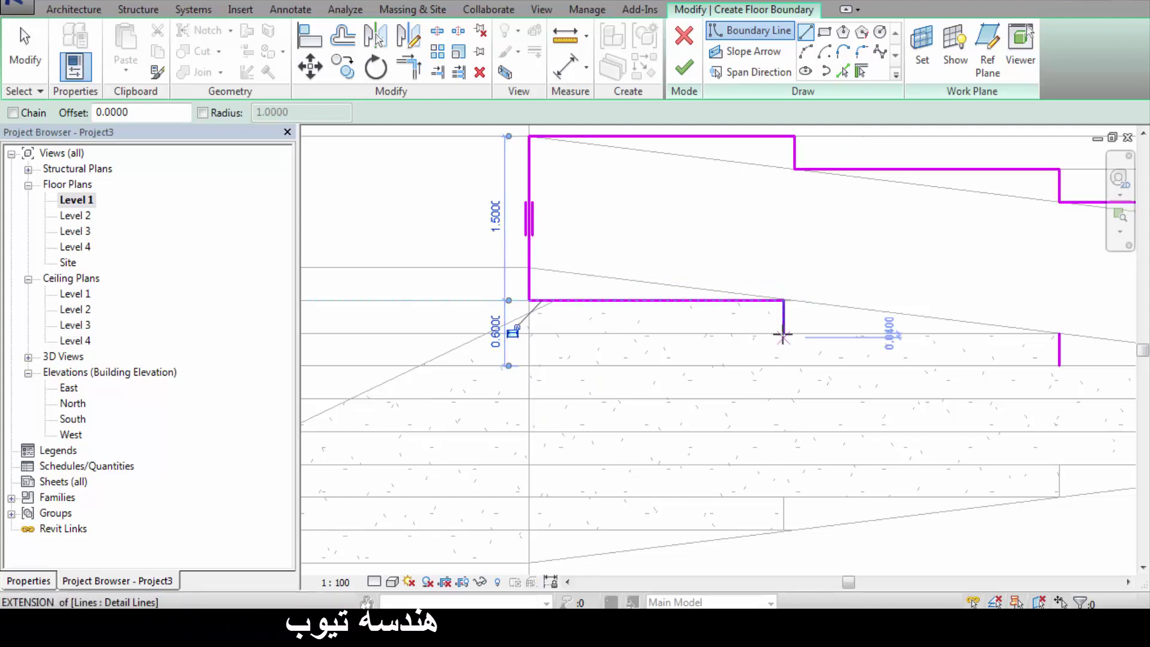
click(1059, 334)
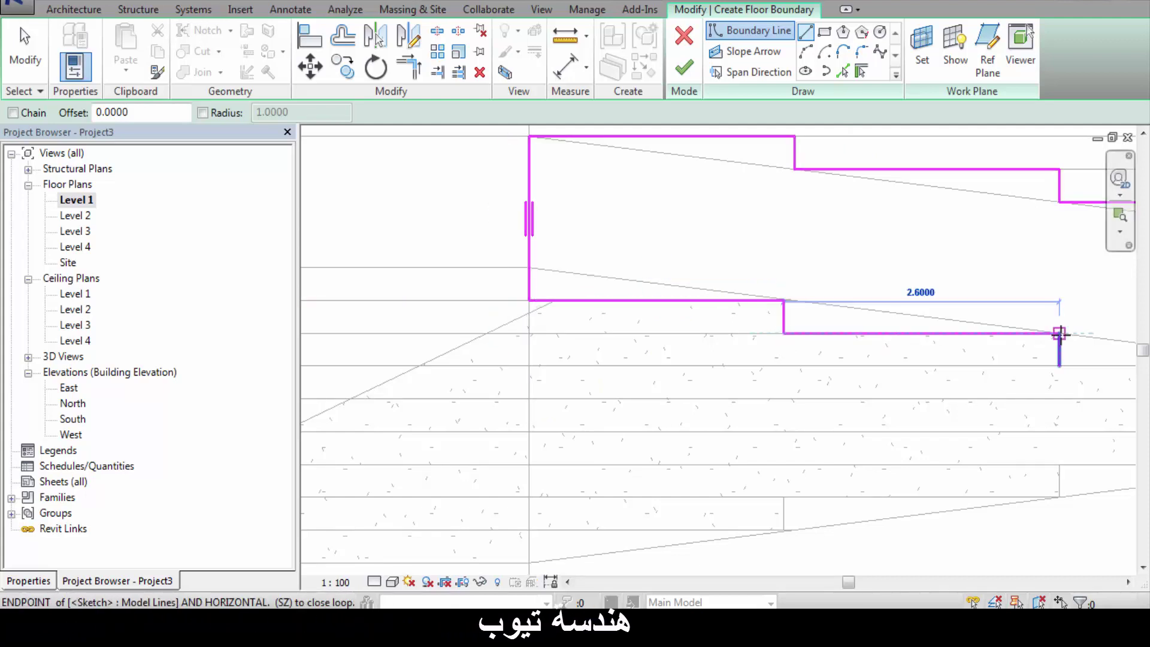
scroll(488, 328, down, 1)
scroll(471, 351, down, 1)
scroll(760, 385, down, 1)
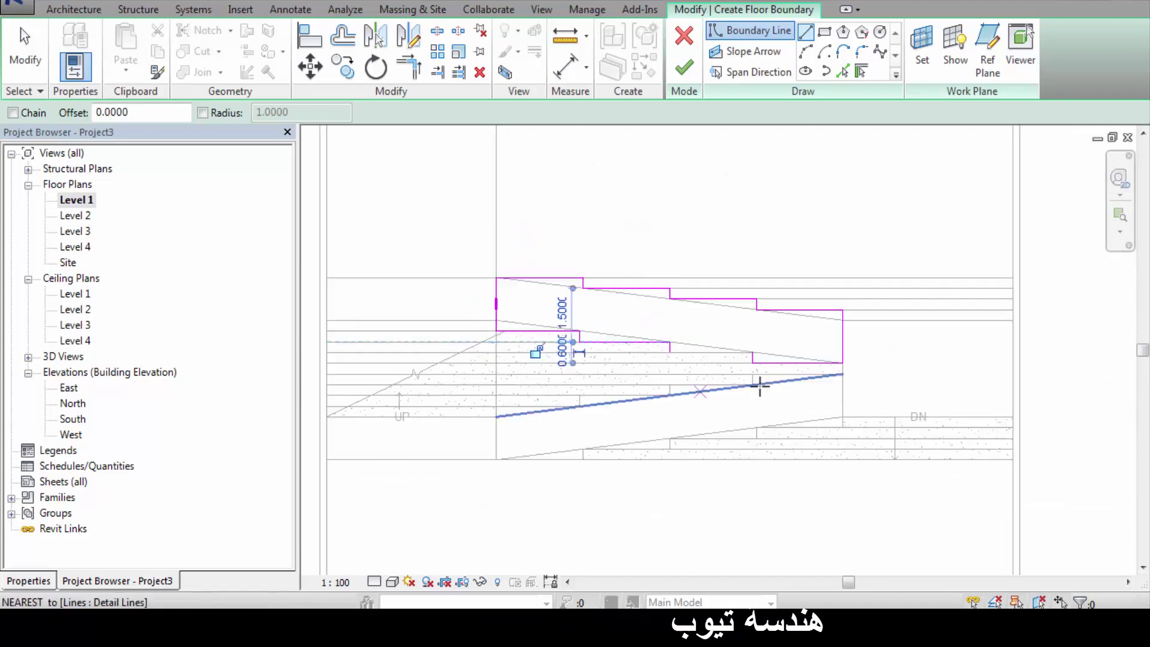
click(761, 375)
scroll(748, 361, up, 1)
scroll(749, 347, up, 1)
scroll(743, 330, up, 1)
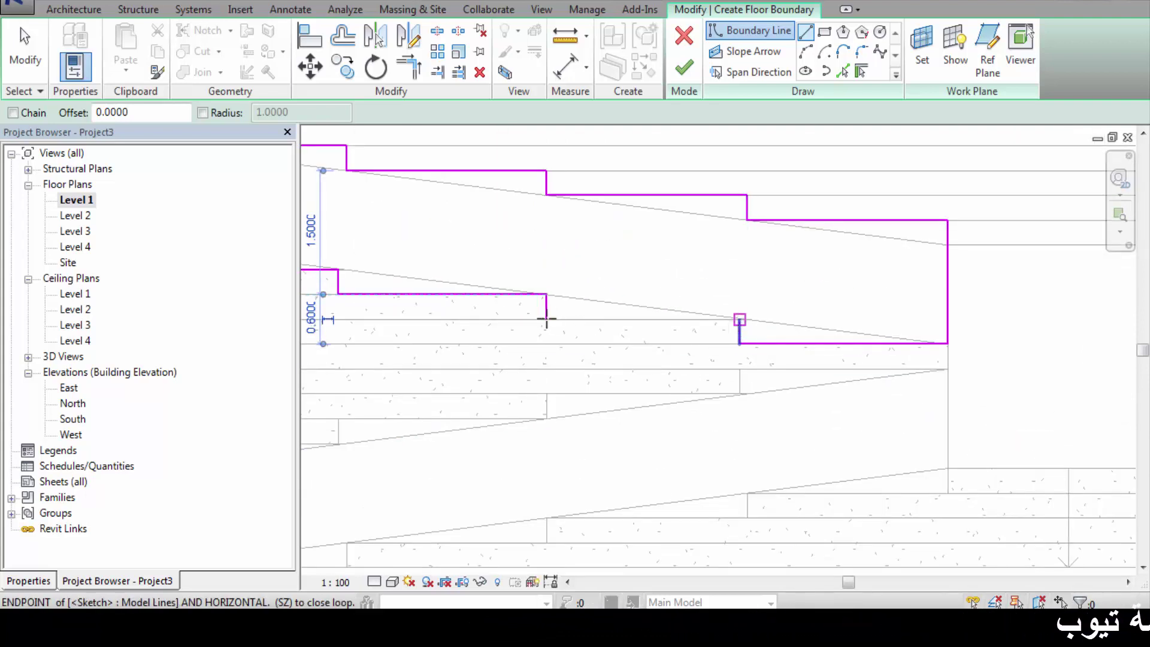
click(546, 320)
click(565, 317)
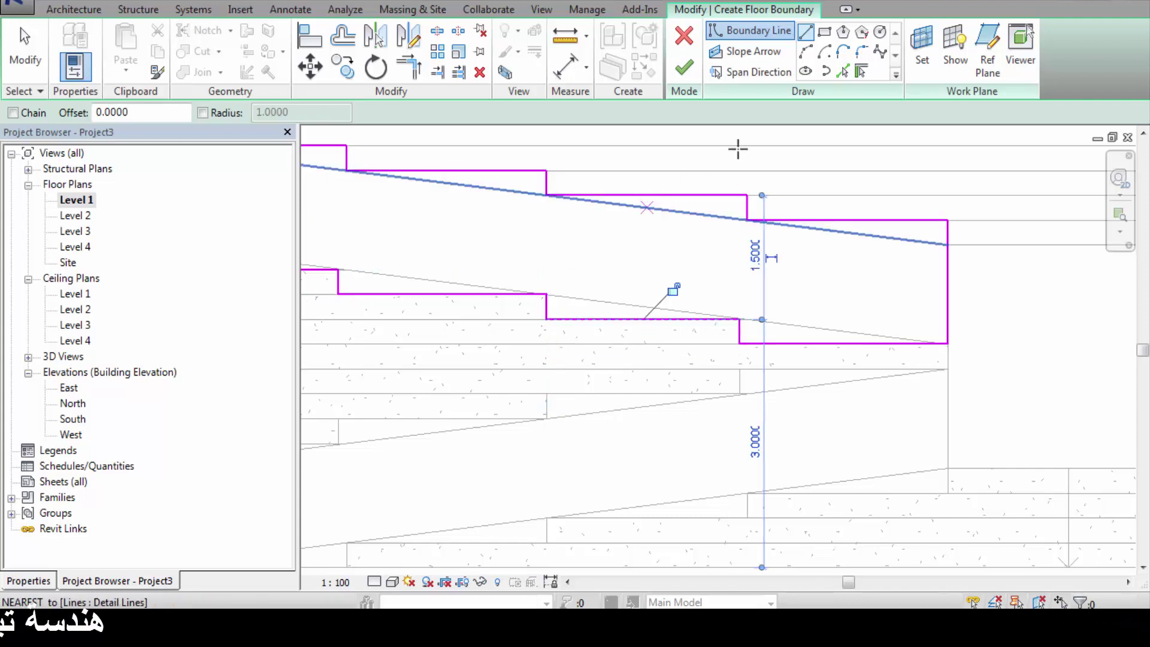
click(753, 51)
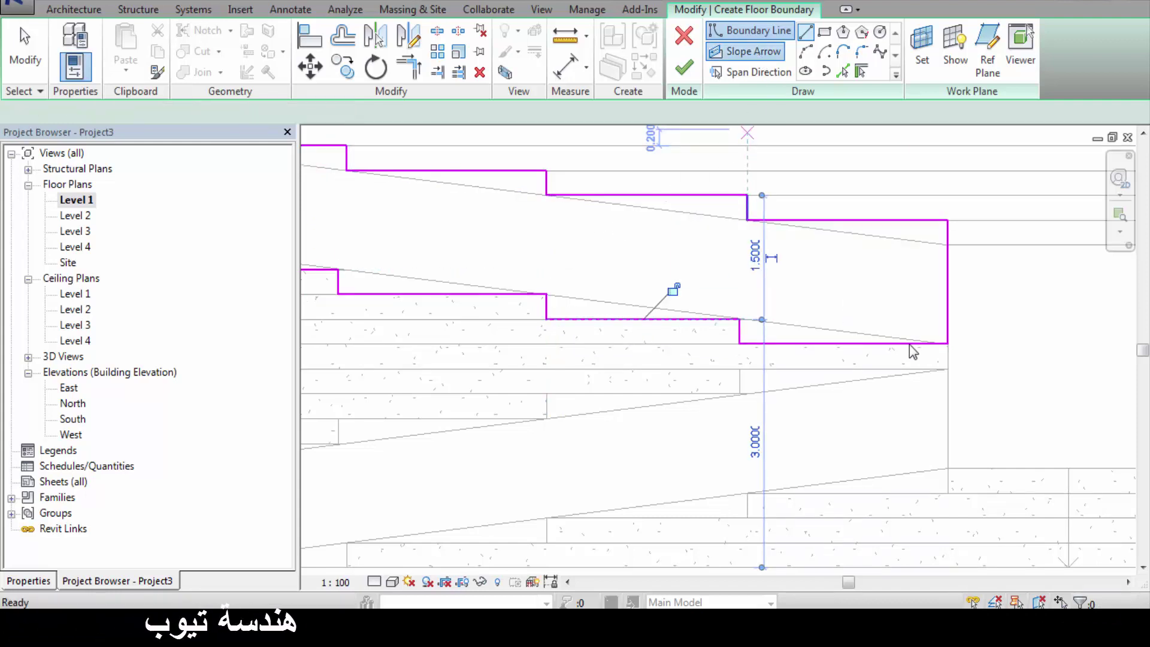
- Draw a slope arrow from the floor's right corner to its left edge
scroll(951, 348, down, 2)
click(950, 346)
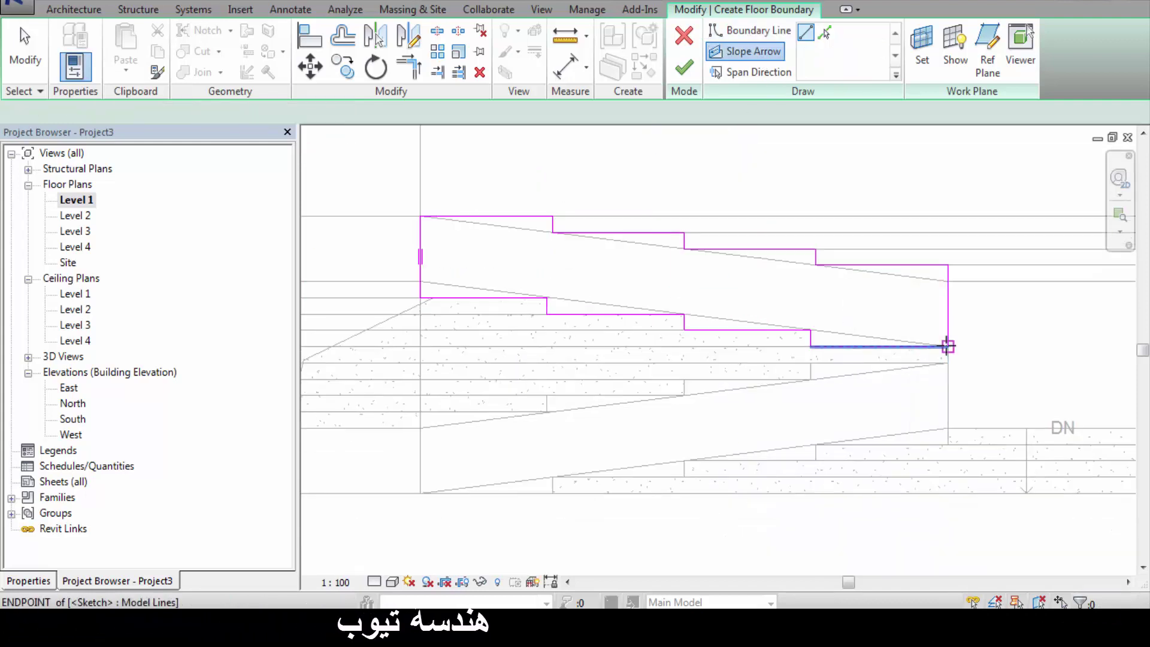
click(423, 282)
key(Escape)
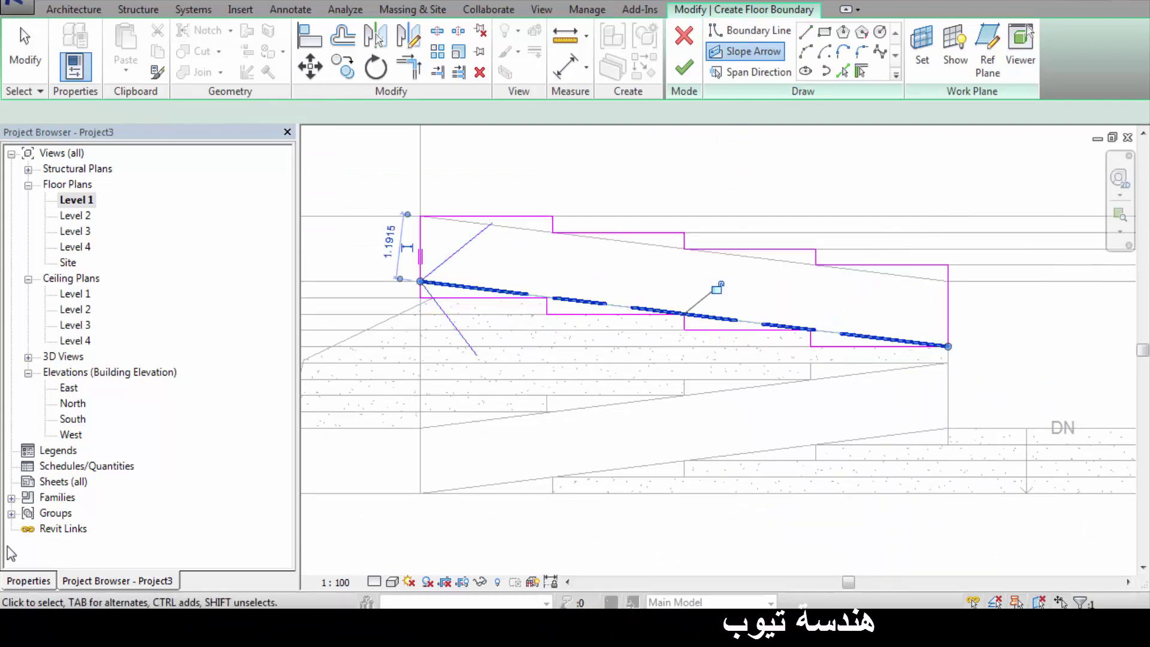
key(Escape)
- Set the slope arrow tail to Level 2 with 0 offset and head to Level 3, then finish the floor
click(17, 581)
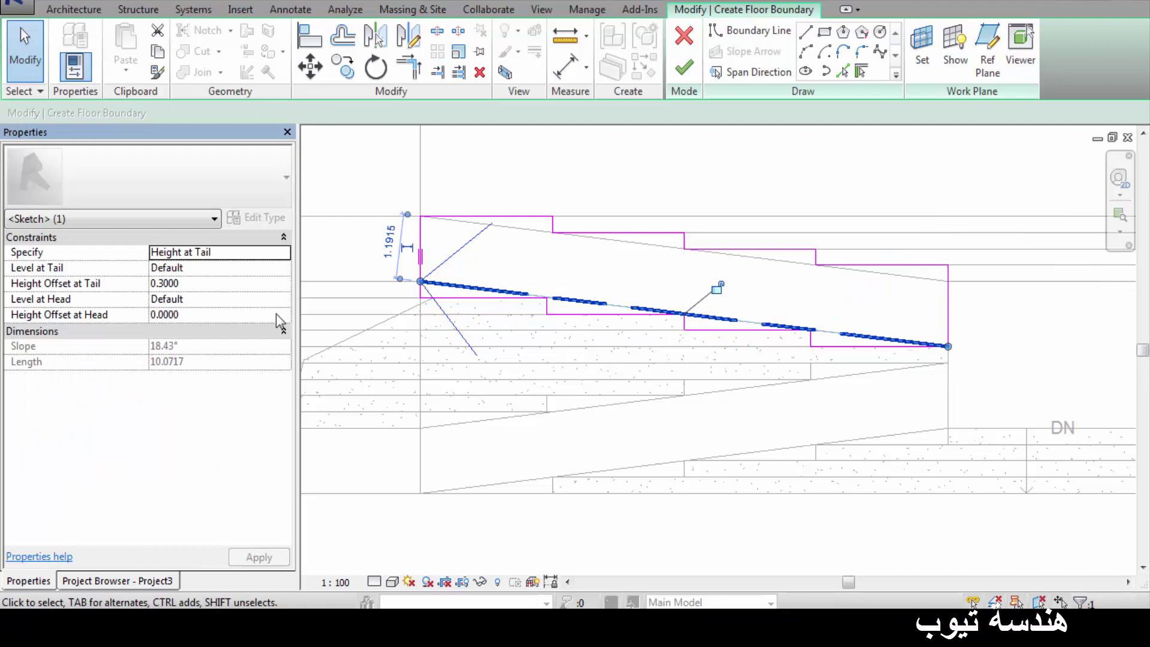
click(278, 271)
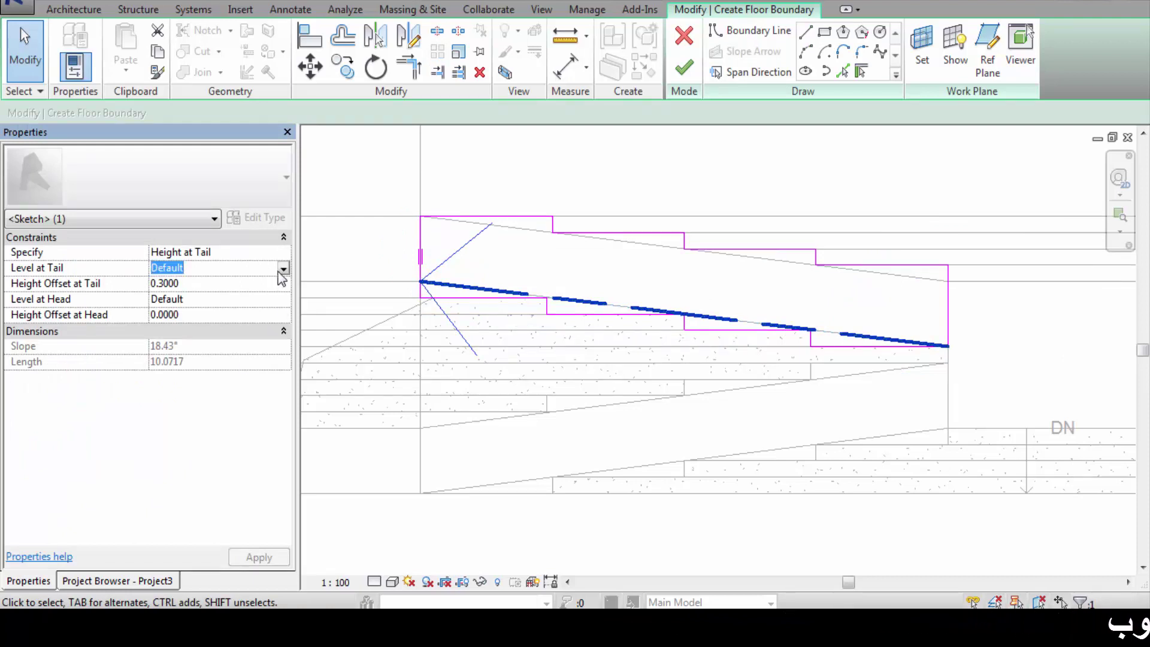
click(284, 272)
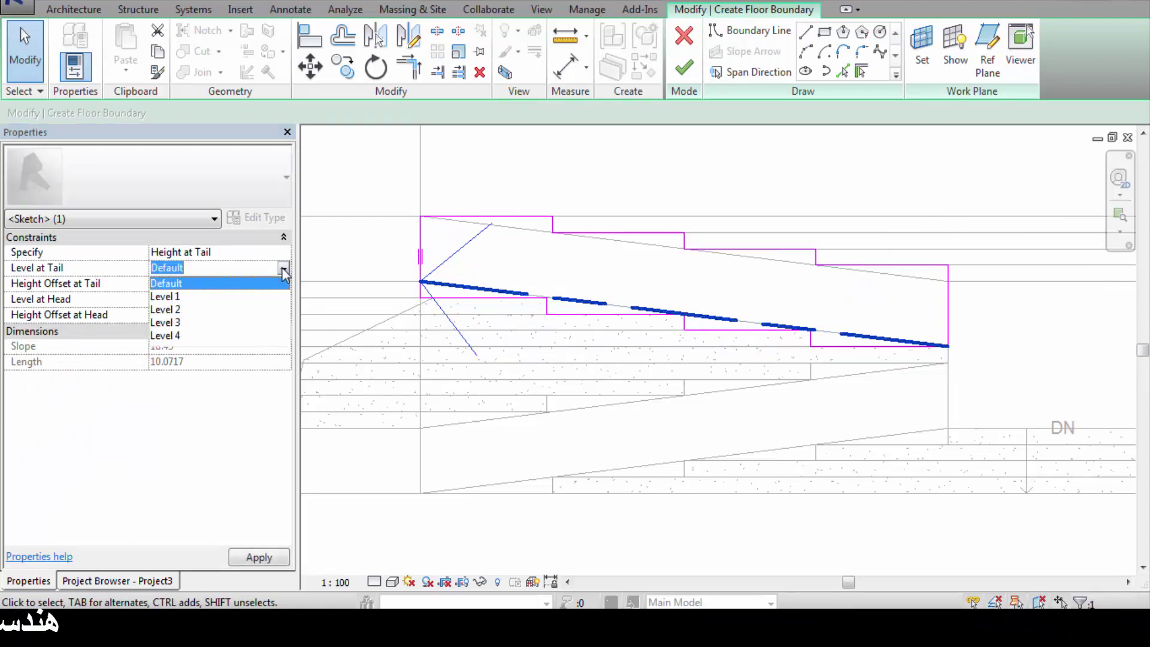
click(171, 309)
click(183, 286)
text(0.3000)
key(Return)
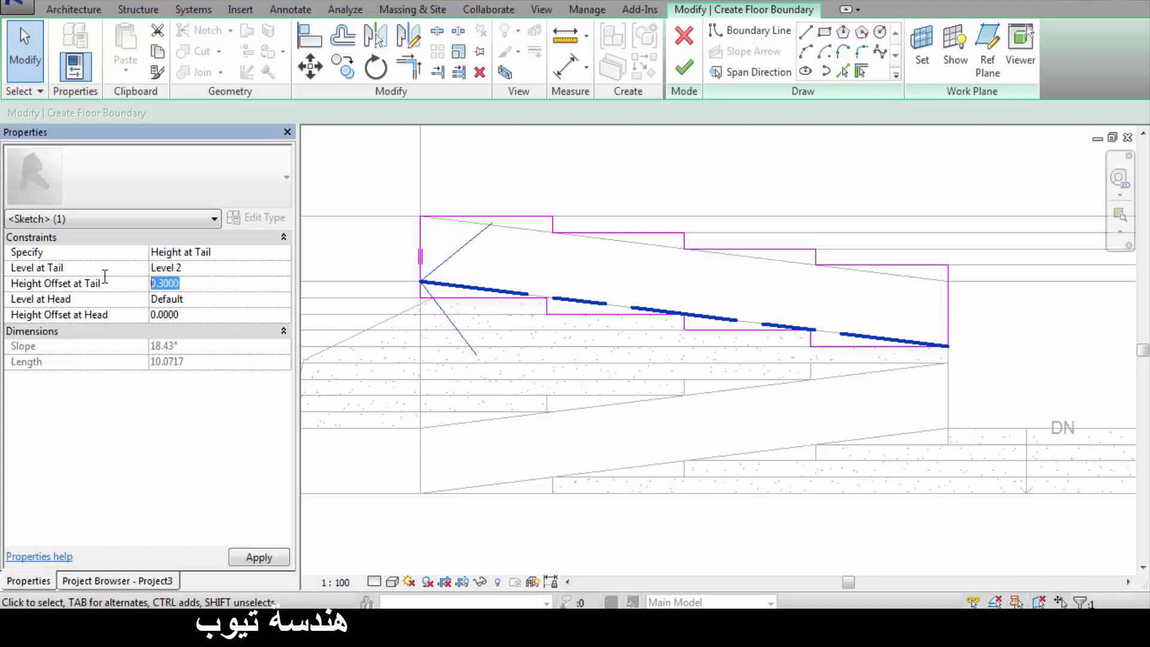
text(0)
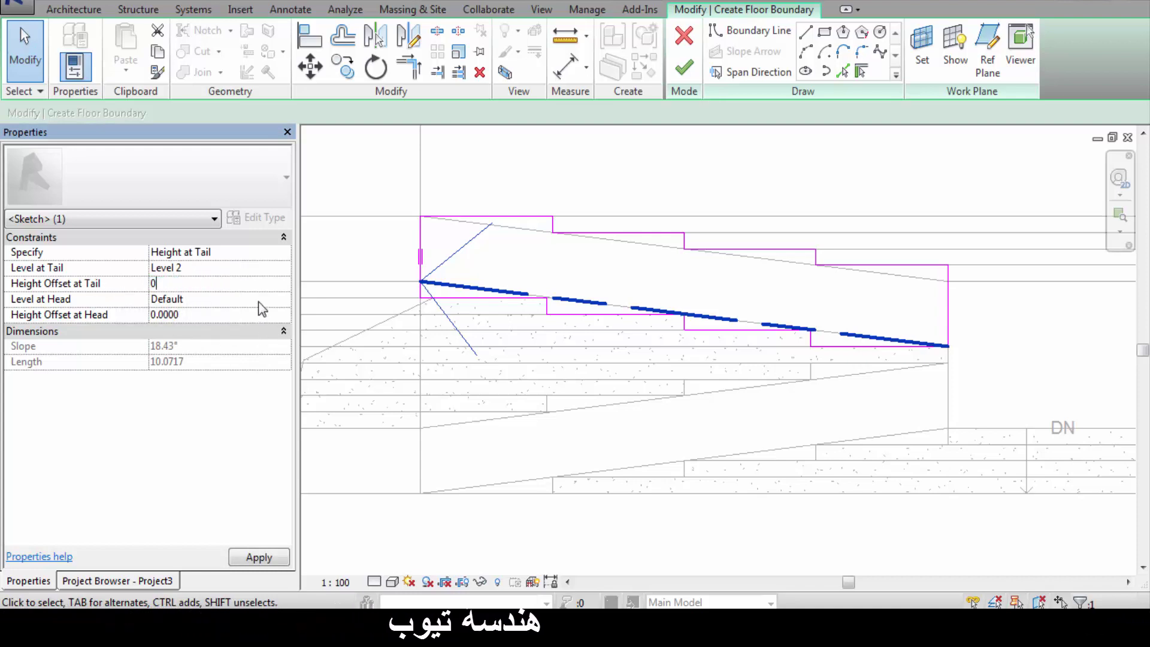
click(259, 301)
click(283, 301)
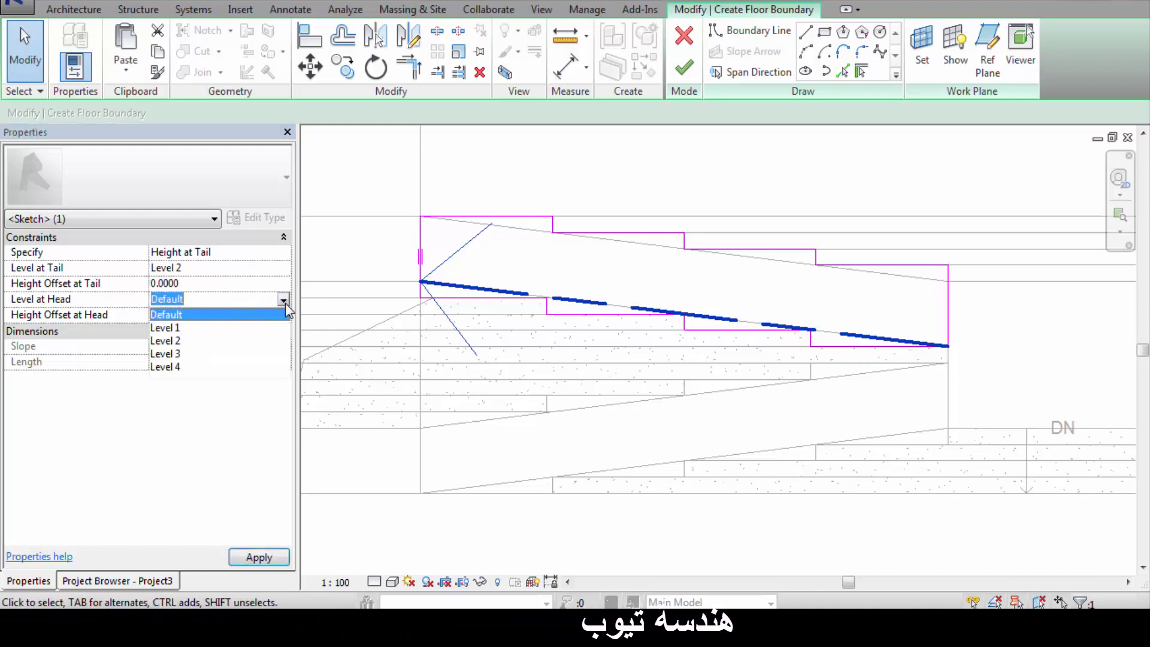
click(177, 351)
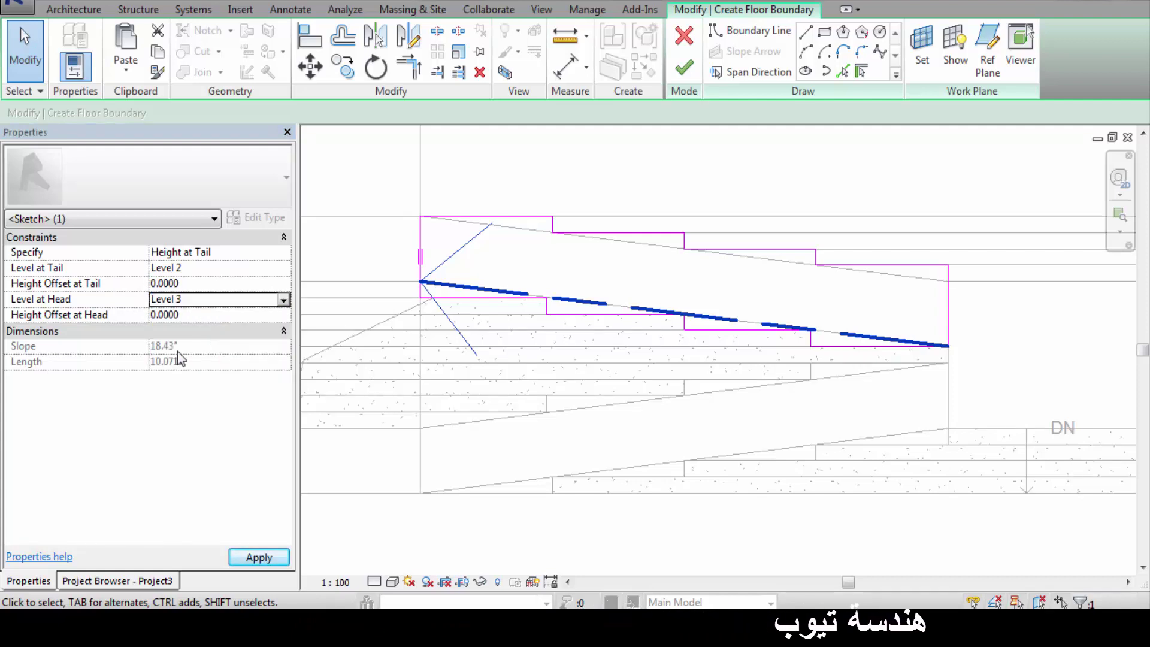
click(264, 559)
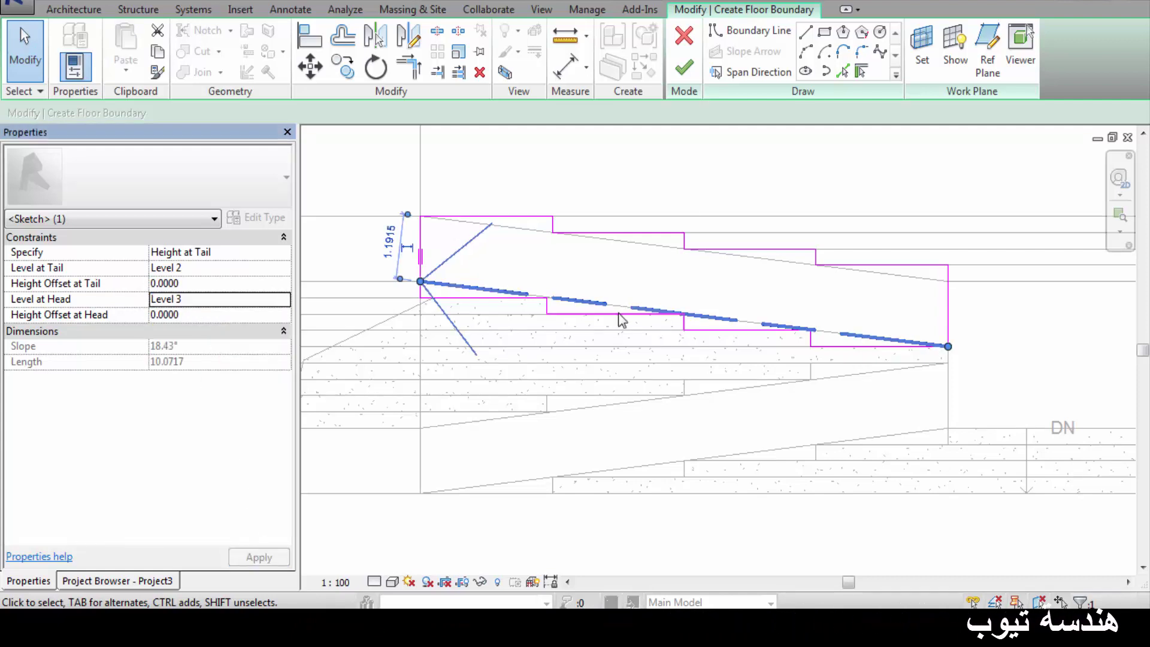
click(680, 71)
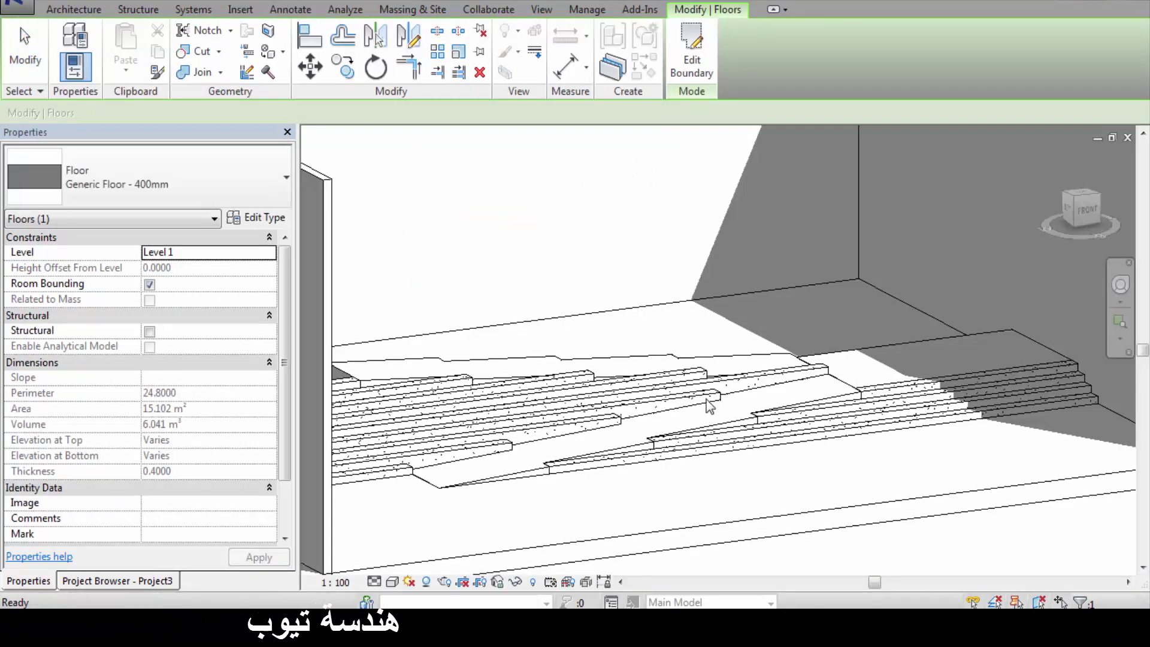
- Orbit the 3D model, switch the visual style to Realistic and zoom out over the building
key(Escape)
mouse_move(721, 437)
shift+middle_down()
mouse_move(656, 451)
mouse_move(668, 472)
shift+middle_up()
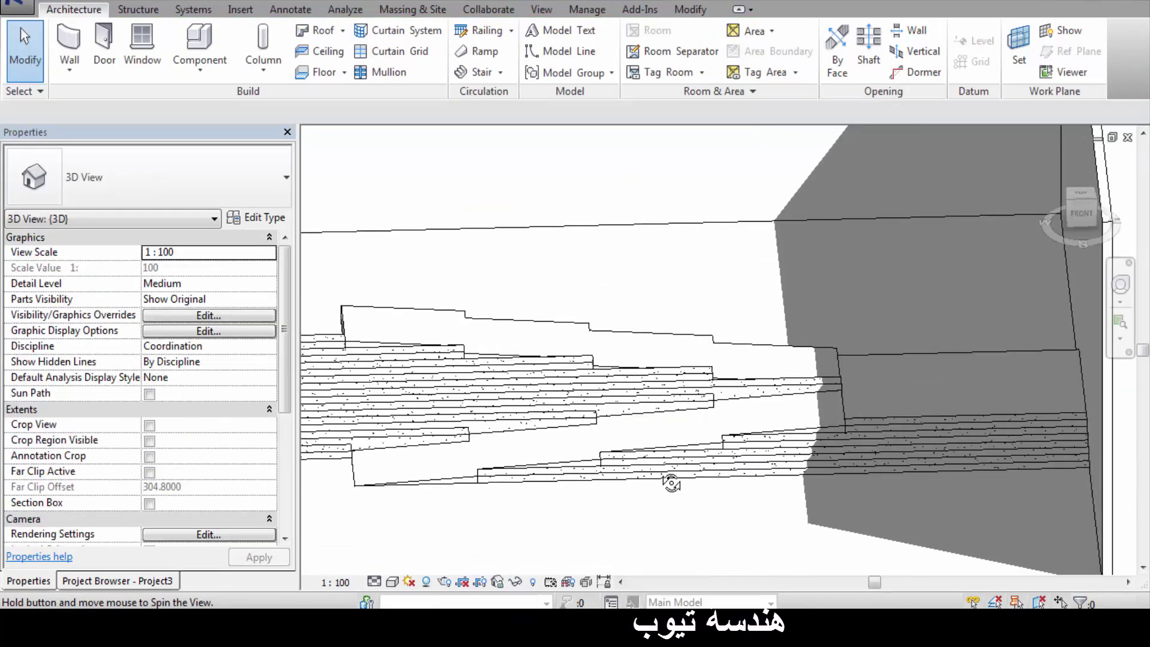
click(392, 582)
click(419, 546)
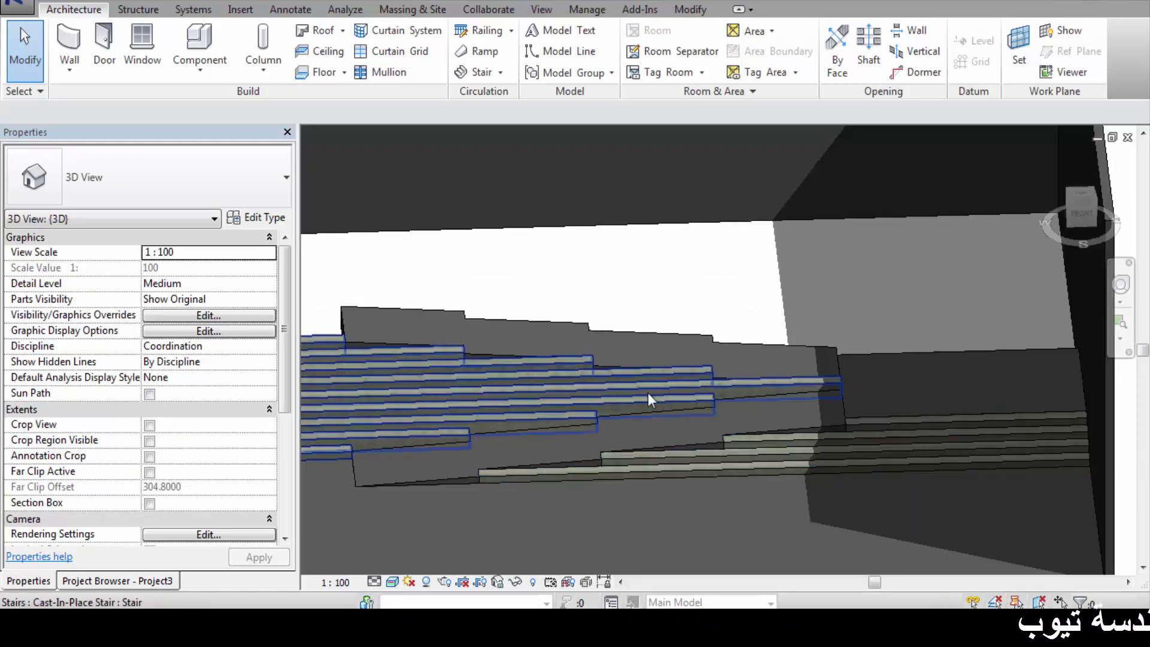
scroll(753, 336, down, 3)
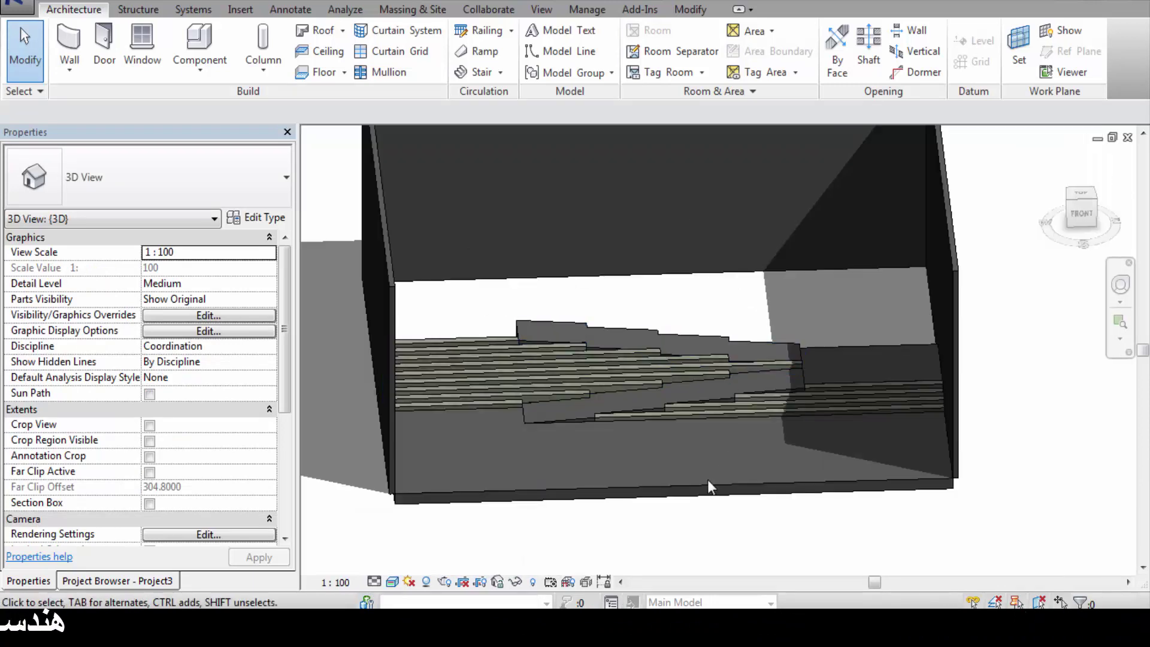
mouse_move(673, 539)
shift+middle_down()
mouse_move(698, 533)
mouse_move(702, 508)
shift+middle_up()
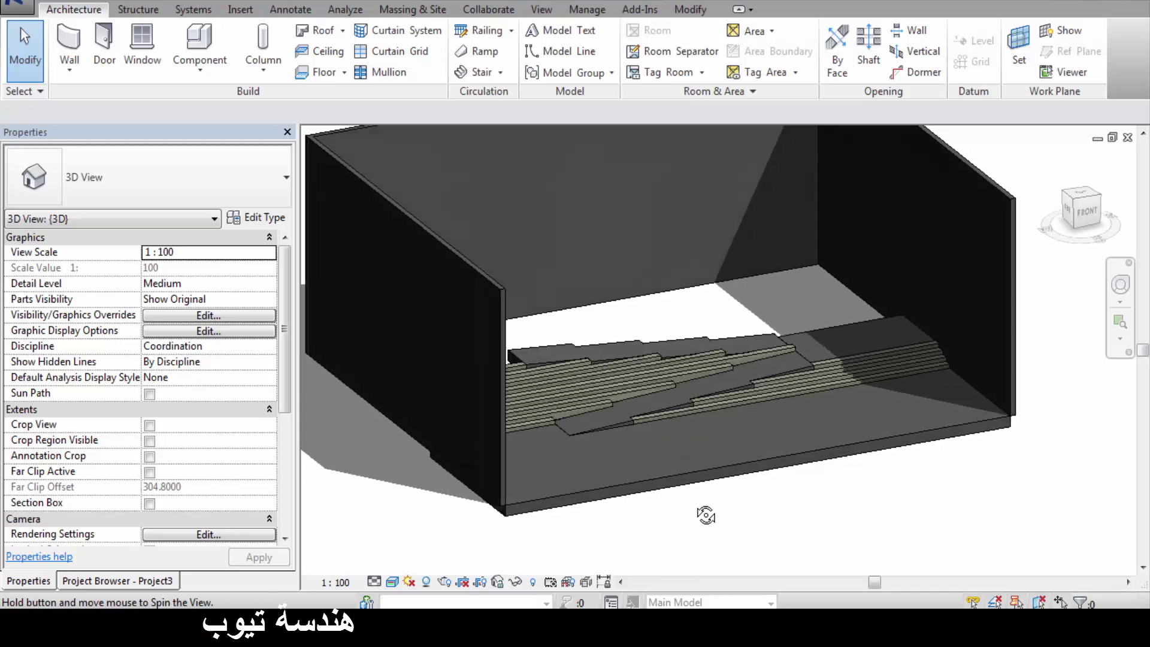
click(92, 581)
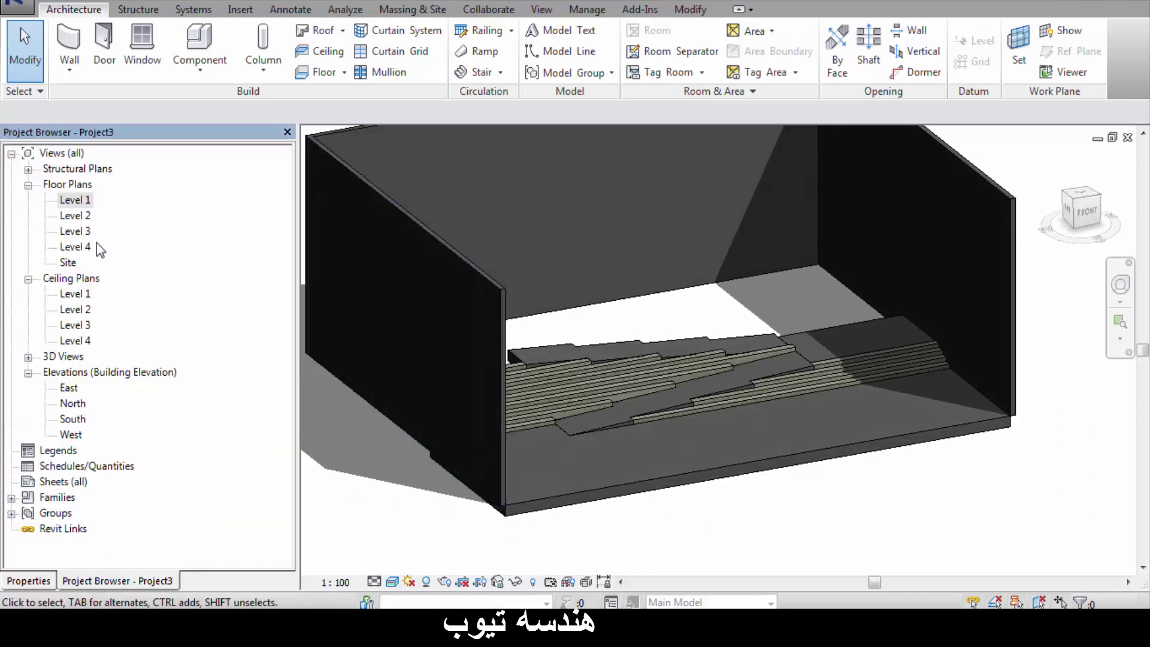
- On Level 1, start a floor and pick the right, top and left walls plus stair-opening edges as boundary
double_click(75, 201)
mouse_move(590, 341)
middle_down()
mouse_move(580, 396)
mouse_move(629, 465)
middle_up()
scroll(586, 393, down, 1)
scroll(575, 377, down, 2)
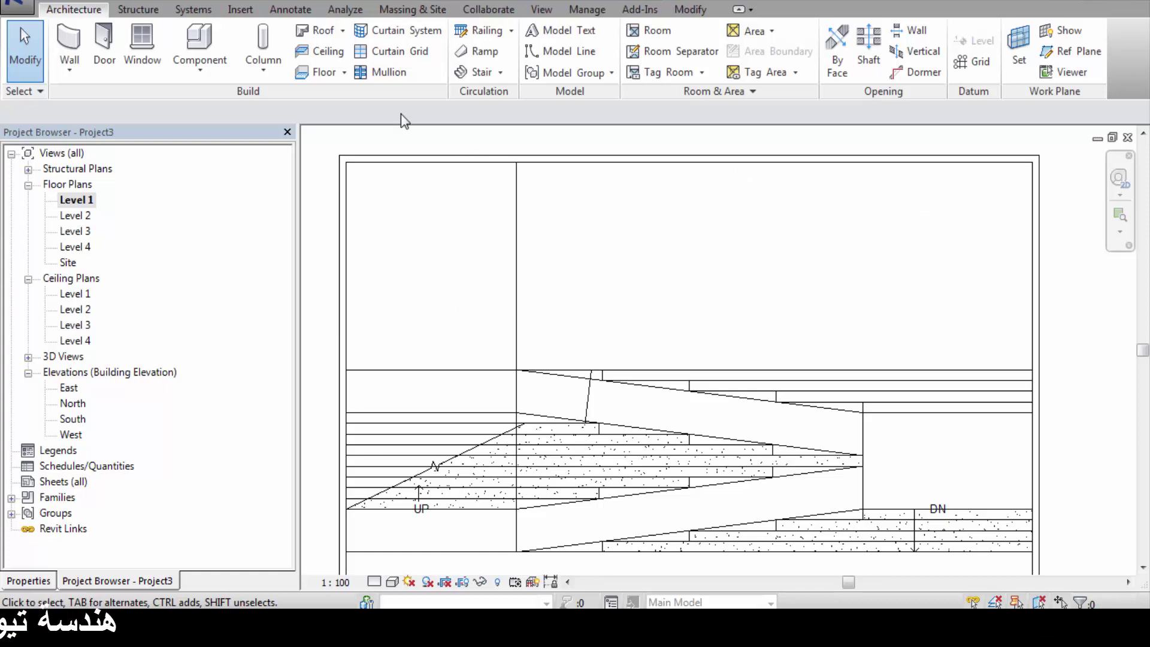
click(311, 72)
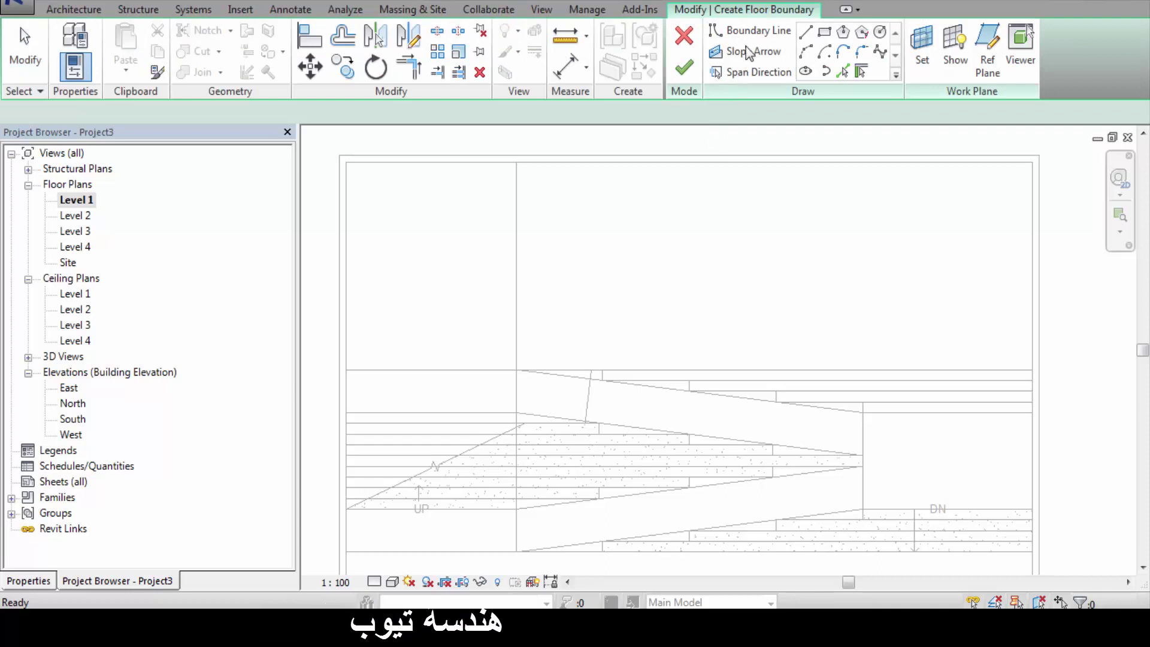
click(752, 38)
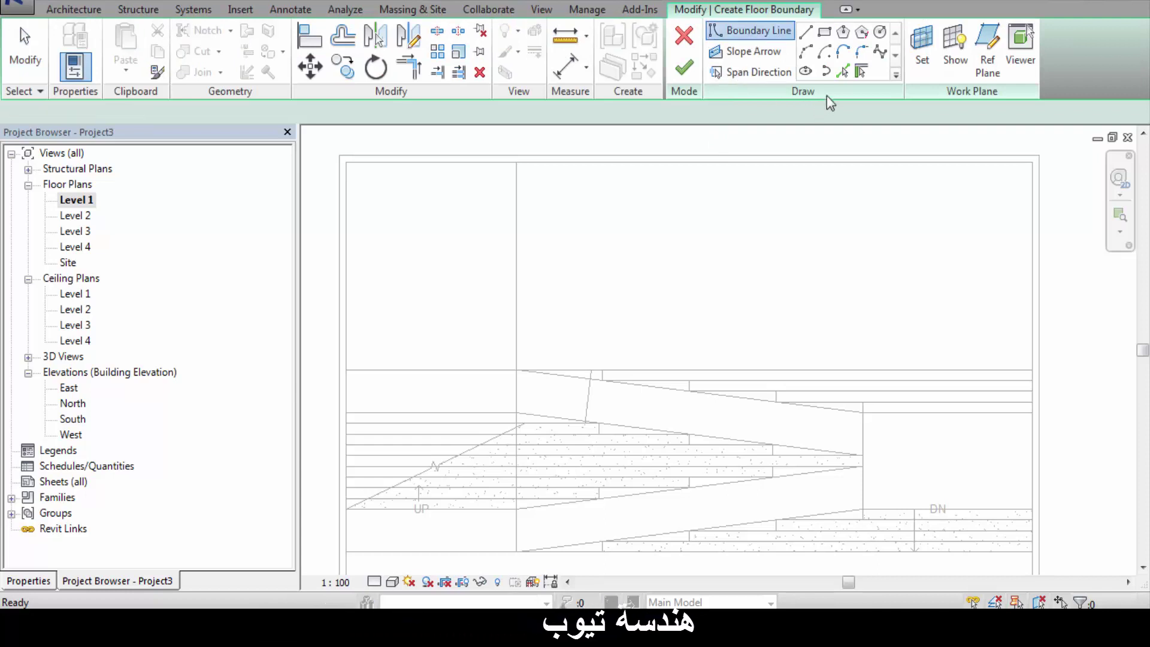
click(844, 73)
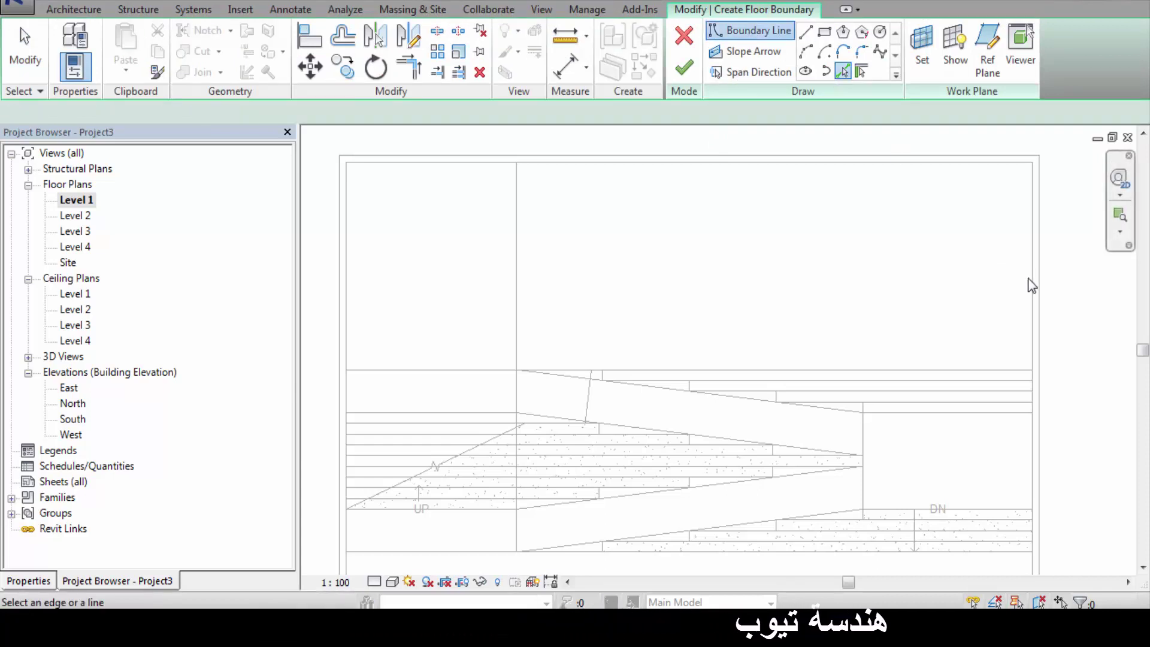
click(998, 235)
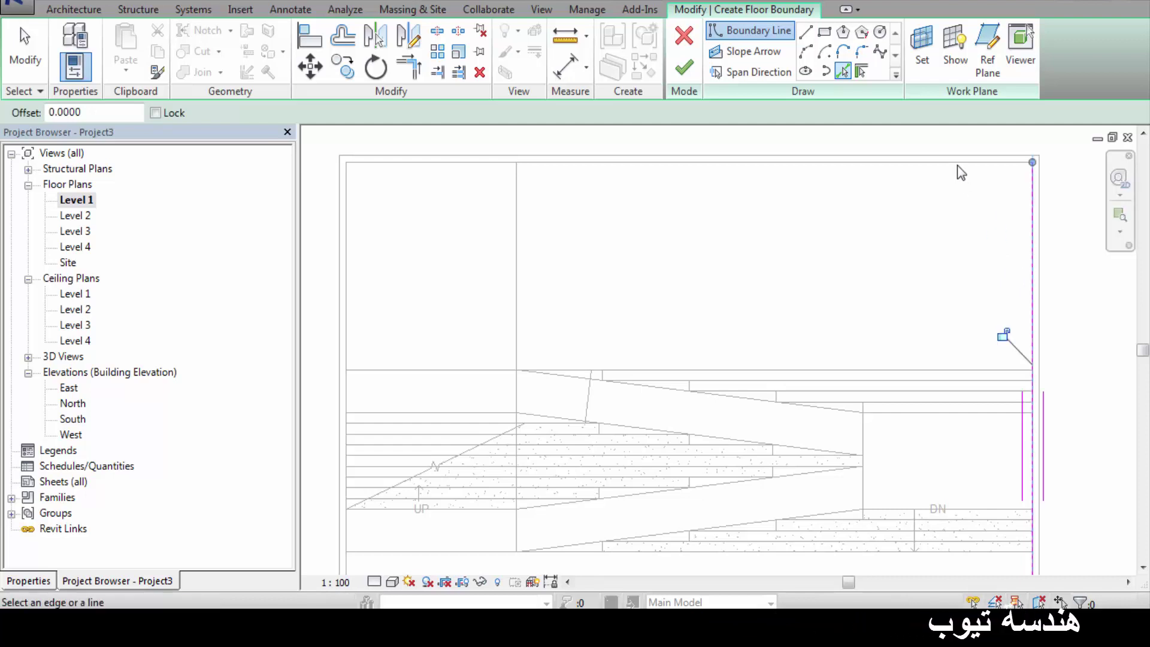
click(955, 162)
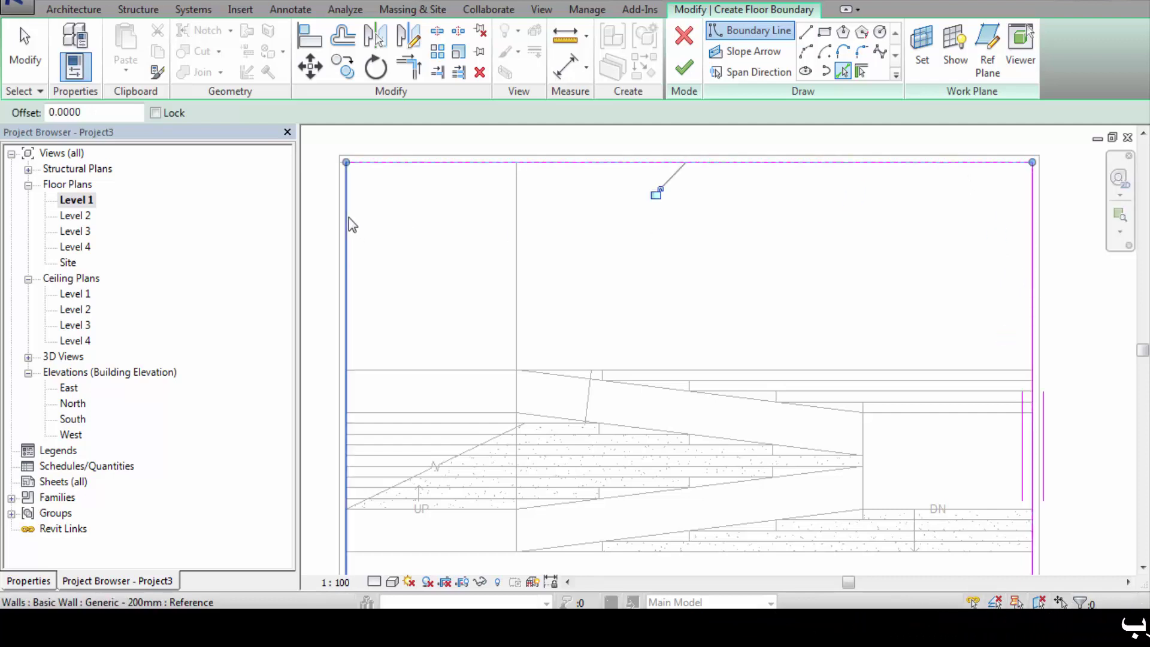
click(352, 226)
click(392, 412)
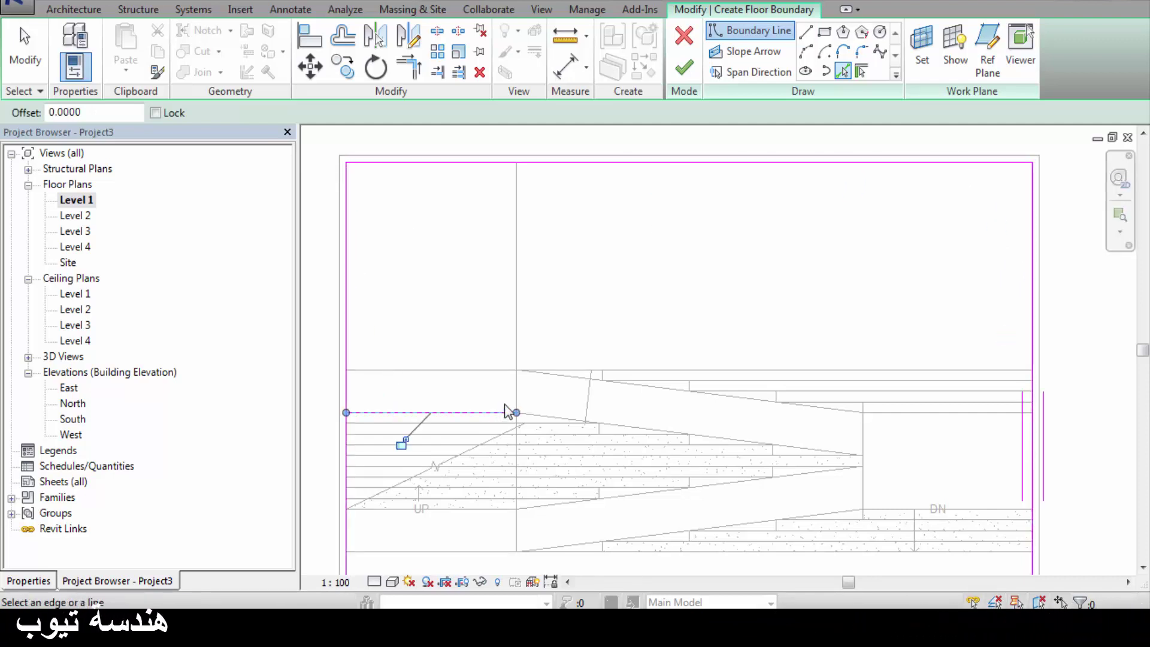
click(529, 396)
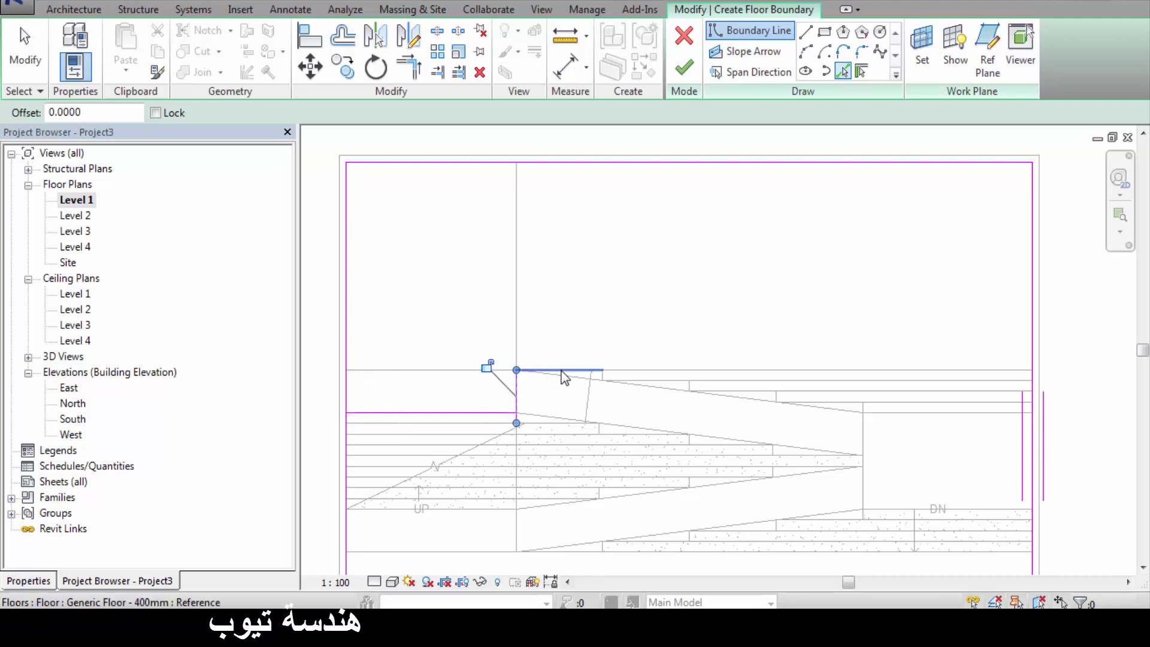
click(561, 370)
- Trim the boundary lines into corners with TR, extending the opening's top line to the right wall
key(t)
key(r)
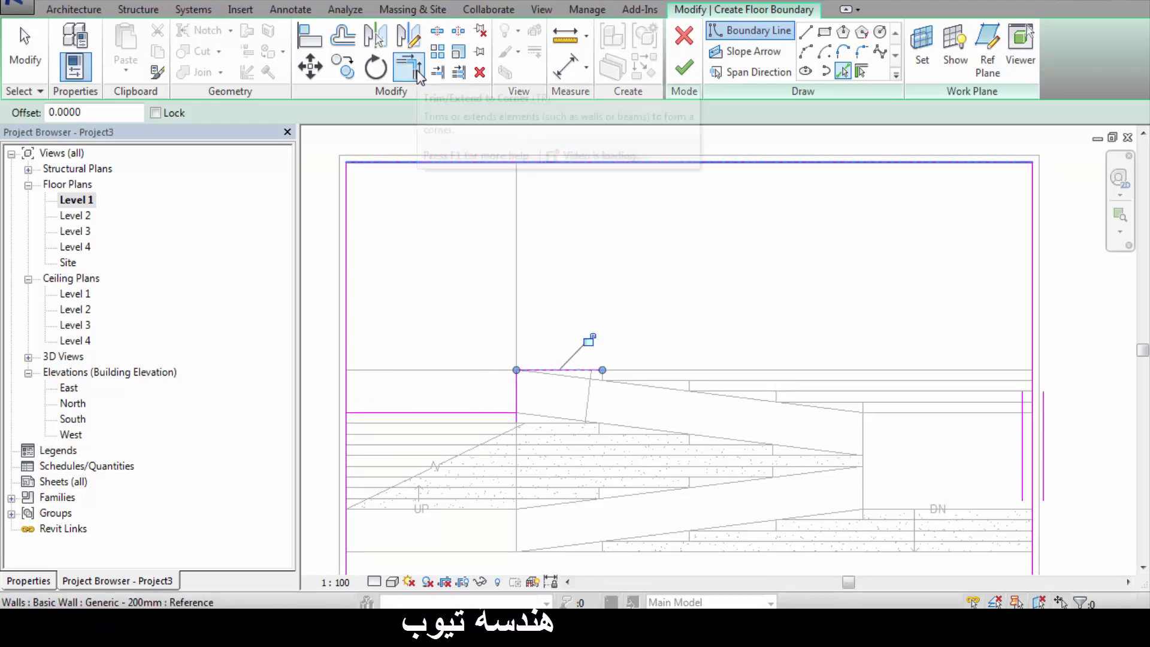
click(557, 372)
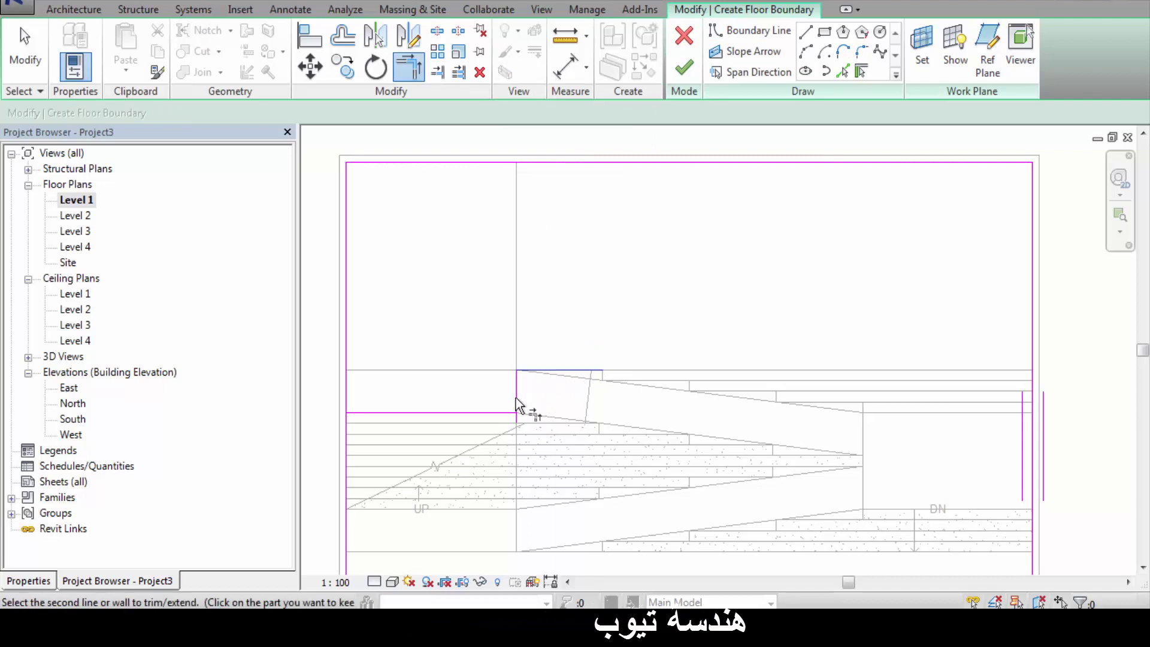
click(517, 402)
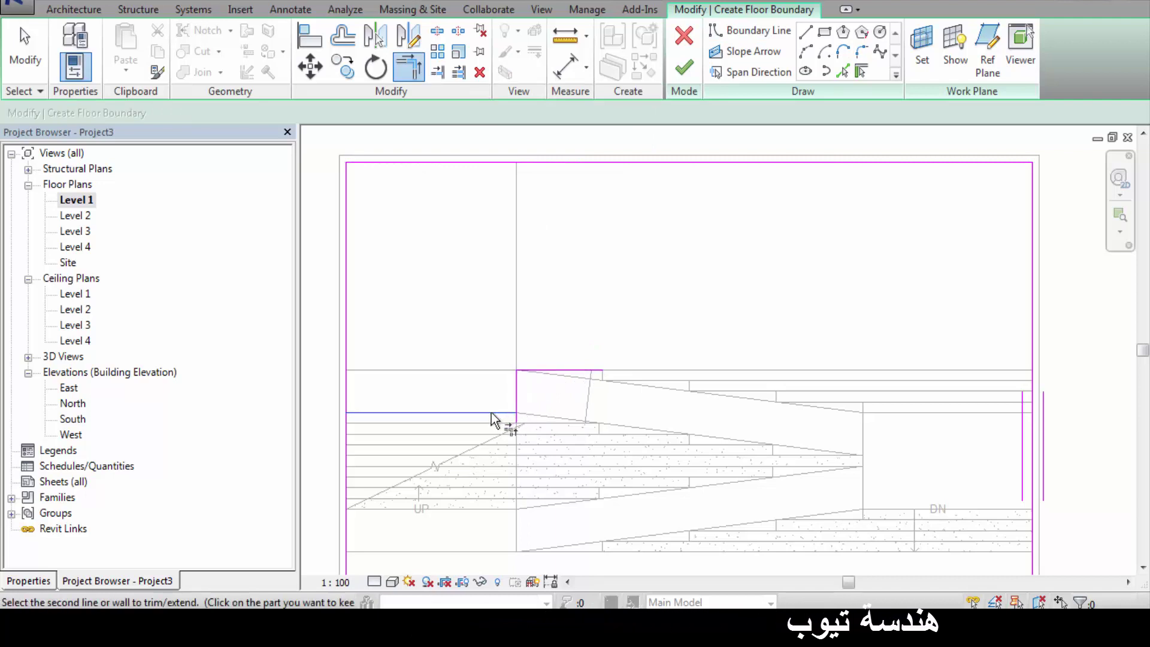
click(515, 411)
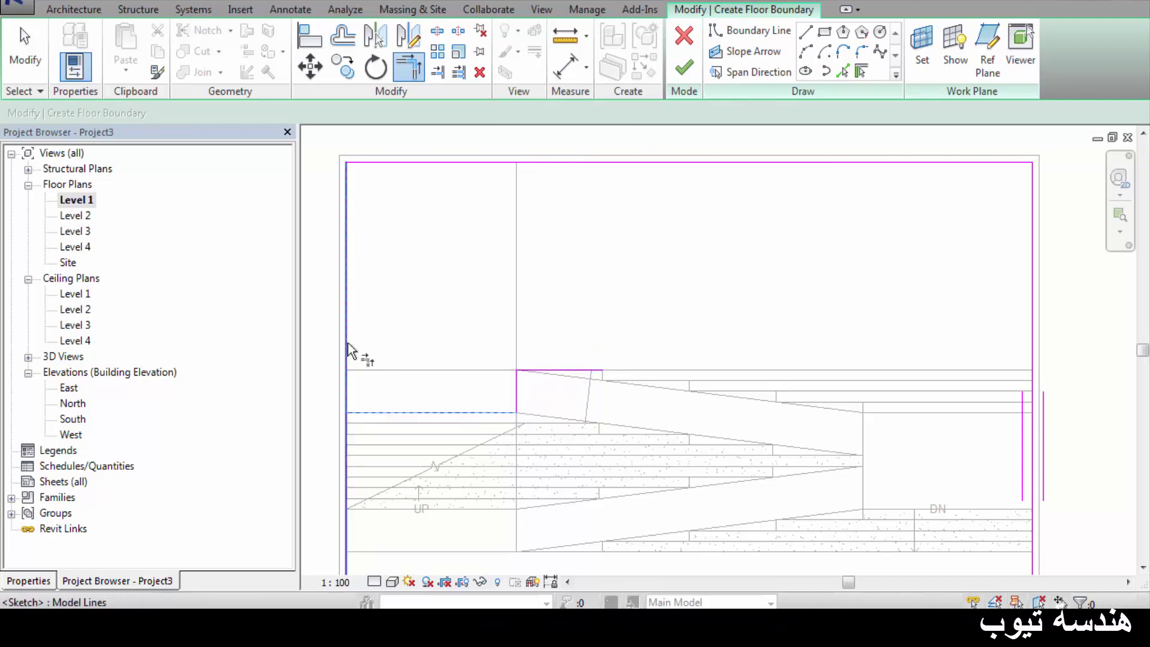
click(1031, 366)
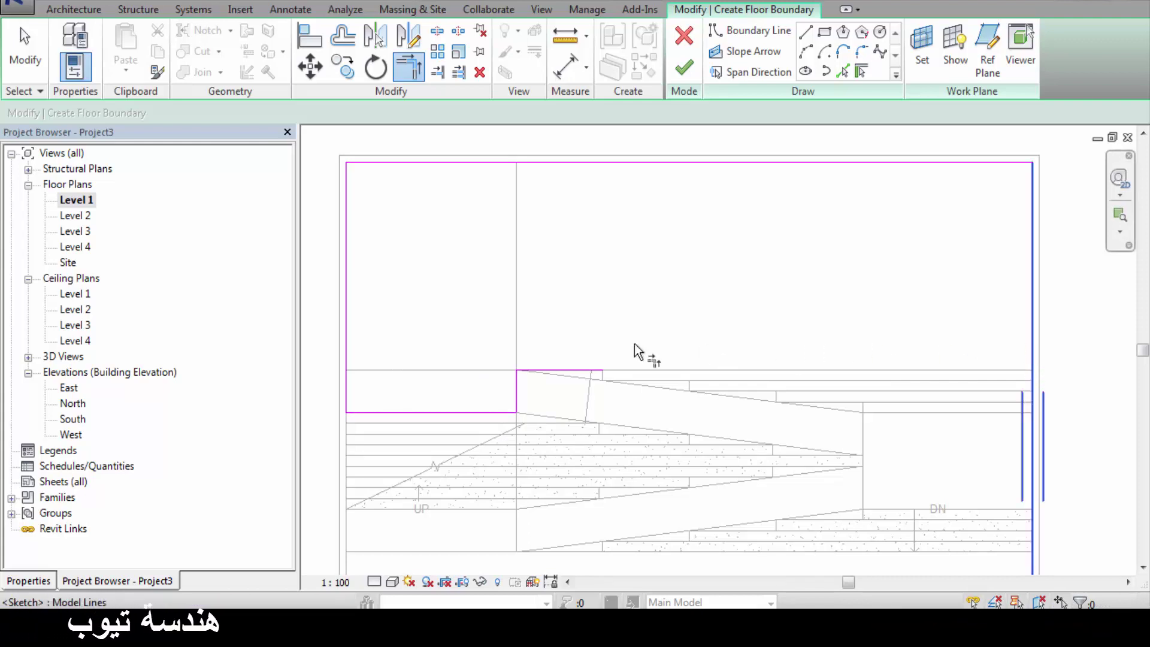
click(595, 372)
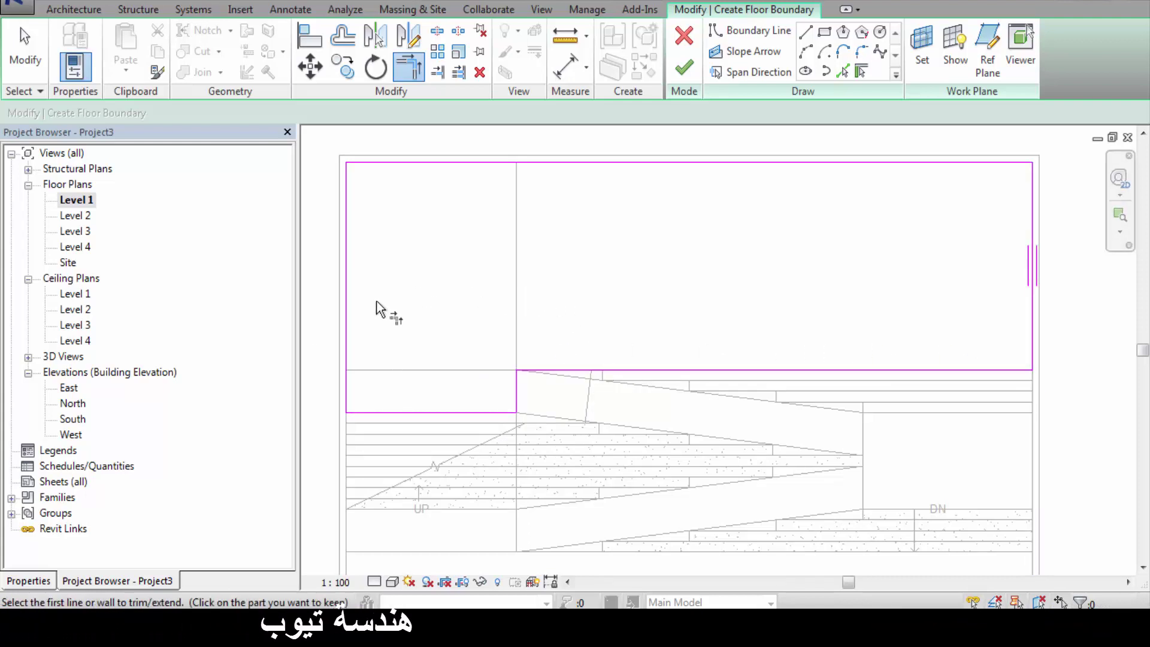
- Put the notched Generic Floor - 400mm on Level 3, finish it, and orbit to check it
click(42, 584)
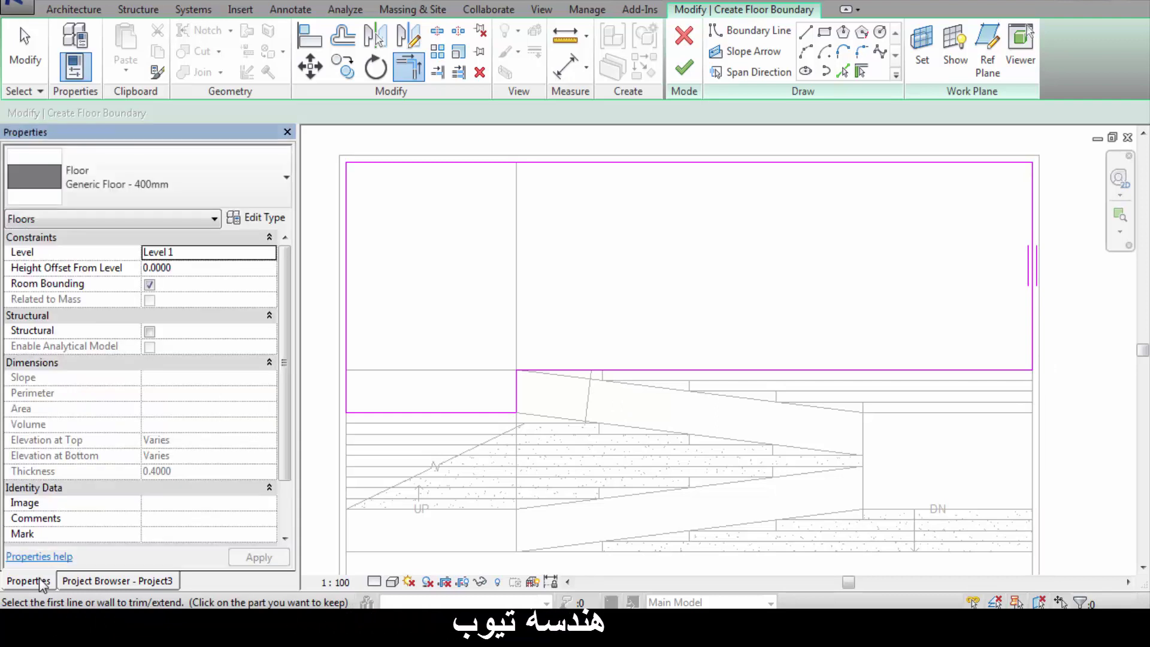
click(274, 254)
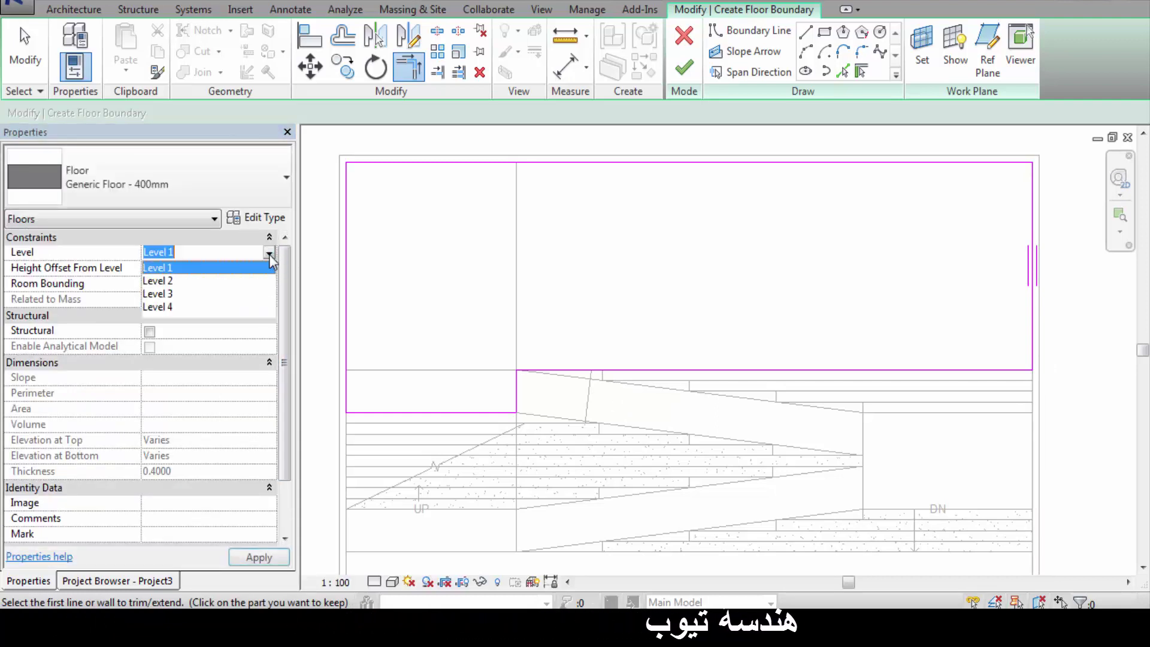
click(159, 294)
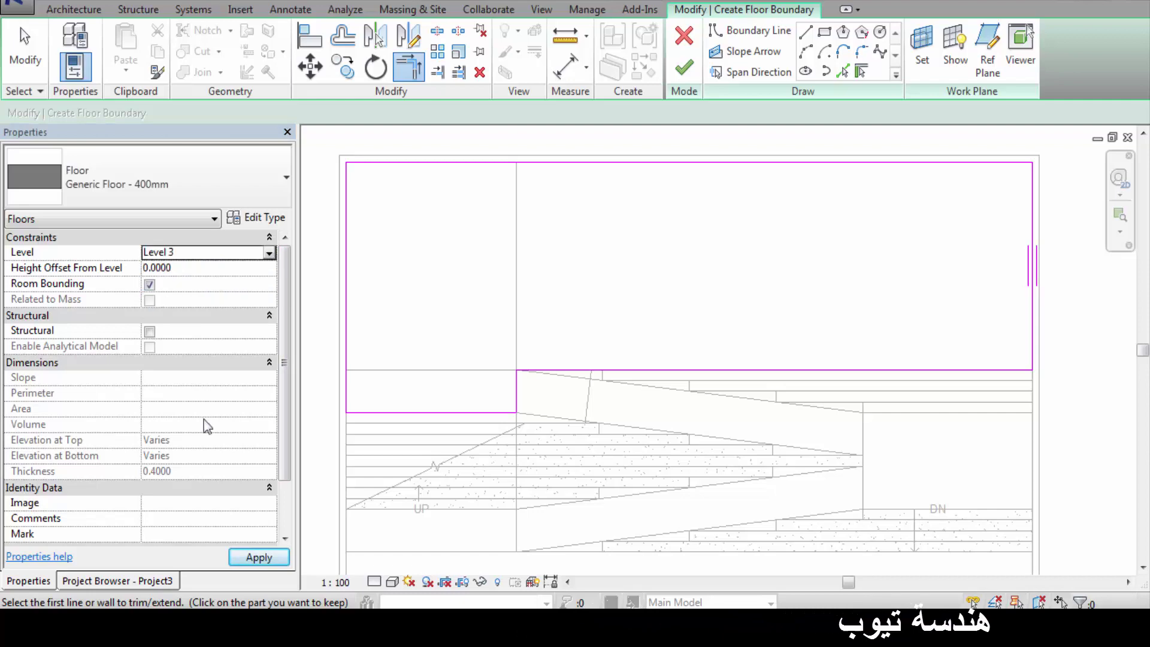
click(257, 557)
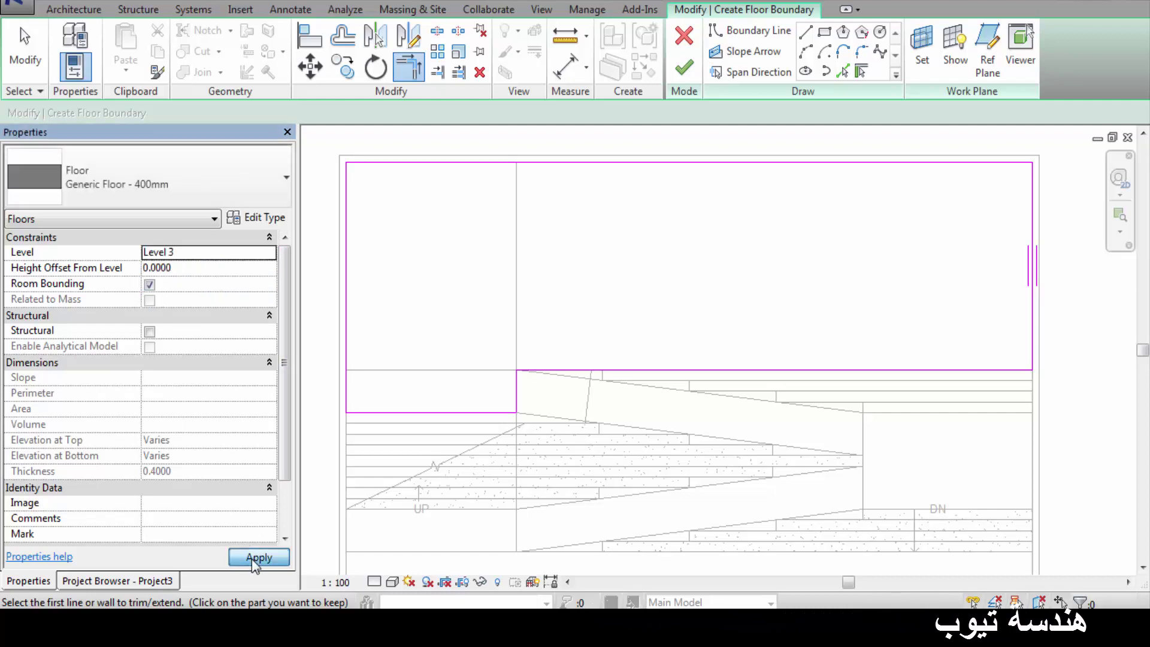
click(684, 67)
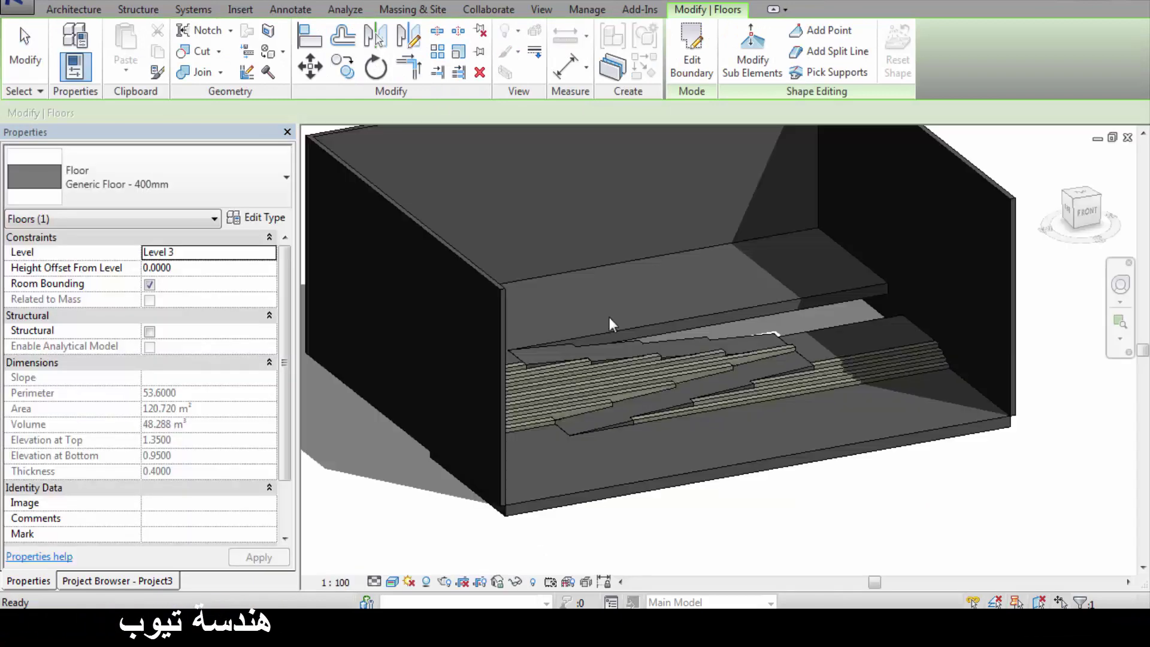
key(Escape)
mouse_move(778, 449)
shift+middle_down()
mouse_move(721, 463)
mouse_move(715, 447)
shift+middle_up()
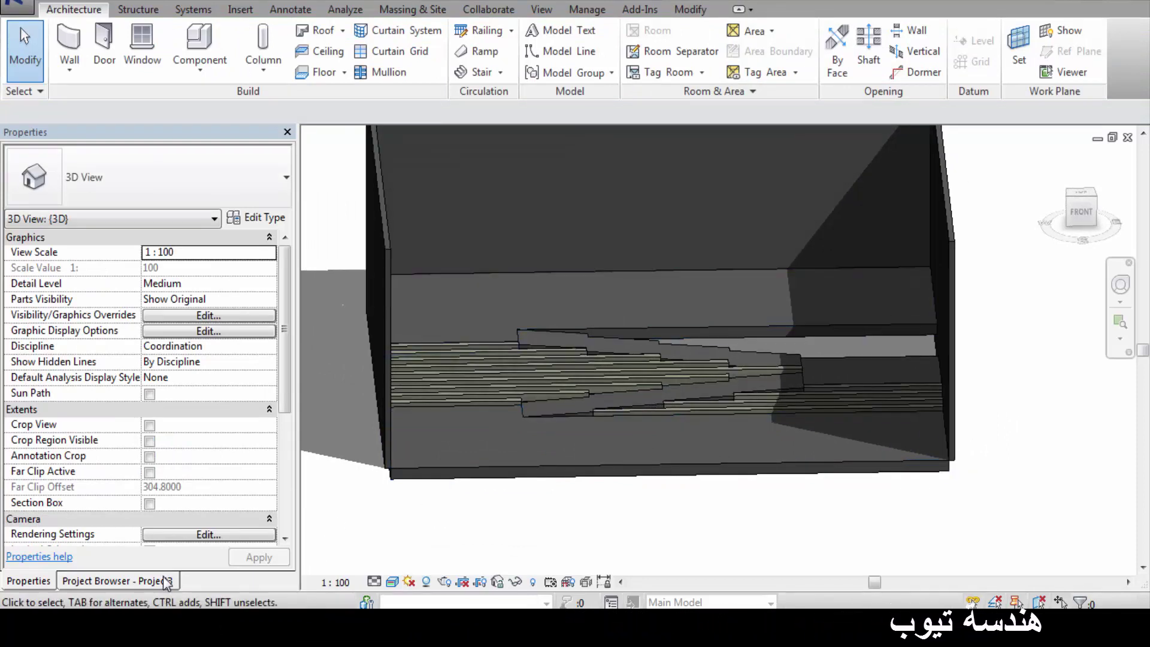
- Open the Level 1 floor plan from the Project Browser, placing the browser beside Properties
double_click(138, 581)
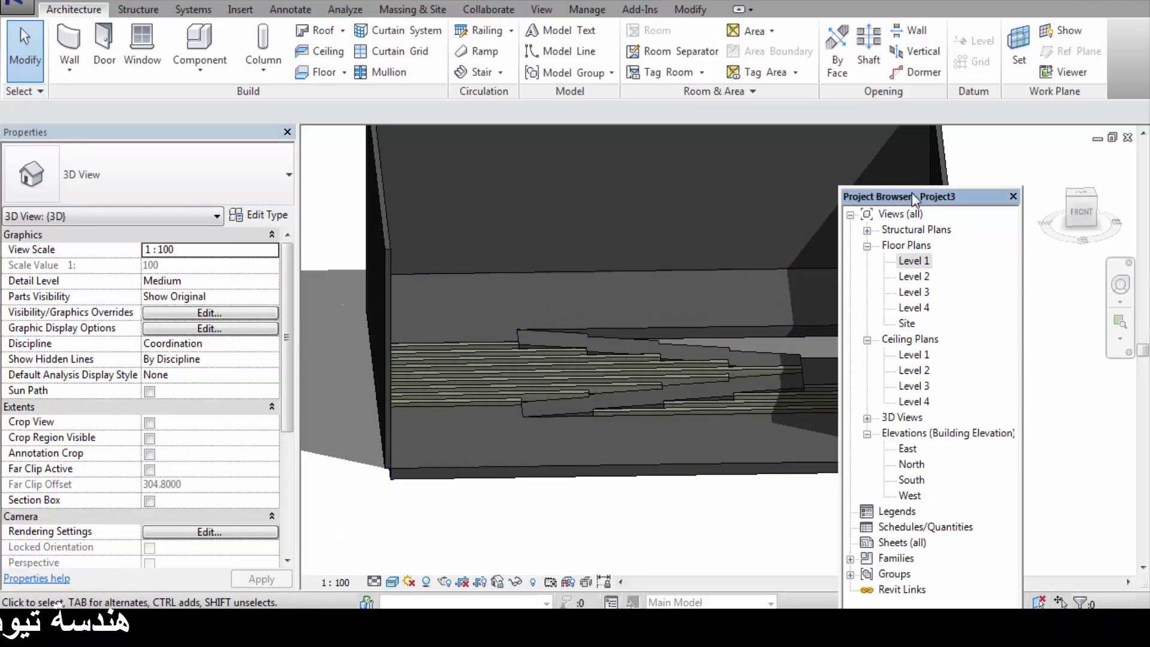
double_click(912, 261)
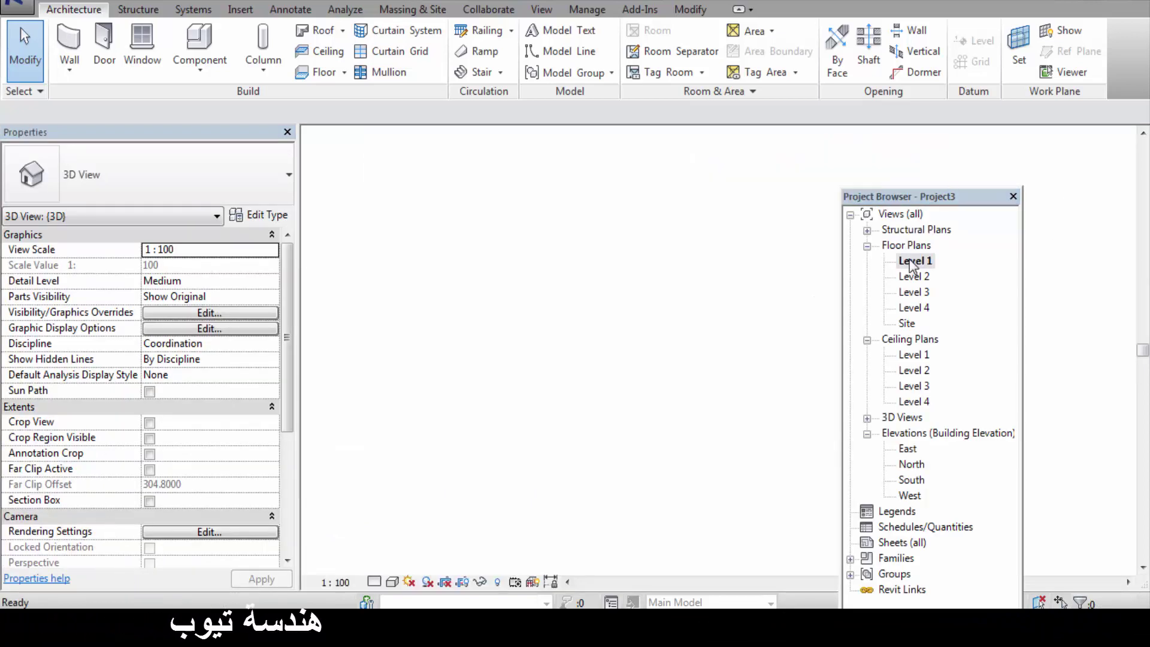
mouse_move(954, 204)
mouse_down()
mouse_move(140, 137)
mouse_move(177, 120)
mouse_up()
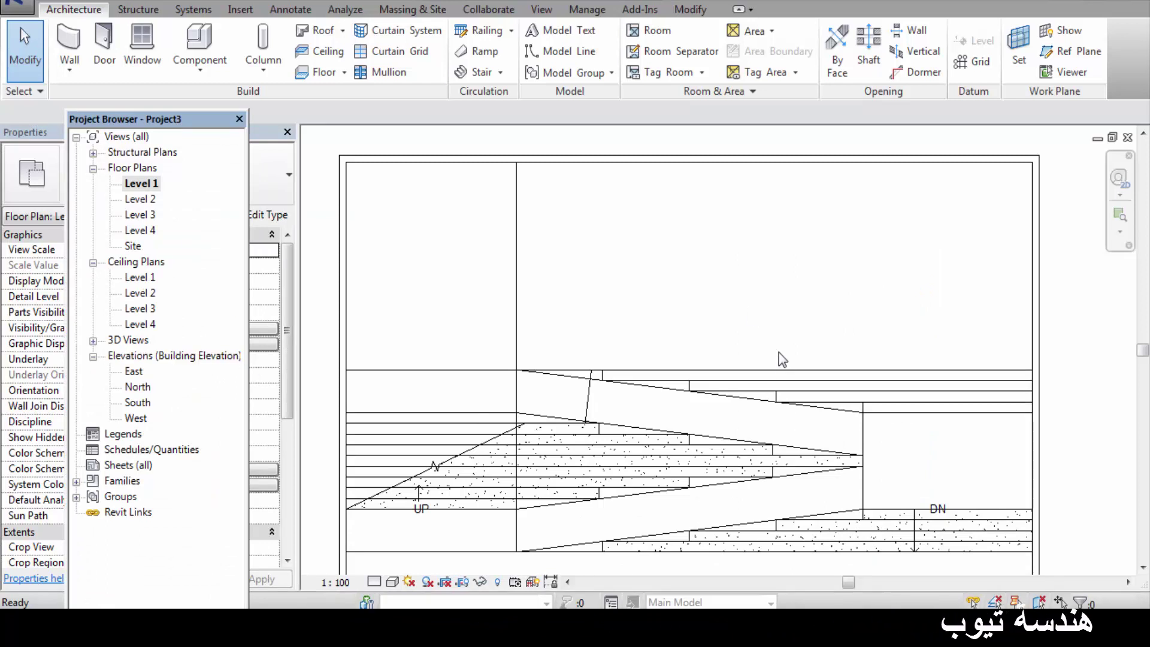
scroll(719, 387, down, 2)
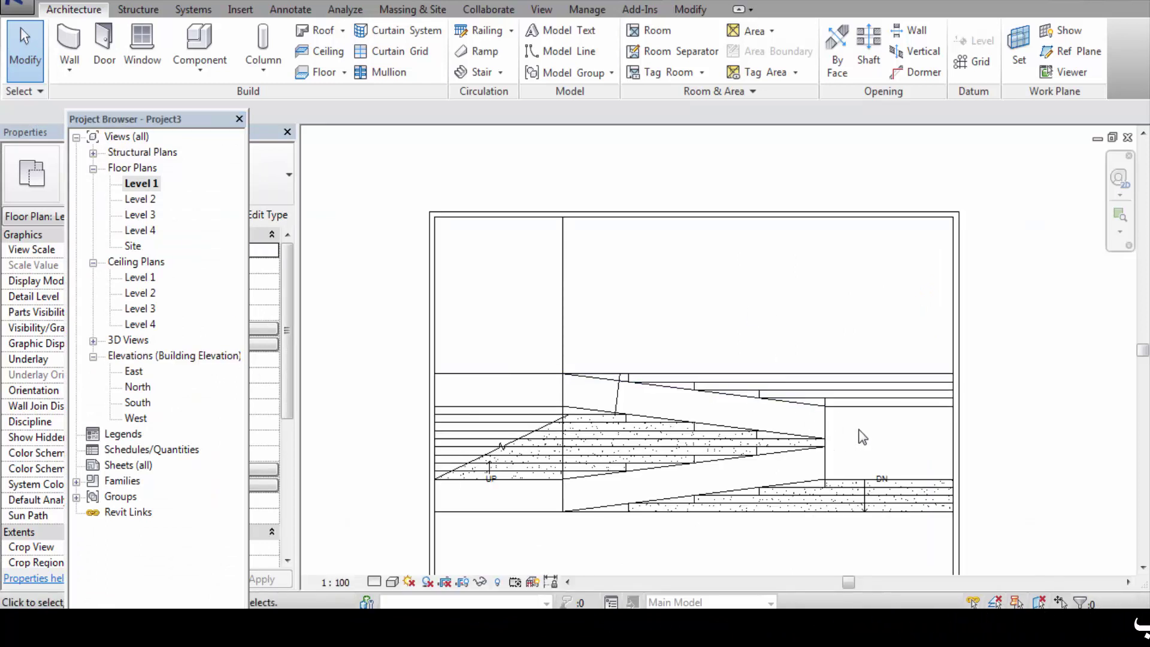
scroll(863, 438, up, 2)
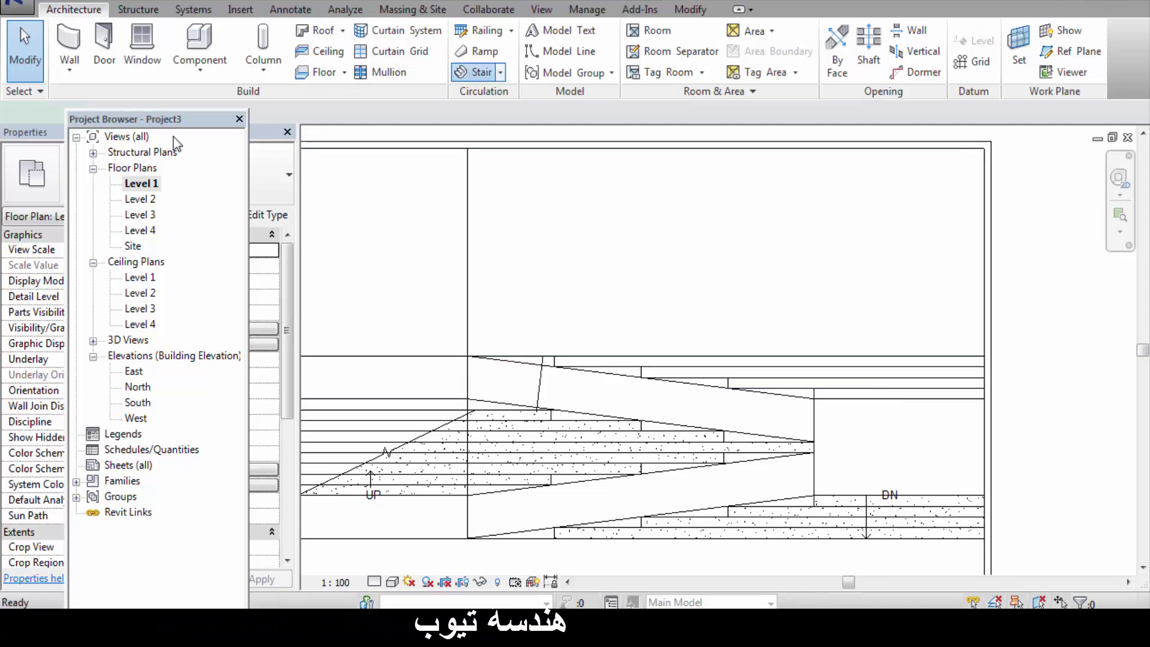
- Dock the Project Browser on the right and switch the stair to Create Sketch mode
mouse_move(106, 110)
mouse_down()
mouse_move(89, 124)
mouse_move(99, 118)
mouse_up()
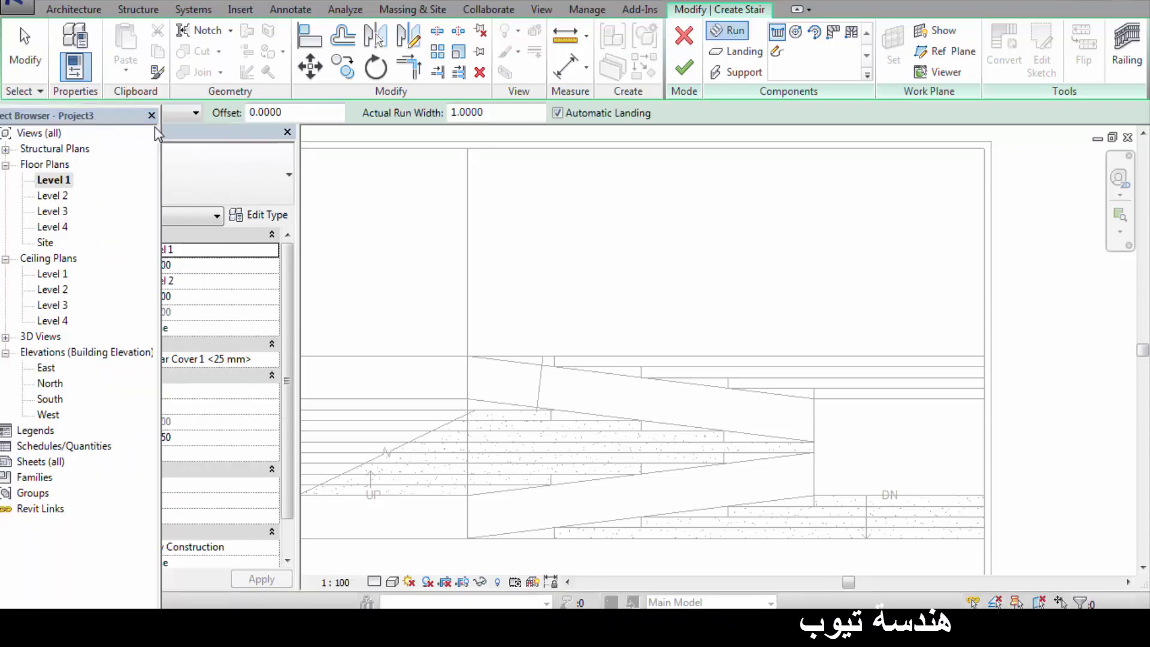
drag(99, 118, 231, 167)
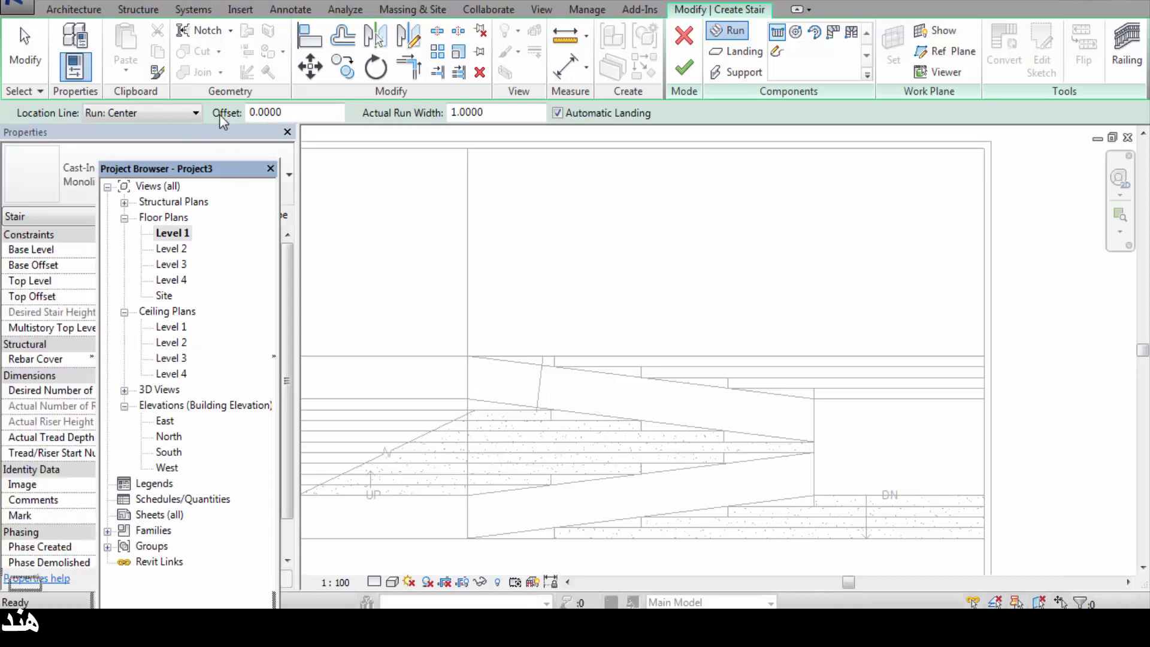
drag(220, 113, 371, 138)
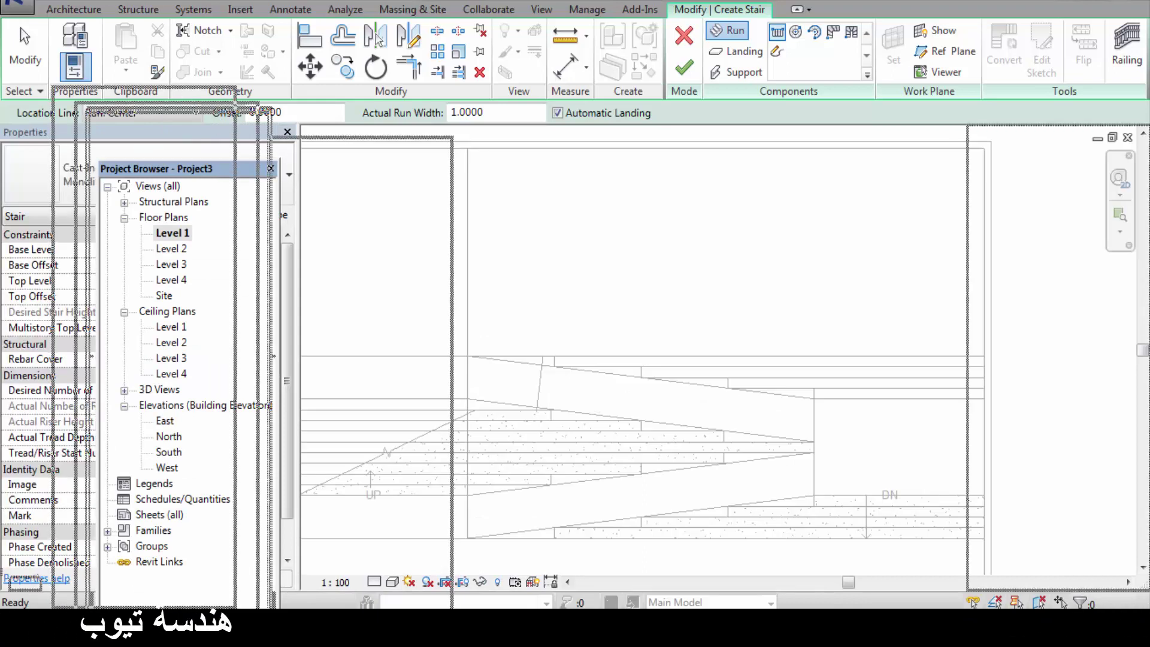
drag(371, 138, 1089, 170)
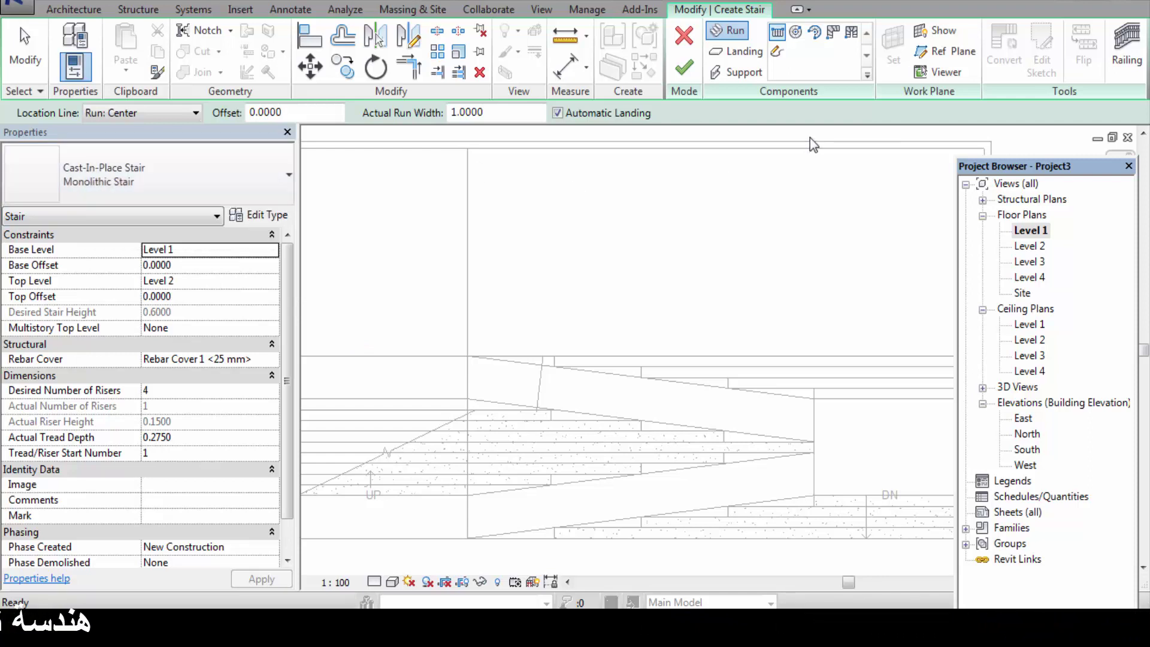
click(777, 52)
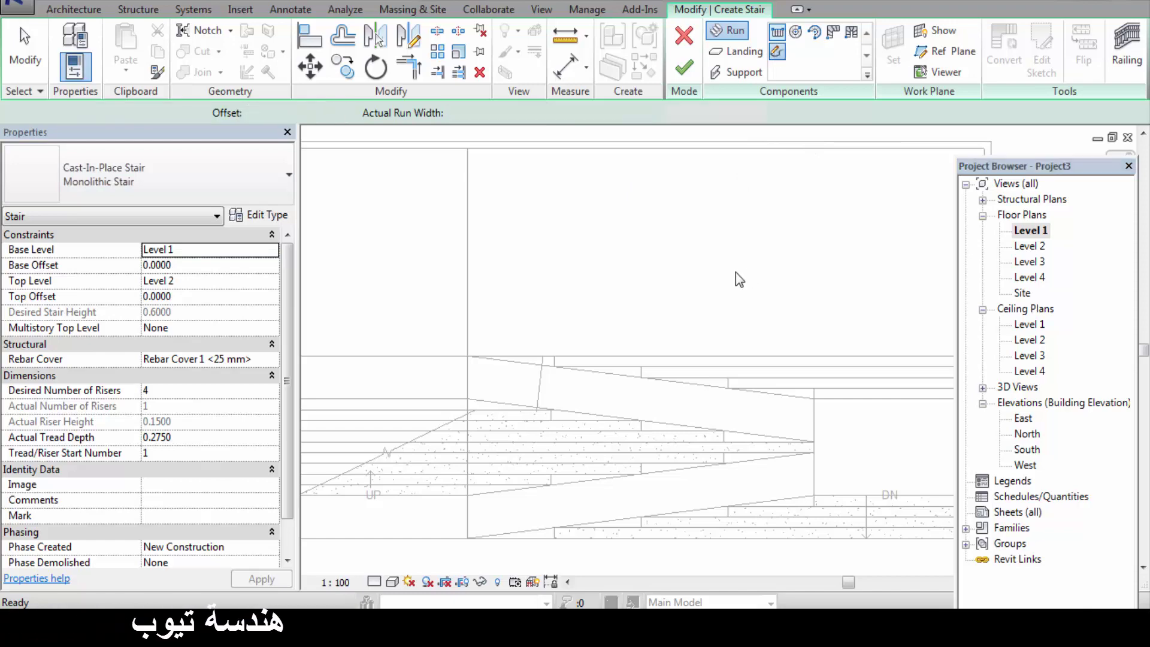
scroll(664, 243, down, 2)
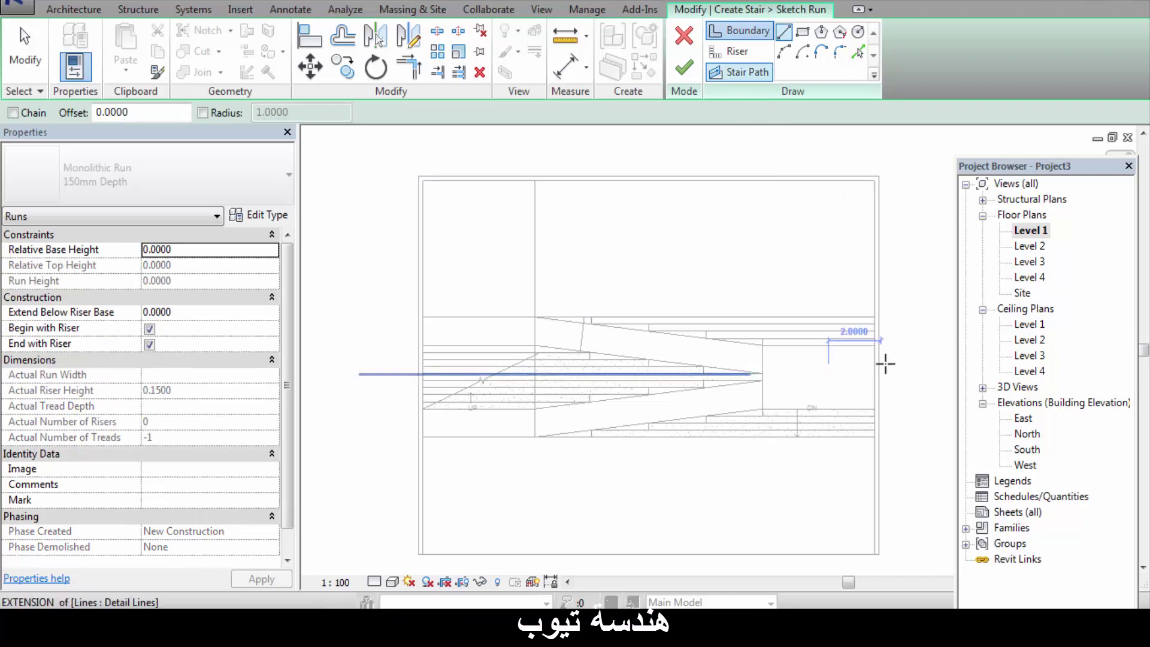
- Draw the long 4.9000 horizontal boundary line of the stair run sketch
scroll(884, 360, up, 2)
scroll(875, 341, up, 2)
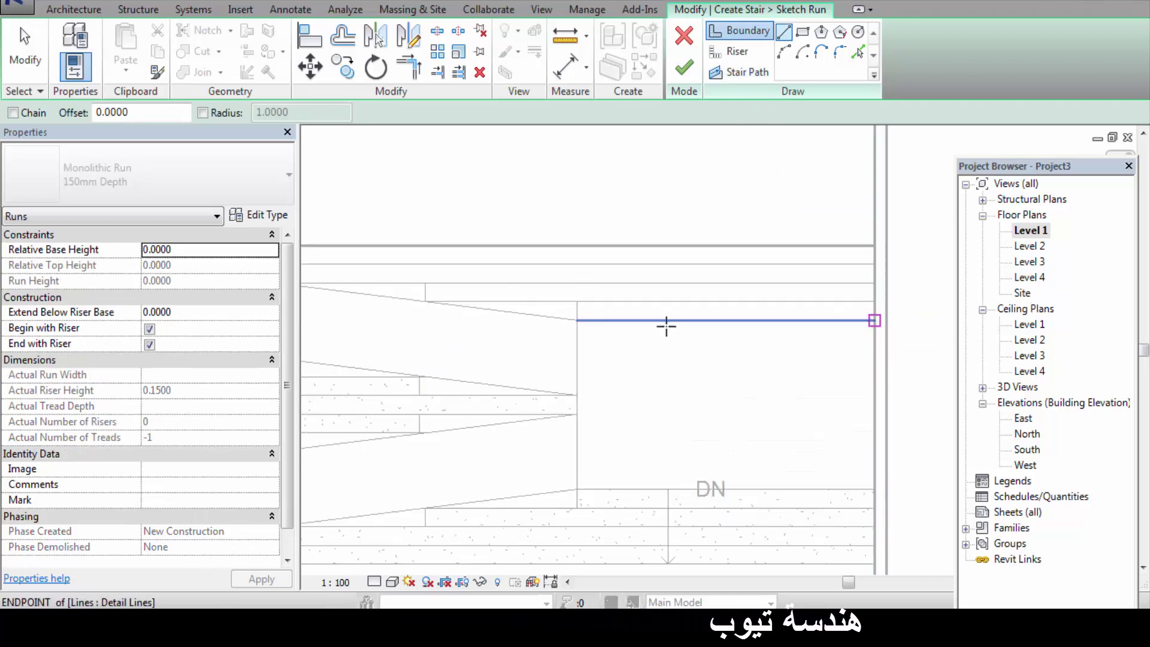
click(577, 320)
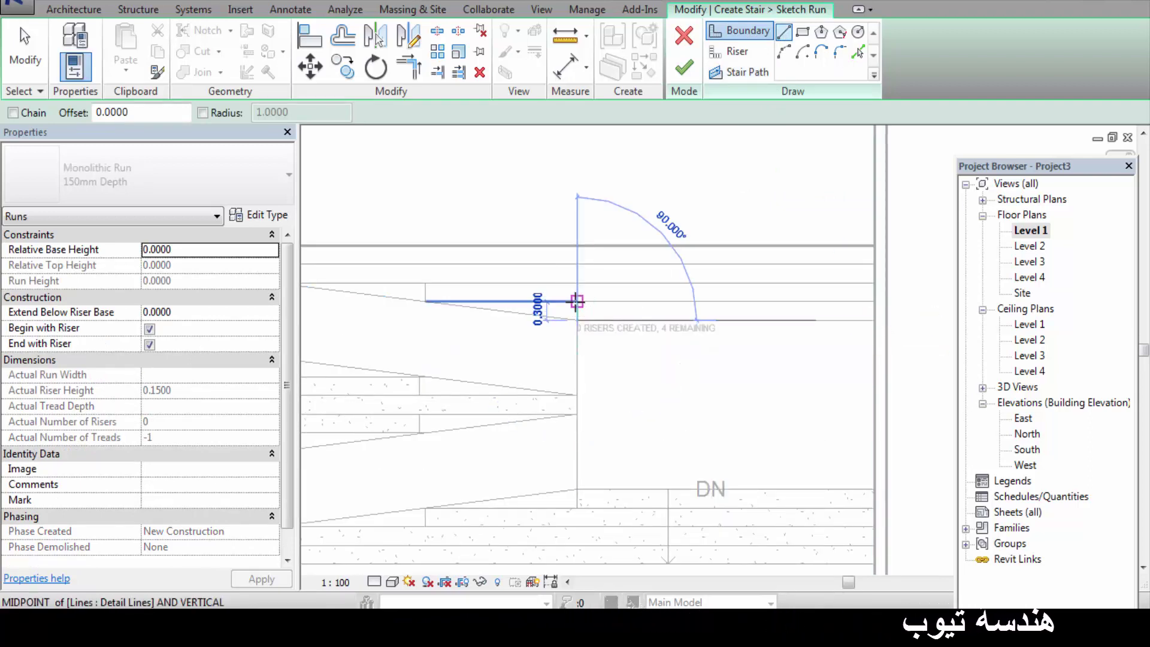
click(426, 301)
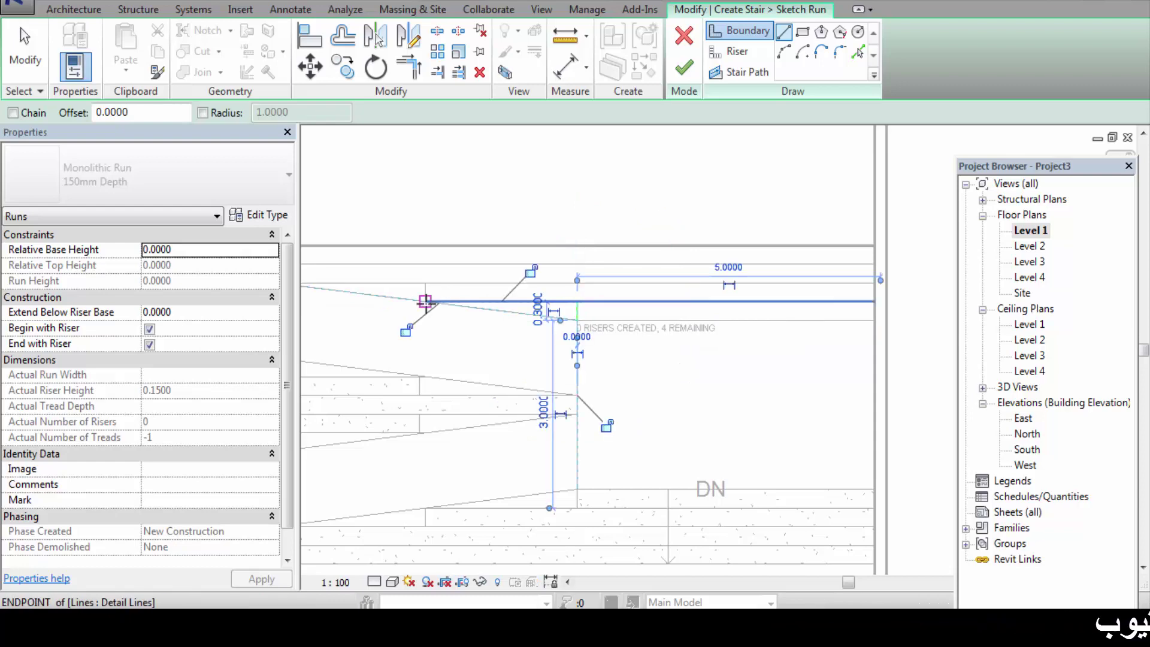
click(629, 301)
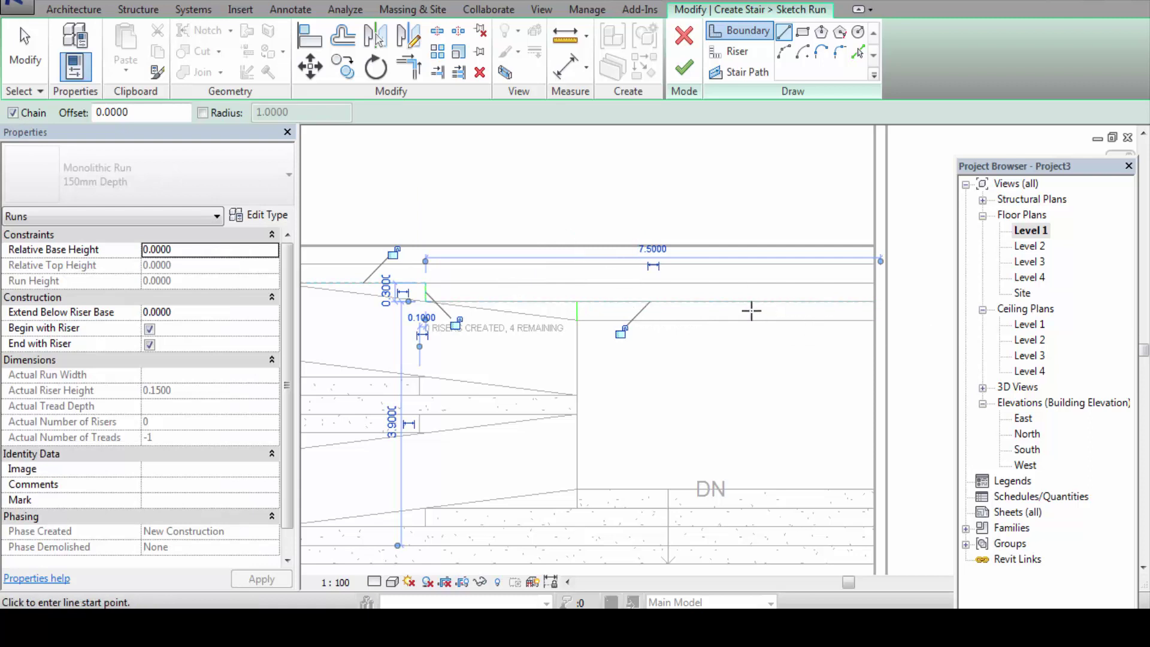
scroll(737, 305, down, 2)
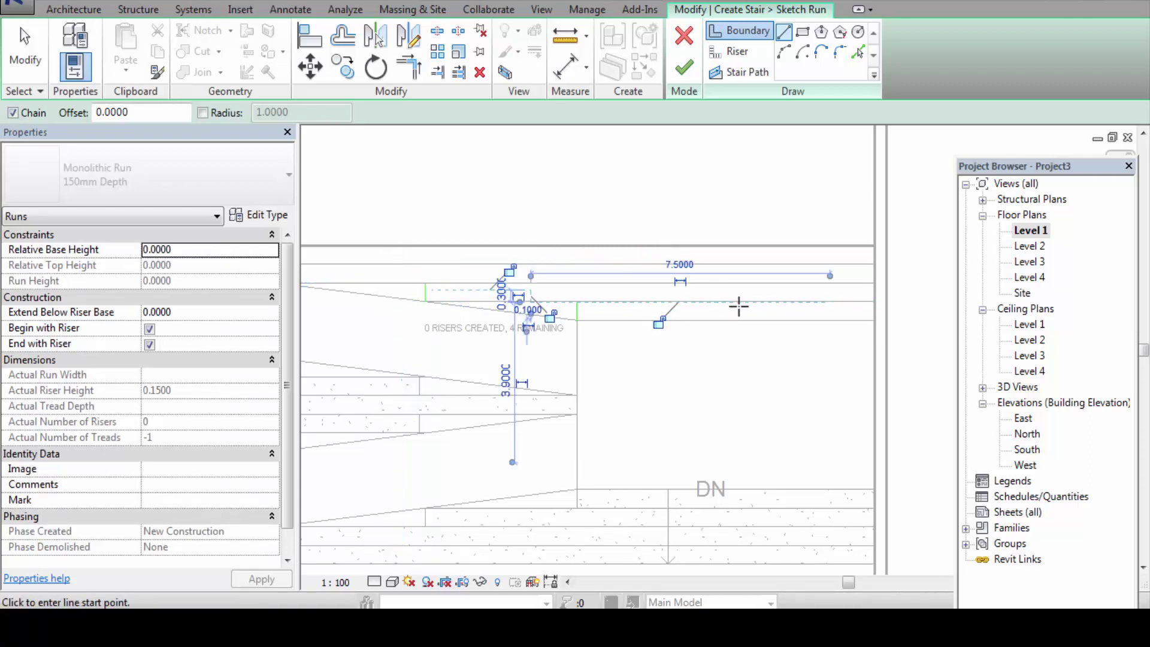
scroll(433, 297, up, 1)
scroll(434, 294, up, 2)
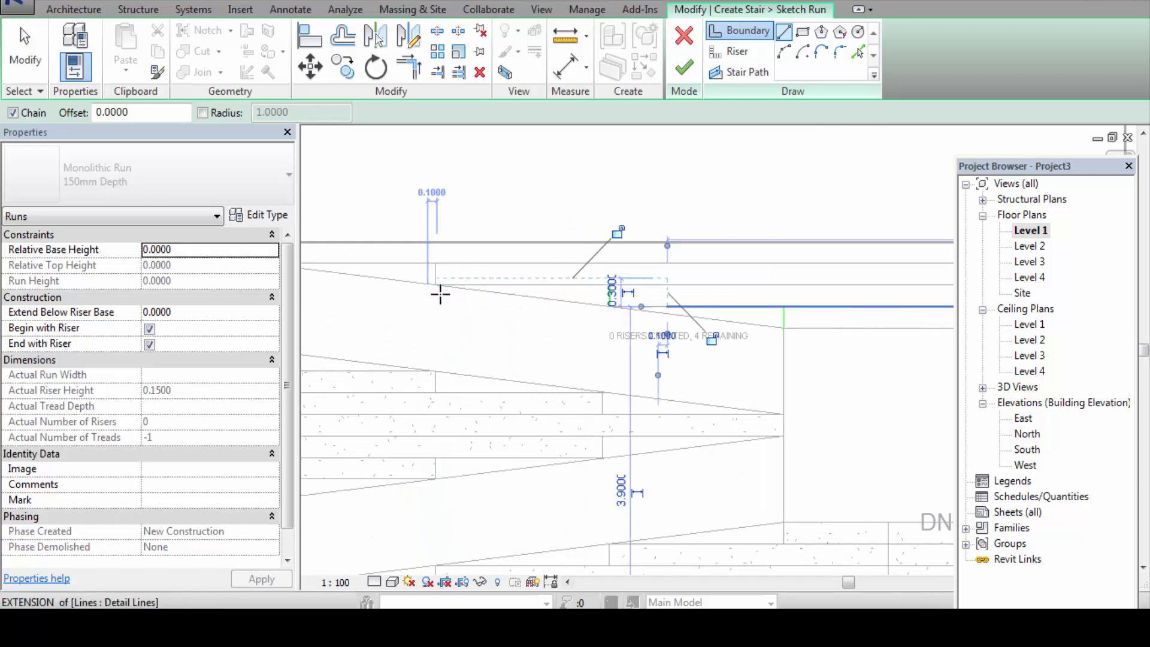
scroll(437, 291, up, 1)
- Add a boundary line along the stair edge to the left corner
click(438, 278)
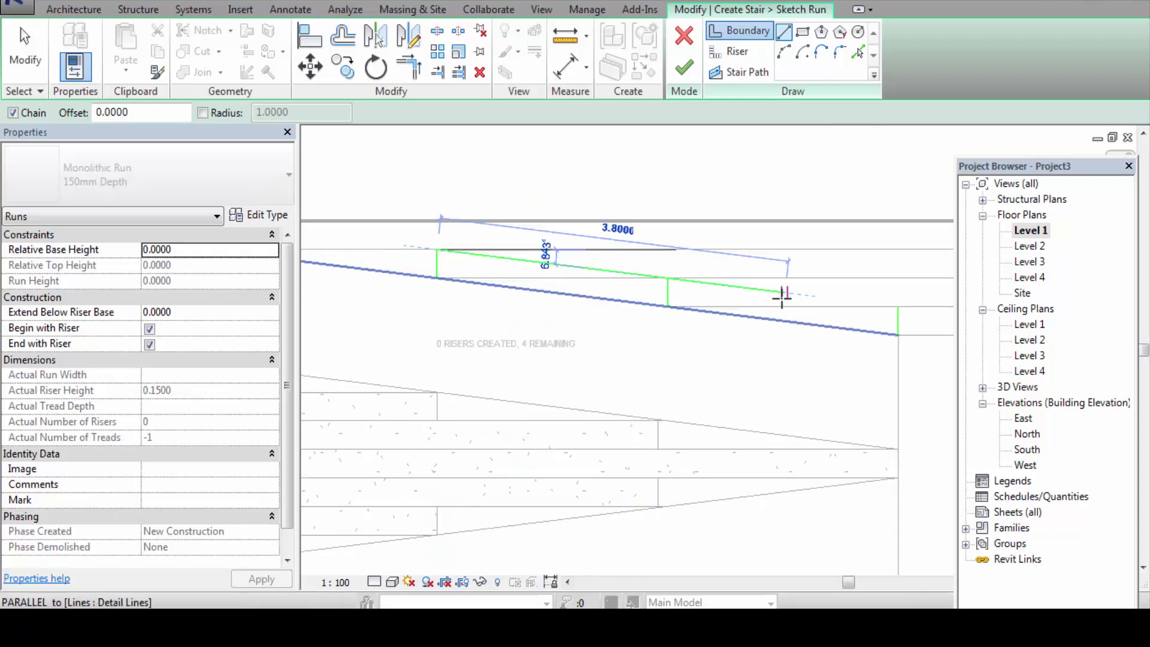
scroll(778, 298, down, 1)
scroll(778, 298, down, 1)
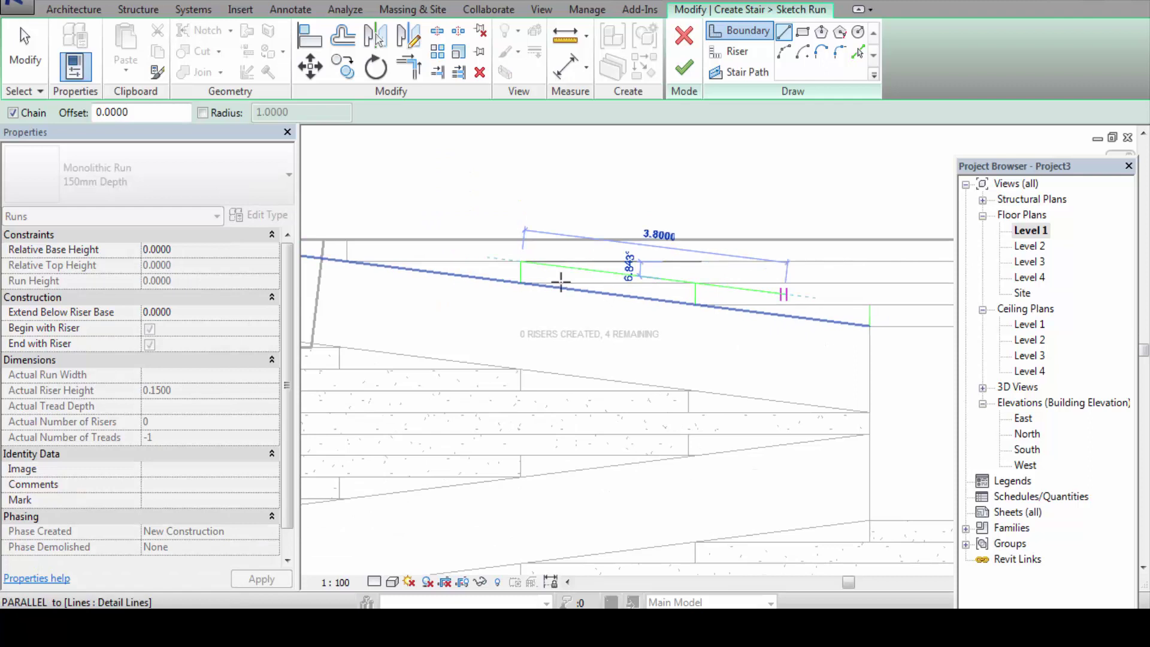
click(346, 242)
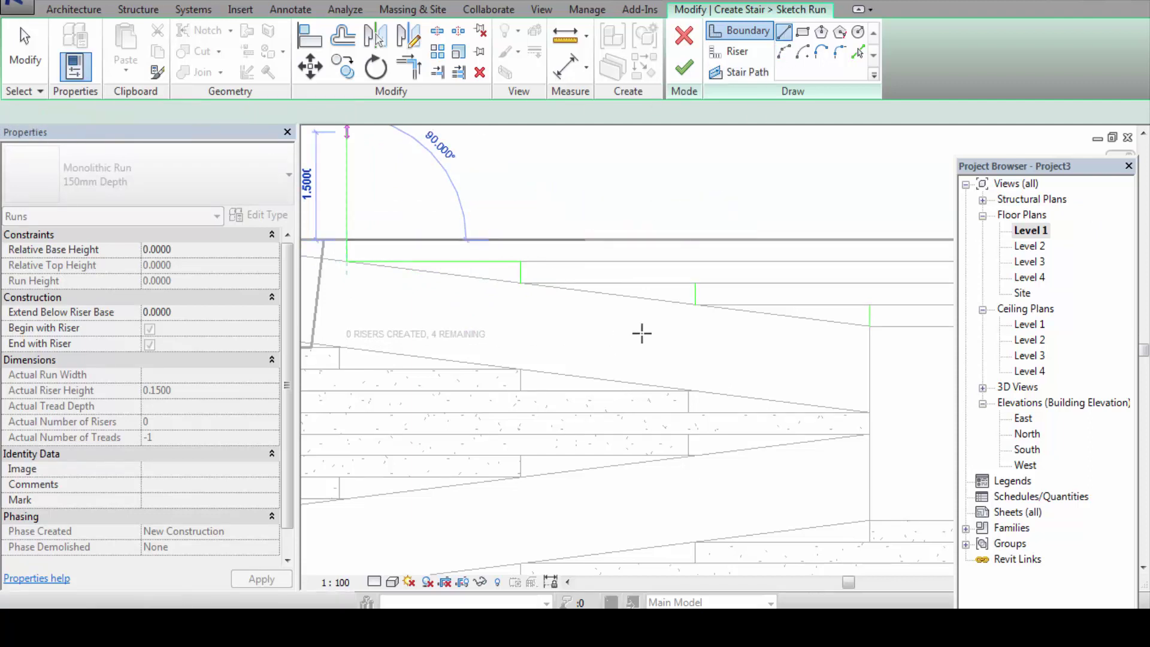
- Draw two short boundary segments following the upper steps
middle_drag(641, 334, 506, 326)
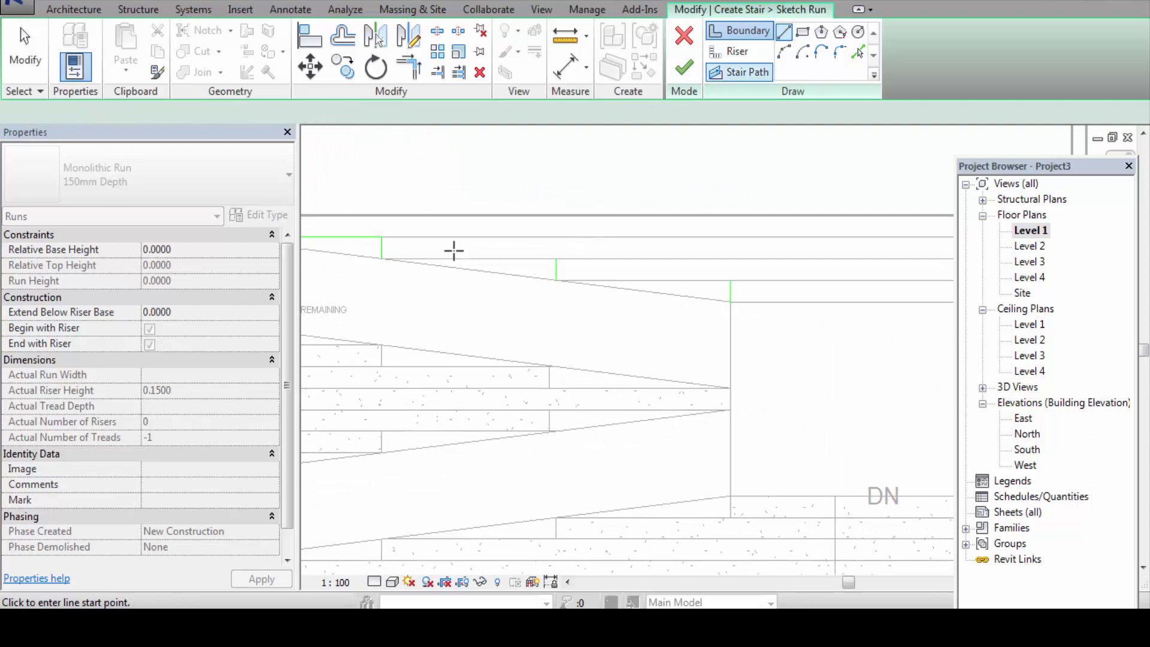
click(382, 258)
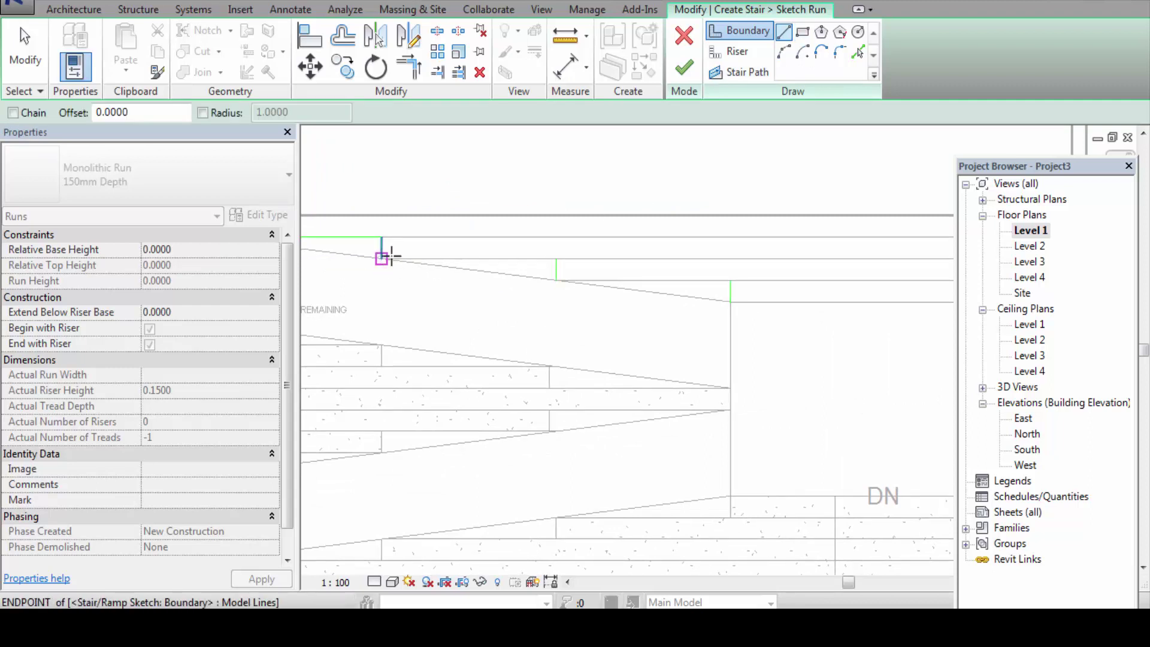
click(557, 258)
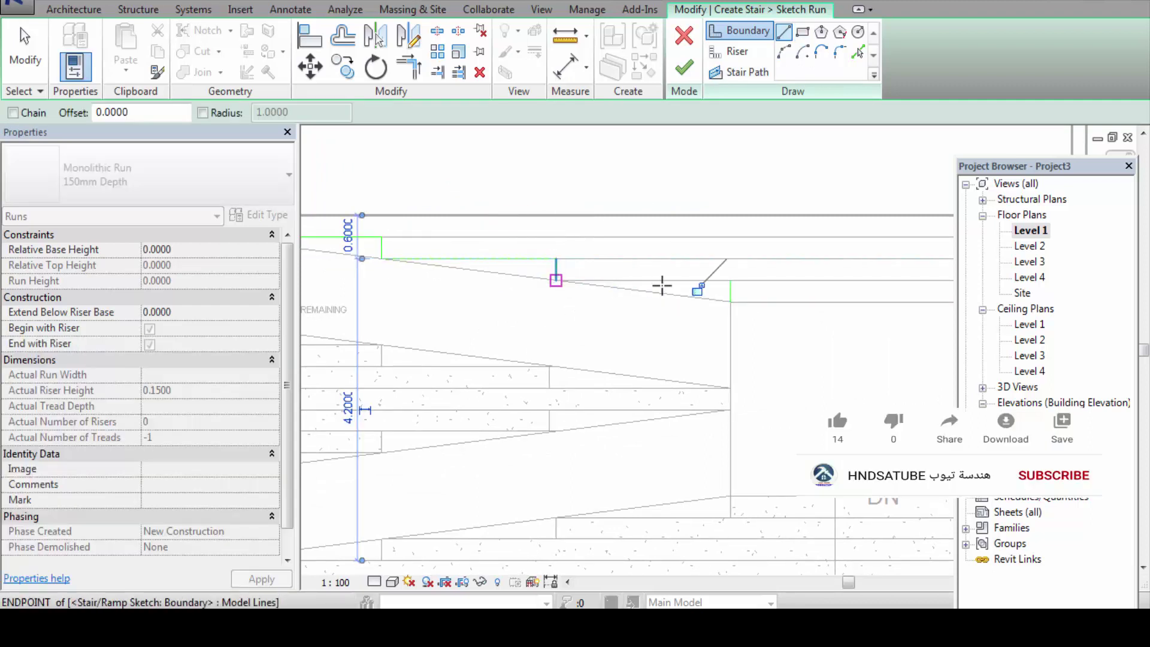
click(557, 280)
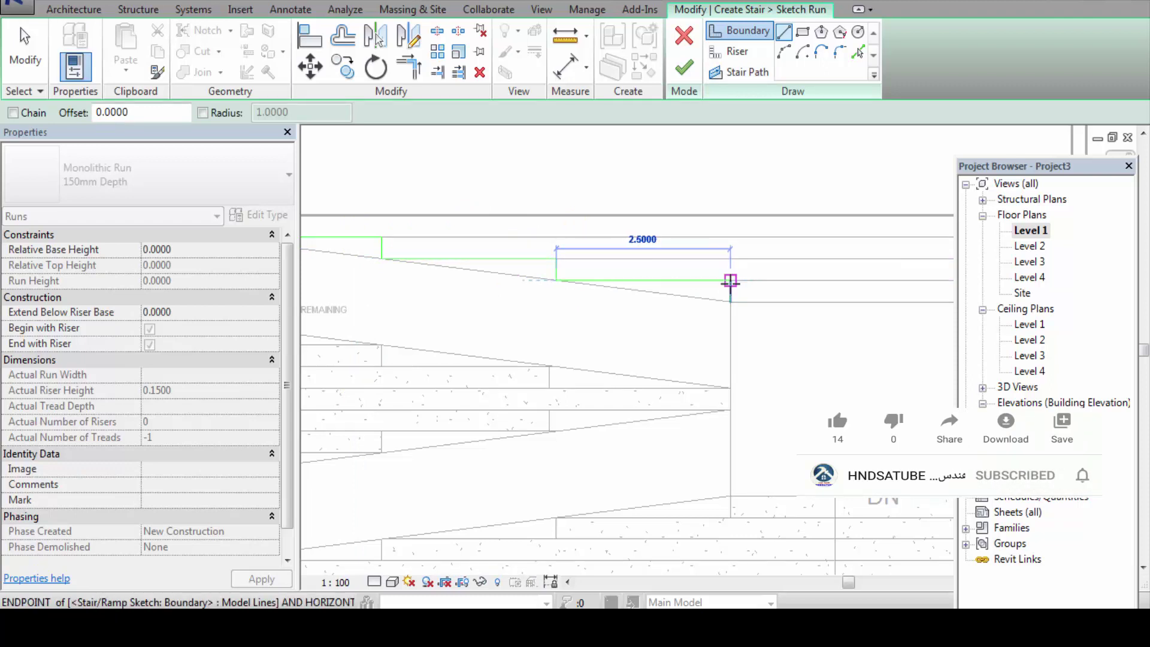
click(731, 311)
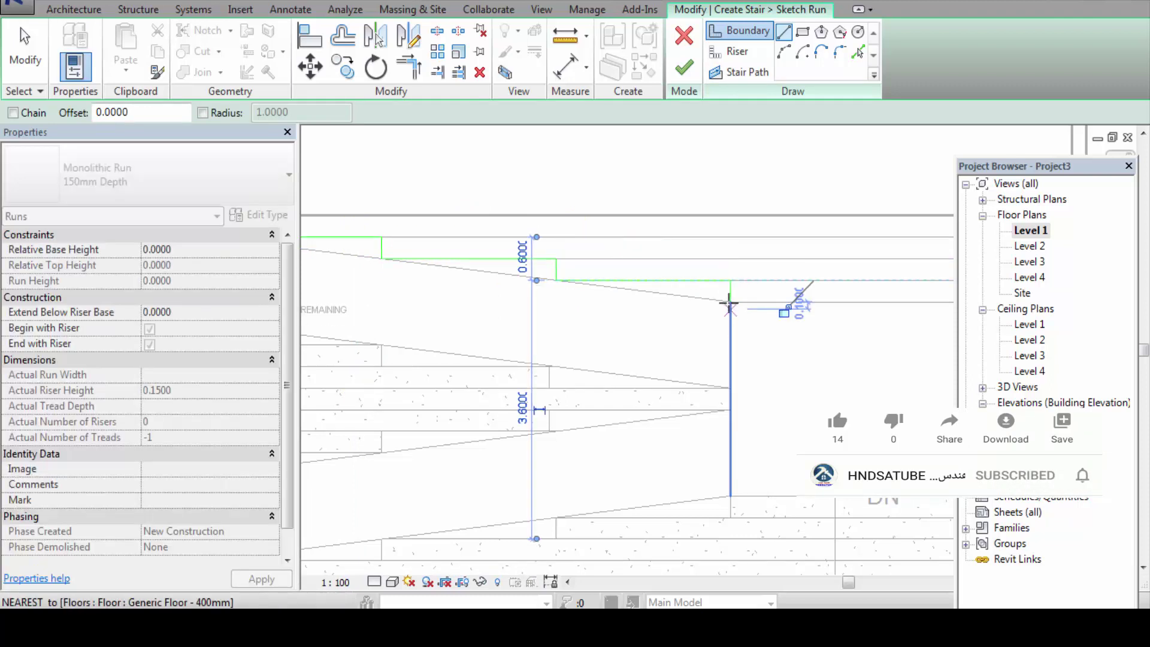
scroll(839, 329, down, 2)
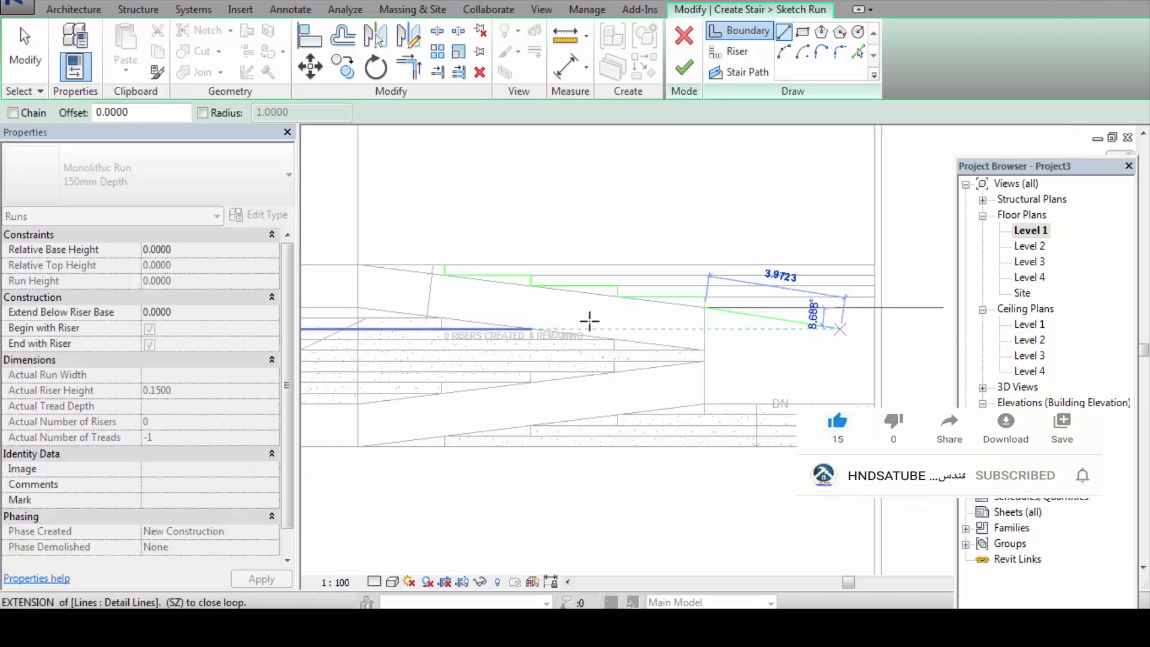
scroll(893, 316, down, 1)
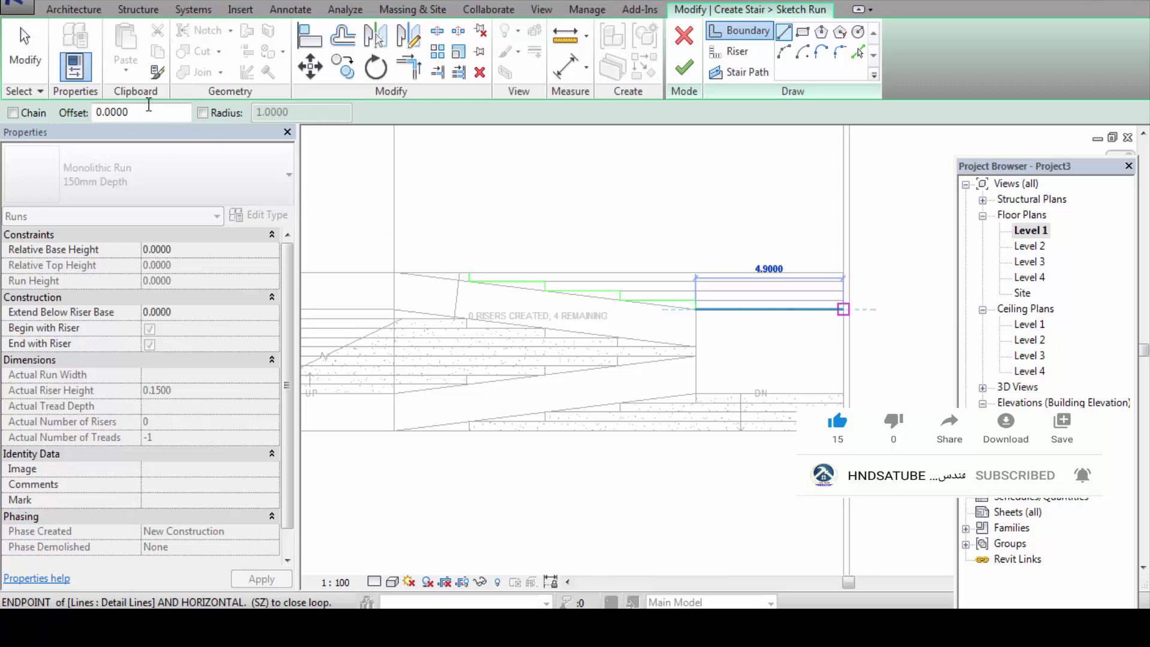
- Draw the vertical 1.200 boundary line down the run's right edge
click(25, 51)
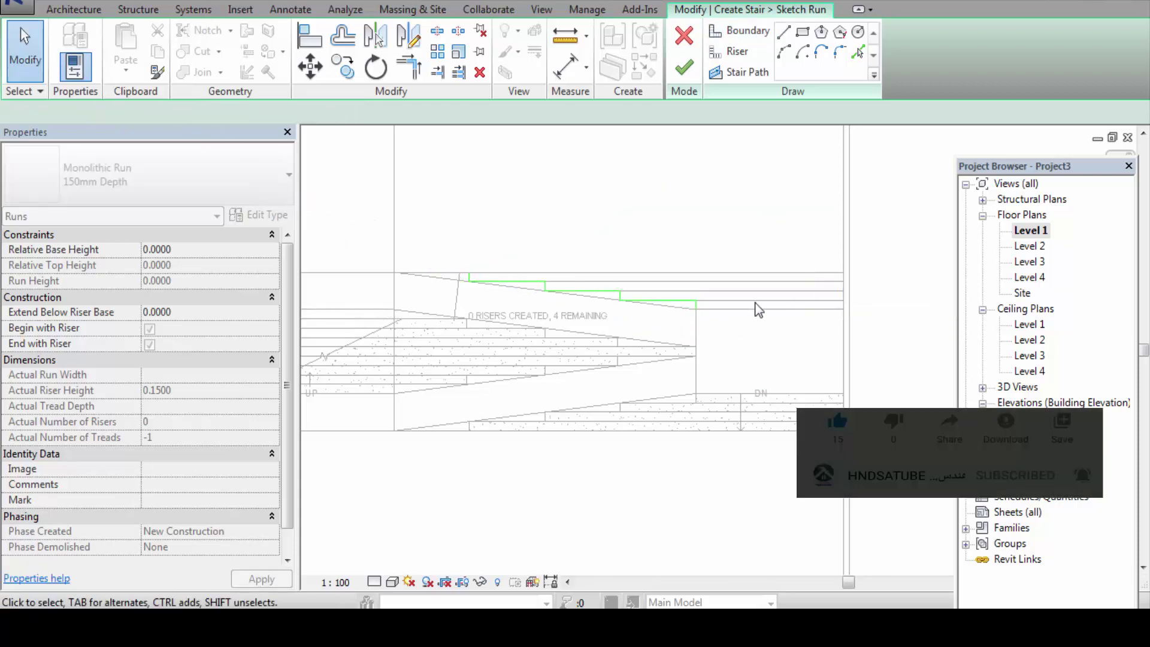
scroll(836, 302, up, 2)
scroll(851, 262, up, 1)
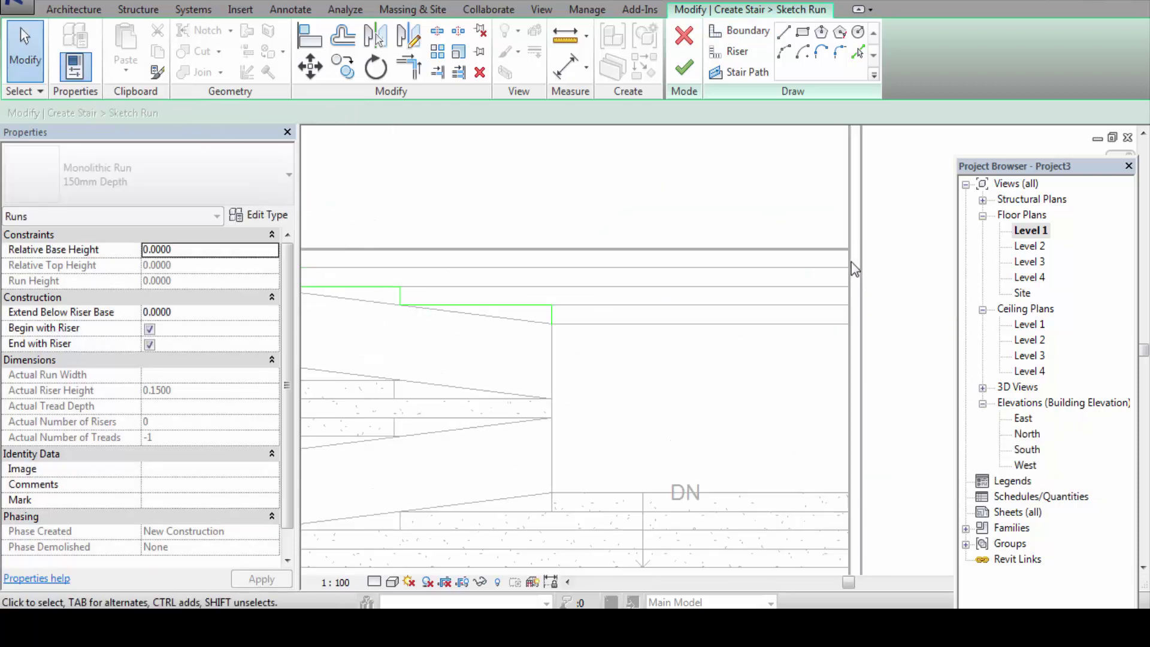
click(729, 37)
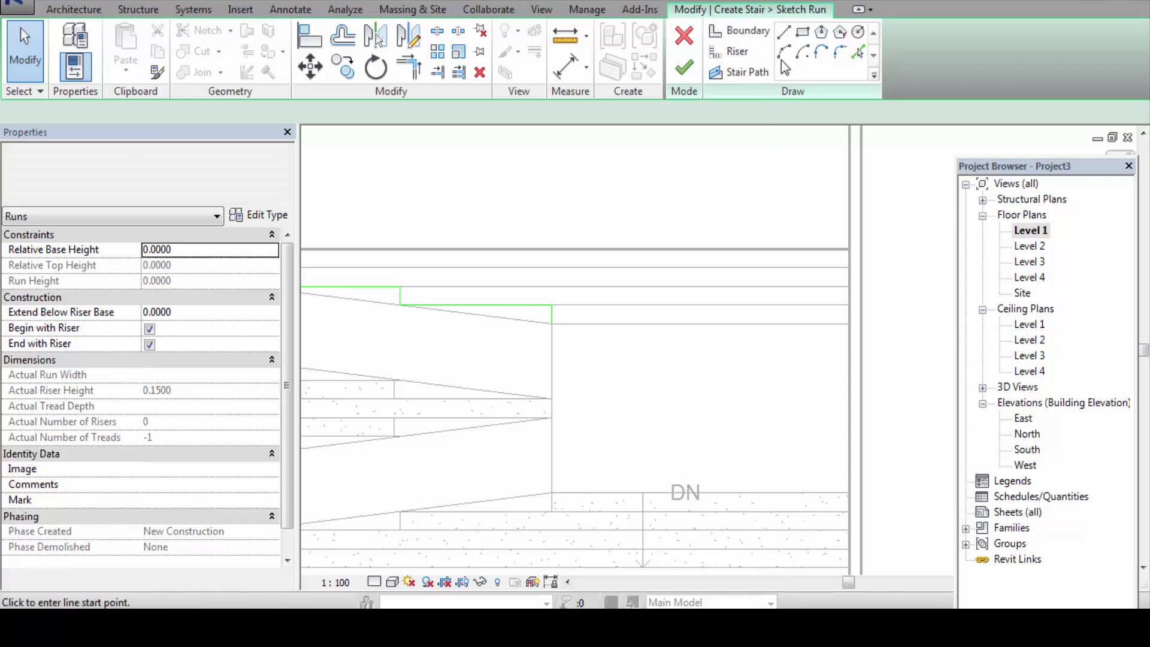
click(850, 248)
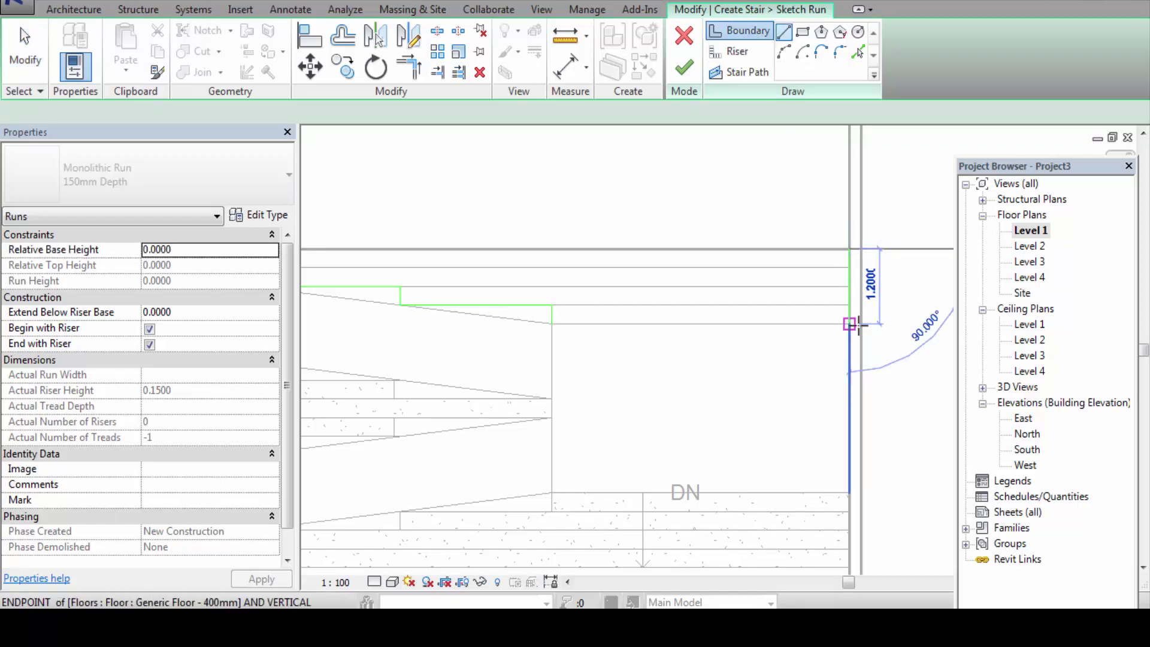
click(856, 324)
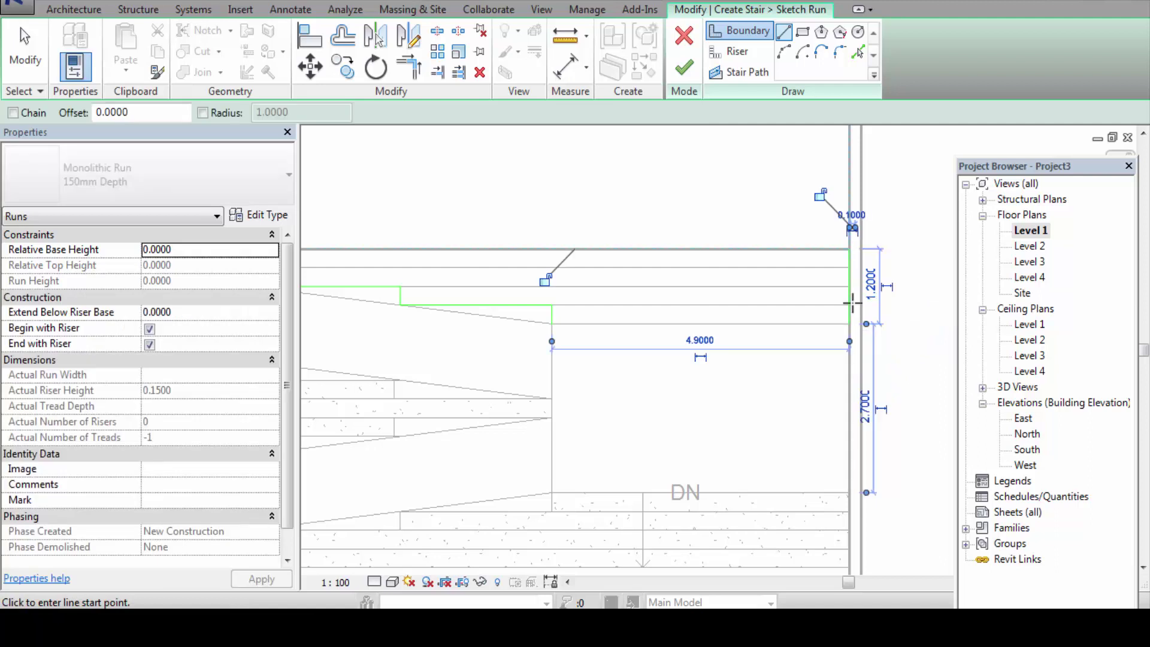
- Draw the first three riser lines across the run between the boundaries
click(742, 52)
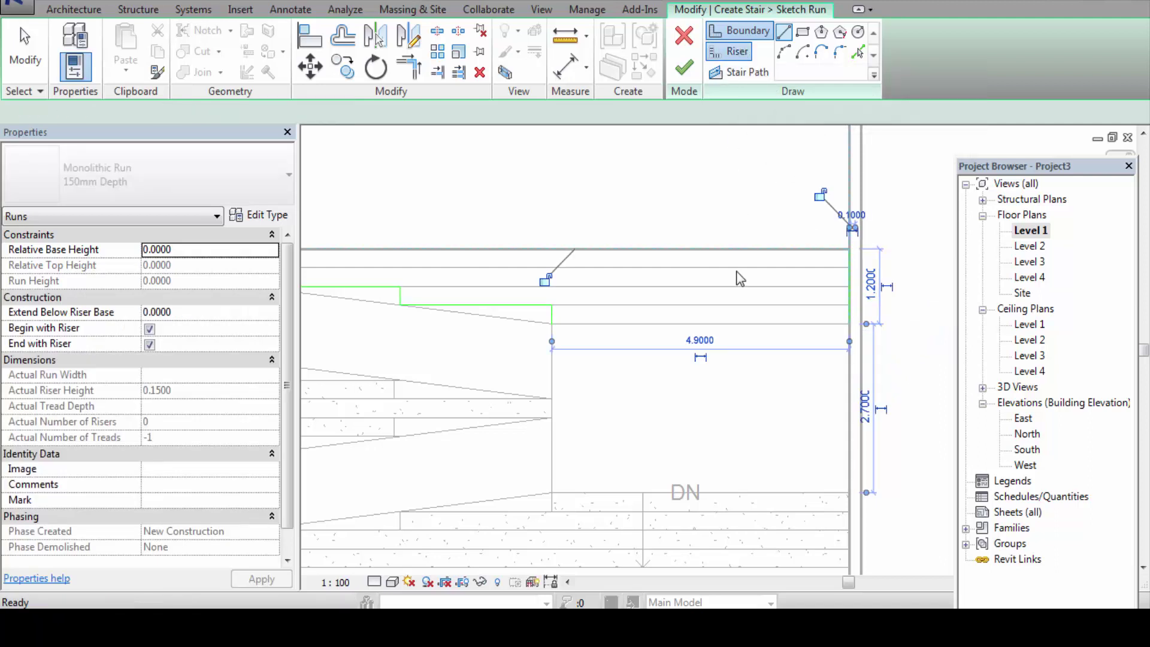
click(551, 324)
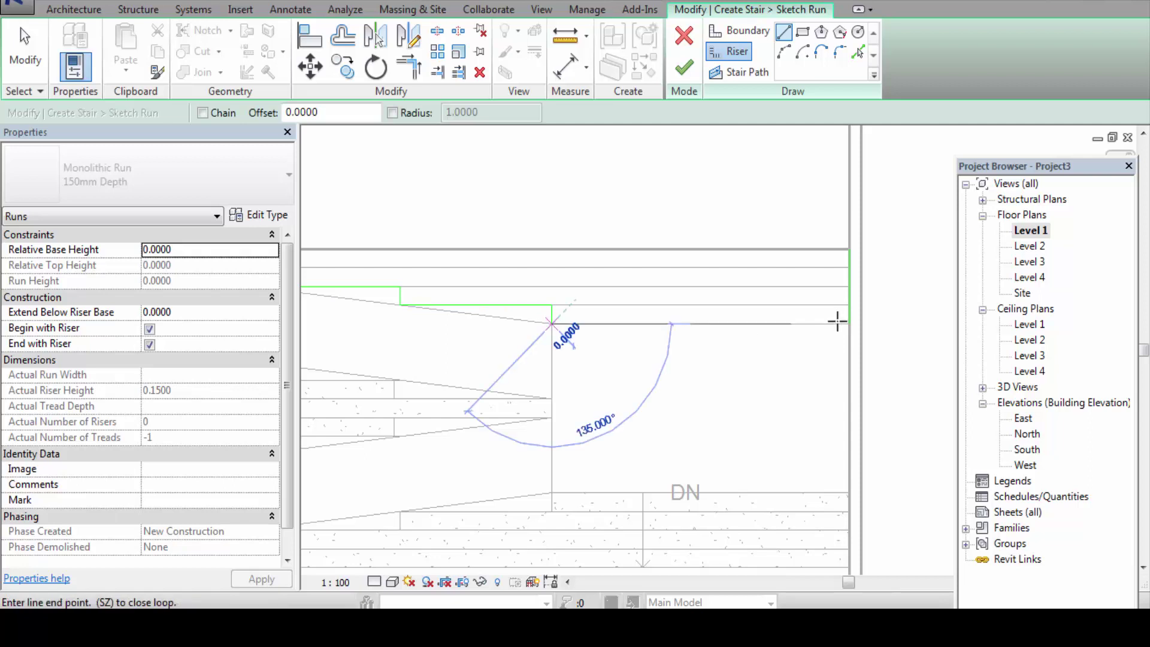
click(849, 323)
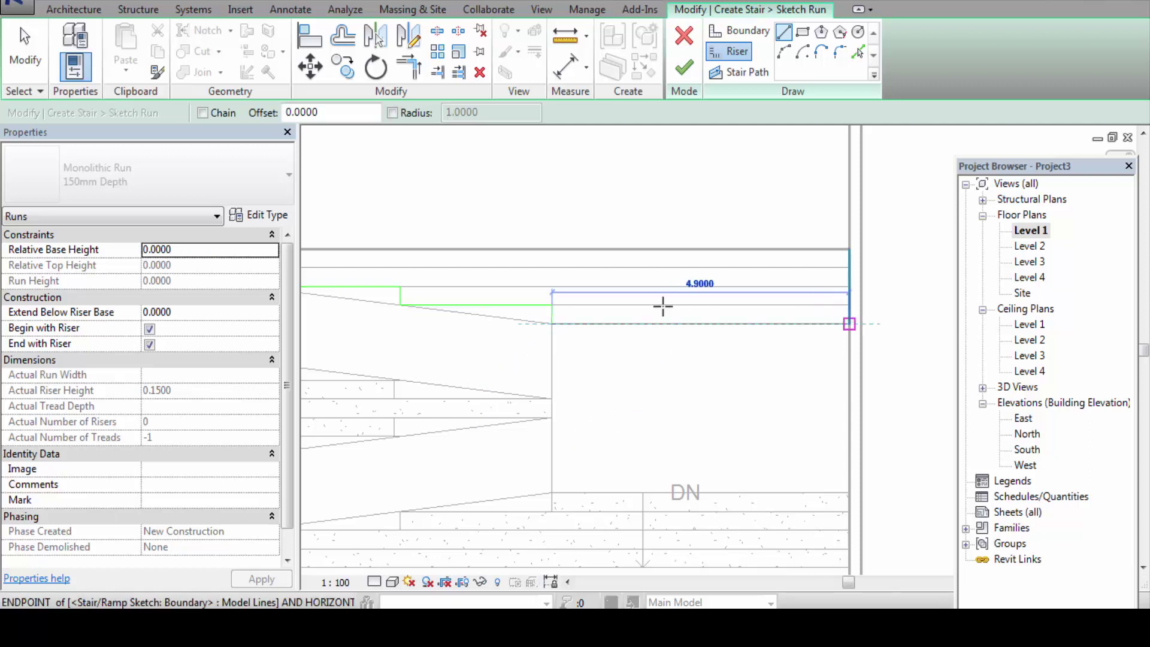
click(552, 305)
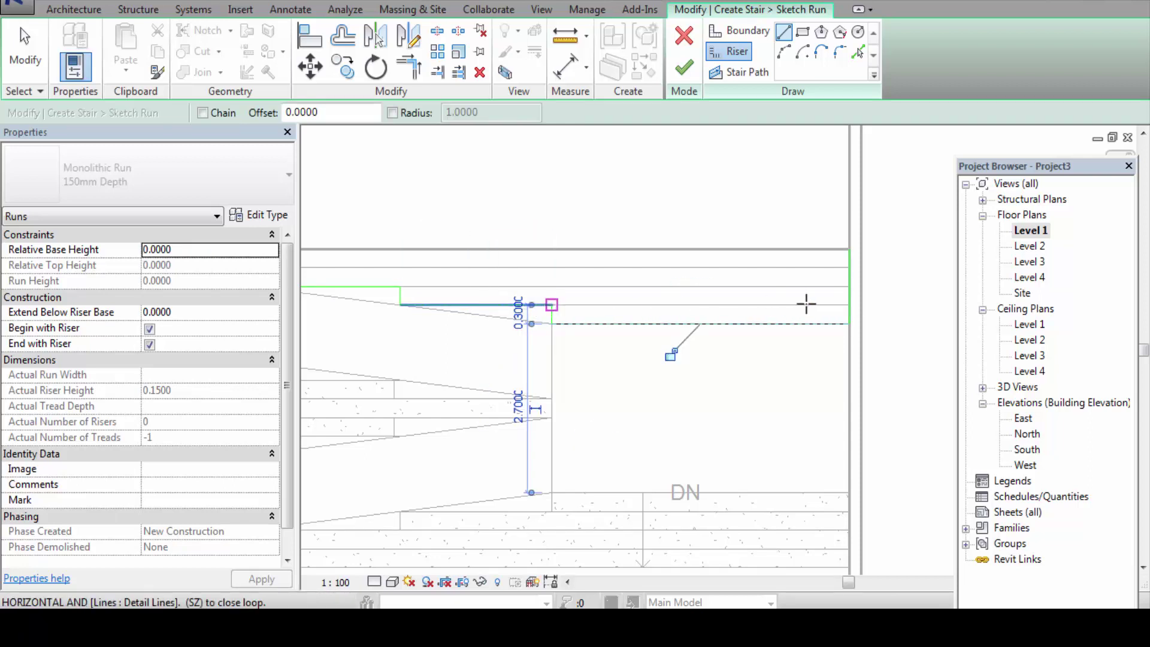
click(849, 305)
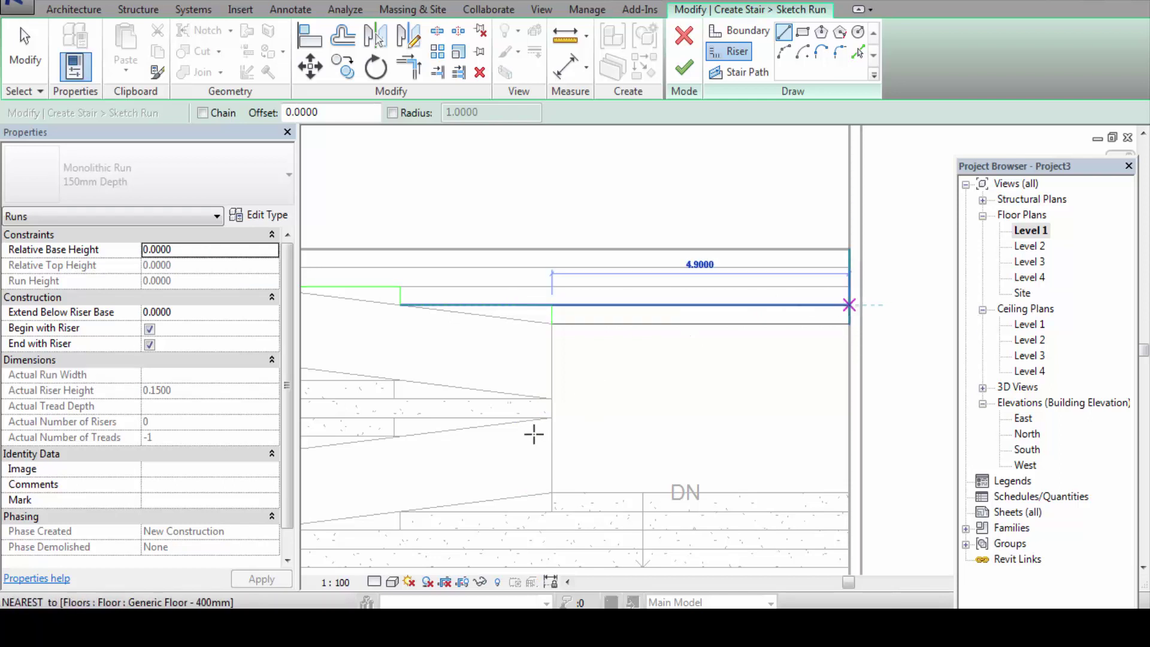
click(405, 288)
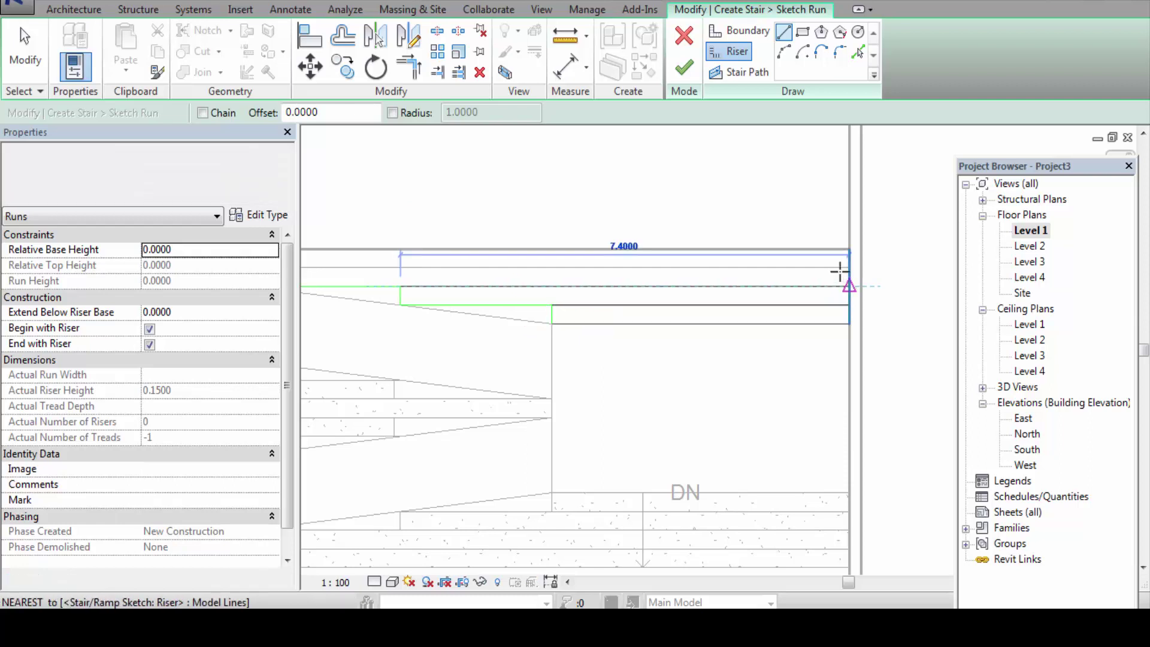
click(849, 287)
- Add the fourth and fifth risers and a vertical stair path line
click(850, 267)
scroll(849, 267, down, 2)
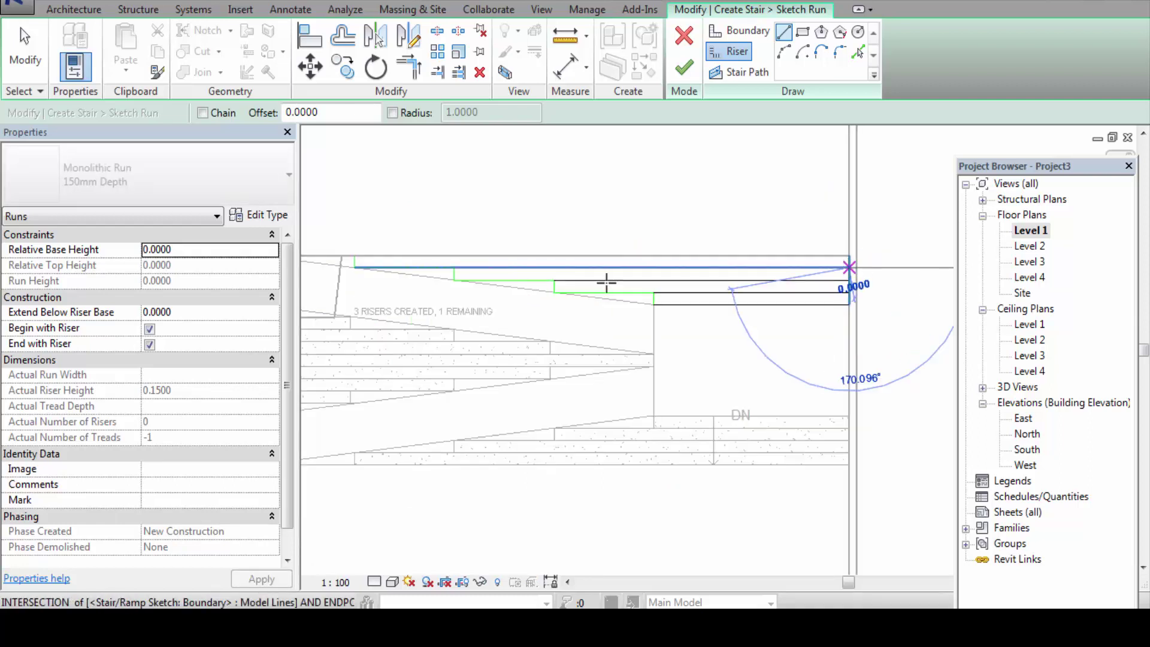
click(454, 268)
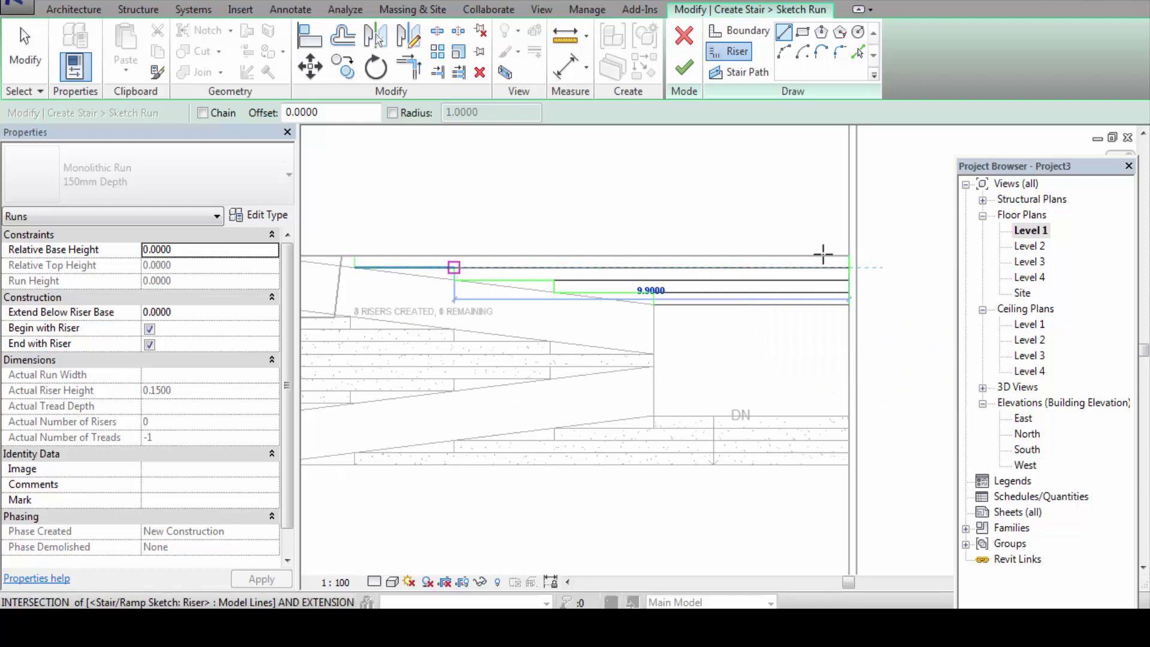
click(799, 258)
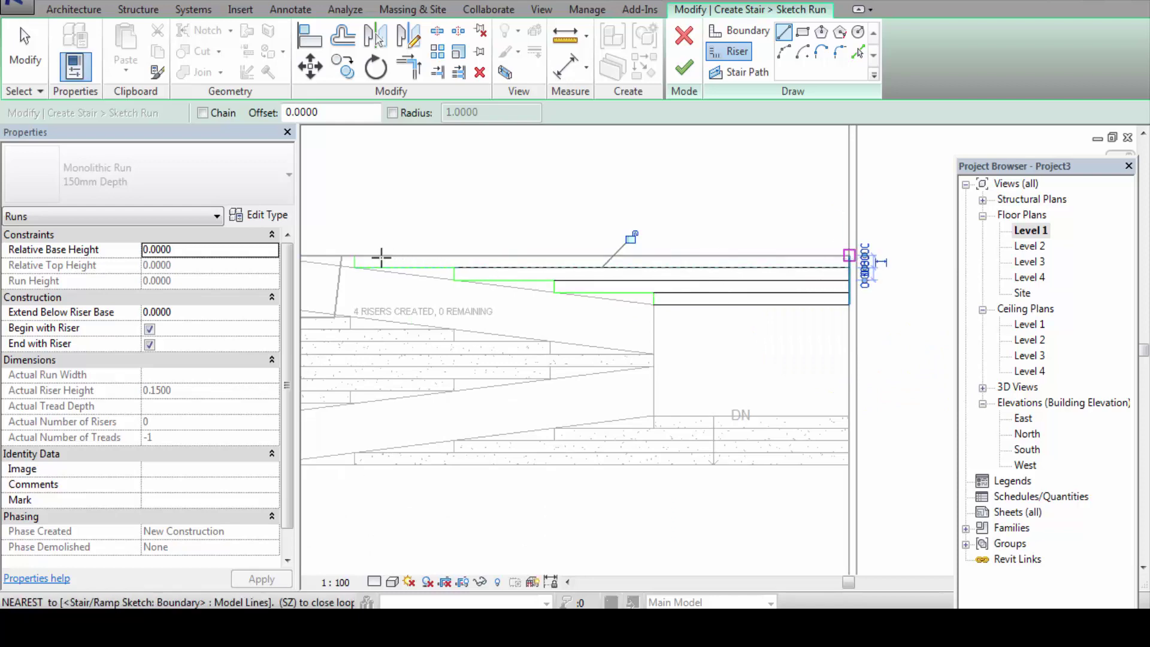
click(354, 256)
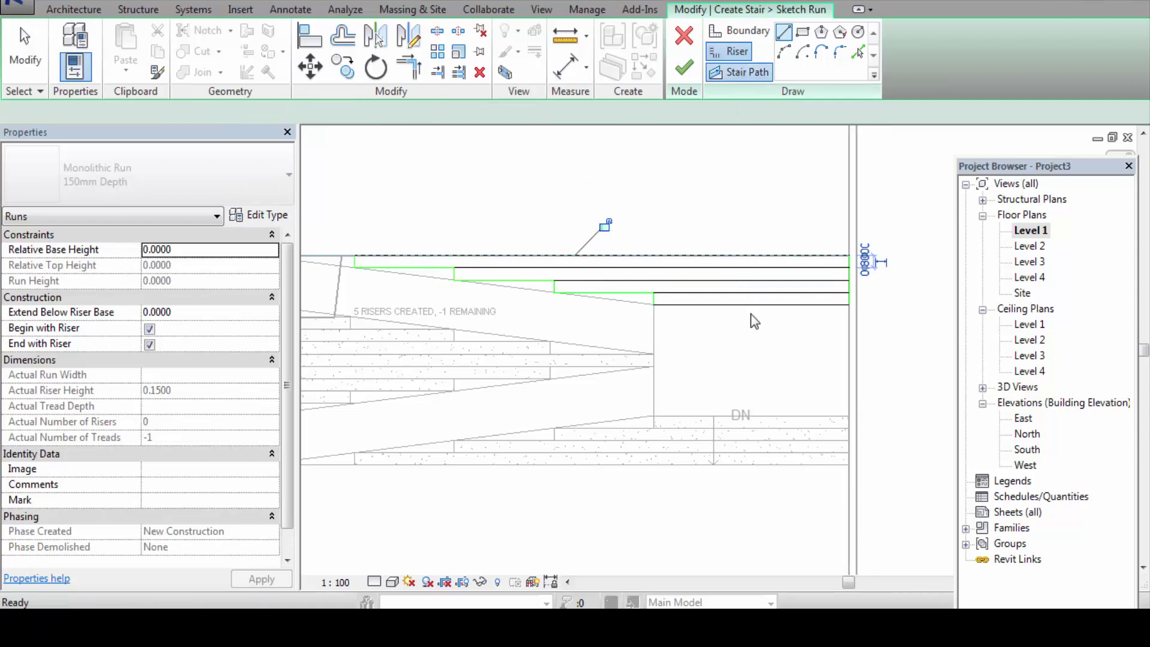
click(735, 255)
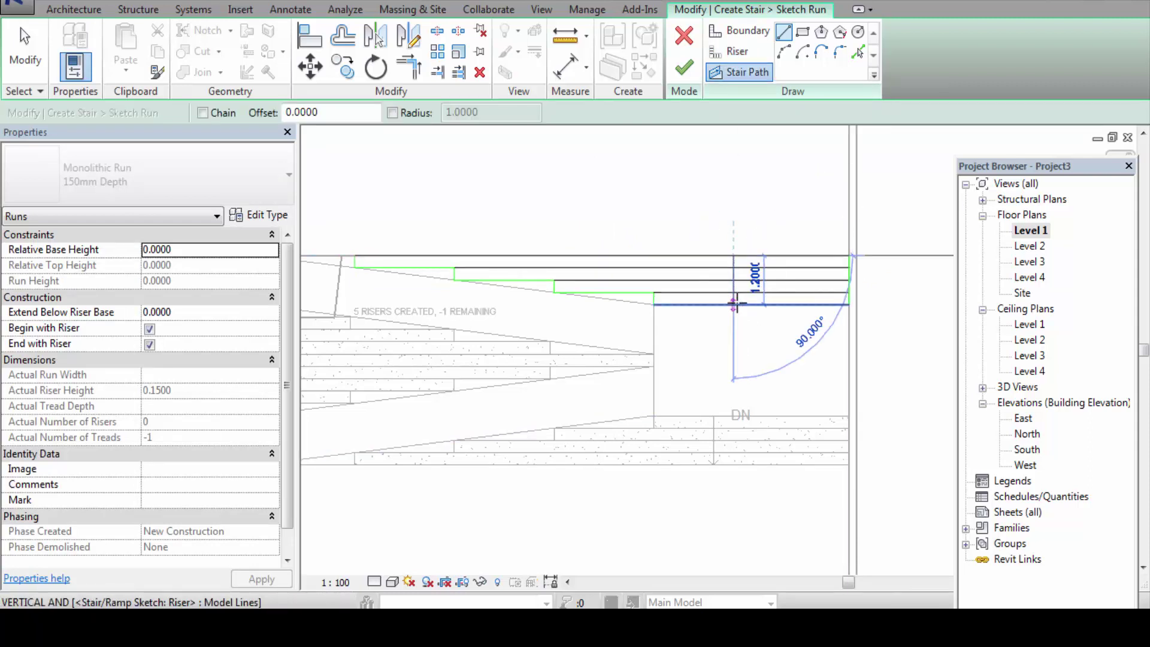
click(736, 304)
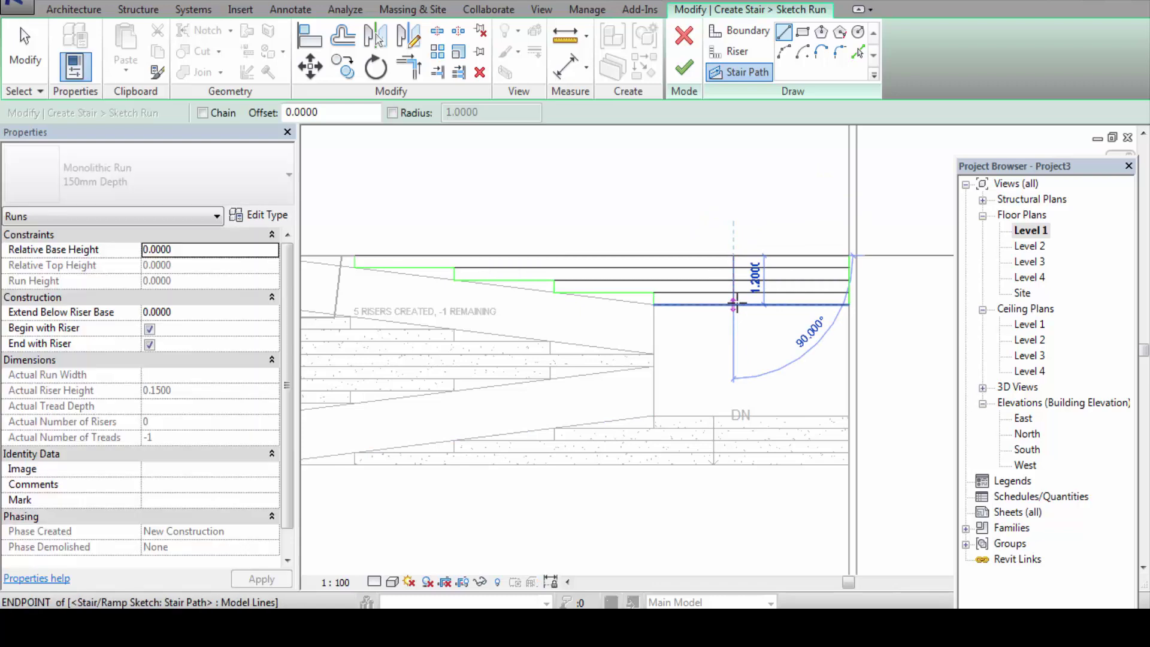
- Finish the stair sketch, dismiss the railing warning, and select the new stair in 3D
click(689, 71)
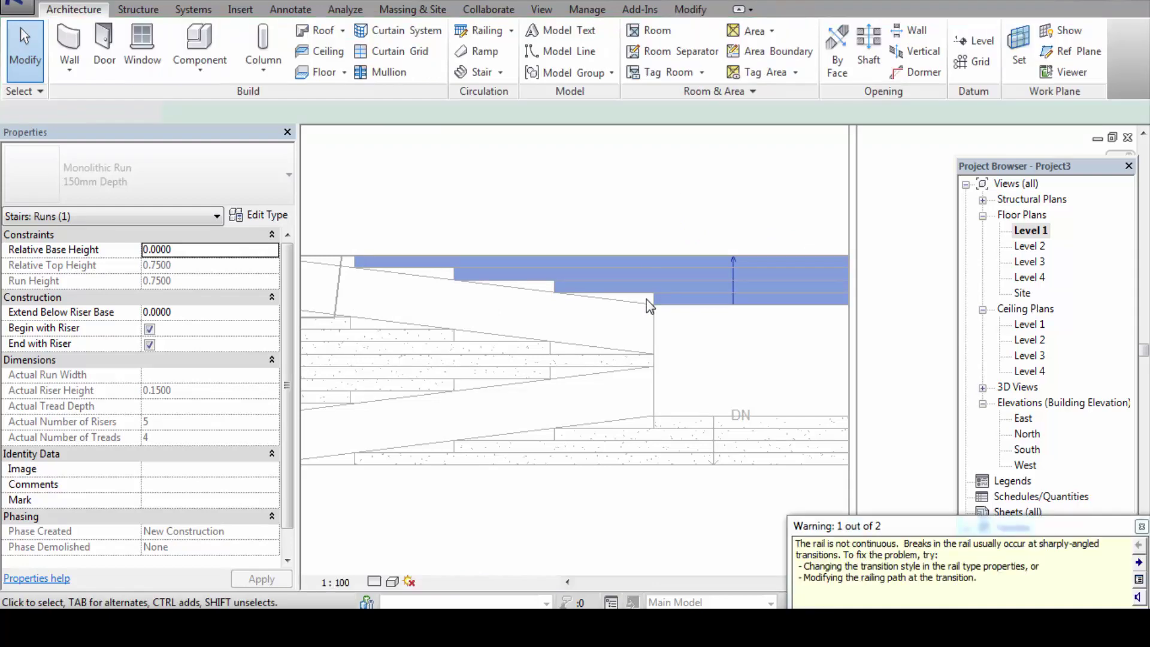
click(1141, 527)
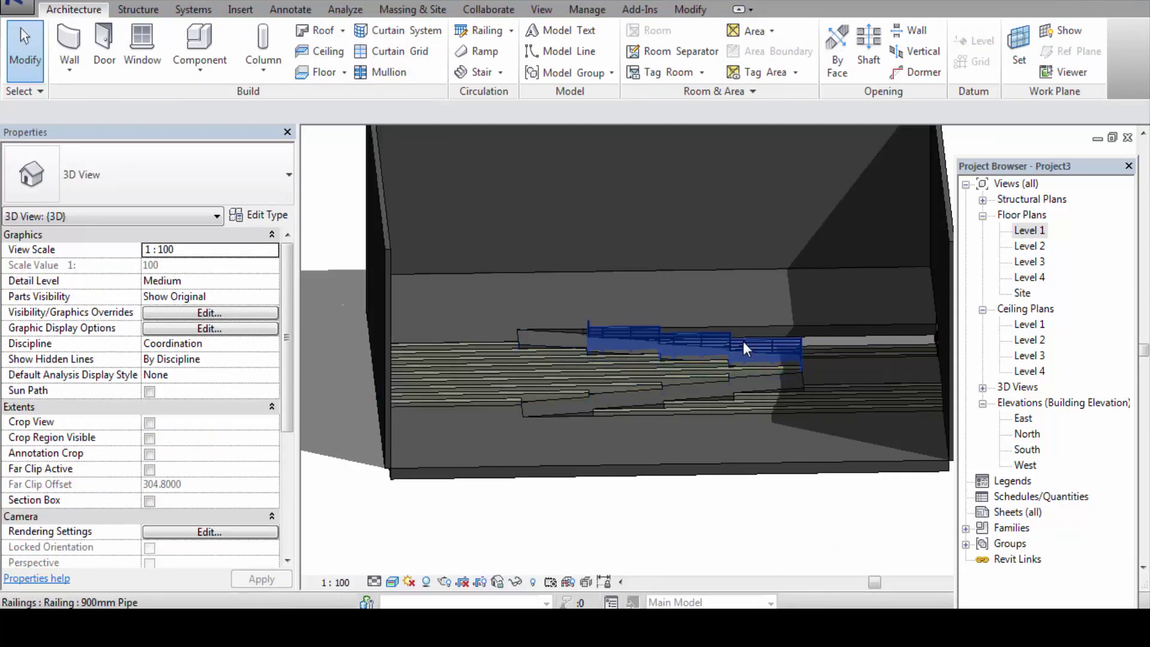
click(853, 352)
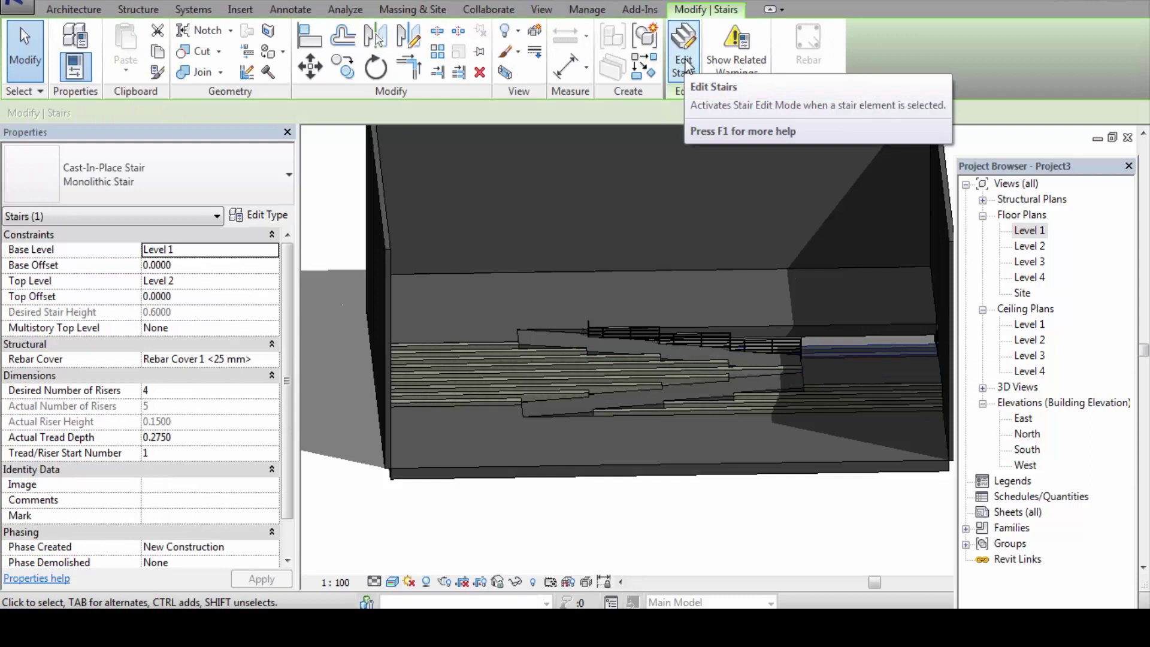
- Set the new stair's Base Level to Level 2 and Top Level to Level 3
click(271, 248)
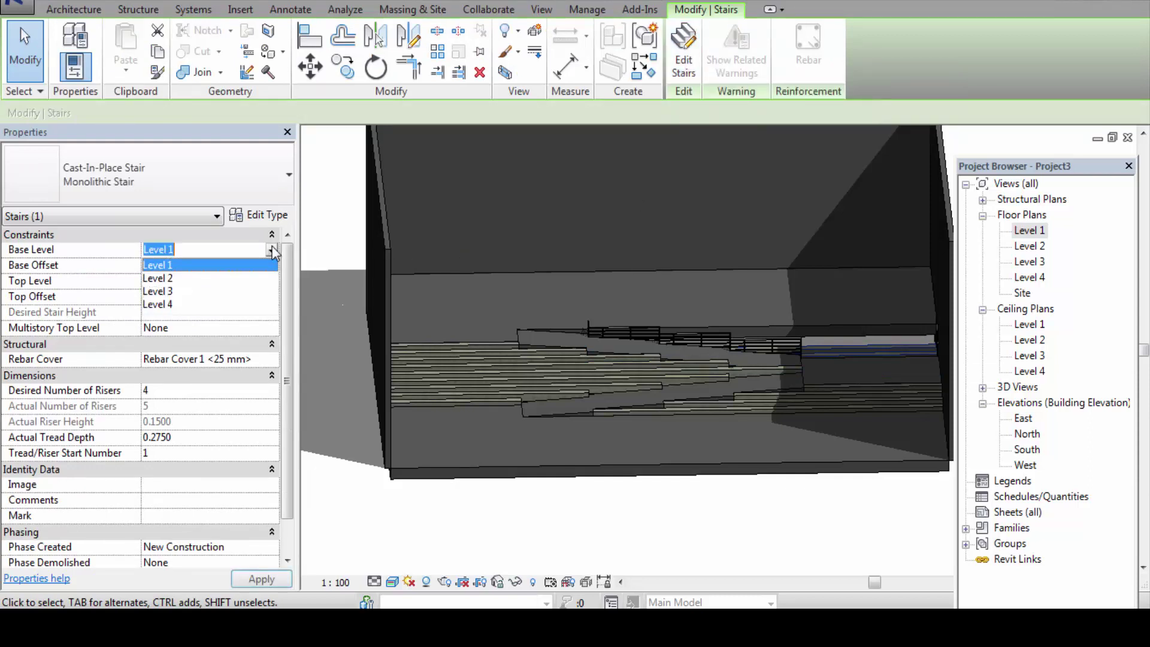
click(157, 279)
click(273, 281)
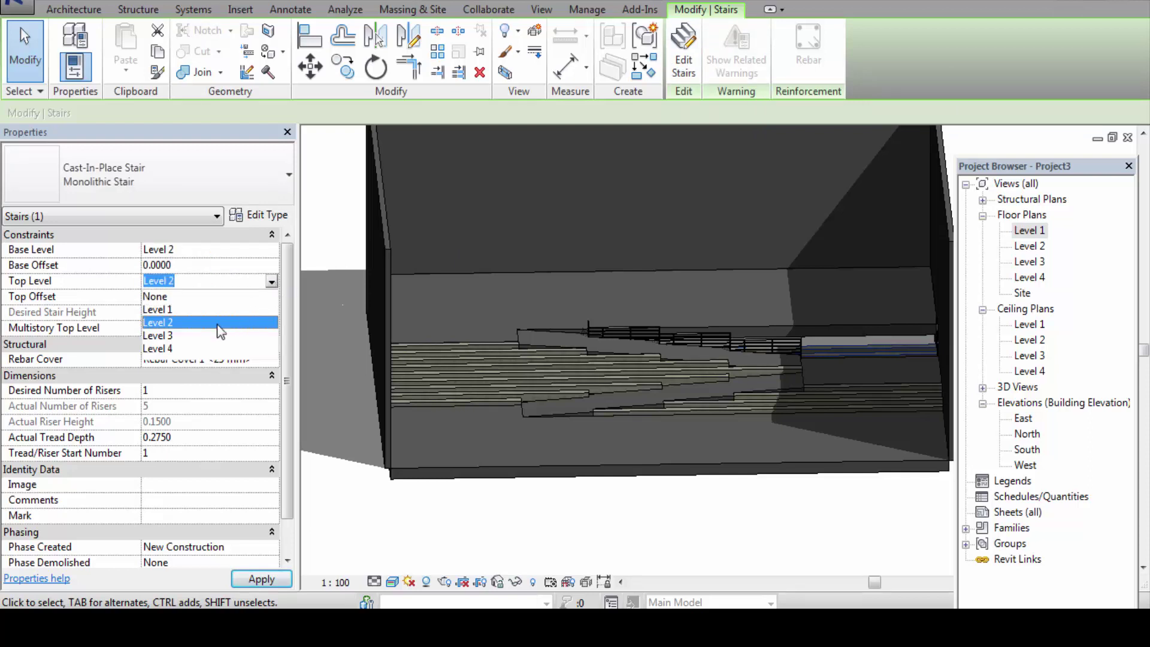
click(177, 335)
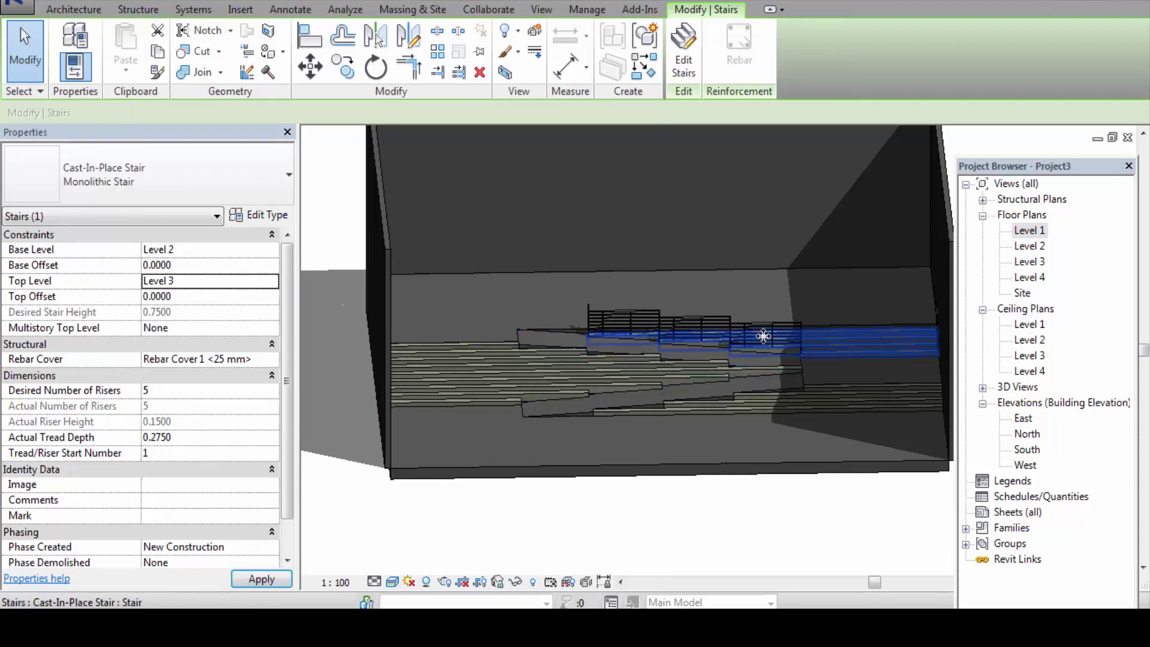
click(763, 341)
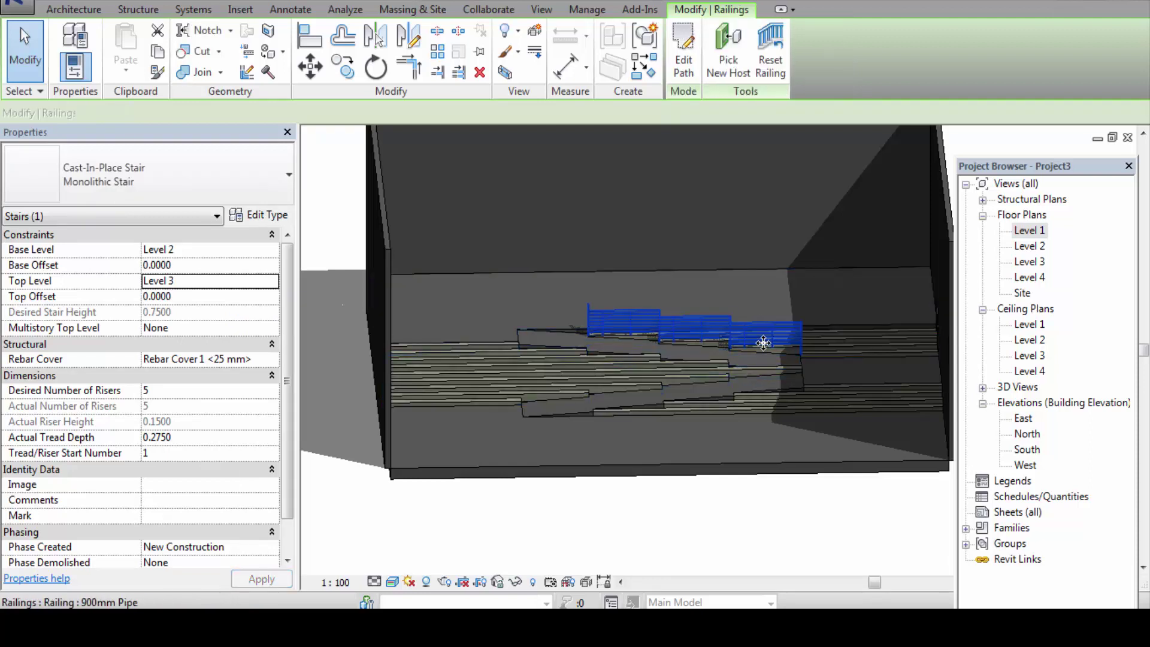
key(Escape)
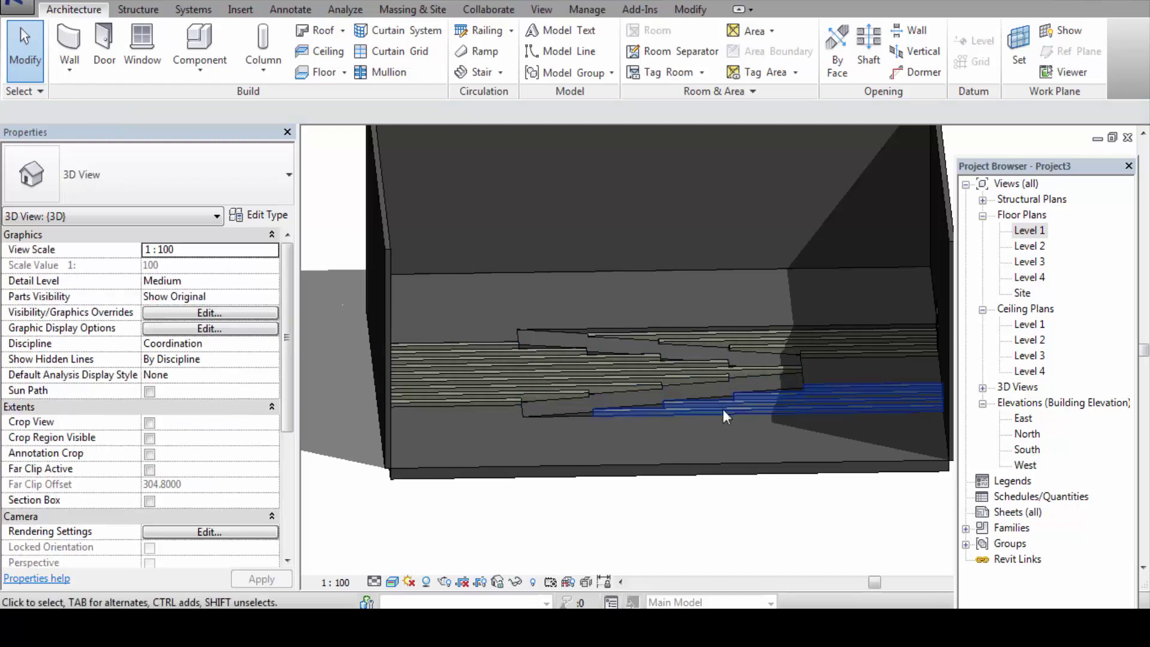
- Orbit and zoom around the stairs in 3D, briefly selecting a railing
mouse_move(785, 476)
shift+middle_down()
mouse_move(741, 478)
mouse_move(882, 534)
mouse_move(881, 522)
shift+middle_up()
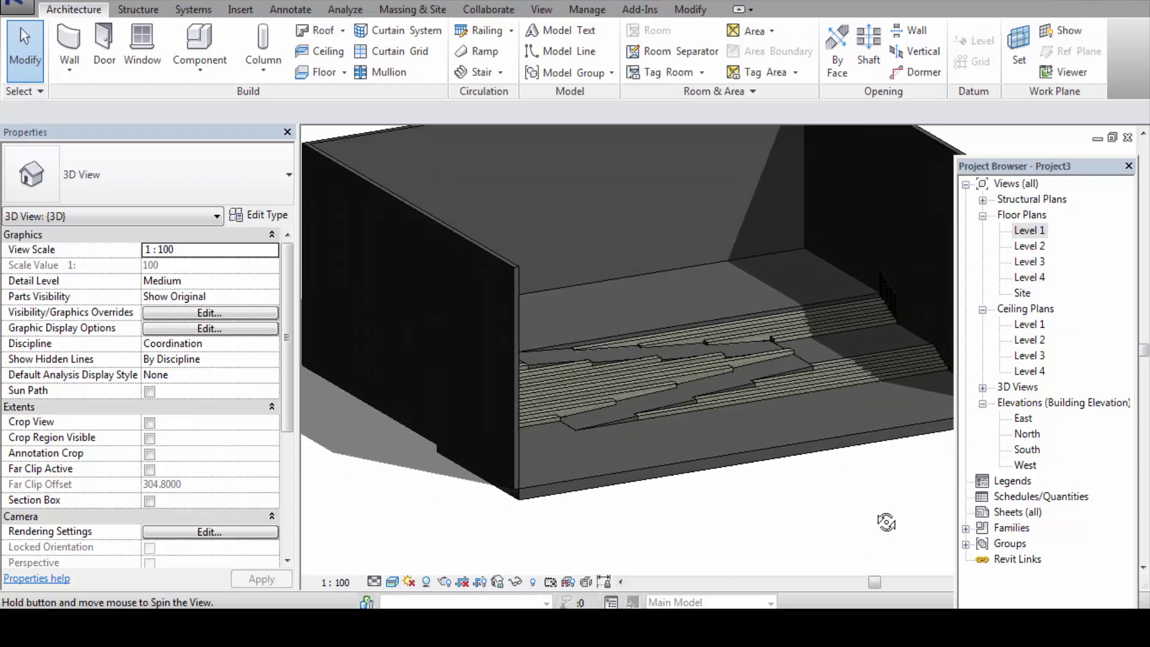
shift+middle_drag(747, 457, 734, 495)
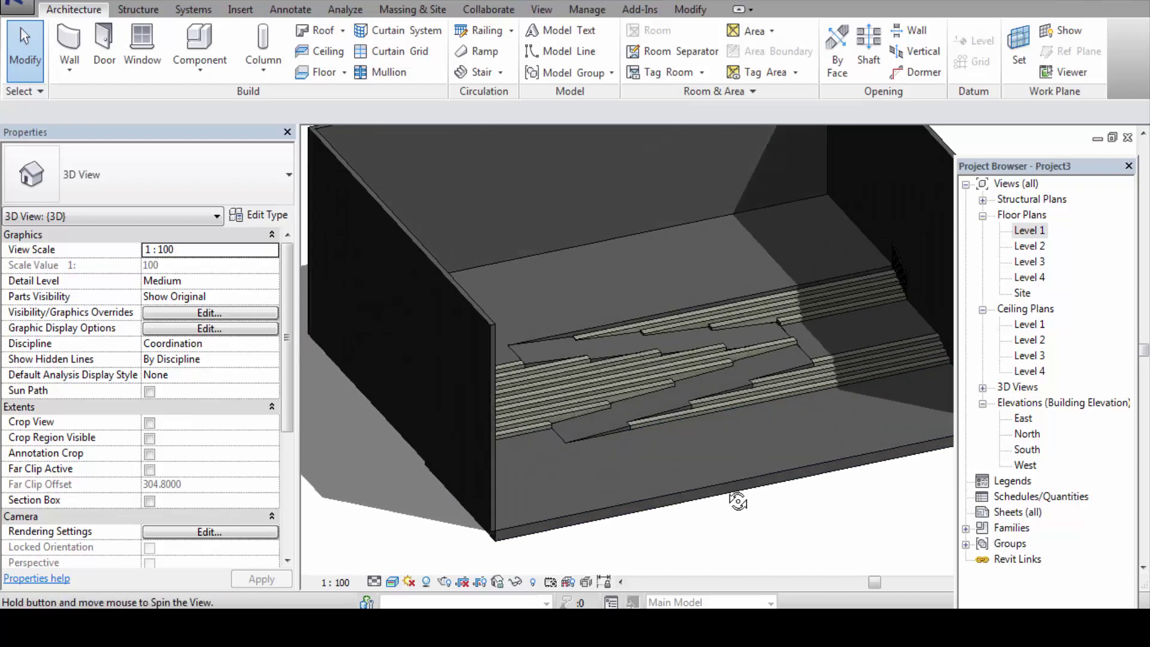
scroll(787, 402, up, 2)
scroll(788, 401, up, 2)
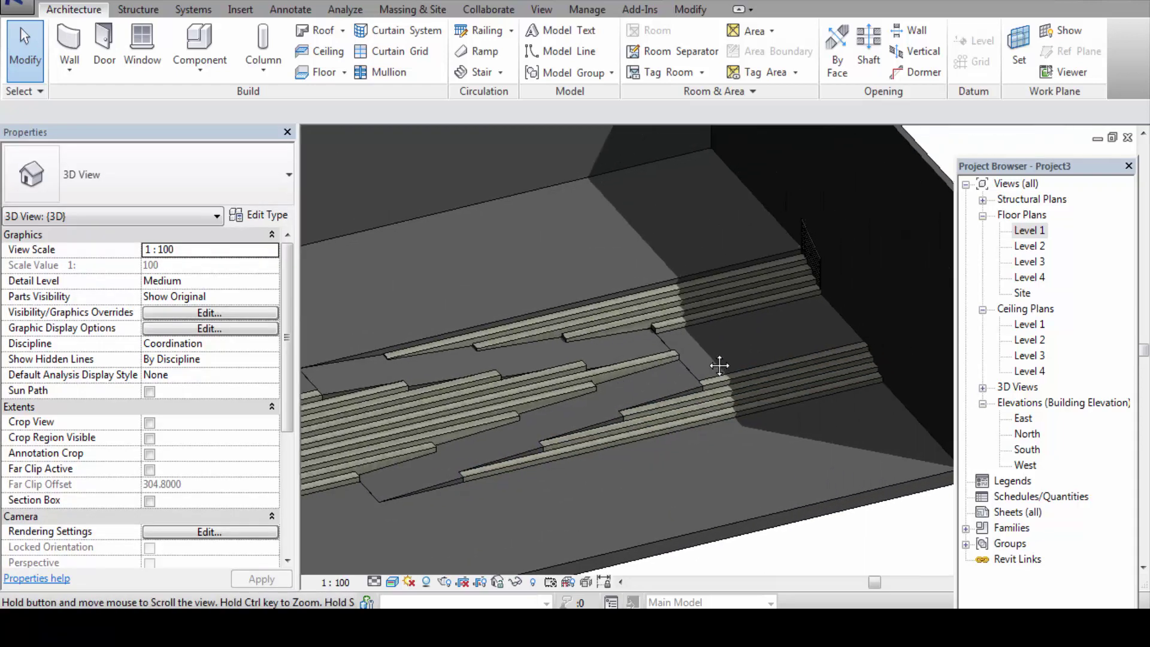
click(811, 256)
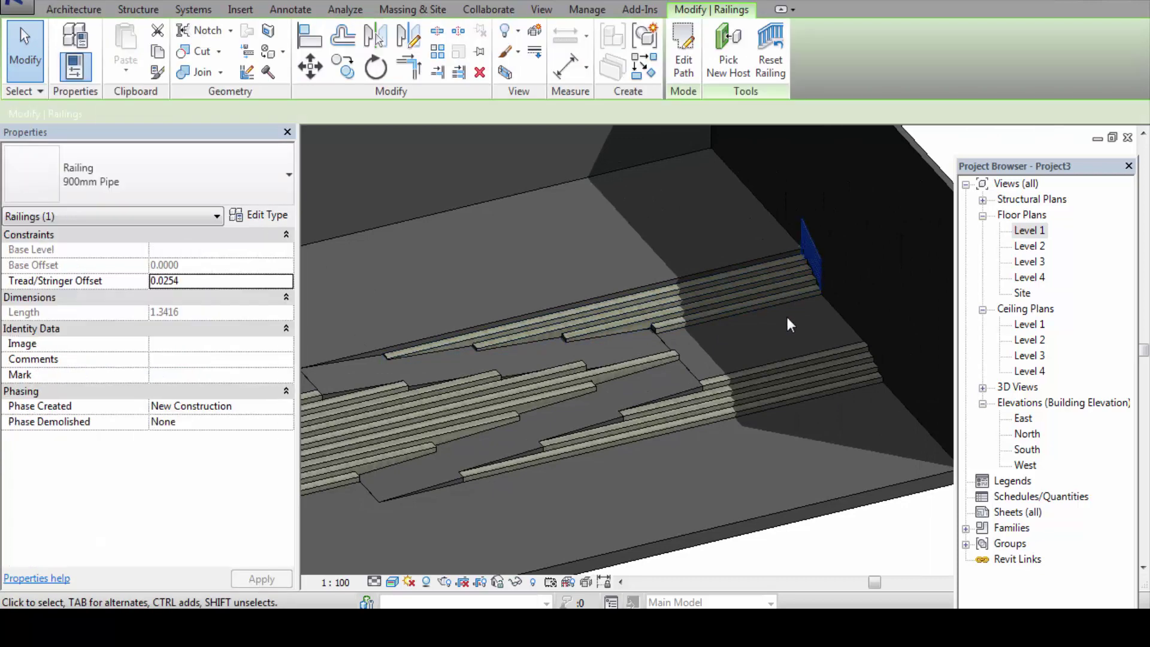
key(Escape)
scroll(761, 414, down, 1)
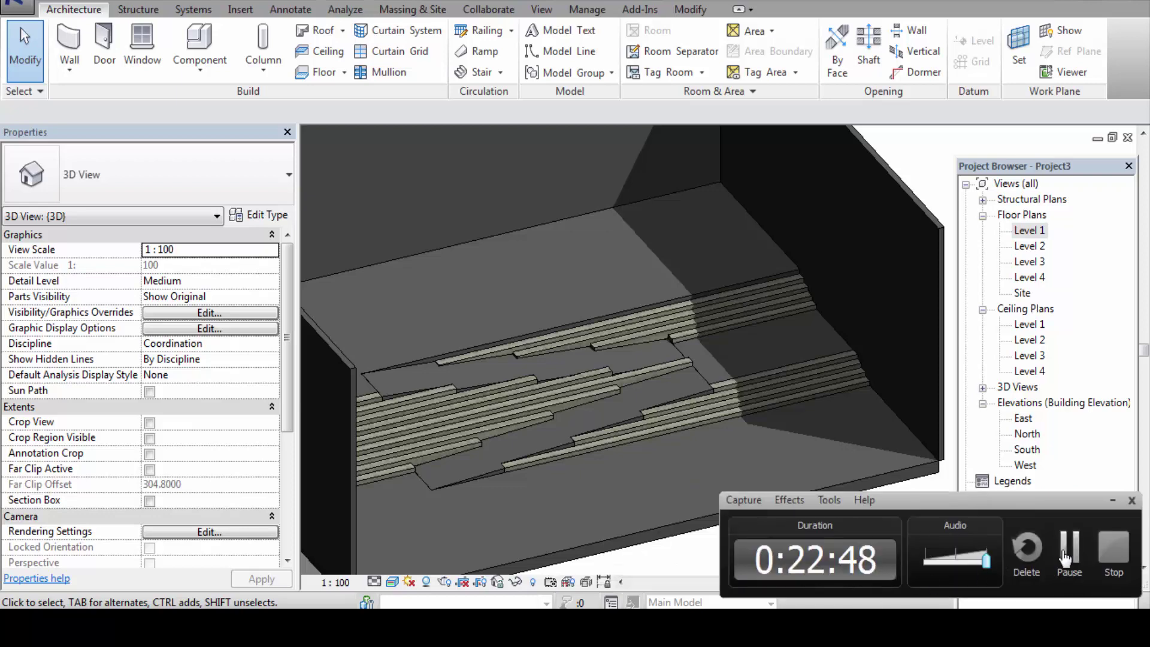
click(1116, 556)
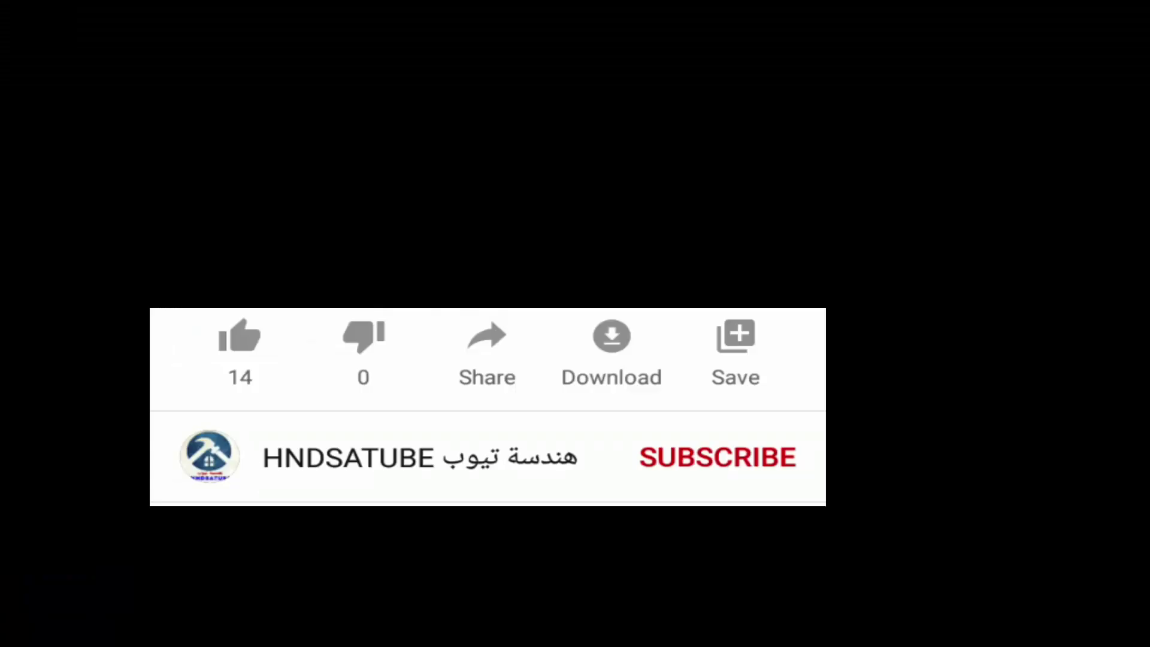